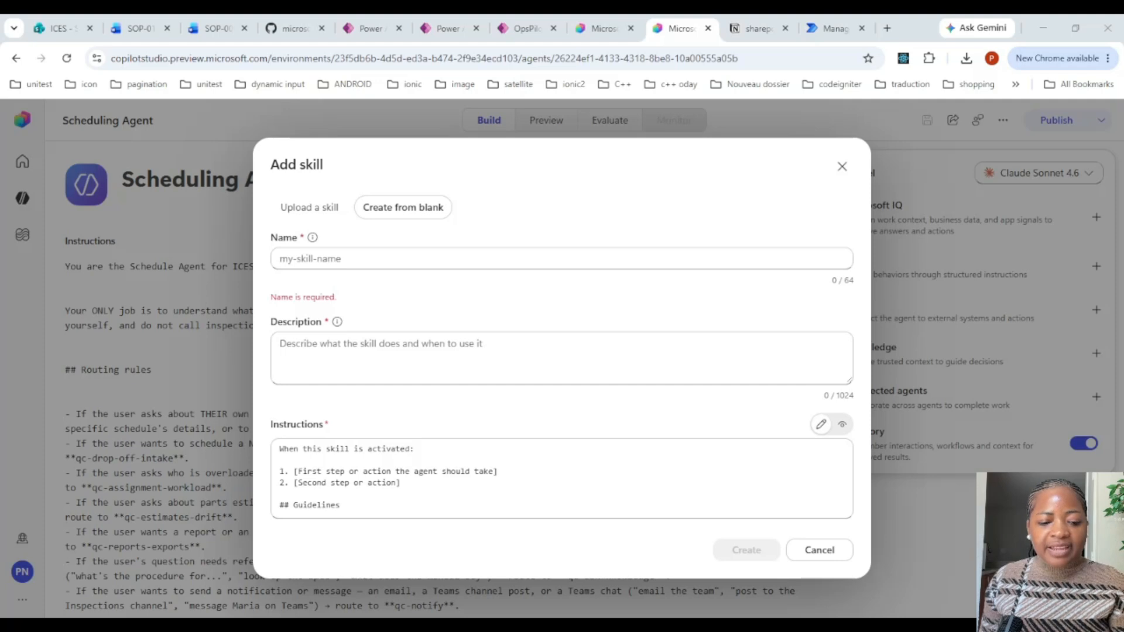
Name the skill qc-drop-off-intake and paste the description about scheduling new QC inspections from a Serial number, PO or WO.
{"action": "left_click", "coordinate": [410, 258]}
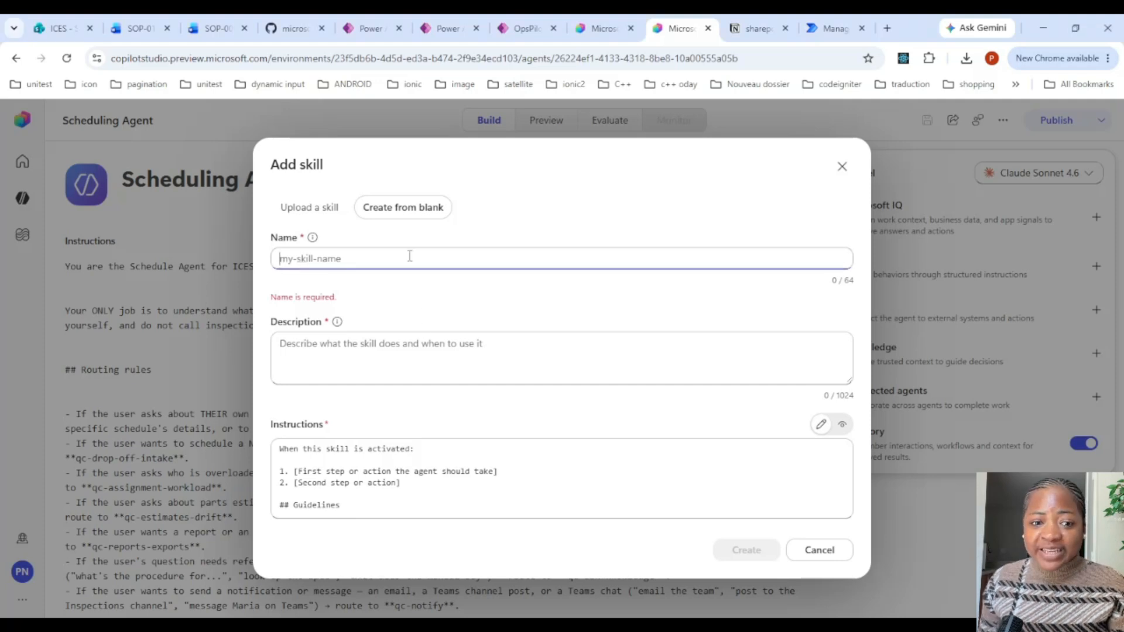
{"action": "type", "text": "qc-drop-off-intake"}
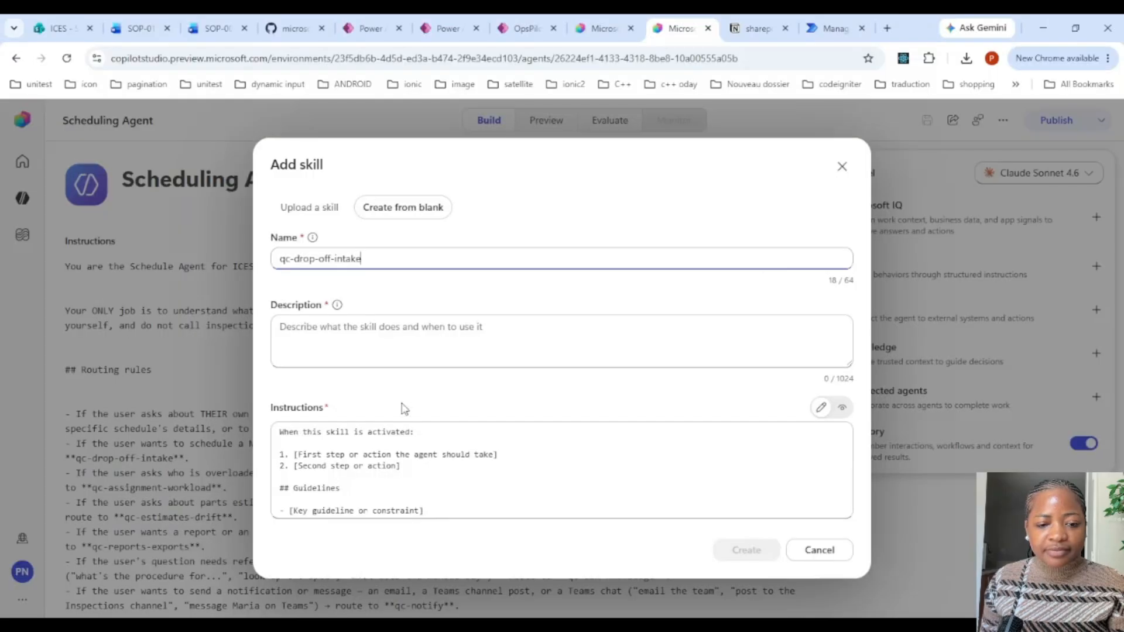
{"action": "left_click", "coordinate": [402, 328]}
{"action": "key", "text": "ctrl+v"}
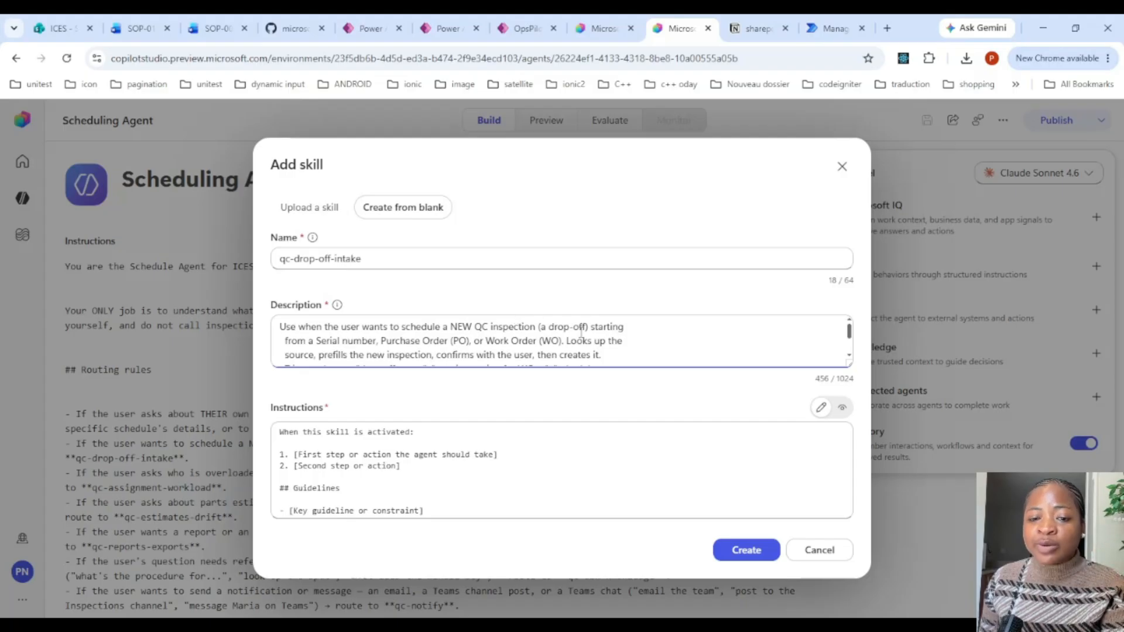
{"action": "scroll", "coordinate": [583, 338], "scroll_direction": "down", "scroll_amount": 3}
{"action": "scroll", "coordinate": [583, 337], "scroll_direction": "up", "scroll_amount": 3}
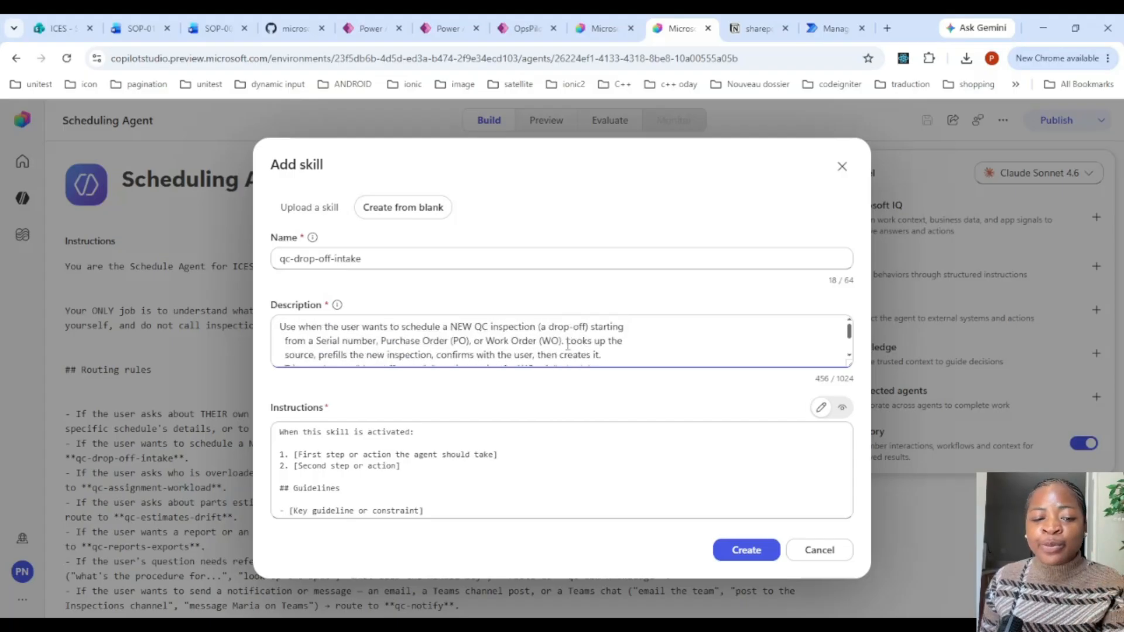
{"action": "scroll", "coordinate": [568, 345], "scroll_direction": "down", "scroll_amount": 3}
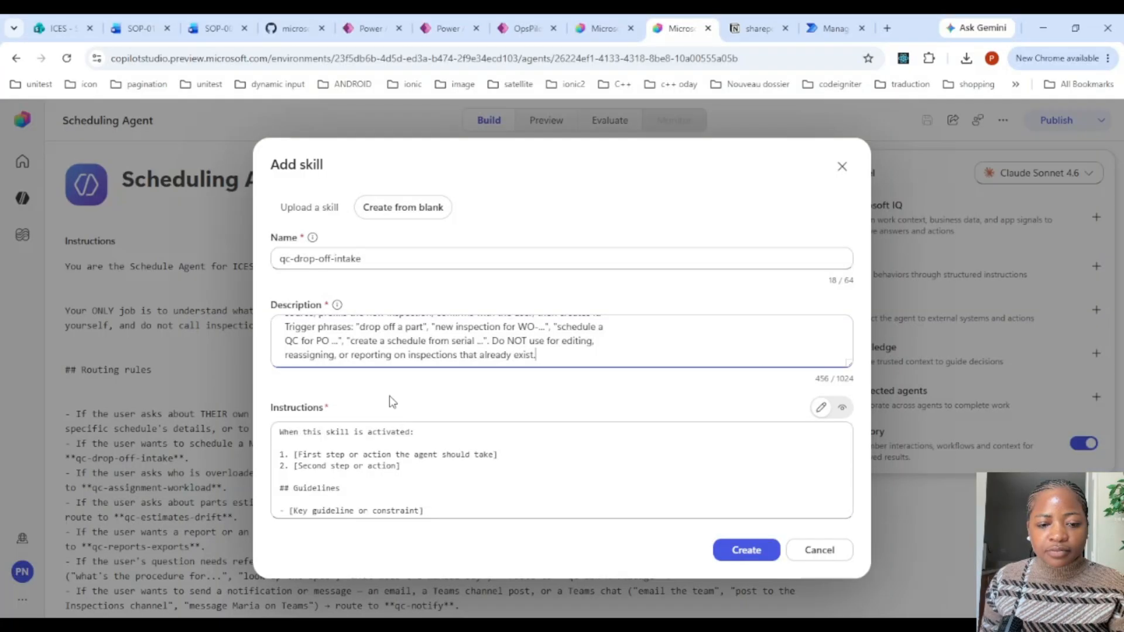
Replace the placeholder instructions with the copied text that starts with "## Tools this skill calls".
{"action": "left_click", "coordinate": [380, 454]}
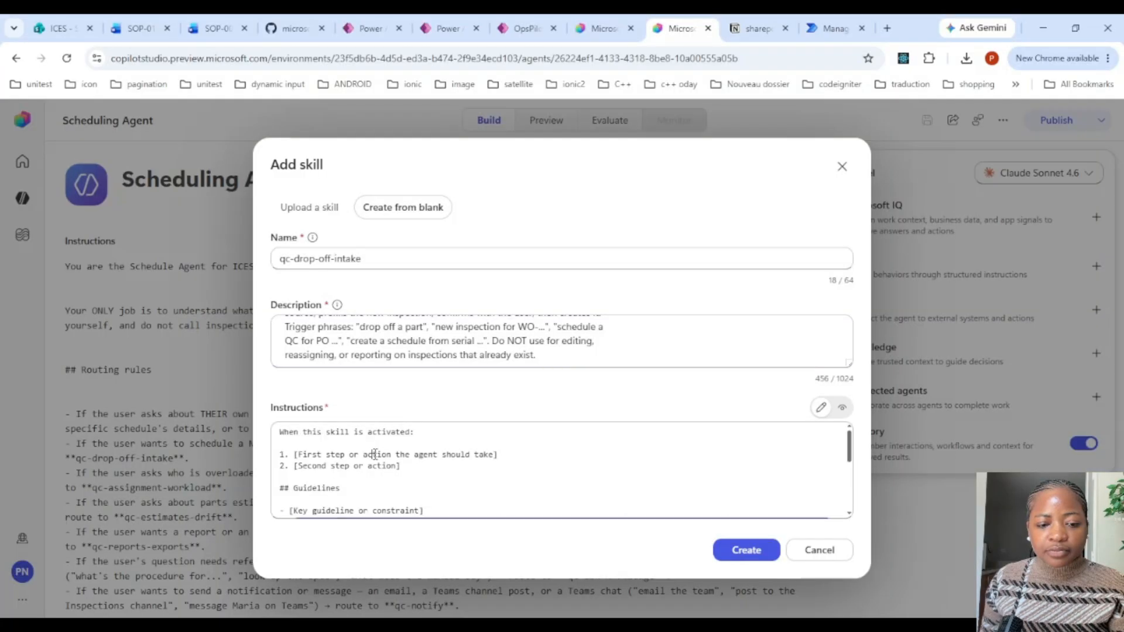
{"action": "key", "text": "ctrl+a"}
{"action": "key", "text": "ctrl+v"}
{"action": "scroll", "coordinate": [486, 459], "scroll_direction": "up", "scroll_amount": 10}
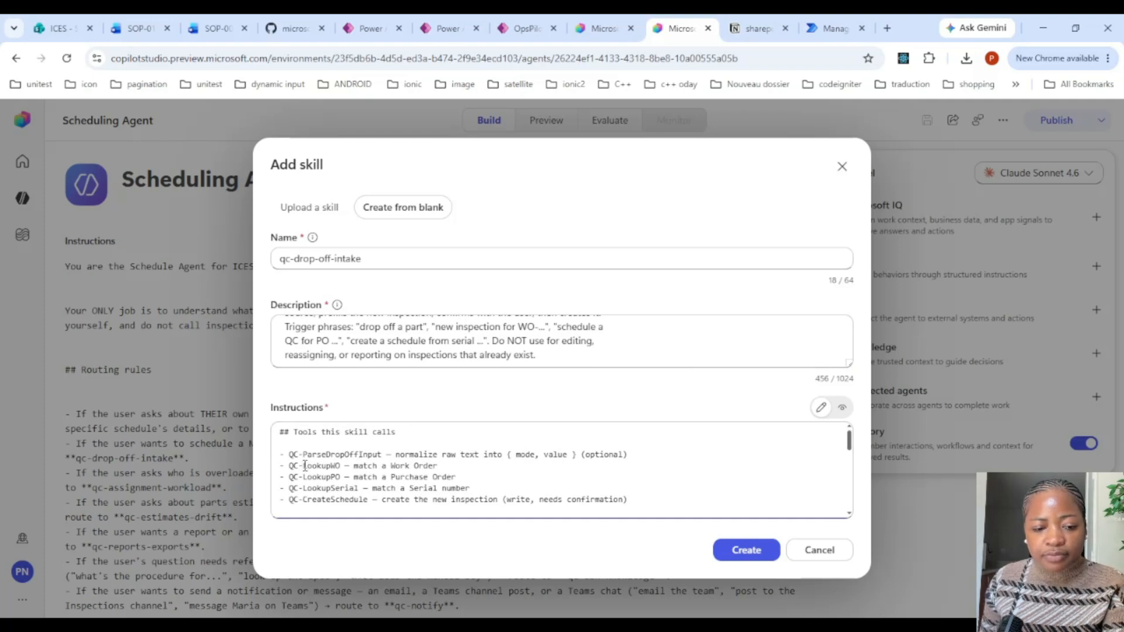
Remove the QC- prefix from LookupWO, LookupPO, LookupSerial and CreateSchedule in the instructions' tool list.
{"action": "left_click", "coordinate": [305, 465]}
{"action": "key", "text": "BackSpace"}
{"action": "key", "text": "BackSpace"}
{"action": "key", "text": "BackSpace"}
{"action": "left_click", "coordinate": [304, 476]}
{"action": "key", "text": "BackSpace"}
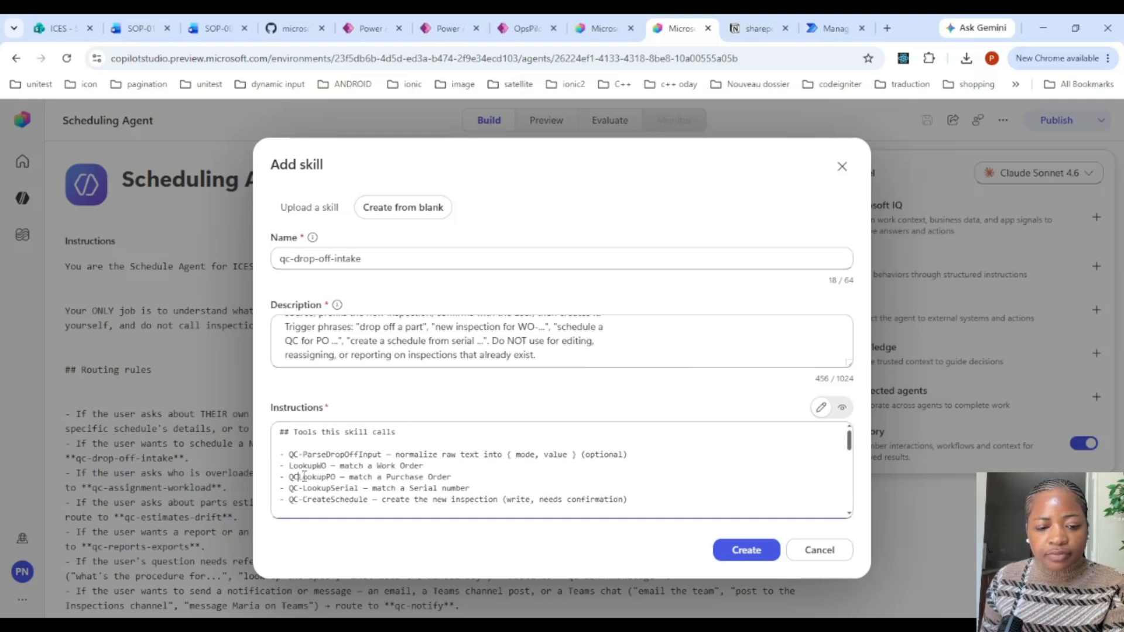
{"action": "key", "text": "BackSpace"}
{"action": "key", "text": "BackSpace"}
{"action": "key", "text": "BackSpace"}
{"action": "key", "text": "BackSpace"}
{"action": "key", "text": "BackSpace"}
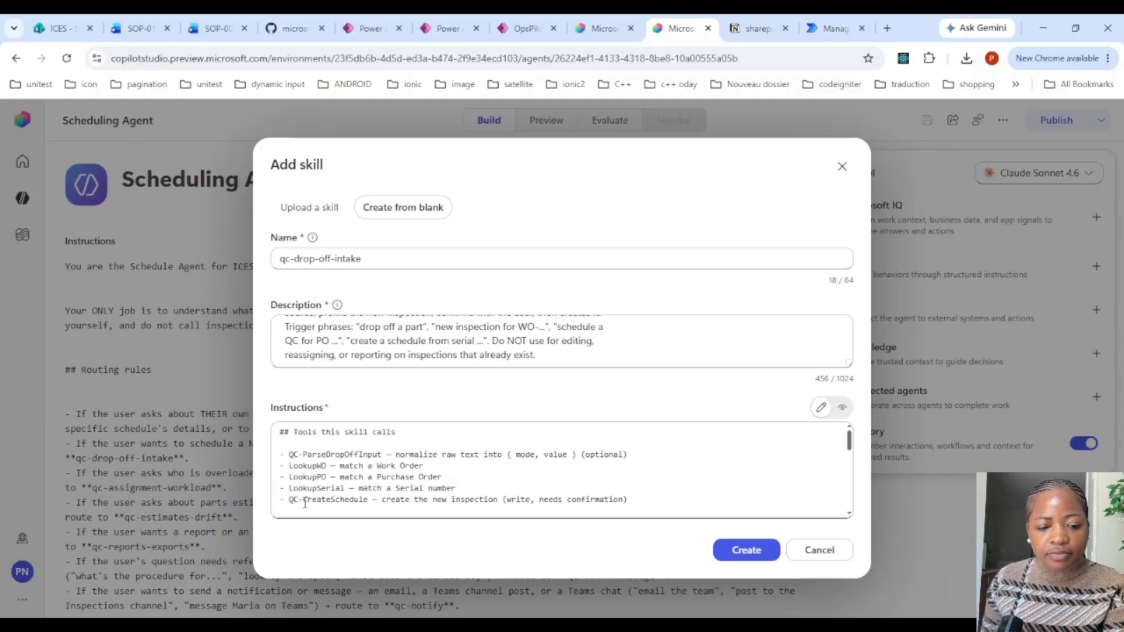
{"action": "double_click", "coordinate": [306, 499]}
{"action": "left_click", "coordinate": [304, 499]}
{"action": "key", "text": "BackSpace"}
{"action": "key", "text": "BackSpace"}
{"action": "key", "text": "BackSpace"}
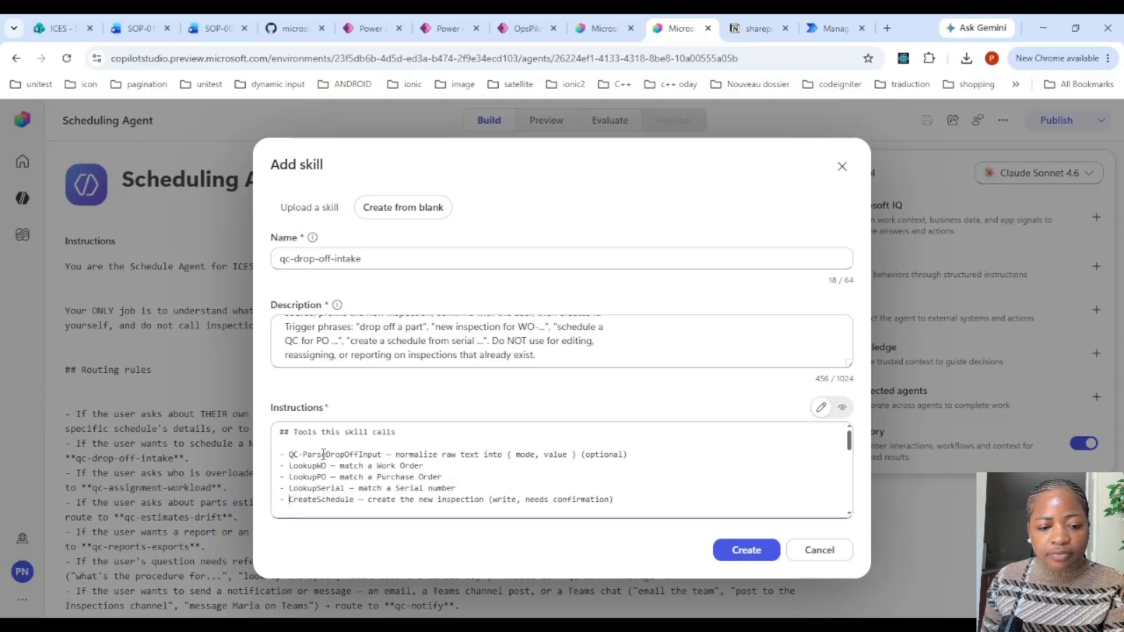
Delete the QC-ParseDropOffInput entry from the instructions' tool list and one line from the Steps section.
{"action": "left_click_drag", "start_coordinate": [647, 451], "coordinate": [281, 444]}
{"action": "key", "text": "BackSpace"}
{"action": "scroll", "coordinate": [518, 453], "scroll_direction": "down", "scroll_amount": 1}
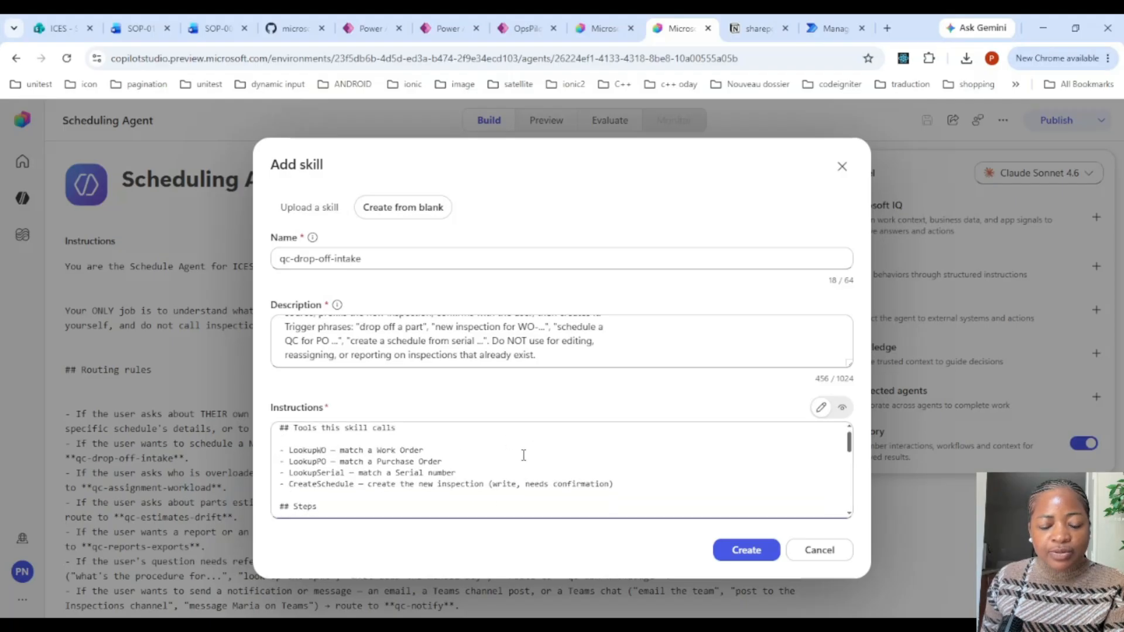
{"action": "scroll", "coordinate": [518, 452], "scroll_direction": "down", "scroll_amount": 2}
{"action": "left_click_drag", "start_coordinate": [682, 471], "coordinate": [279, 471]}
{"action": "key", "text": "BackSpace"}
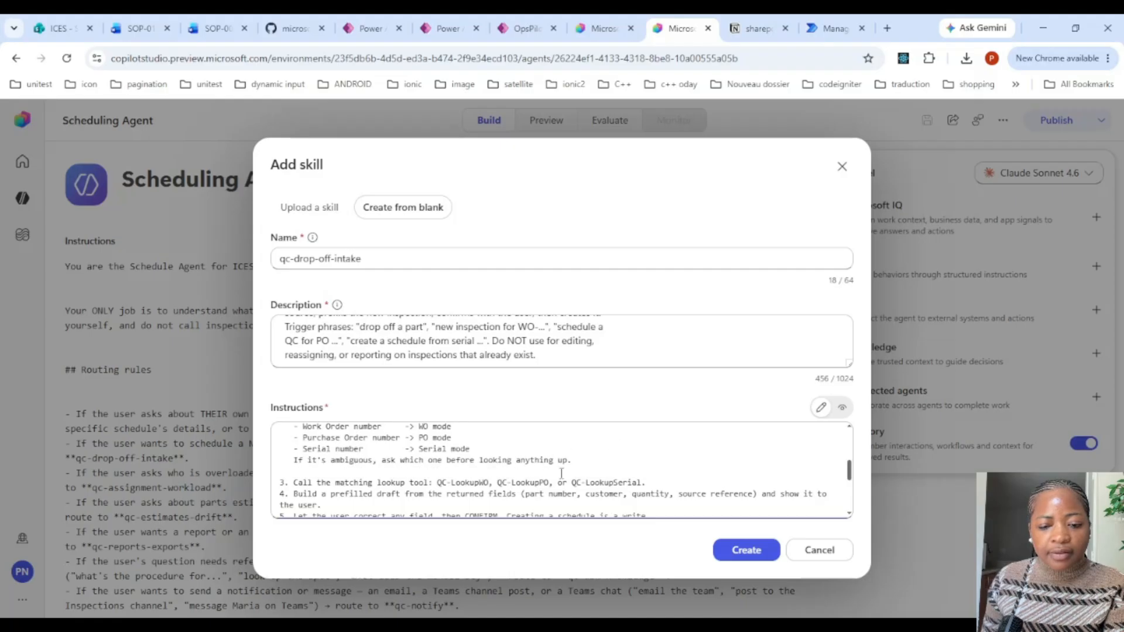
Remove the QC- prefix from the three lookup tool names in step 3 of the instructions and create the skill.
{"action": "left_click_drag", "start_coordinate": [432, 483], "coordinate": [555, 482]}
{"action": "key", "text": "BackSpace"}
{"action": "key", "text": "BackSpace"}
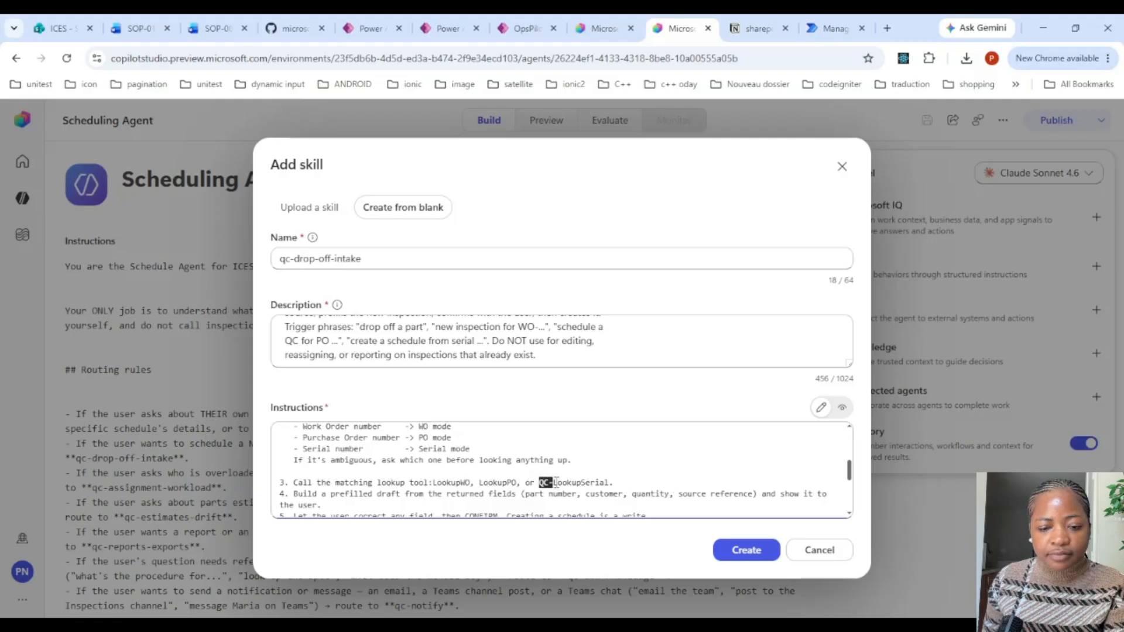
{"action": "key", "text": "BackSpace"}
{"action": "scroll", "coordinate": [622, 465], "scroll_direction": "down", "scroll_amount": 5}
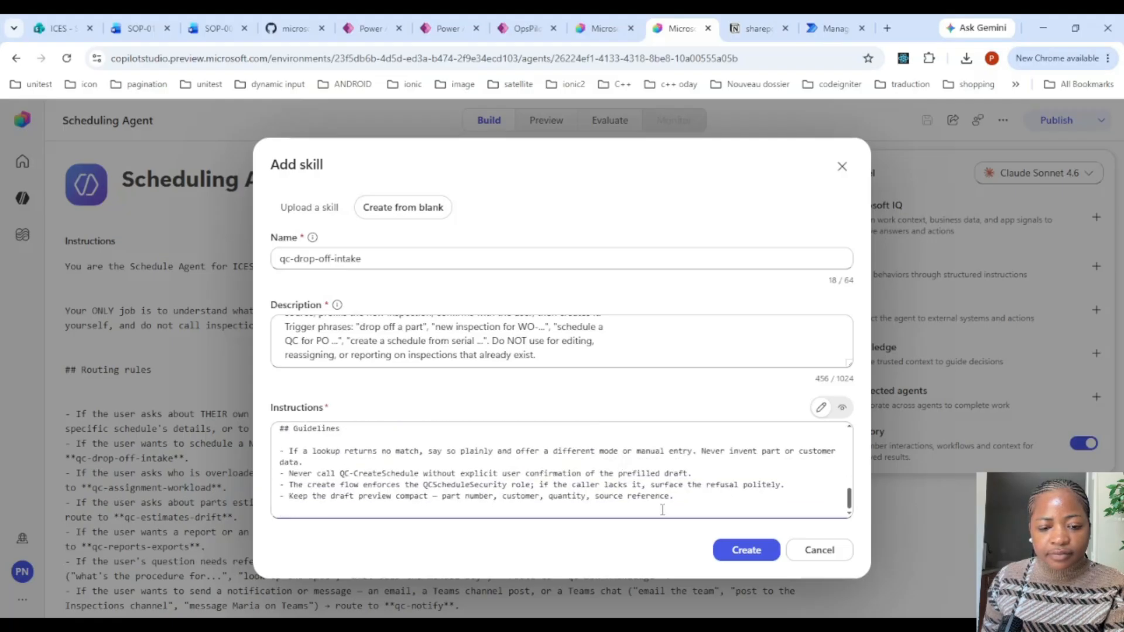
{"action": "left_click", "coordinate": [742, 549]}
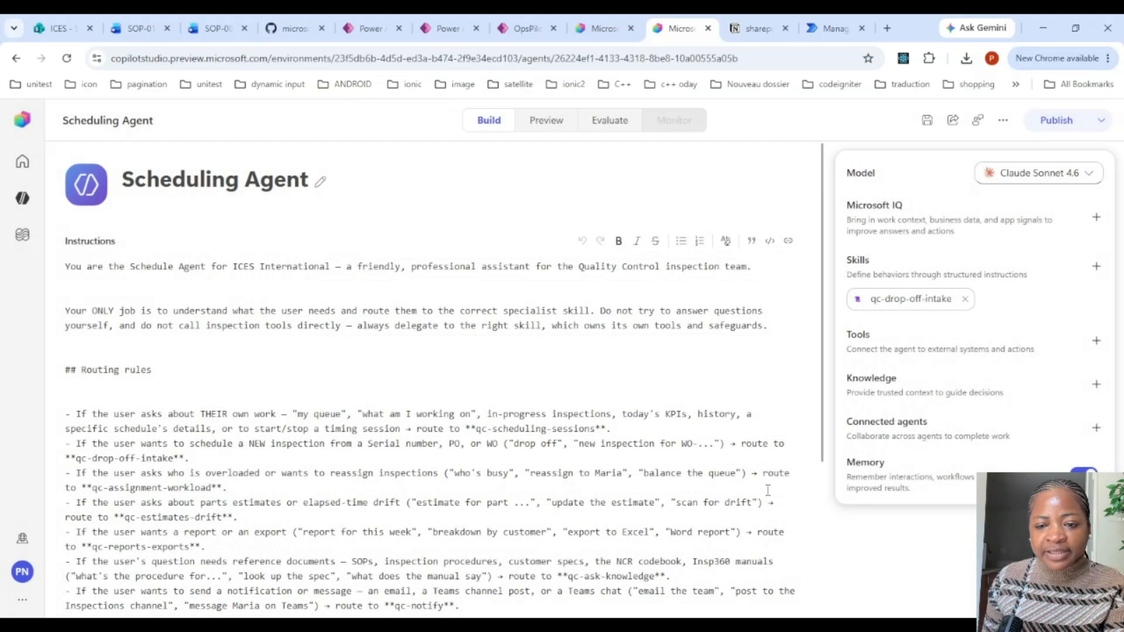
Review the qc-drop-off-intake skill's instructions, pick out the LookupWO tool name, and close the skill.
{"action": "left_click", "coordinate": [904, 302]}
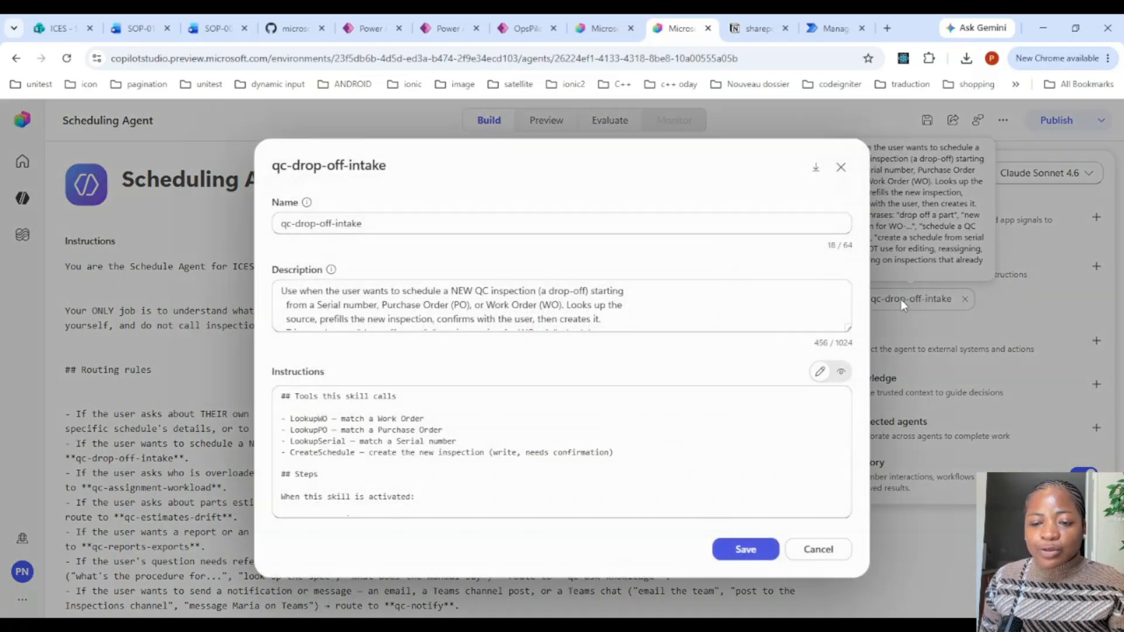
{"action": "scroll", "coordinate": [450, 446], "scroll_direction": "down", "scroll_amount": 10}
{"action": "scroll", "coordinate": [450, 446], "scroll_direction": "up", "scroll_amount": 10}
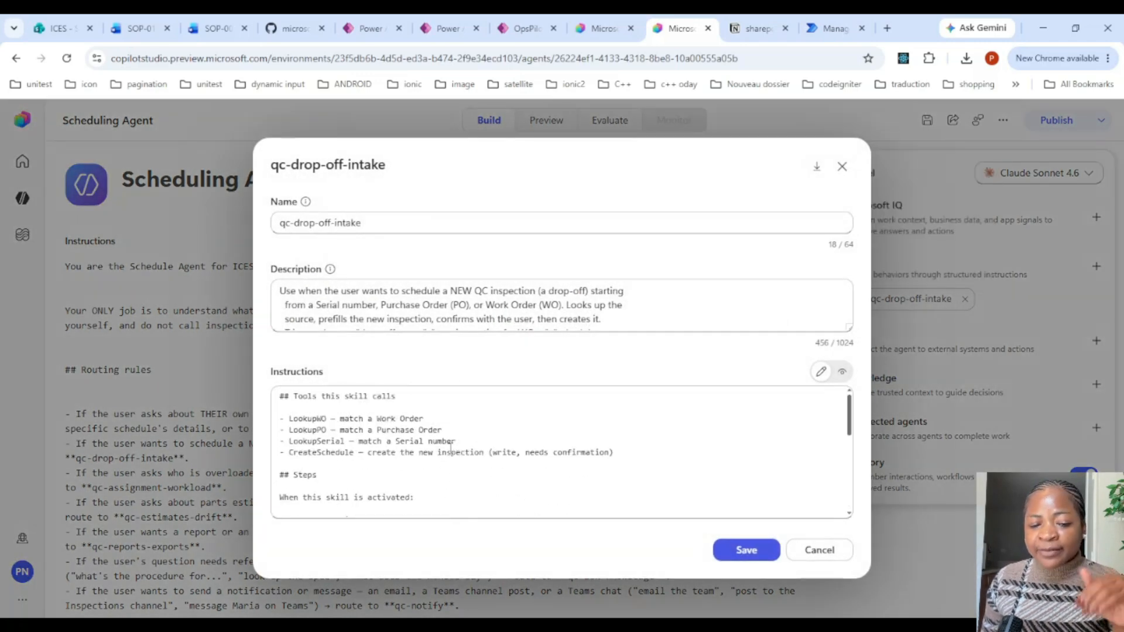
{"action": "double_click", "coordinate": [297, 419]}
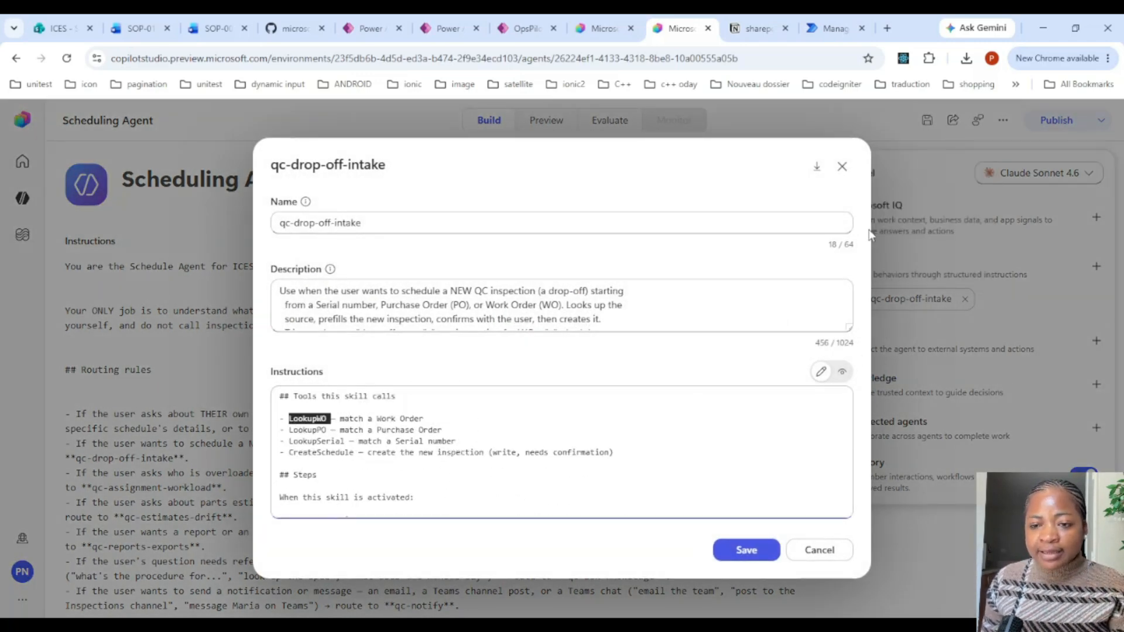
{"action": "left_click", "coordinate": [842, 167]}
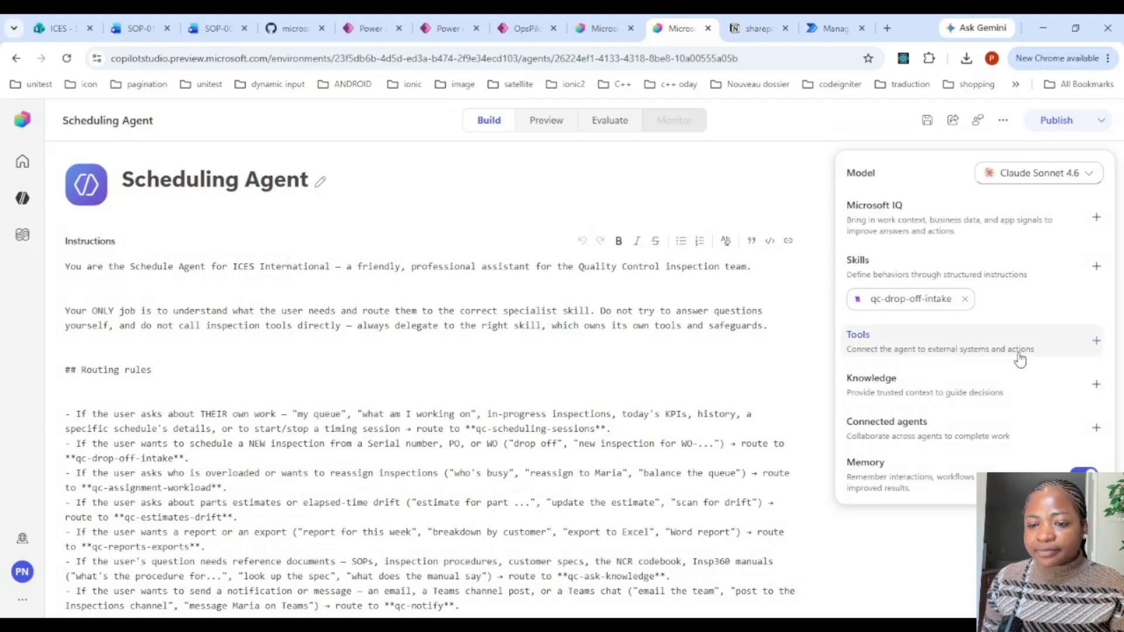
Add the LookupWO workflow to the agent as a tool.
{"action": "left_click", "coordinate": [1094, 340]}
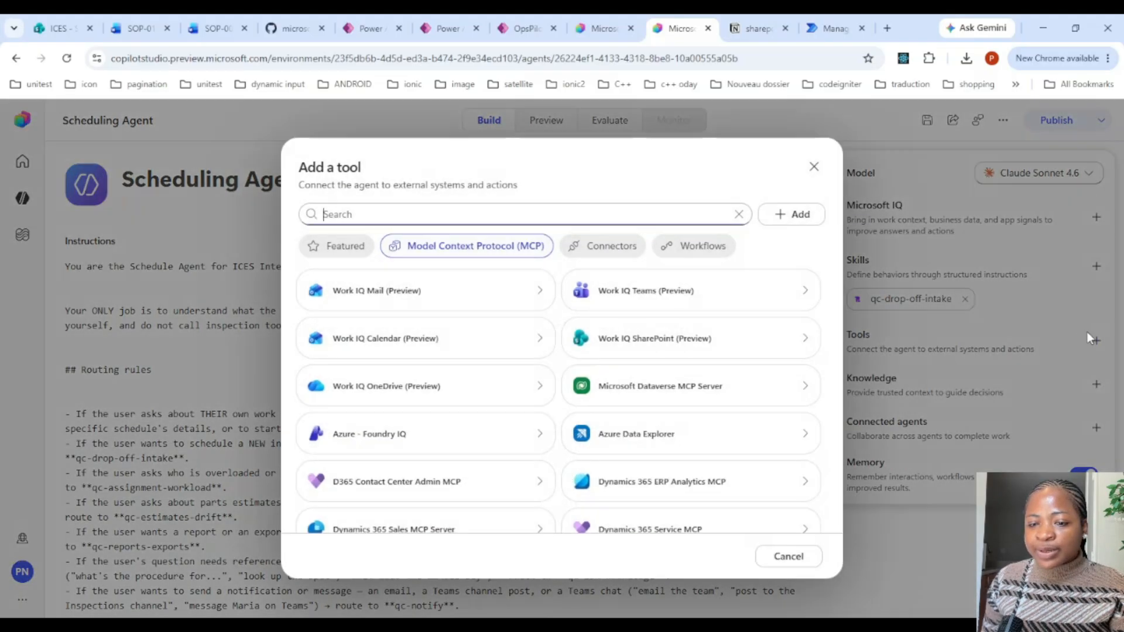
{"action": "left_click", "coordinate": [686, 245]}
{"action": "left_click", "coordinate": [370, 213]}
{"action": "type", "text": "LookupWO"}
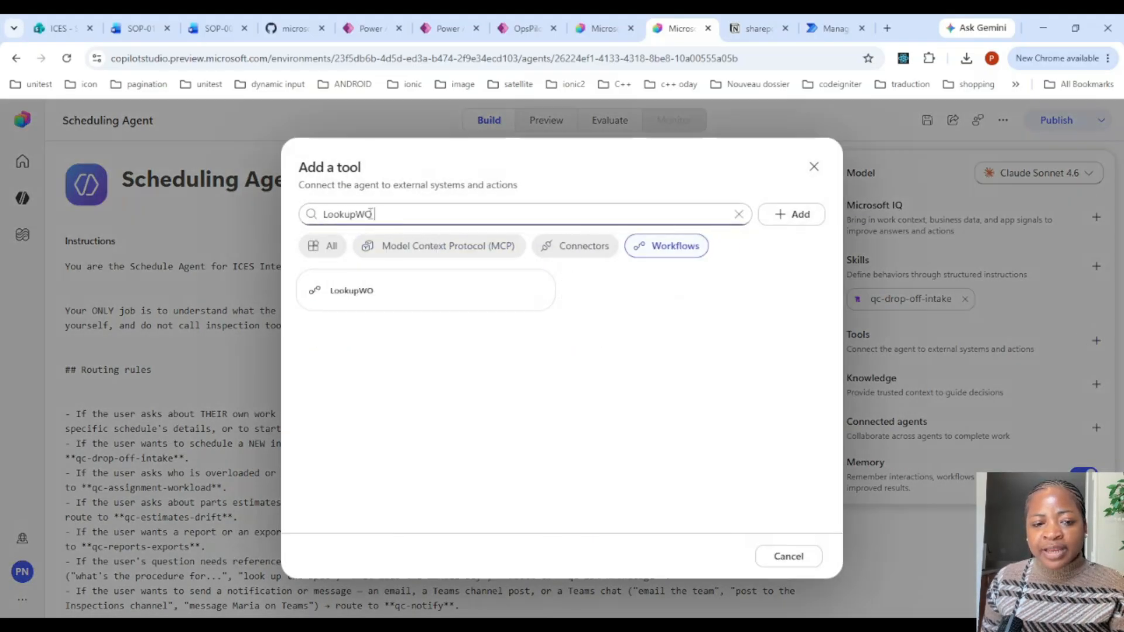
{"action": "left_click", "coordinate": [389, 291]}
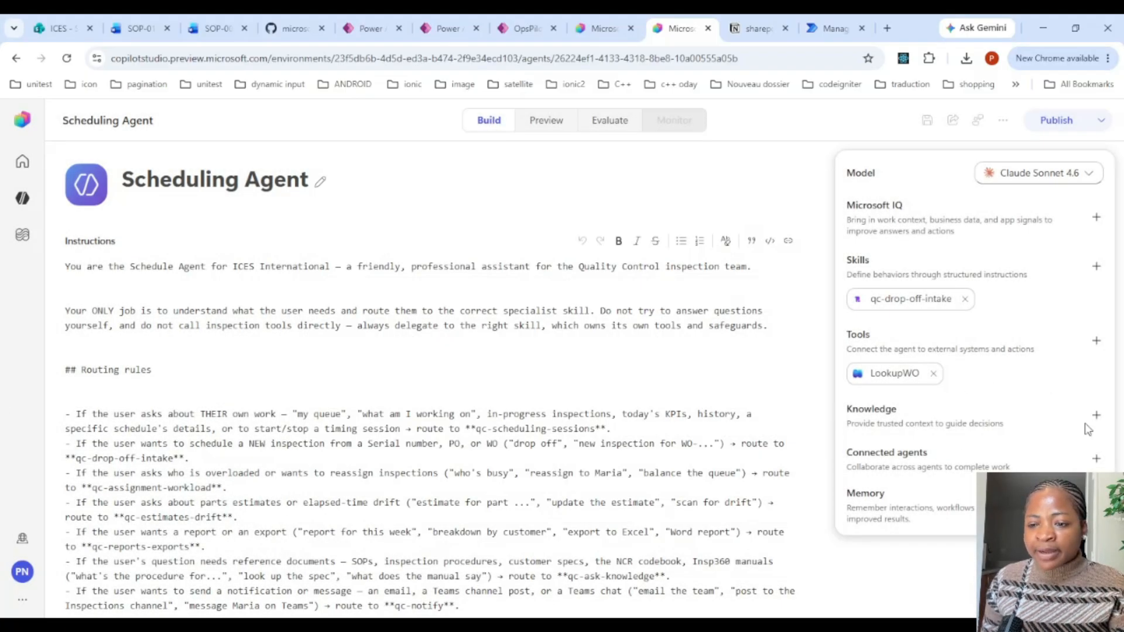
Search the workflows for "po" and add LookupPO to the agent as a tool.
{"action": "left_click", "coordinate": [1095, 341]}
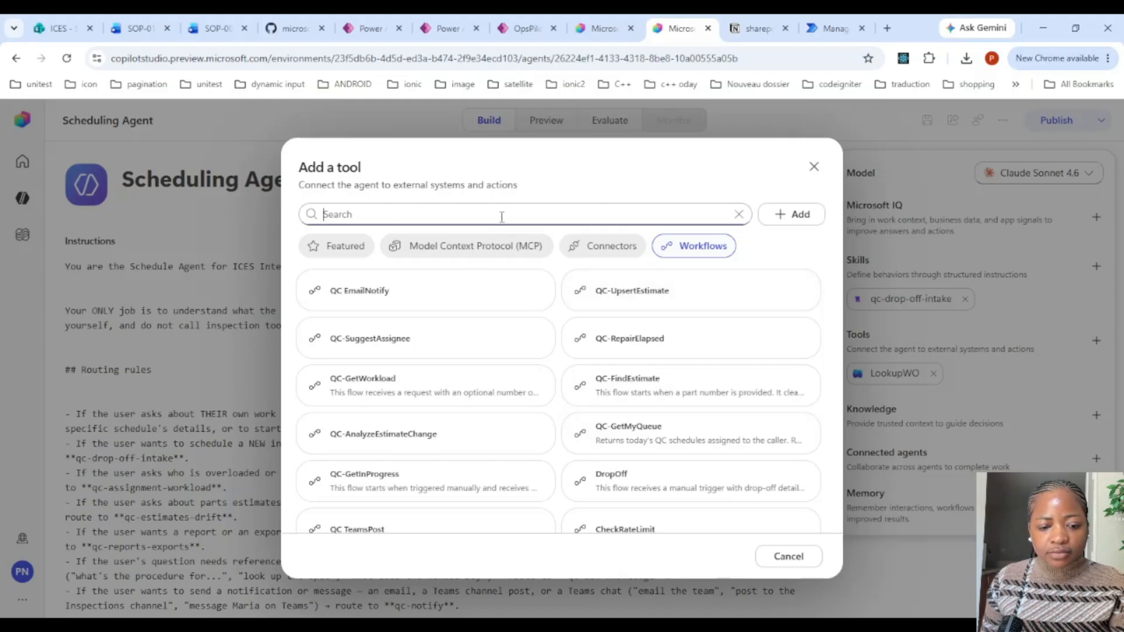
{"action": "type", "text": "o"}
{"action": "key", "text": "BackSpace"}
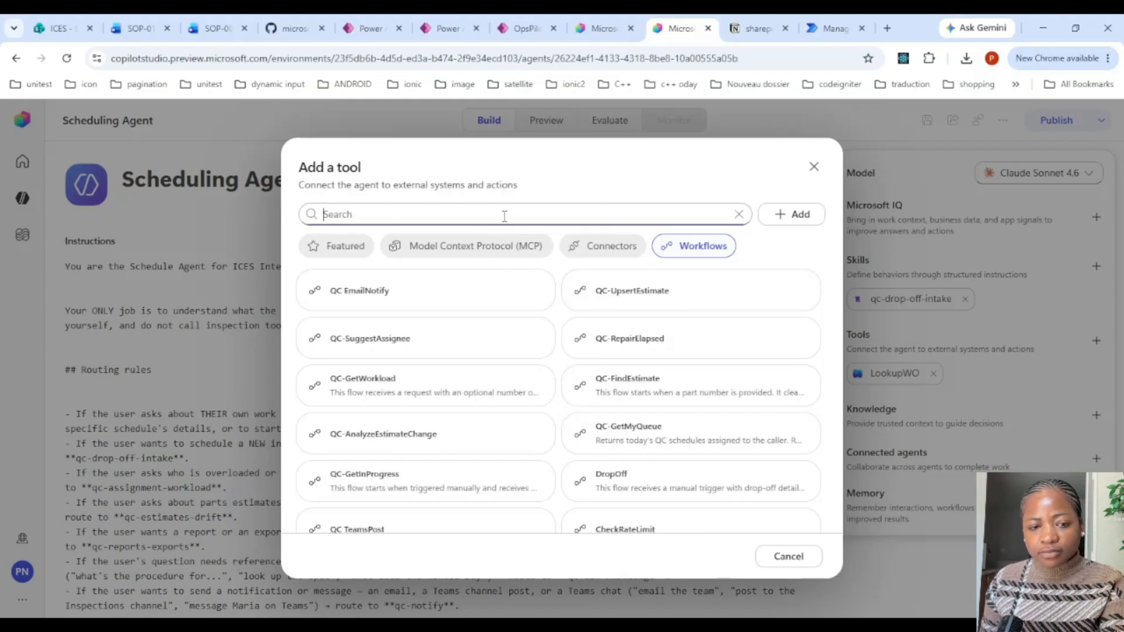
{"action": "type", "text": "po"}
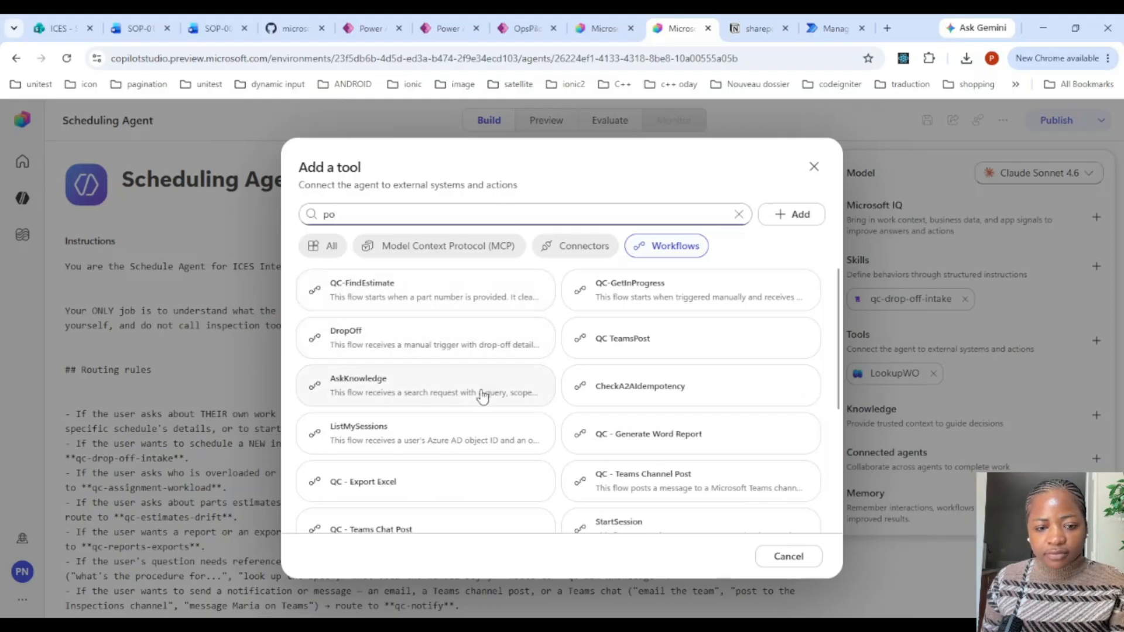
{"action": "scroll", "coordinate": [648, 314], "scroll_direction": "down", "scroll_amount": 4}
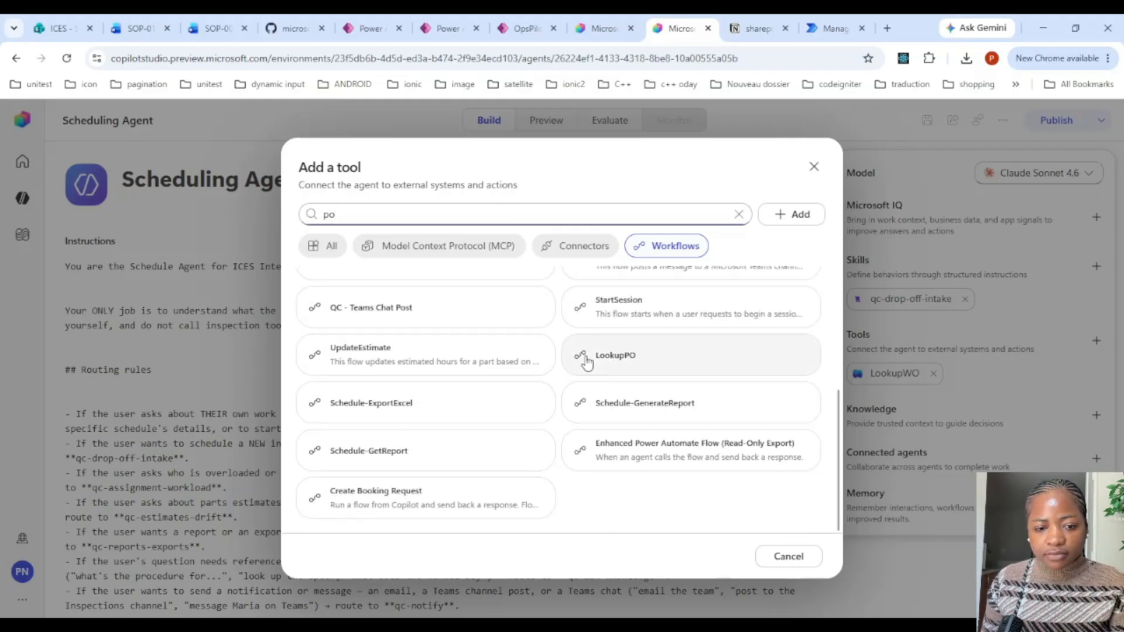
{"action": "left_click", "coordinate": [683, 367]}
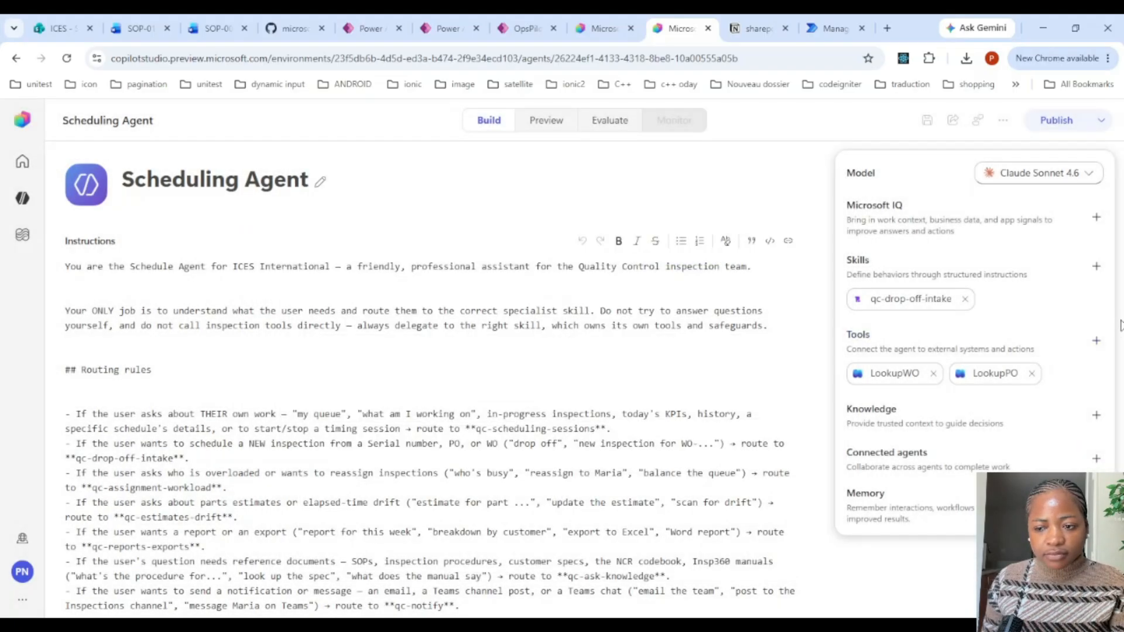
Add the LookupSerial and DropOff workflows to the agent as tools.
{"action": "left_click", "coordinate": [1096, 342]}
{"action": "type", "text": "seri"}
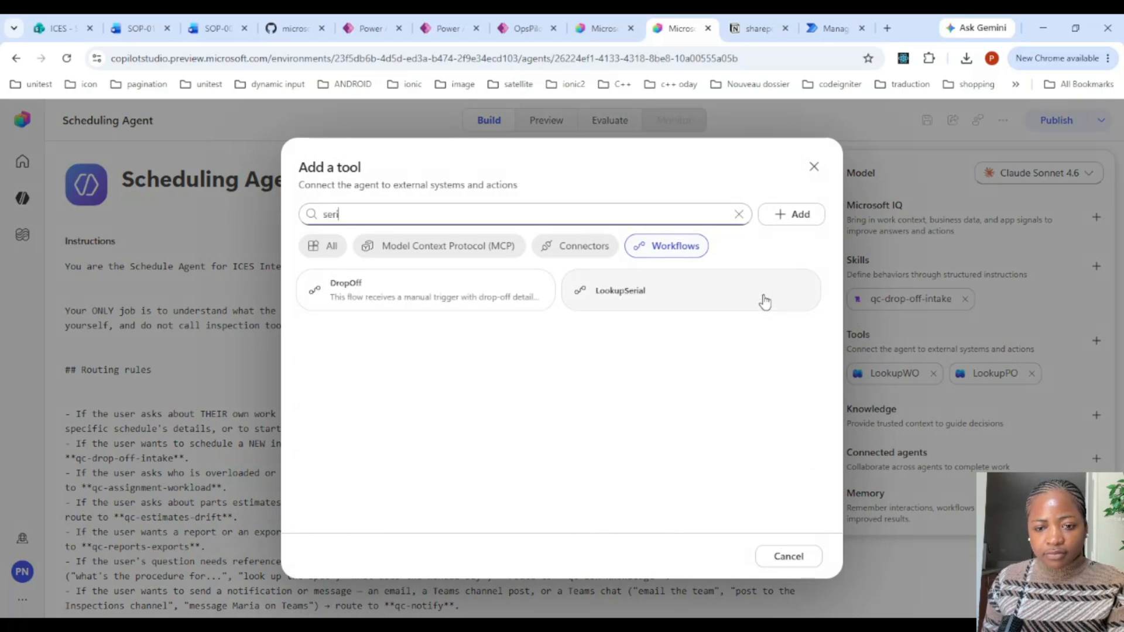
{"action": "left_click", "coordinate": [710, 297]}
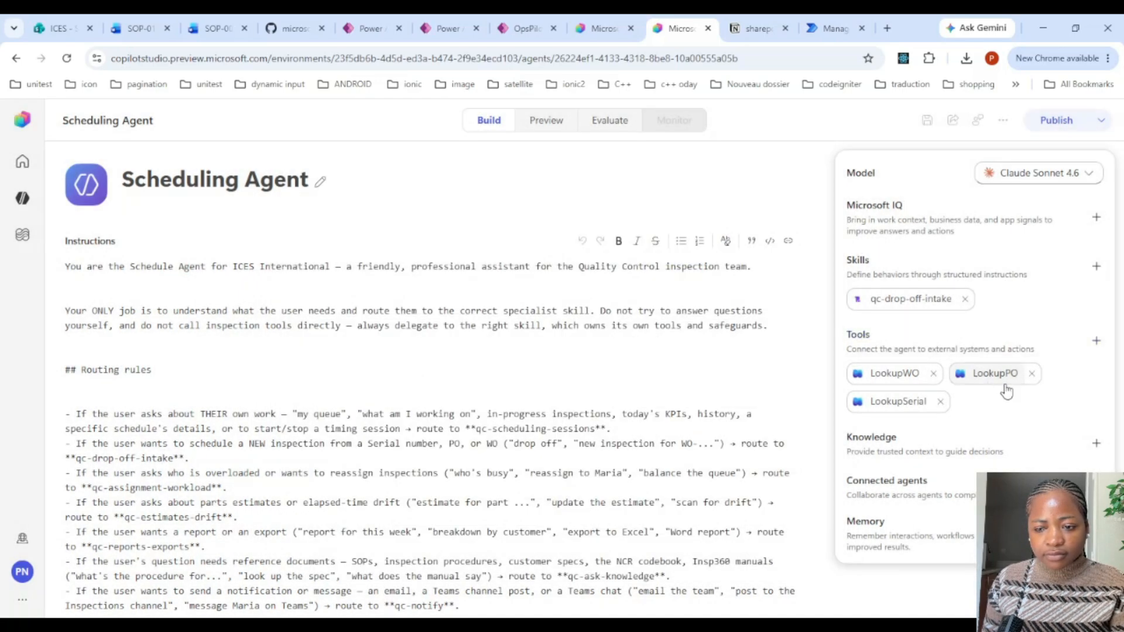
{"action": "left_click", "coordinate": [1093, 346]}
{"action": "type", "text": "dro"}
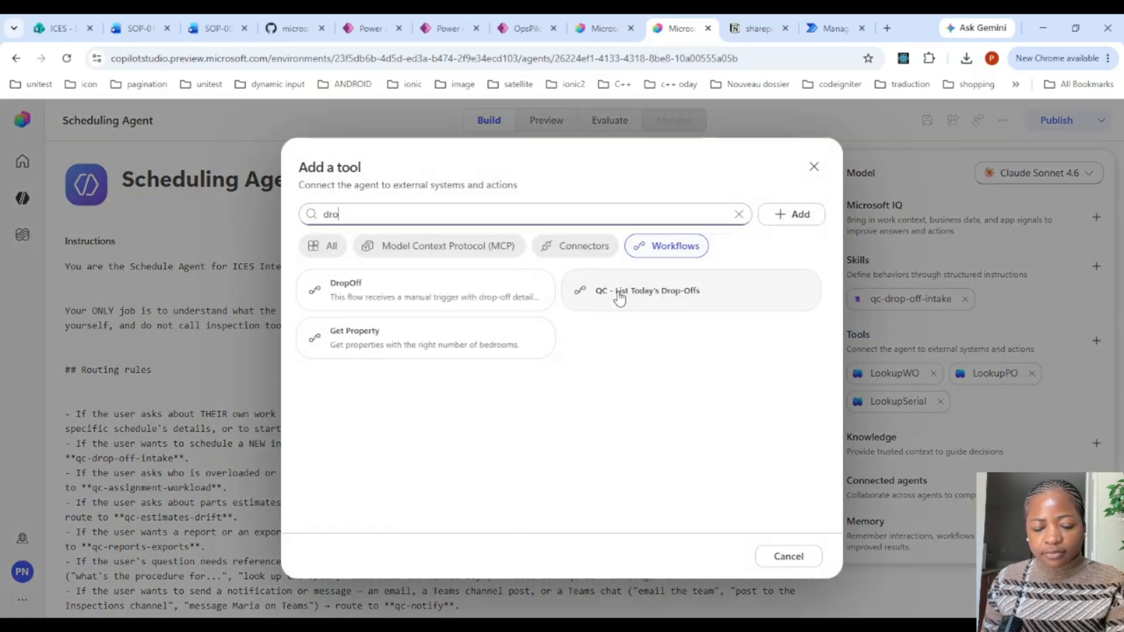
{"action": "left_click", "coordinate": [406, 293]}
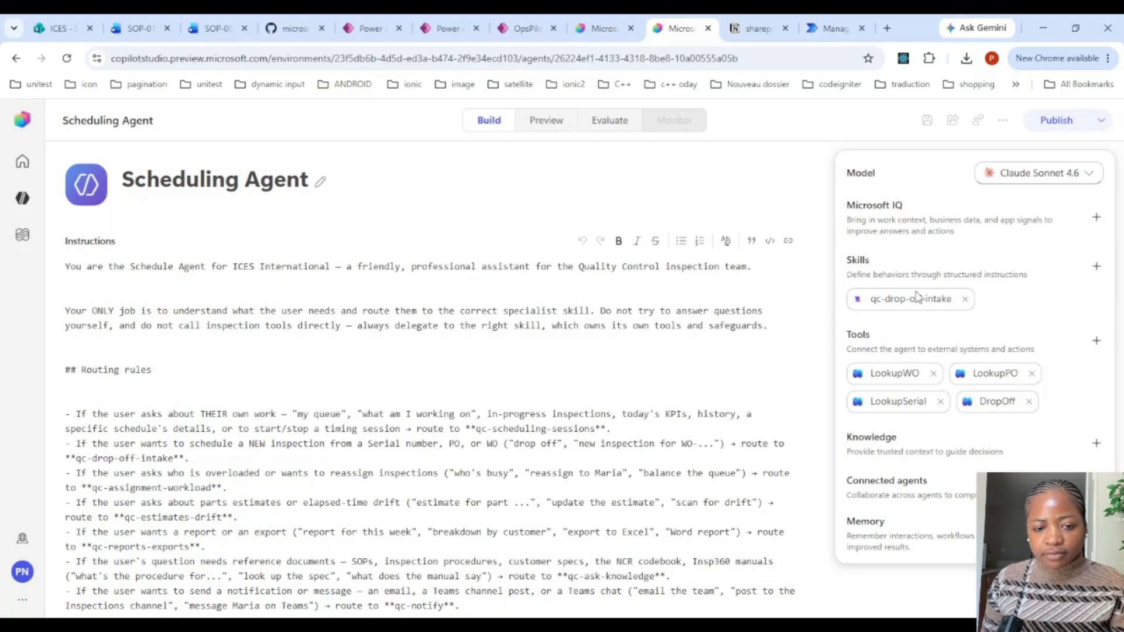
Replace the CreateSchedule tool name with DropOff in the tool list of the qc-drop-off-intake skill's instructions.
{"action": "left_click", "coordinate": [916, 299]}
{"action": "scroll", "coordinate": [309, 457], "scroll_direction": "down", "scroll_amount": 2}
{"action": "scroll", "coordinate": [308, 457], "scroll_direction": "up", "scroll_amount": 2}
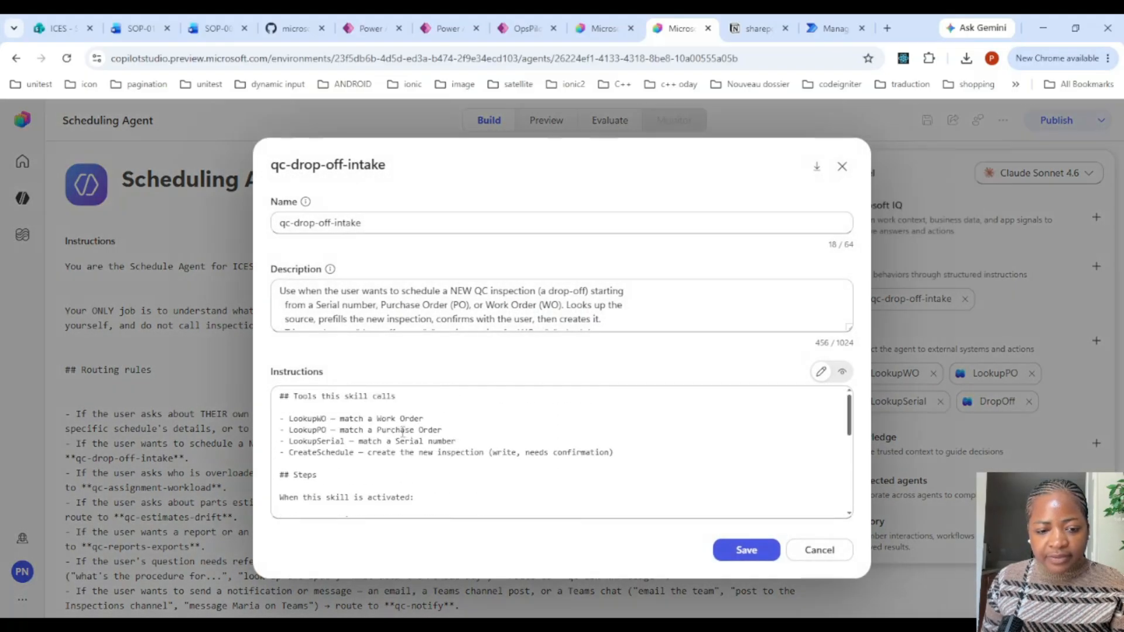
{"action": "double_click", "coordinate": [308, 455]}
{"action": "type", "text": "DropOff"}
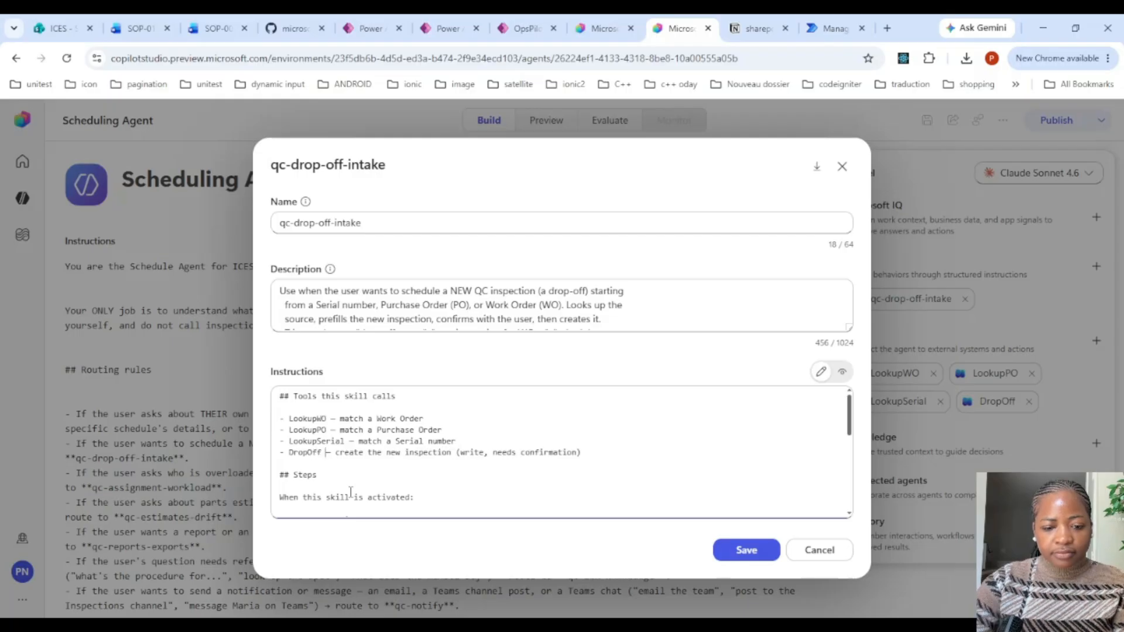
Replace QC-CreateSchedule with DropOff in step 6 and in the "Never call" guideline of the qc-drop-off-intake skill's instructions.
{"action": "double_click", "coordinate": [301, 452]}
{"action": "key", "text": "ctrl+c"}
{"action": "scroll", "coordinate": [644, 453], "scroll_direction": "down", "scroll_amount": 3}
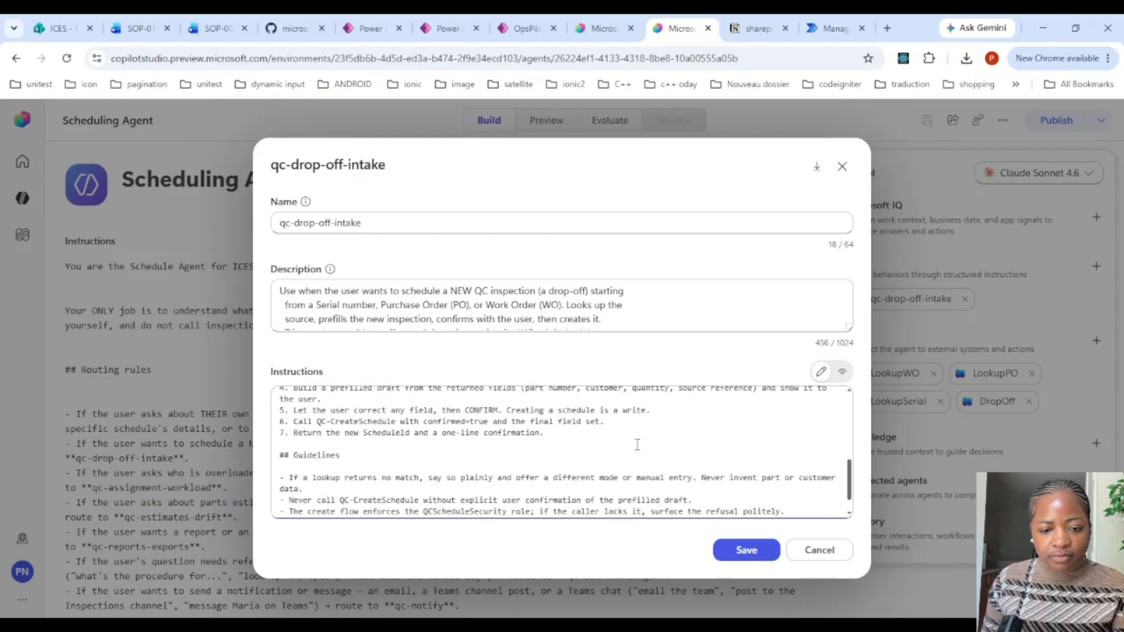
{"action": "scroll", "coordinate": [645, 453], "scroll_direction": "up", "scroll_amount": 2}
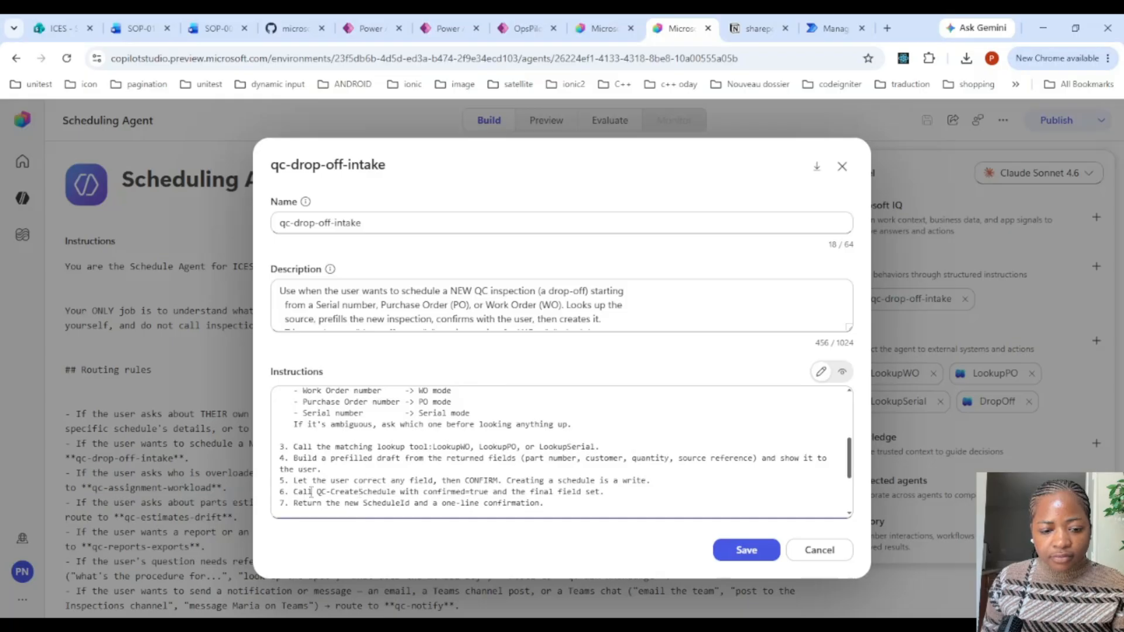
{"action": "left_click_drag", "start_coordinate": [317, 491], "coordinate": [399, 492]}
{"action": "key", "text": "ctrl+v"}
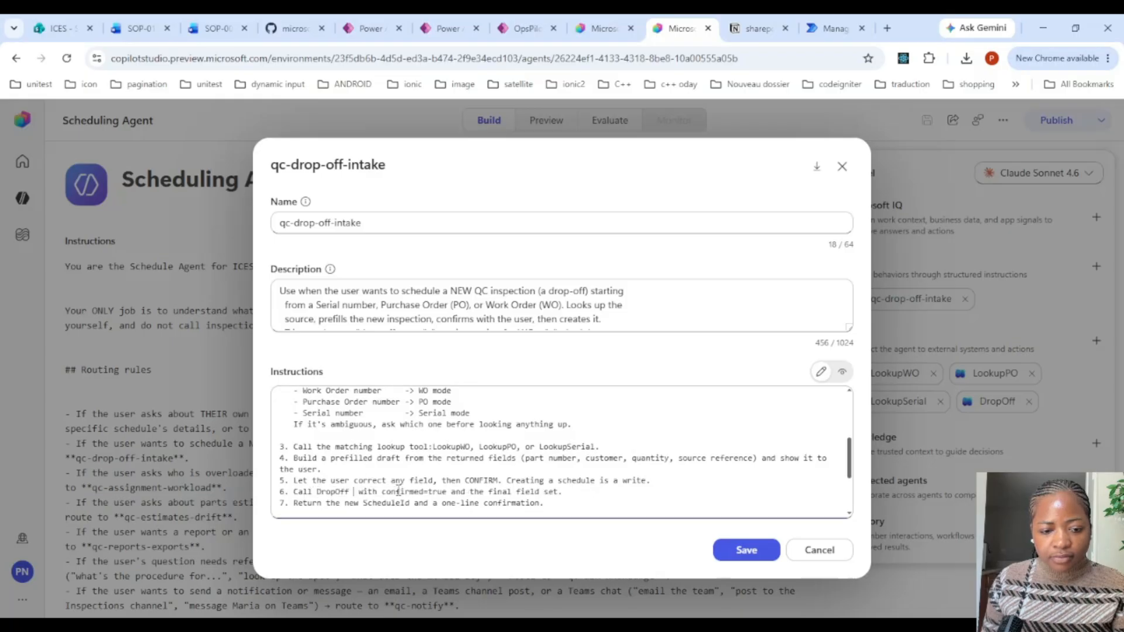
{"action": "scroll", "coordinate": [542, 433], "scroll_direction": "down", "scroll_amount": 2}
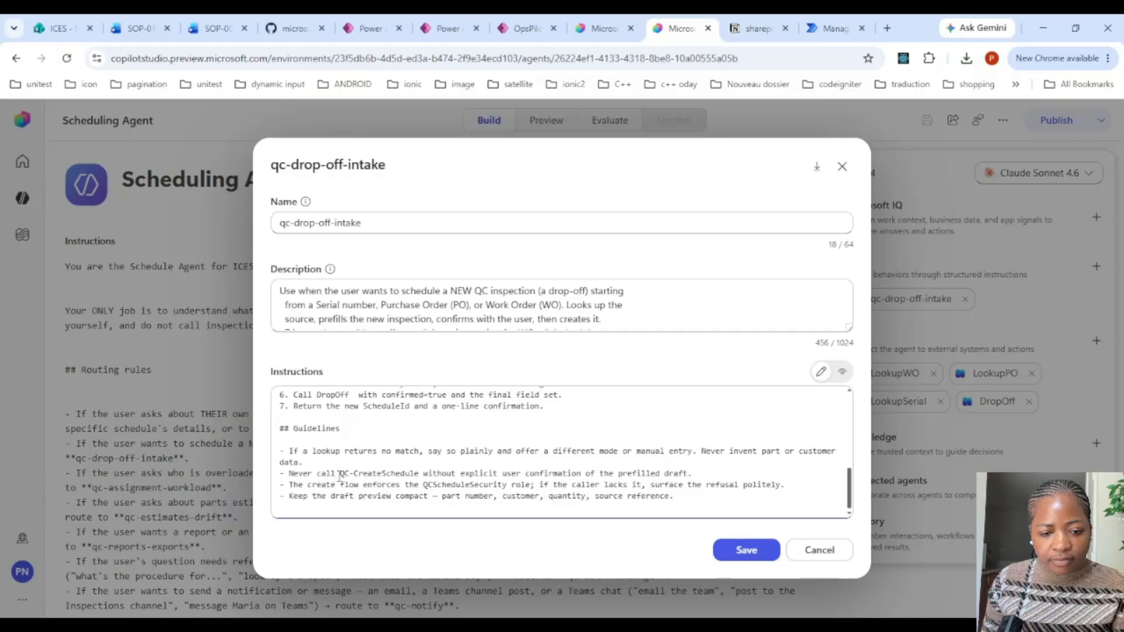
{"action": "left_click_drag", "start_coordinate": [340, 474], "coordinate": [422, 473]}
{"action": "key", "text": "ctrl+v"}
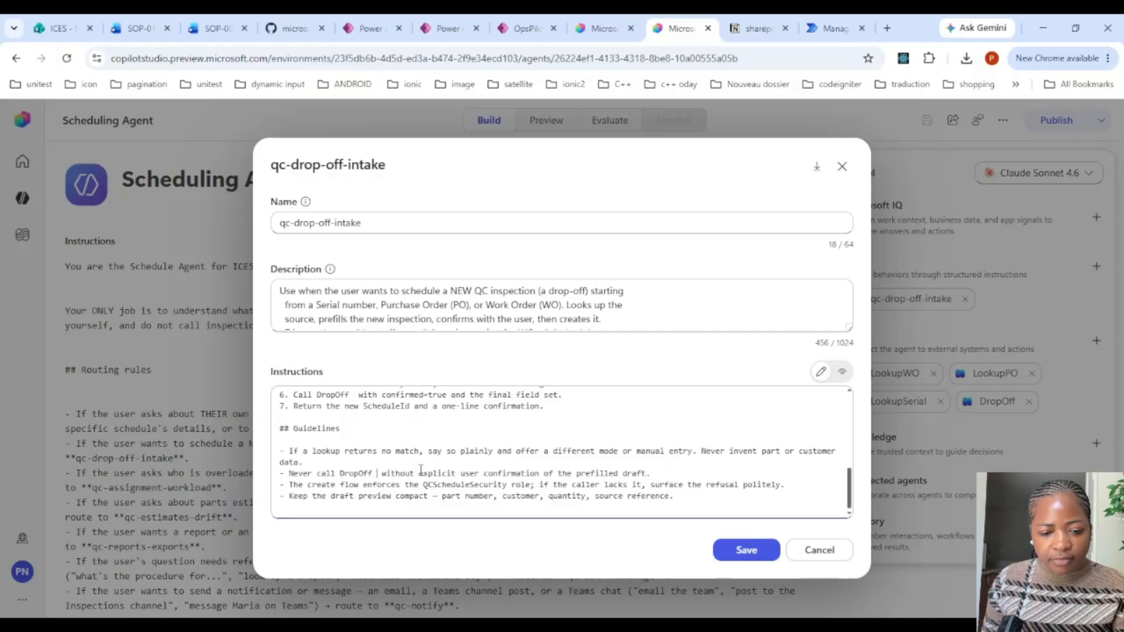
Review the edited instructions of the qc-drop-off-intake skill from the tool list to the guidelines and save the skill.
{"action": "scroll", "coordinate": [600, 454], "scroll_direction": "up", "scroll_amount": 5}
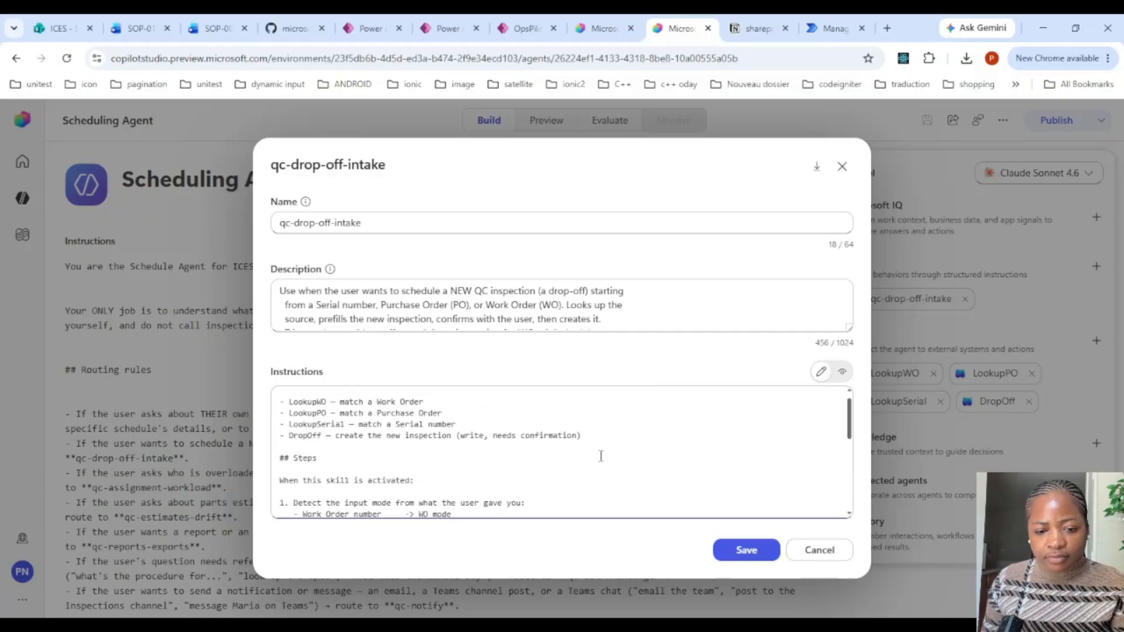
{"action": "scroll", "coordinate": [600, 454], "scroll_direction": "up", "scroll_amount": 3}
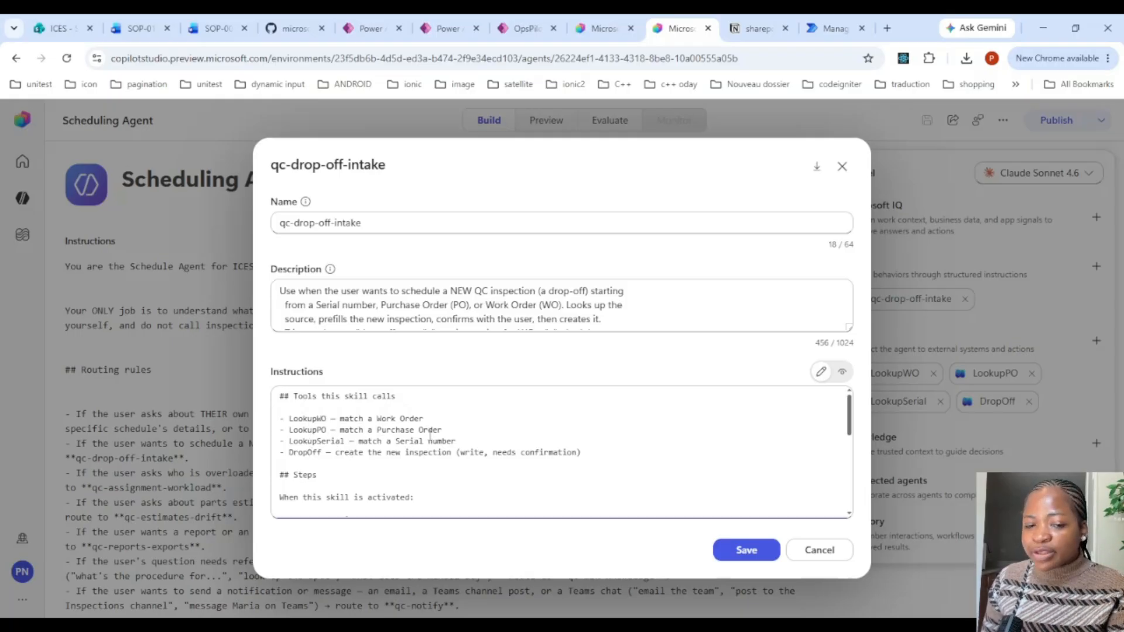
{"action": "scroll", "coordinate": [430, 436], "scroll_direction": "down", "scroll_amount": 2}
{"action": "scroll", "coordinate": [429, 449], "scroll_direction": "down", "scroll_amount": 2}
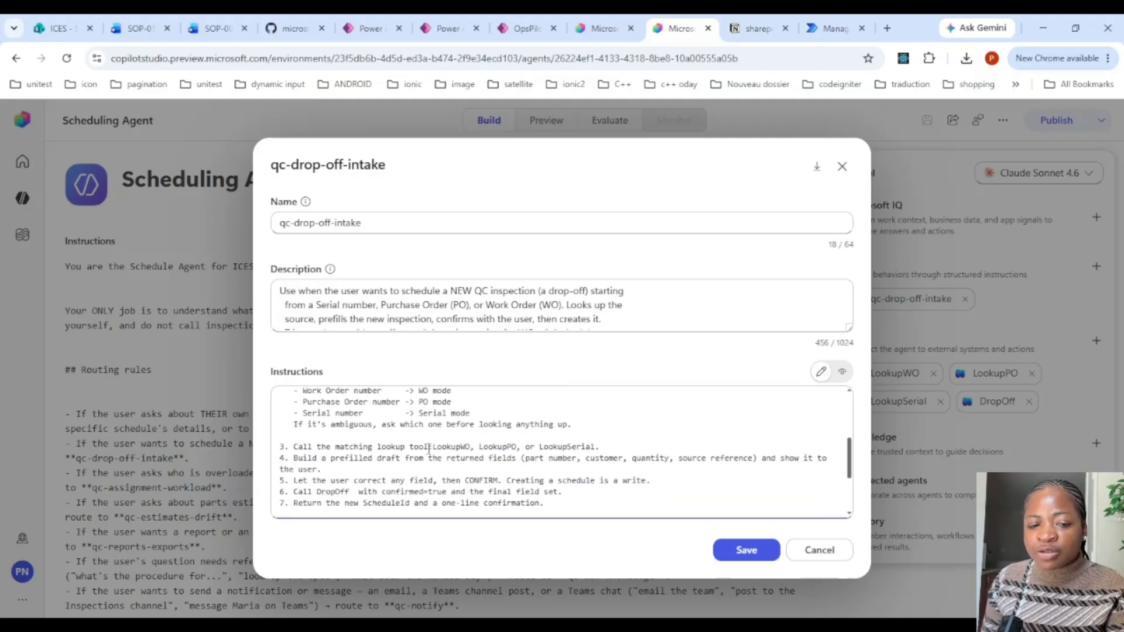
{"action": "scroll", "coordinate": [410, 442], "scroll_direction": "up", "scroll_amount": 2}
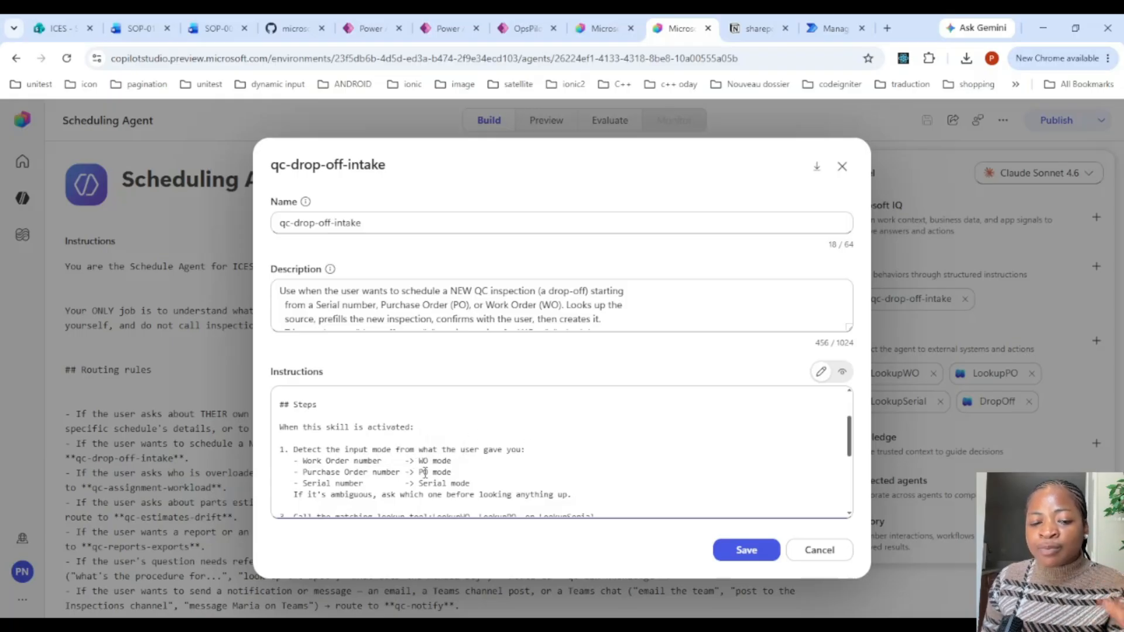
{"action": "scroll", "coordinate": [444, 456], "scroll_direction": "down", "scroll_amount": 5}
{"action": "scroll", "coordinate": [444, 457], "scroll_direction": "up", "scroll_amount": 1}
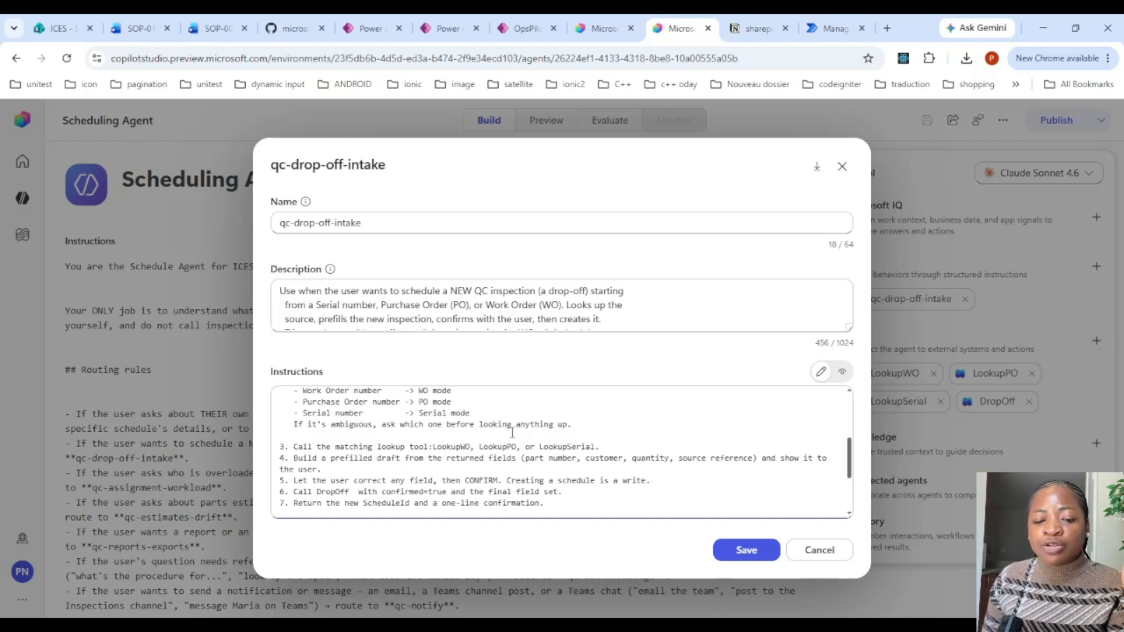
{"action": "scroll", "coordinate": [513, 433], "scroll_direction": "down", "scroll_amount": 3}
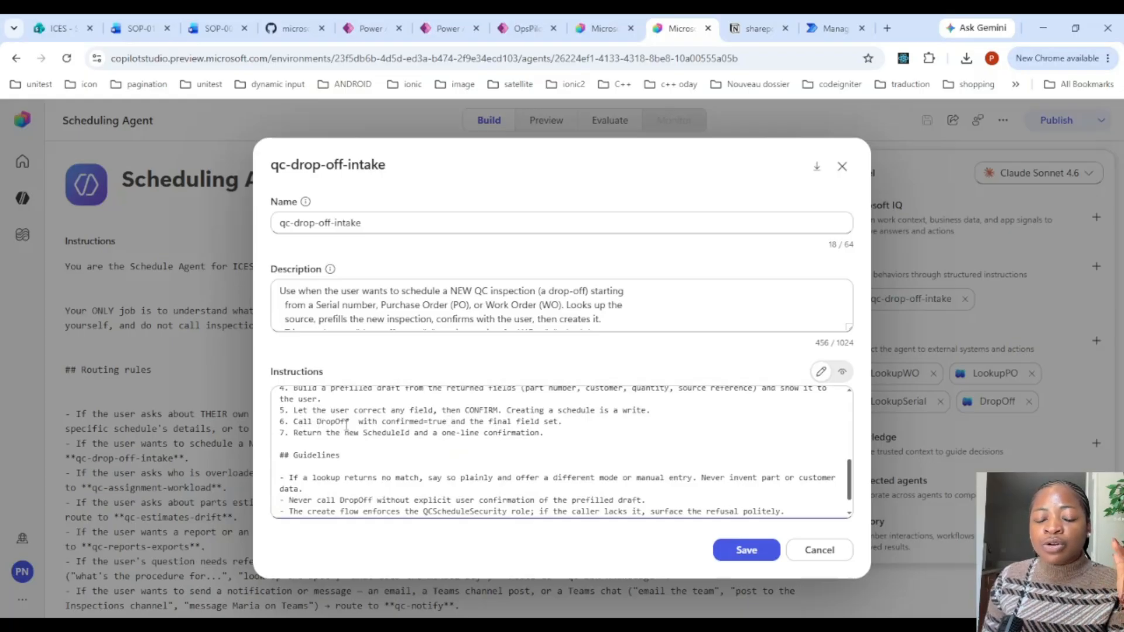
{"action": "scroll", "coordinate": [391, 418], "scroll_direction": "down", "scroll_amount": 1}
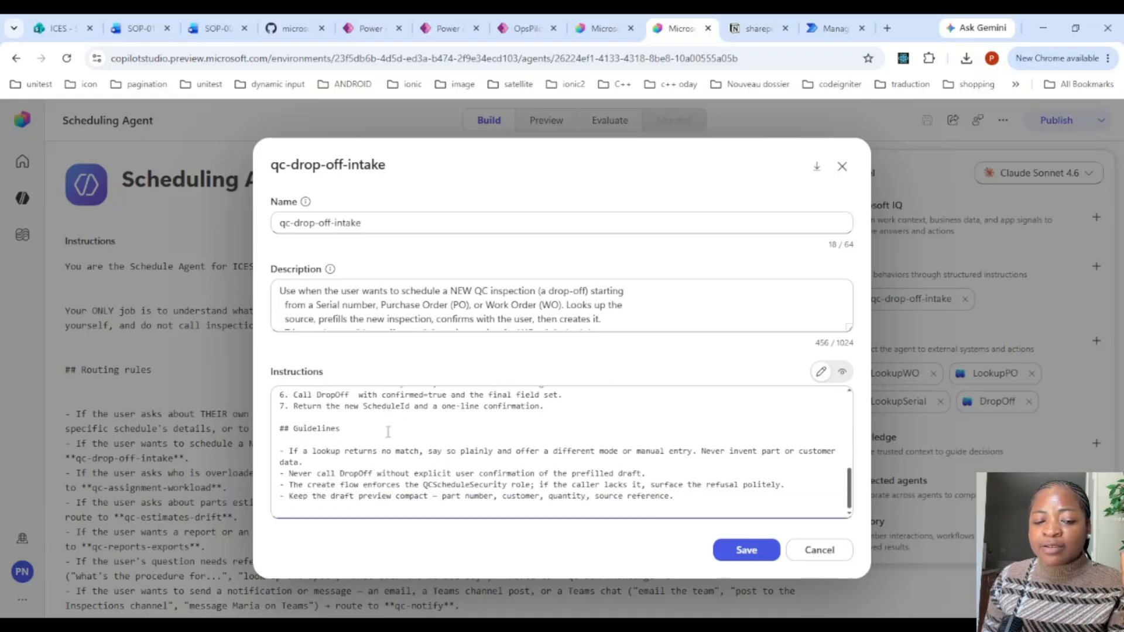
{"action": "left_click", "coordinate": [726, 549]}
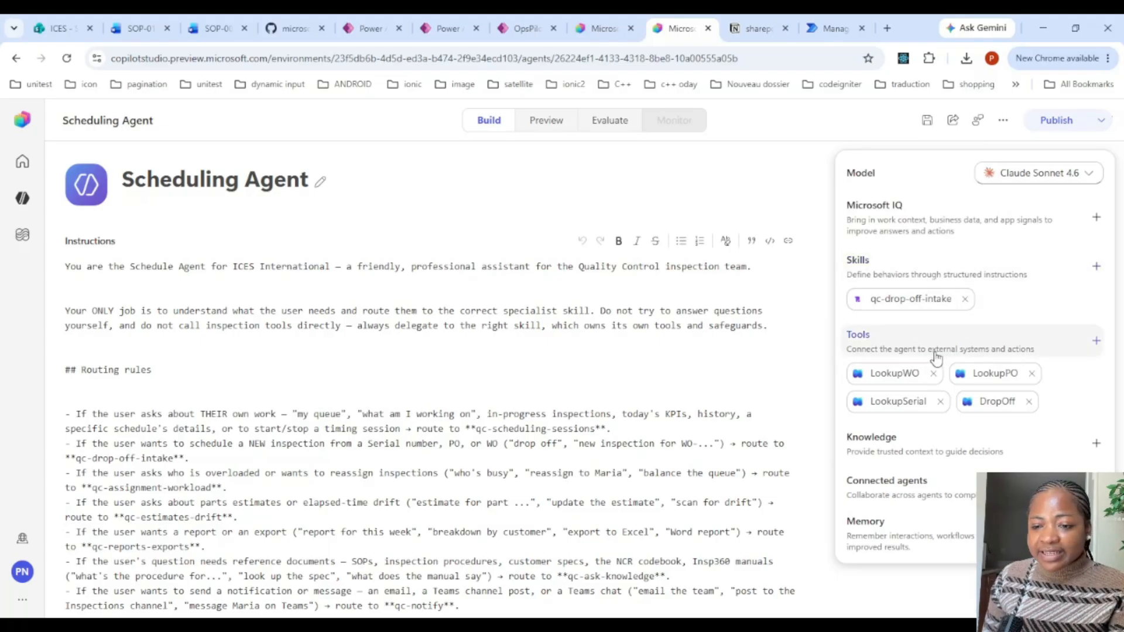
Check the Scheduling Agent's preview chat and save the agent from its build view.
{"action": "left_click", "coordinate": [550, 129]}
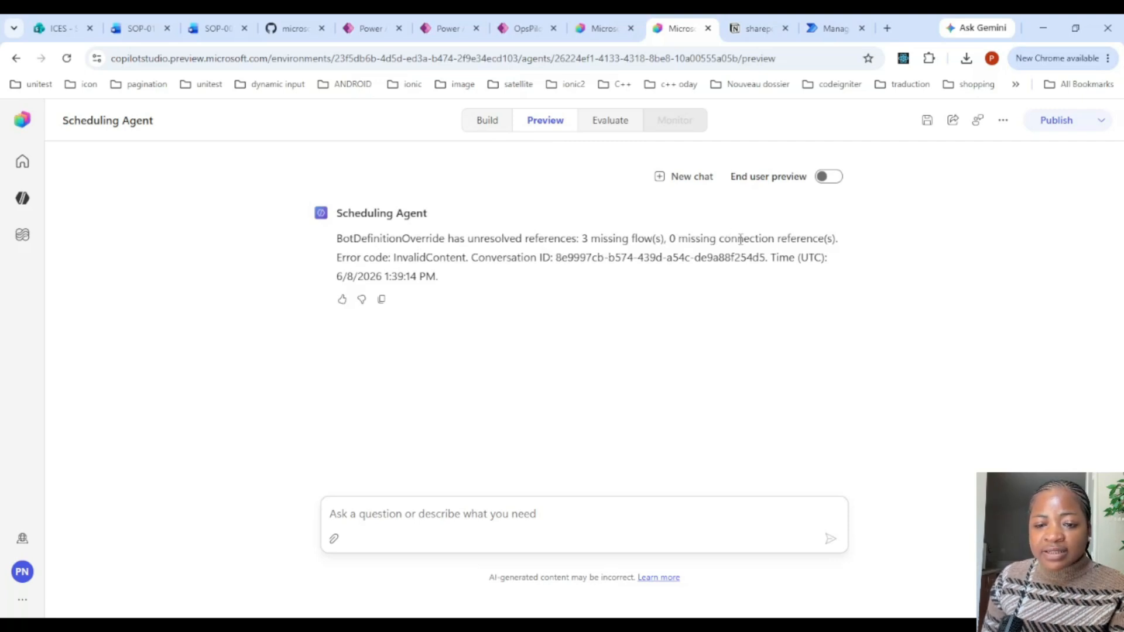
{"action": "left_click", "coordinate": [488, 119]}
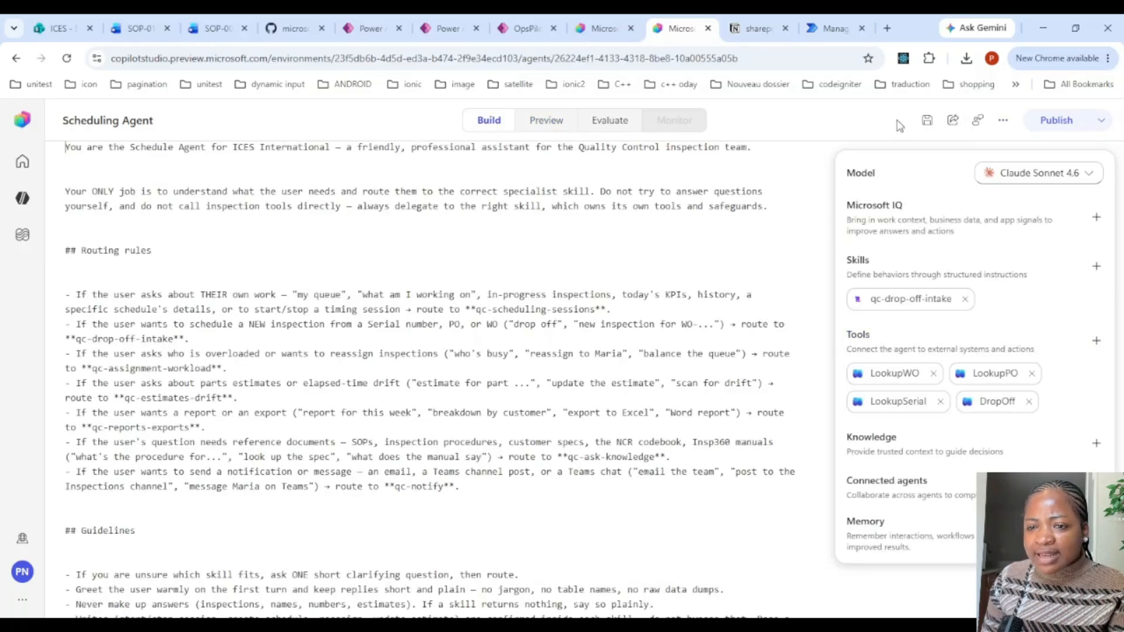
{"action": "left_click", "coordinate": [927, 120]}
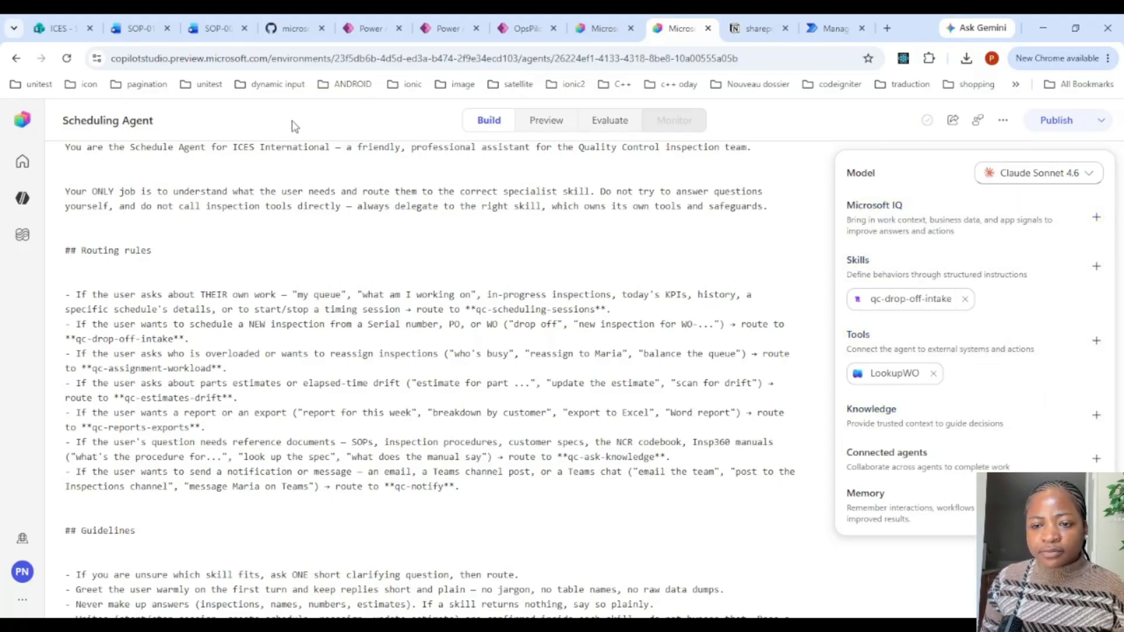
Search the workflows for "po" and add LookupPO to the agent's tools again.
{"action": "left_click", "coordinate": [1097, 341]}
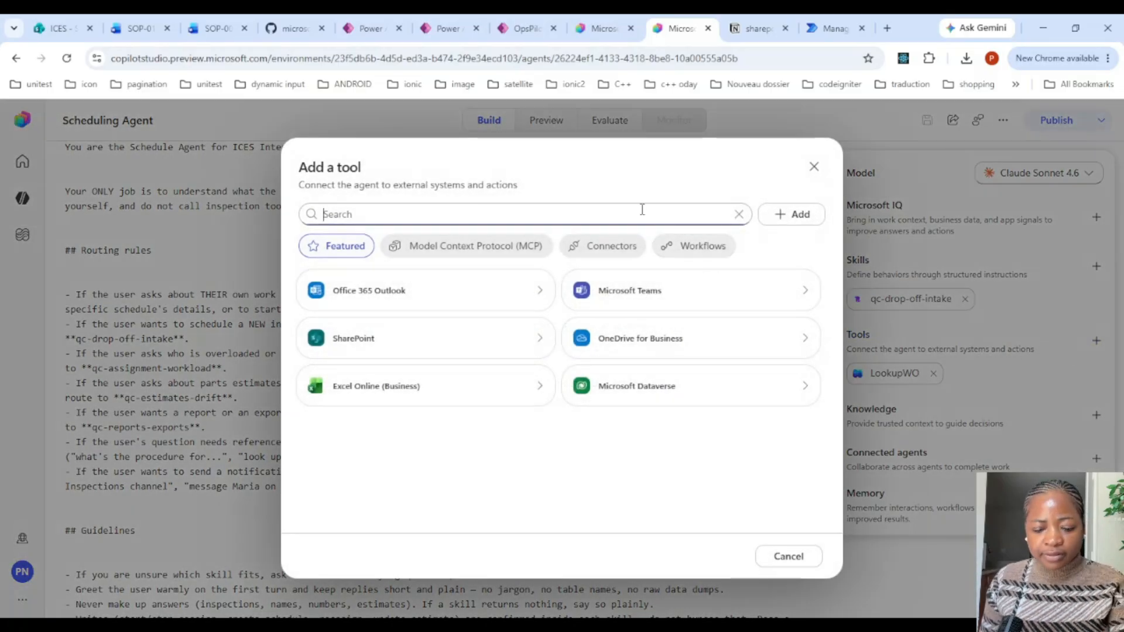
{"action": "type", "text": "po"}
{"action": "left_click", "coordinate": [650, 249]}
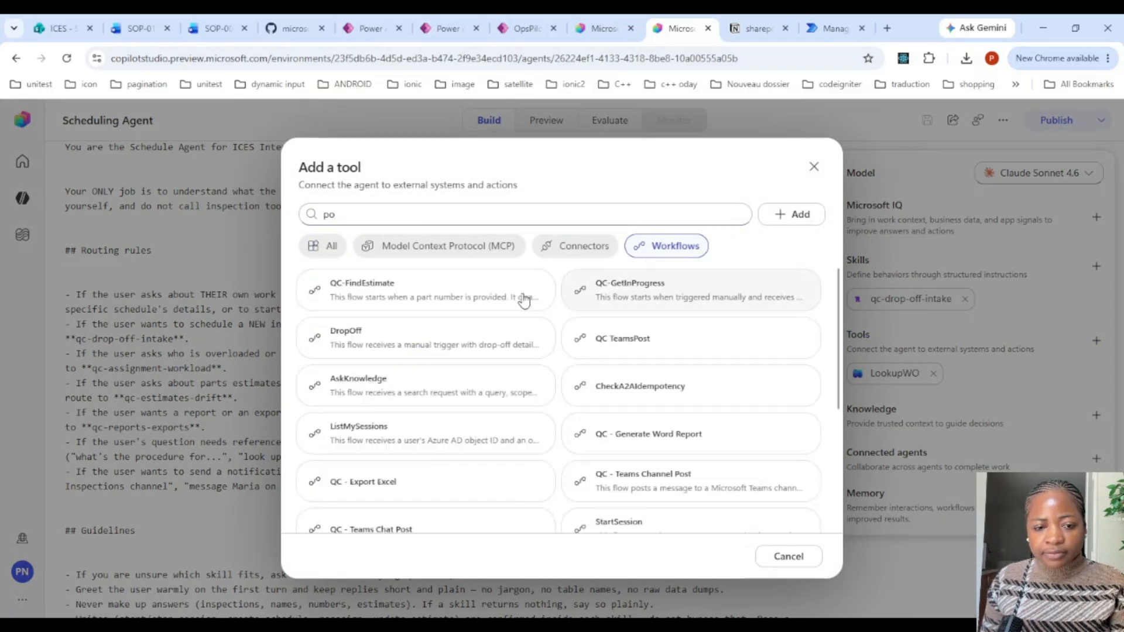
{"action": "scroll", "coordinate": [645, 410], "scroll_direction": "down", "scroll_amount": 3}
{"action": "left_click", "coordinate": [679, 361]}
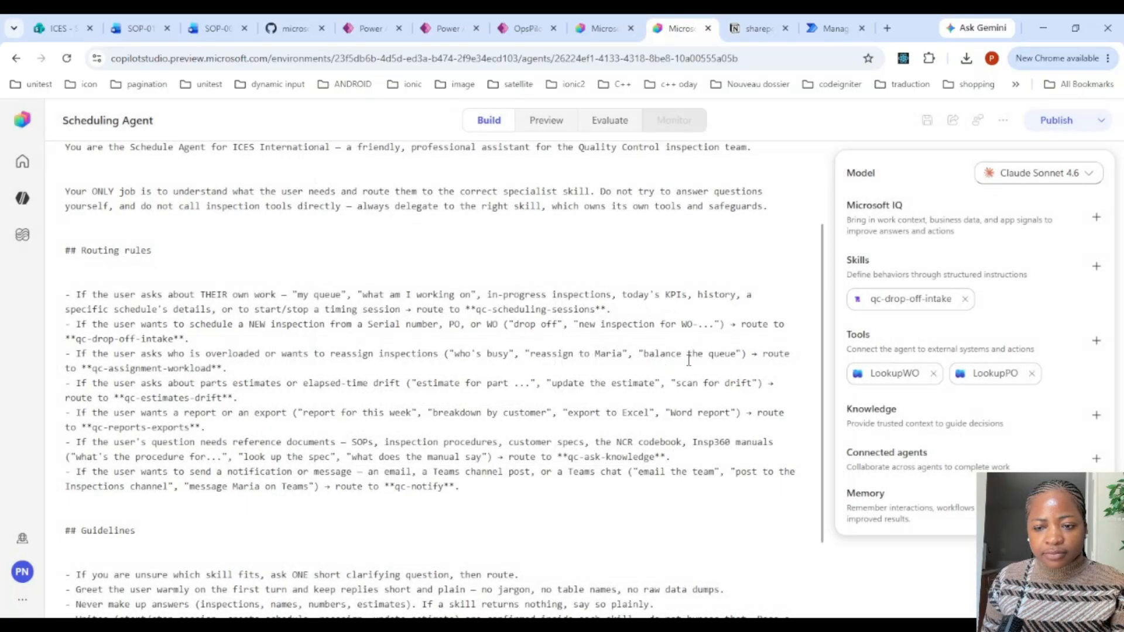
Find the LookupSerial and DropOff workflows with the searches "seri" and "dr" and add both back as tools.
{"action": "left_click", "coordinate": [1097, 341]}
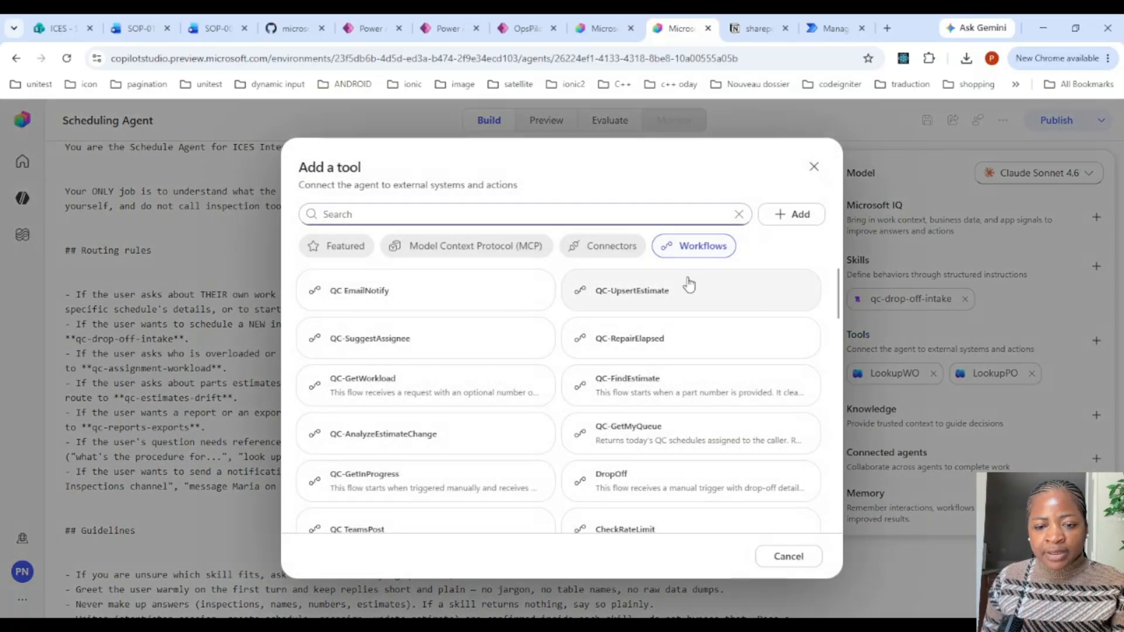
{"action": "type", "text": "seri"}
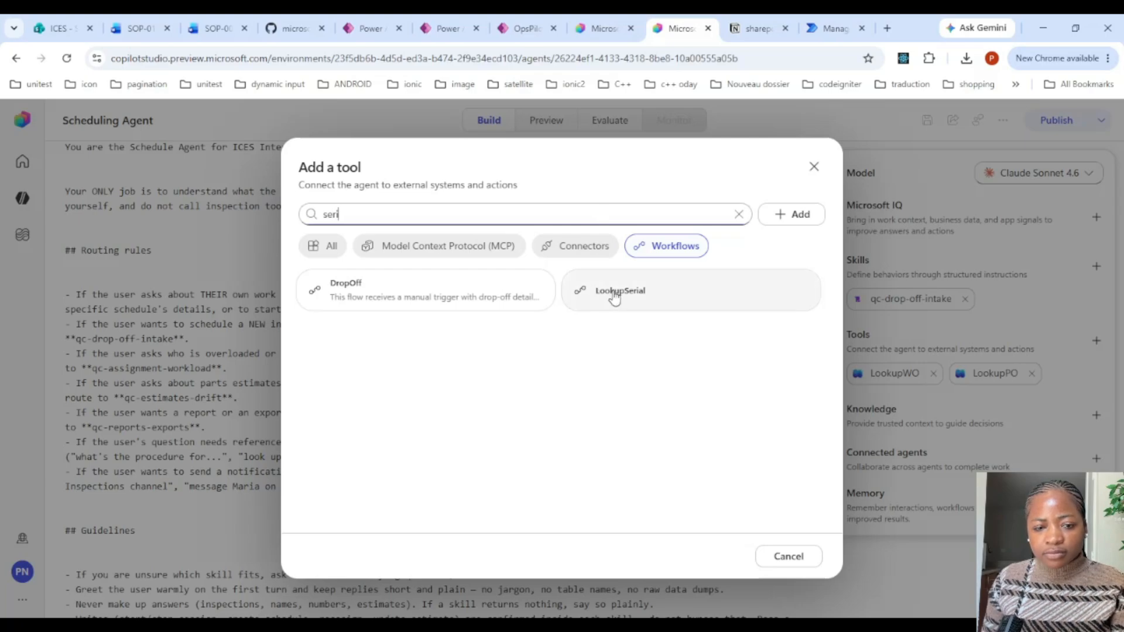
{"action": "left_click", "coordinate": [611, 294]}
{"action": "left_click", "coordinate": [1098, 343]}
{"action": "type", "text": "dr"}
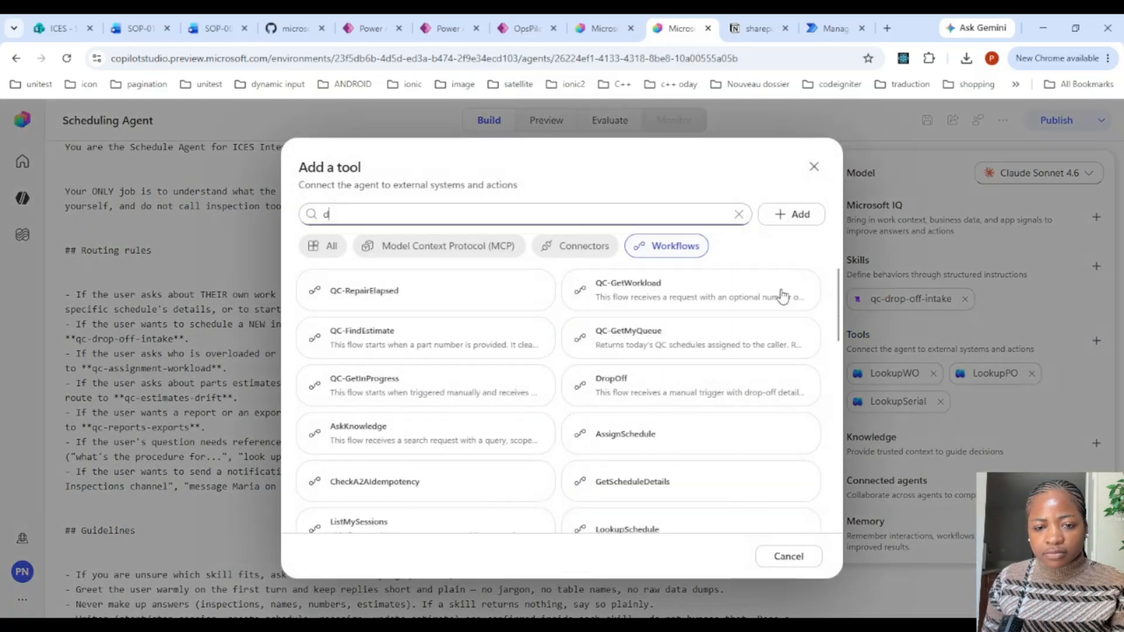
{"action": "left_click", "coordinate": [514, 291]}
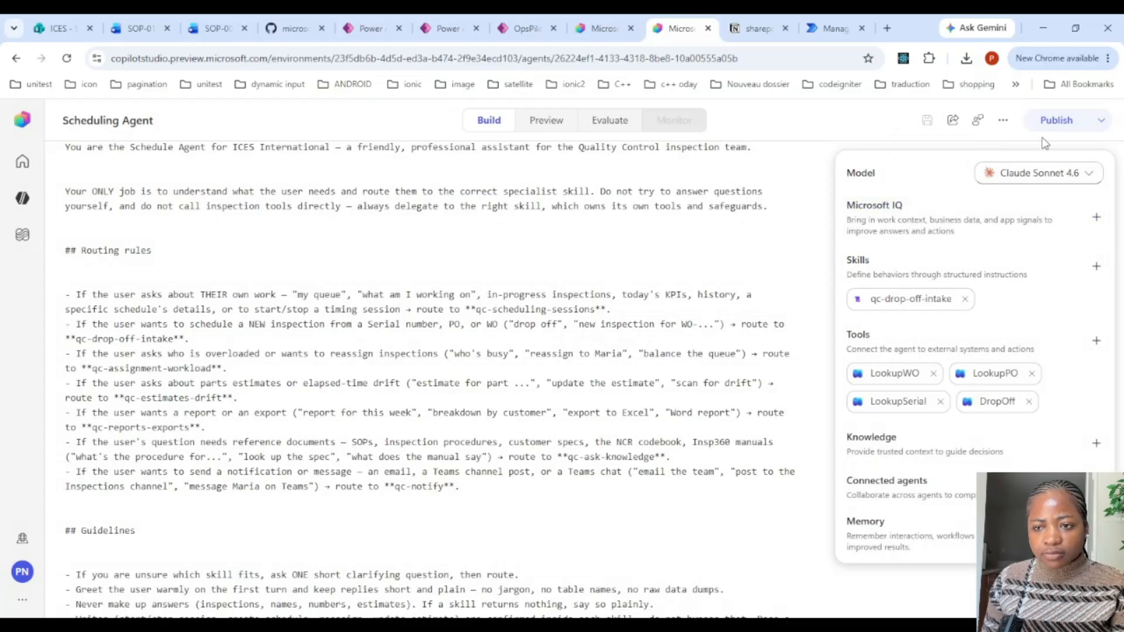
Check the tool names in the qc-drop-off-intake skill's instructions and close the skill without changes.
{"action": "mouse_move", "coordinate": [915, 304]}
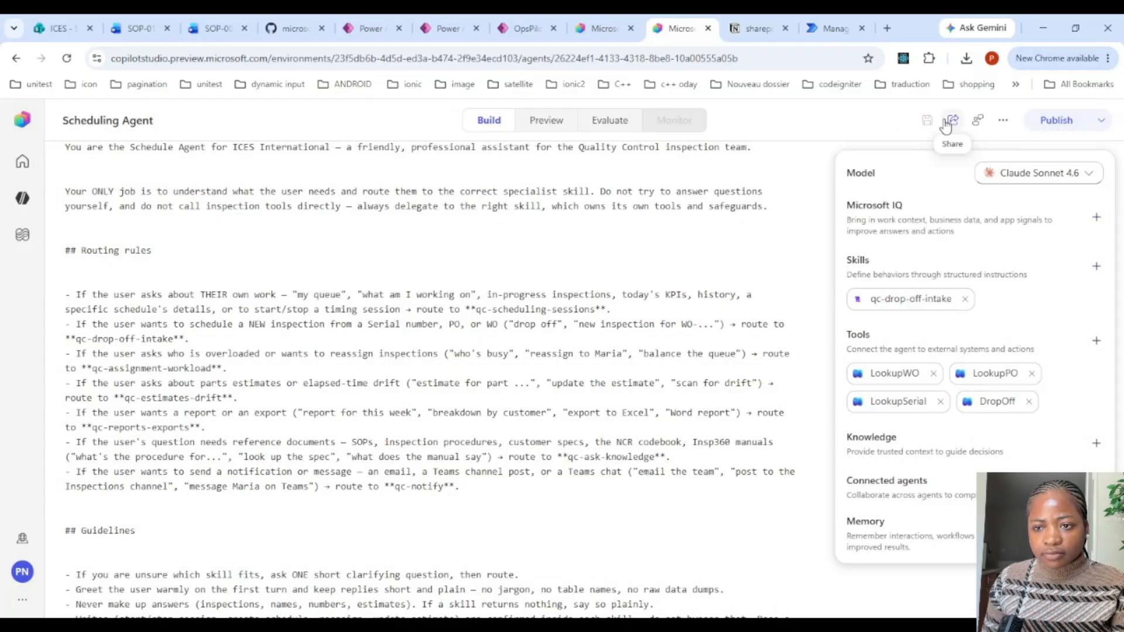
{"action": "left_click", "coordinate": [904, 305]}
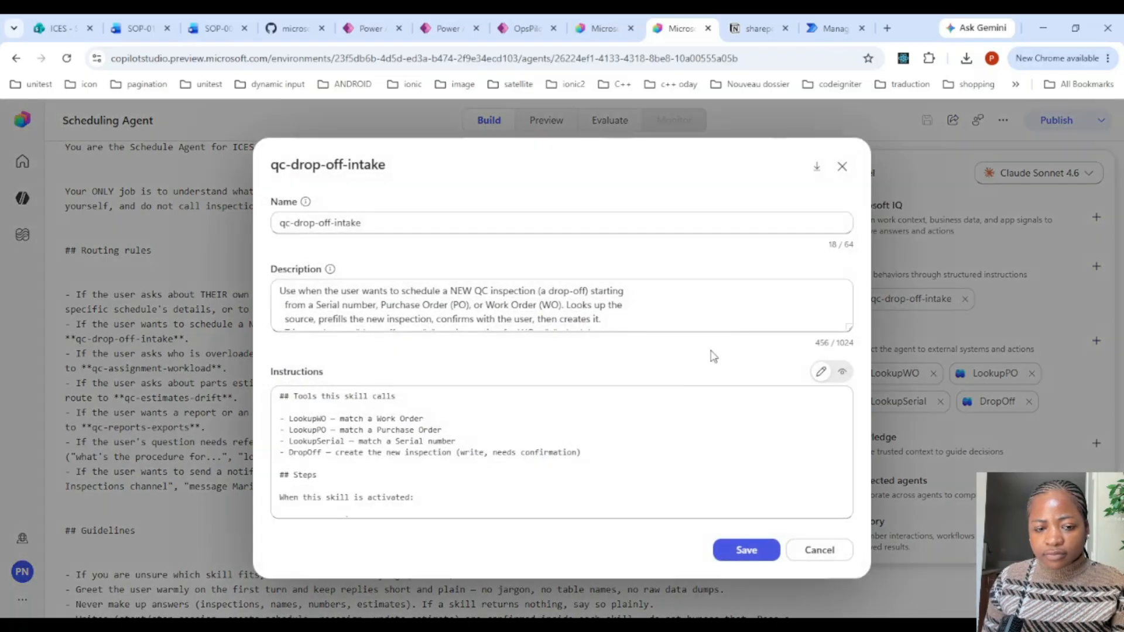
{"action": "left_click", "coordinate": [829, 554]}
{"action": "left_click", "coordinate": [830, 556]}
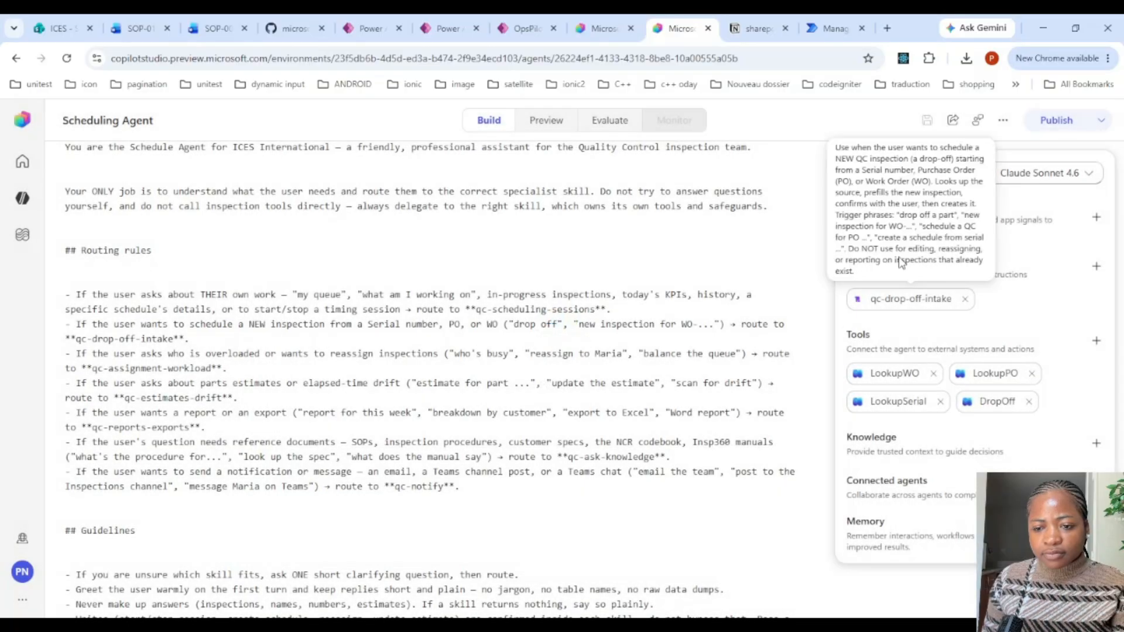
Publish the Scheduling Agent and check its preview chat before returning to the build view.
{"action": "left_click", "coordinate": [1044, 125]}
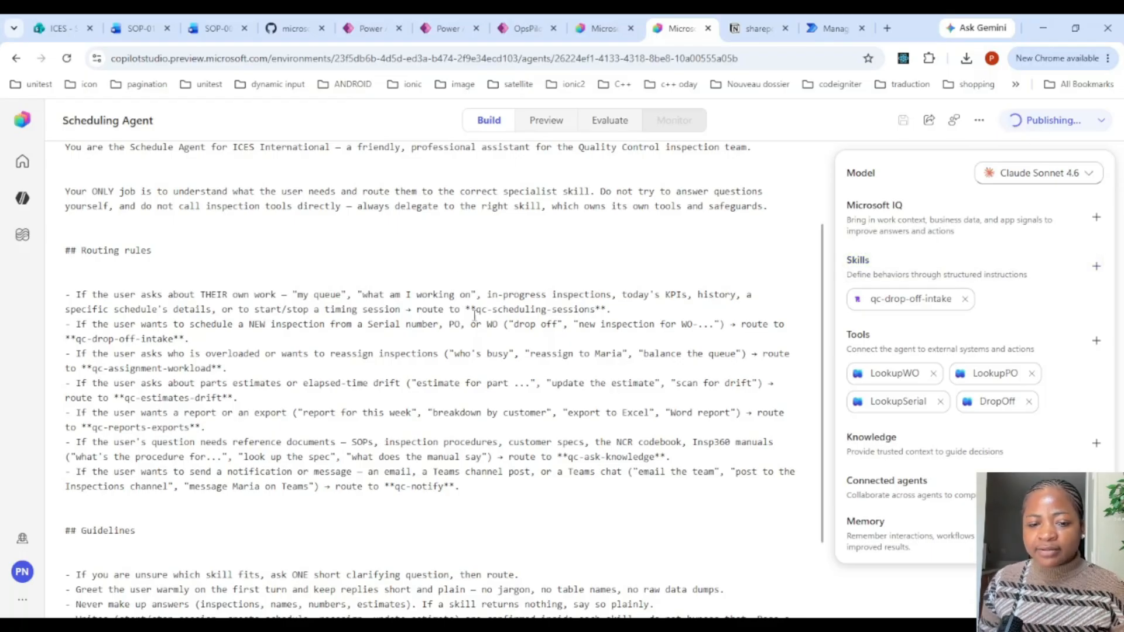
{"action": "scroll", "coordinate": [520, 328], "scroll_direction": "down", "scroll_amount": 2}
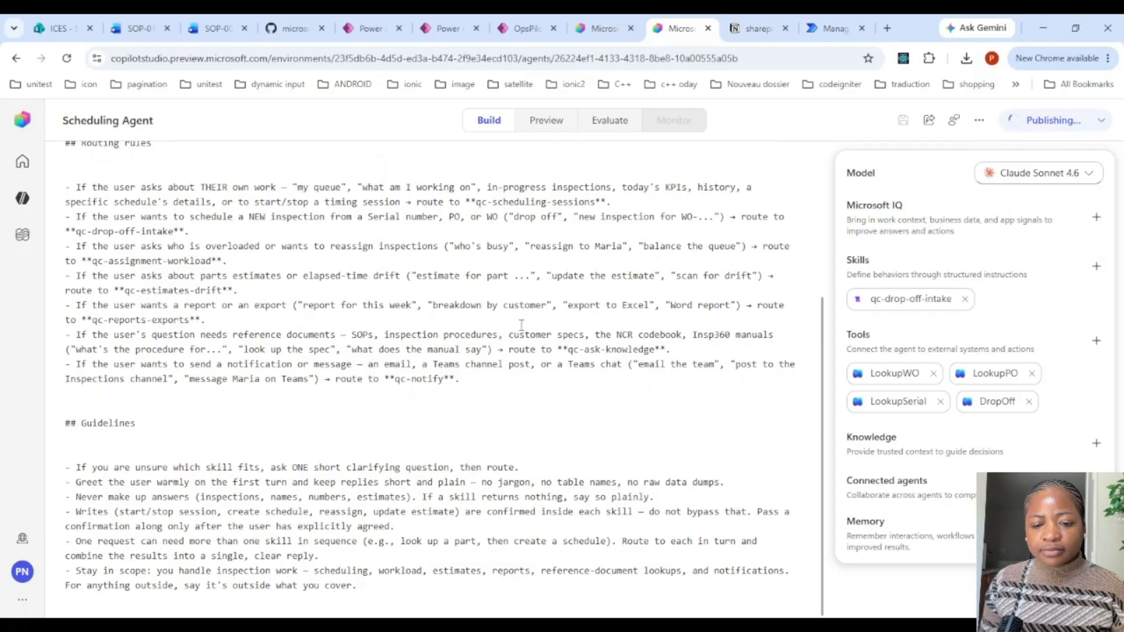
{"action": "scroll", "coordinate": [521, 325], "scroll_direction": "up", "scroll_amount": 4}
{"action": "scroll", "coordinate": [523, 326], "scroll_direction": "down", "scroll_amount": 4}
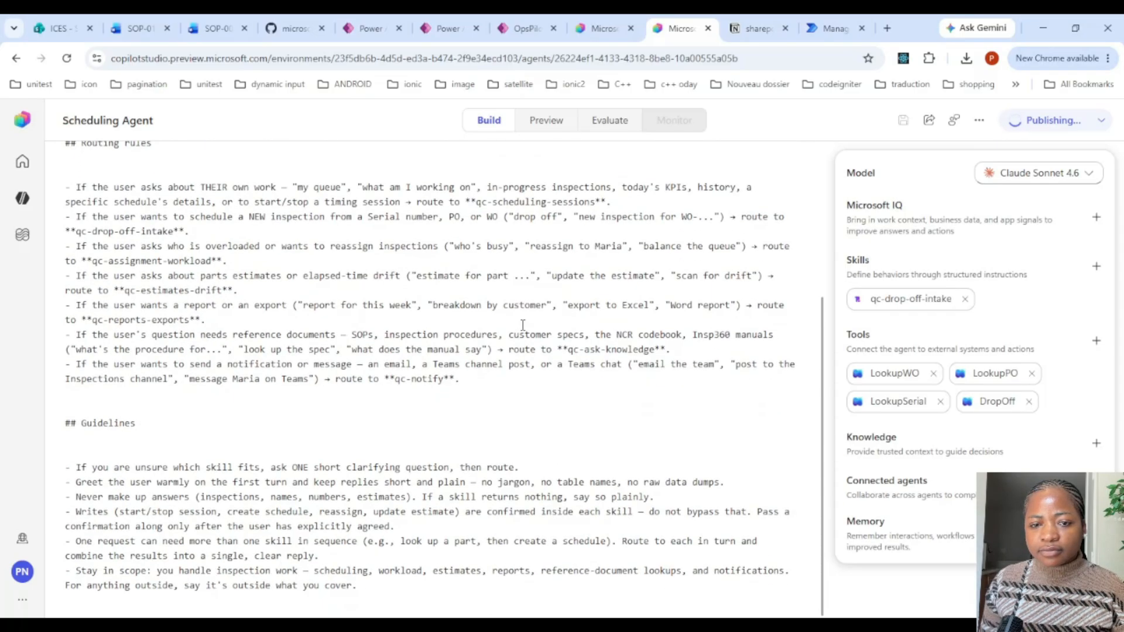
{"action": "left_click", "coordinate": [552, 130]}
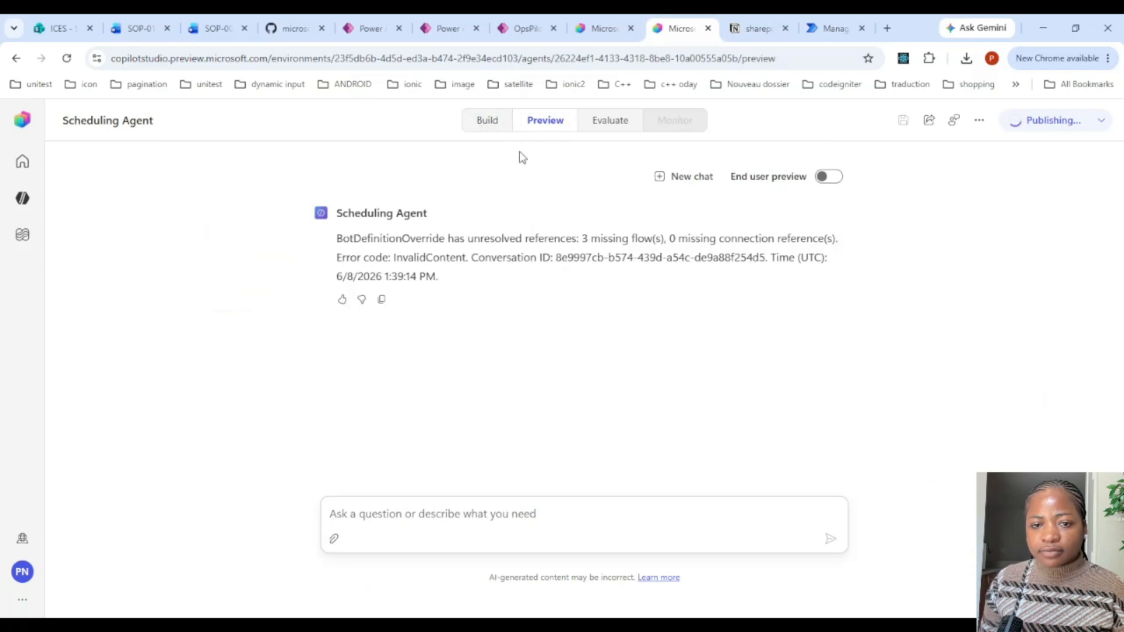
{"action": "left_click", "coordinate": [494, 125]}
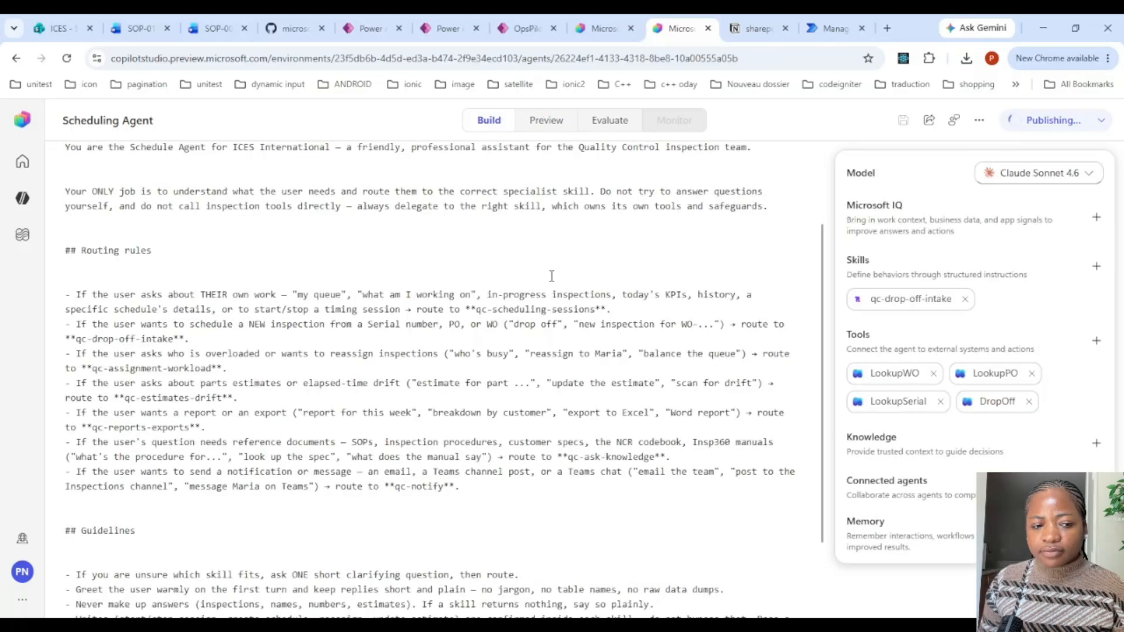
Examine the qc-drop-off-intake skill's description, steps and guidelines, leaving the skill unchanged.
{"action": "scroll", "coordinate": [570, 275], "scroll_direction": "down", "scroll_amount": 3}
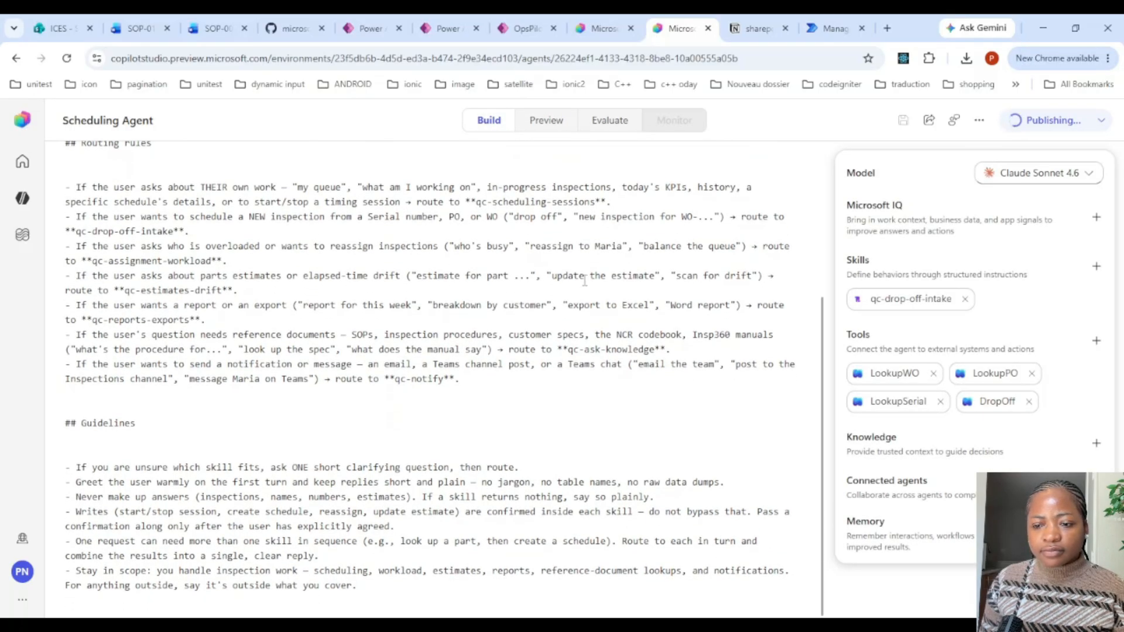
{"action": "left_click", "coordinate": [911, 302]}
{"action": "scroll", "coordinate": [630, 303], "scroll_direction": "down", "scroll_amount": 2}
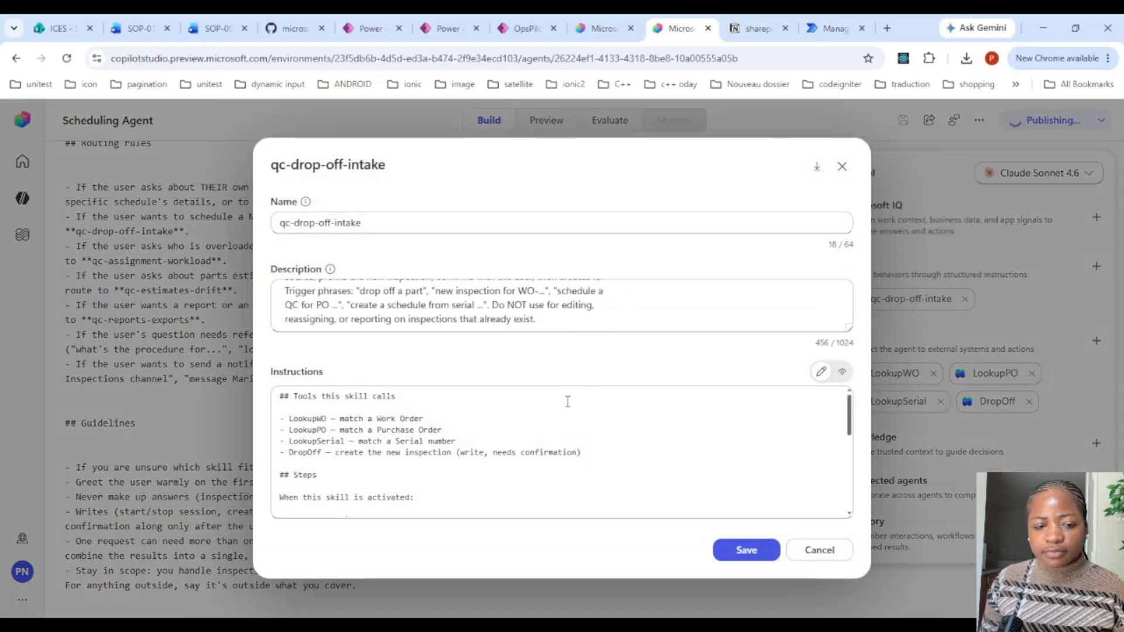
{"action": "scroll", "coordinate": [565, 403], "scroll_direction": "down", "scroll_amount": 5}
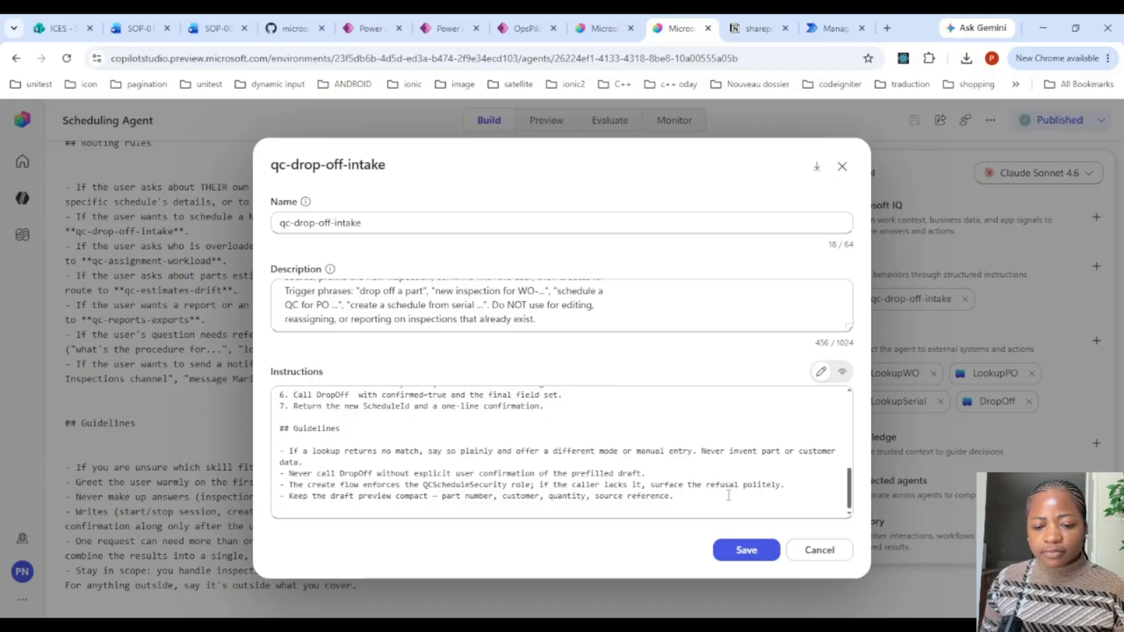
{"action": "left_click", "coordinate": [842, 557]}
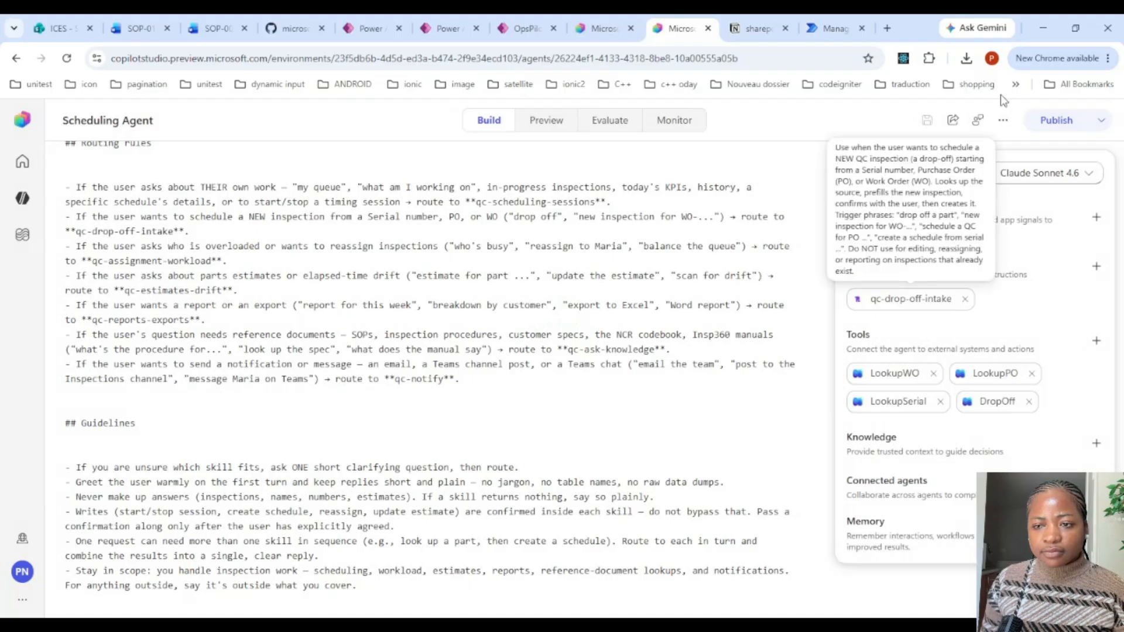
Reload the Scheduling Agent page and compare its attached tools with those the qc-drop-off-intake skill's instructions call.
{"action": "left_click", "coordinate": [66, 60]}
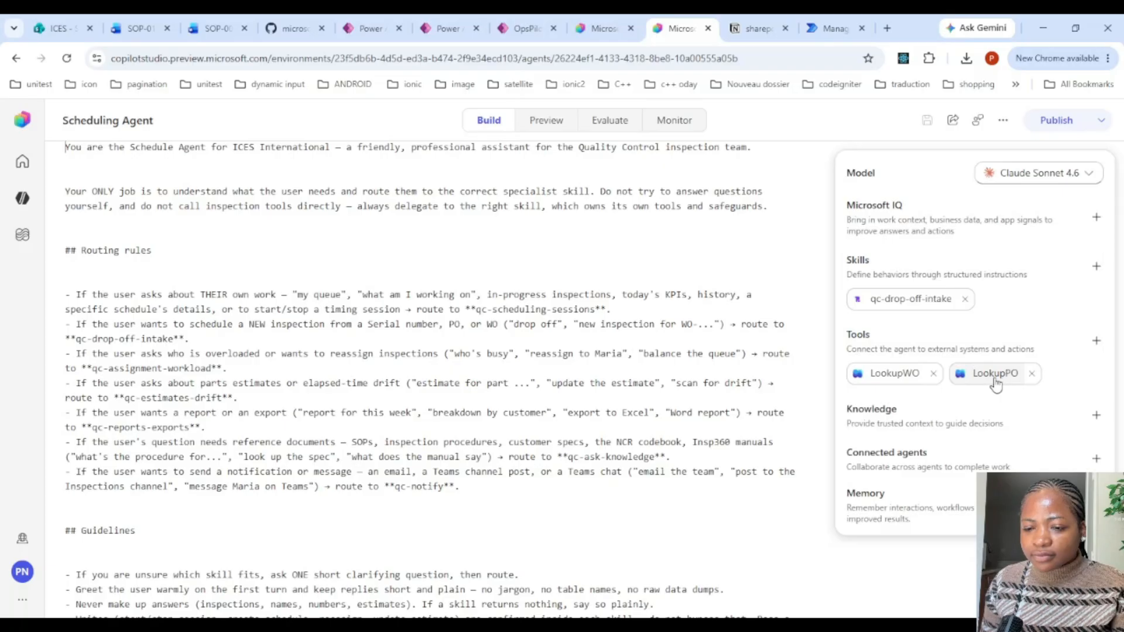
{"action": "left_click", "coordinate": [925, 304]}
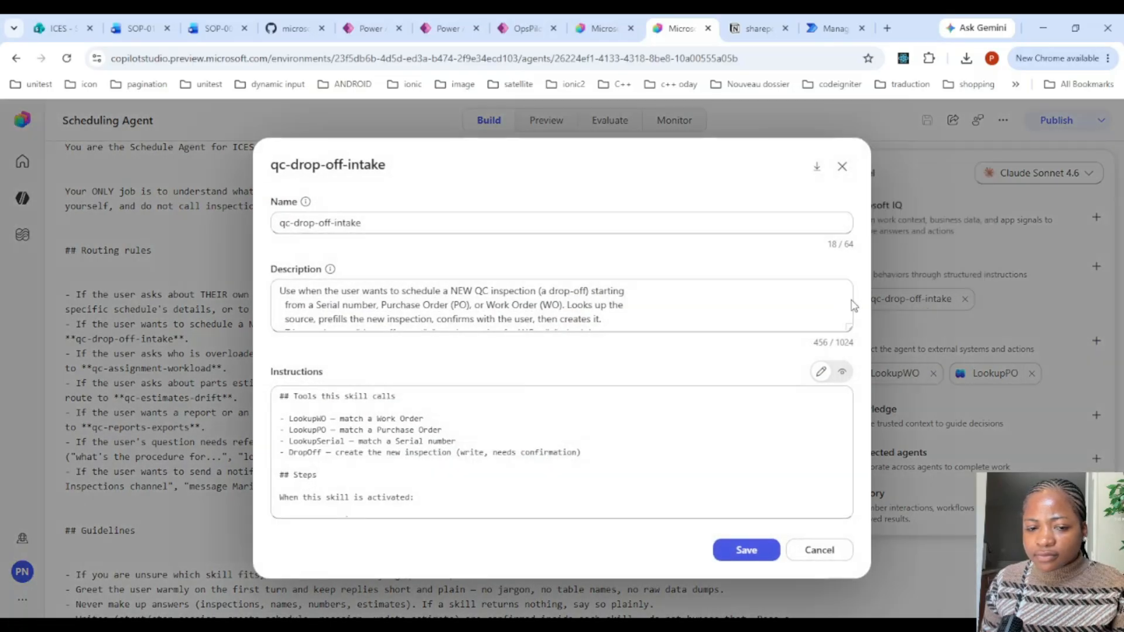
{"action": "left_click", "coordinate": [819, 550]}
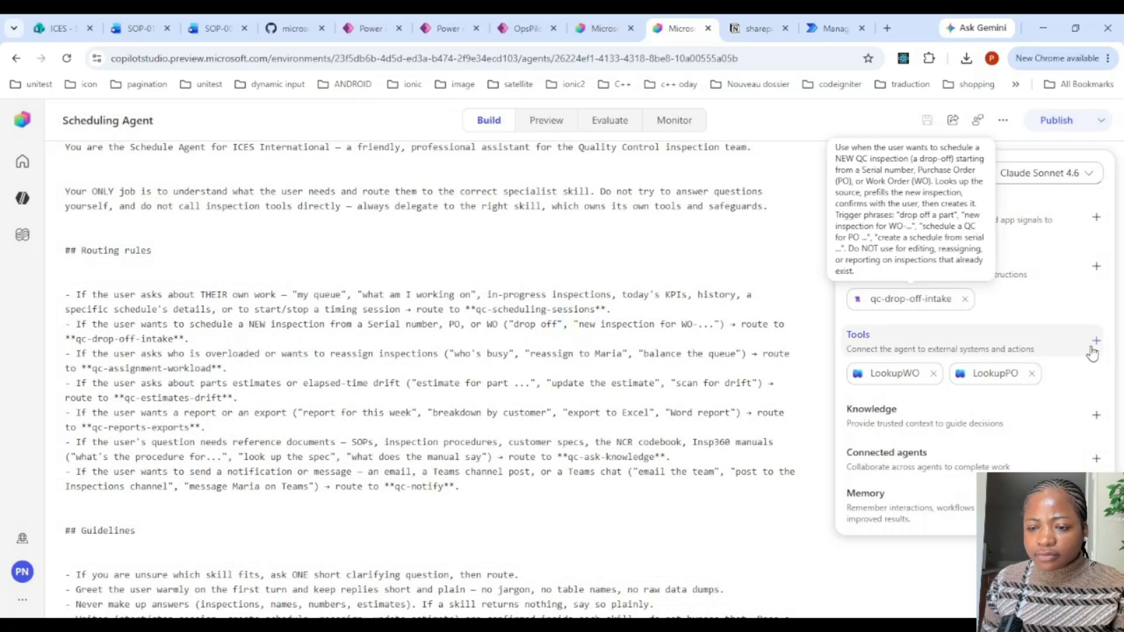
Find the LookupSerial workflow with the search "ser" and add it to the agent as a tool.
{"action": "left_click", "coordinate": [1096, 343]}
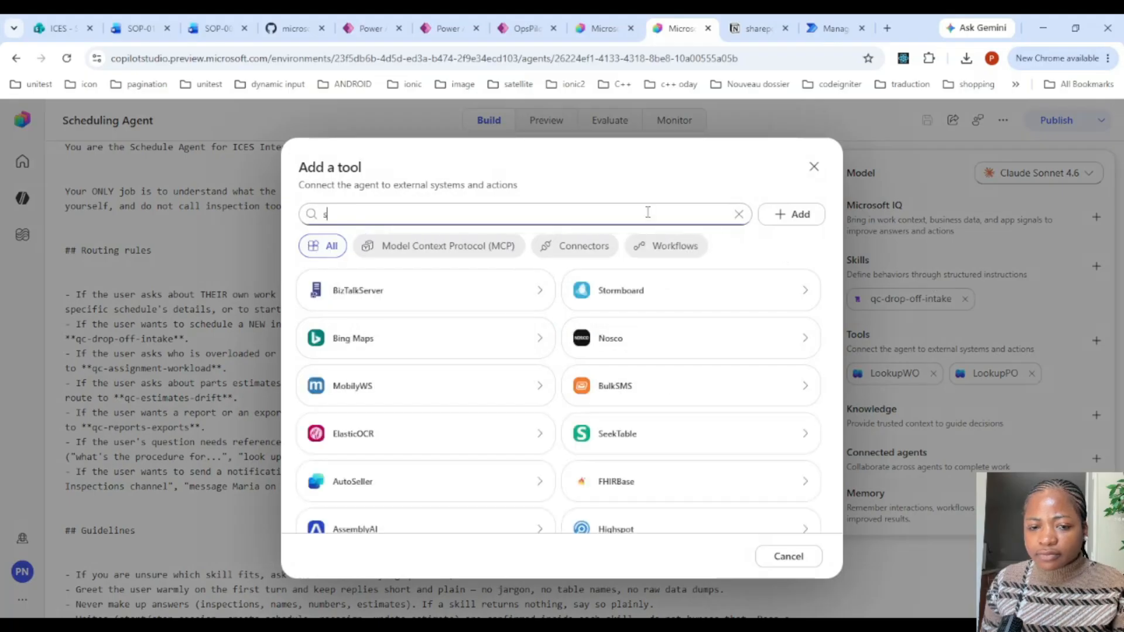
{"action": "type", "text": "ser"}
{"action": "left_click", "coordinate": [666, 245]}
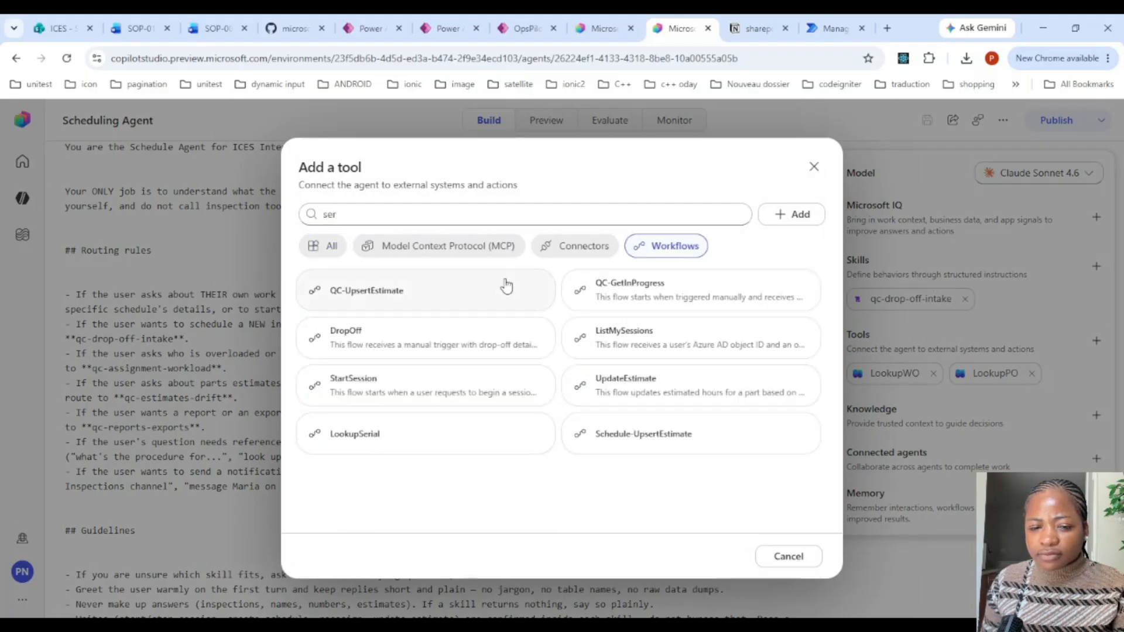
{"action": "left_click", "coordinate": [427, 432]}
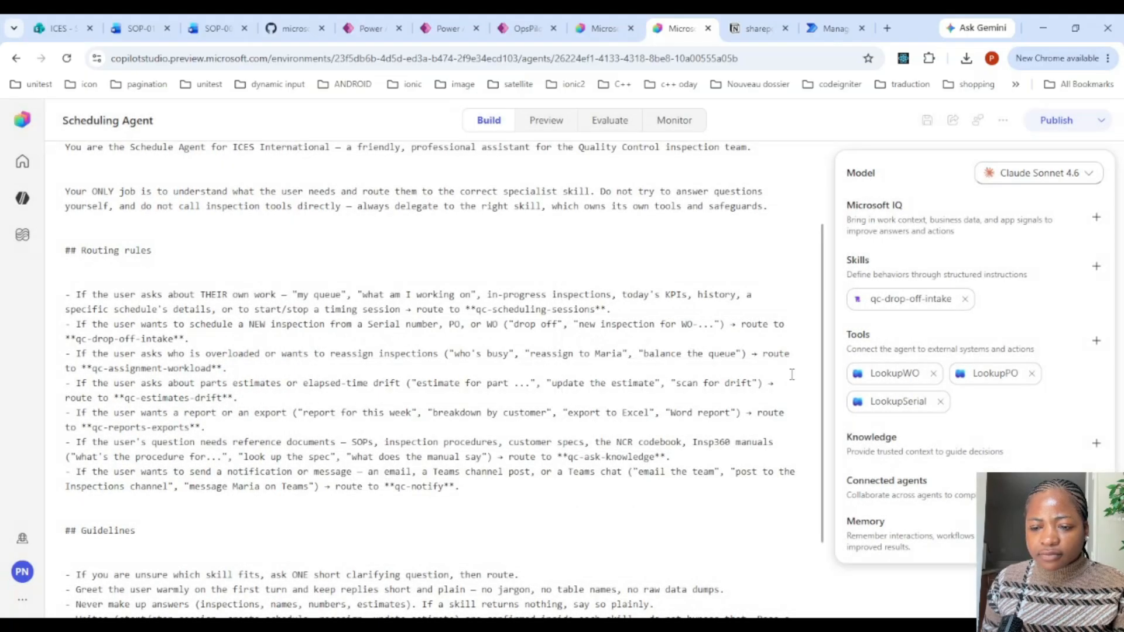
Find the DropOff workflow with the search "dr" and add it to the agent as a tool.
{"action": "left_click", "coordinate": [1096, 343]}
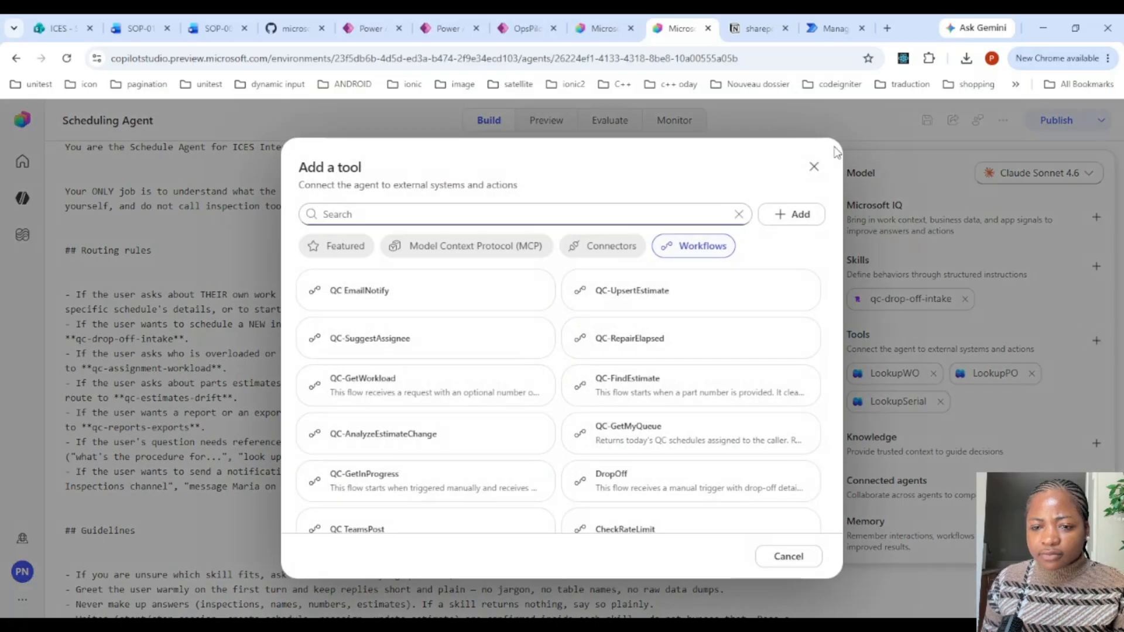
{"action": "left_click", "coordinate": [813, 168]}
{"action": "left_click", "coordinate": [1094, 342]}
{"action": "type", "text": "dr"}
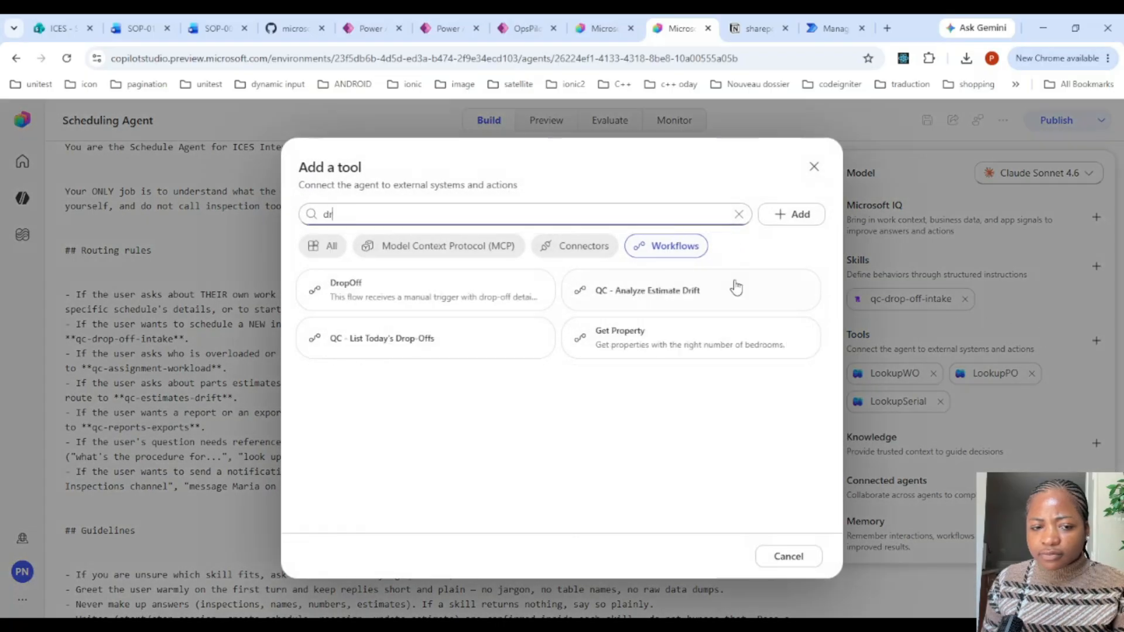
{"action": "left_click", "coordinate": [465, 285]}
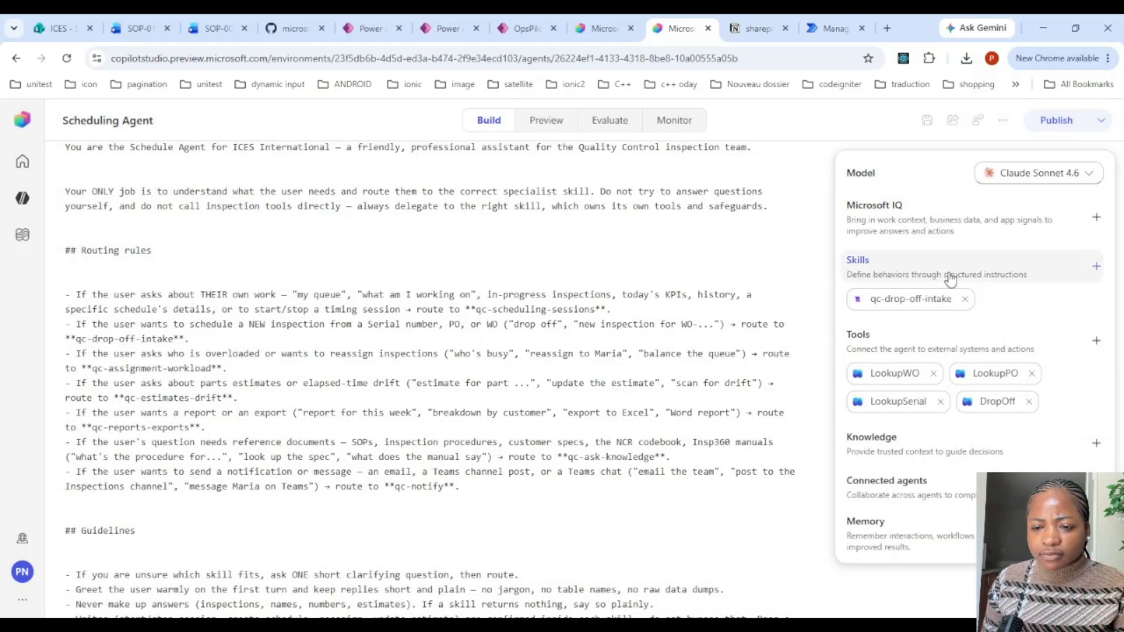
Publish the Scheduling Agent and start a new chat in its preview.
{"action": "left_click", "coordinate": [541, 123]}
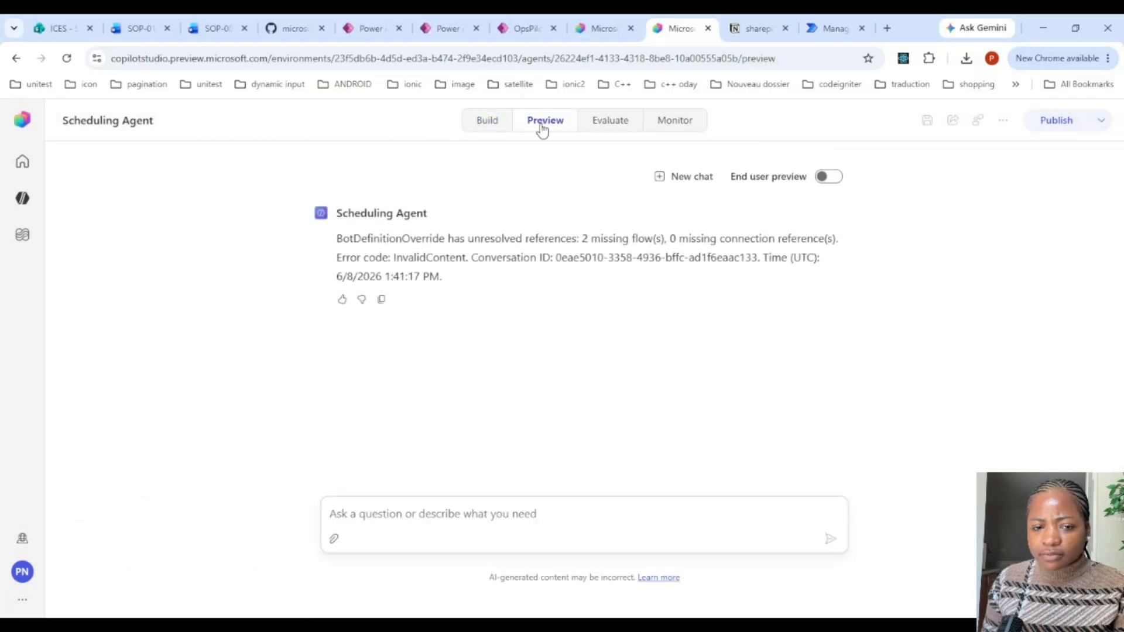
{"action": "left_click", "coordinate": [492, 120]}
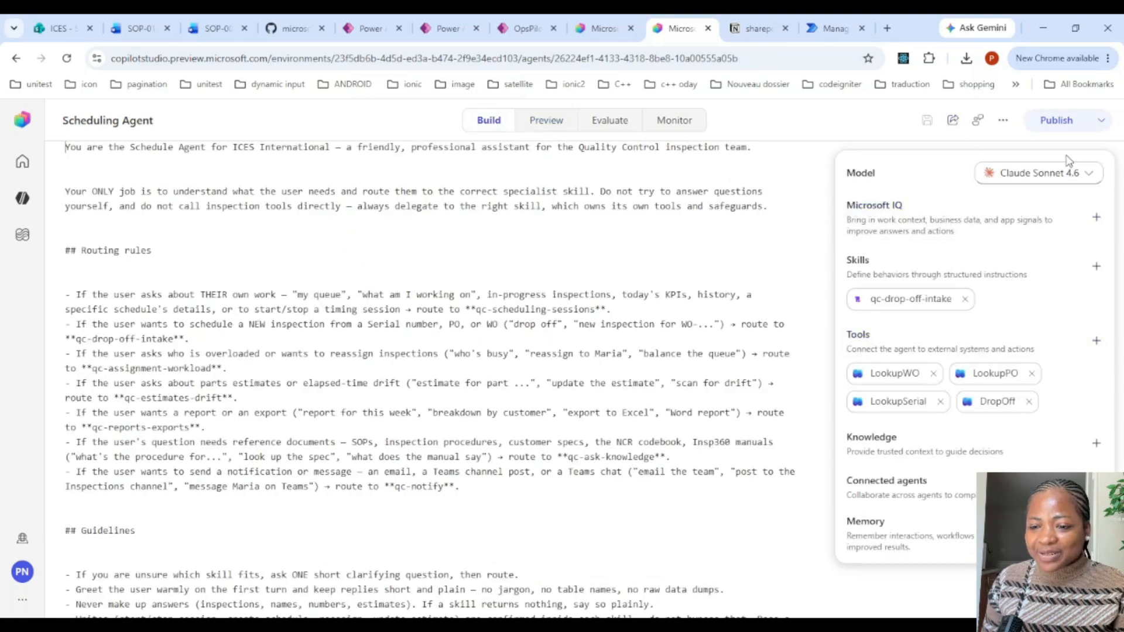
{"action": "left_click", "coordinate": [1053, 121]}
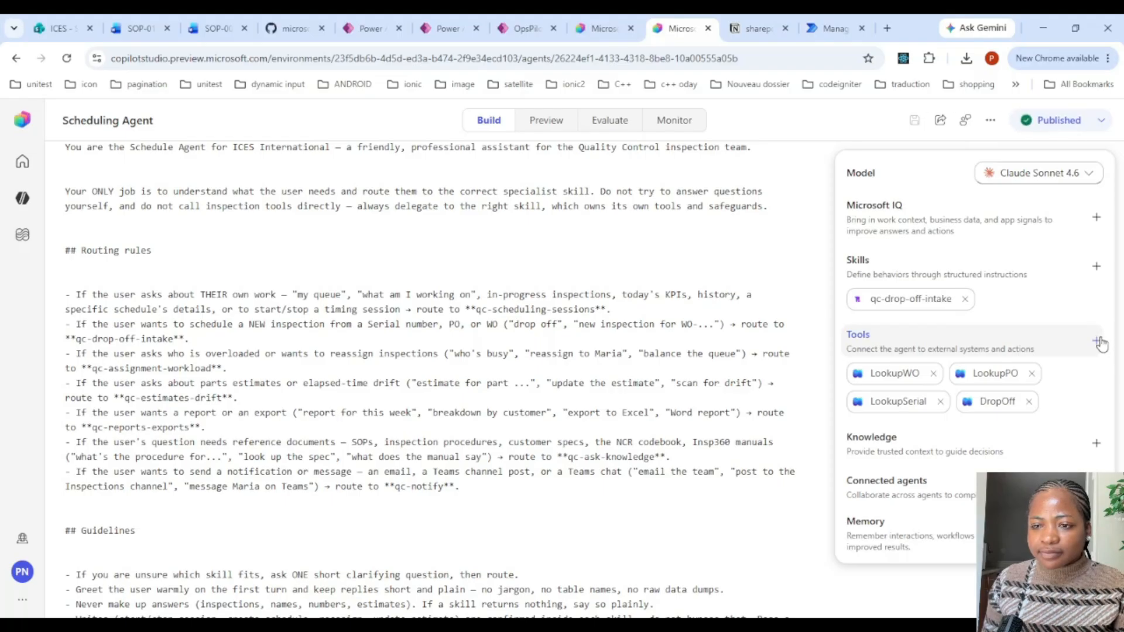
{"action": "left_click", "coordinate": [538, 130]}
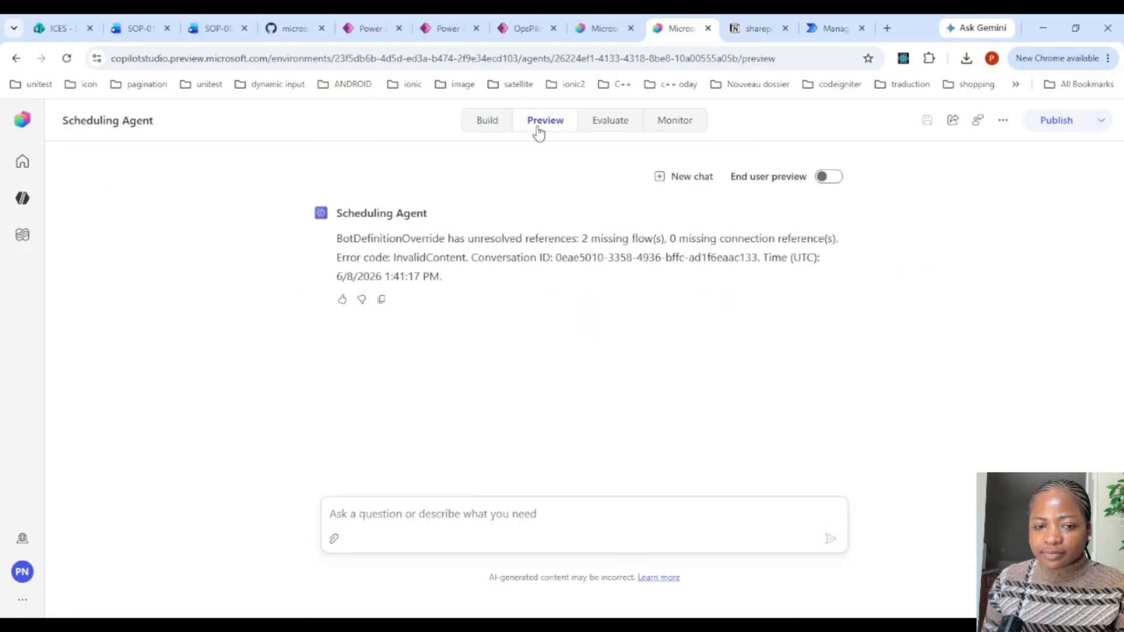
{"action": "left_click", "coordinate": [674, 178]}
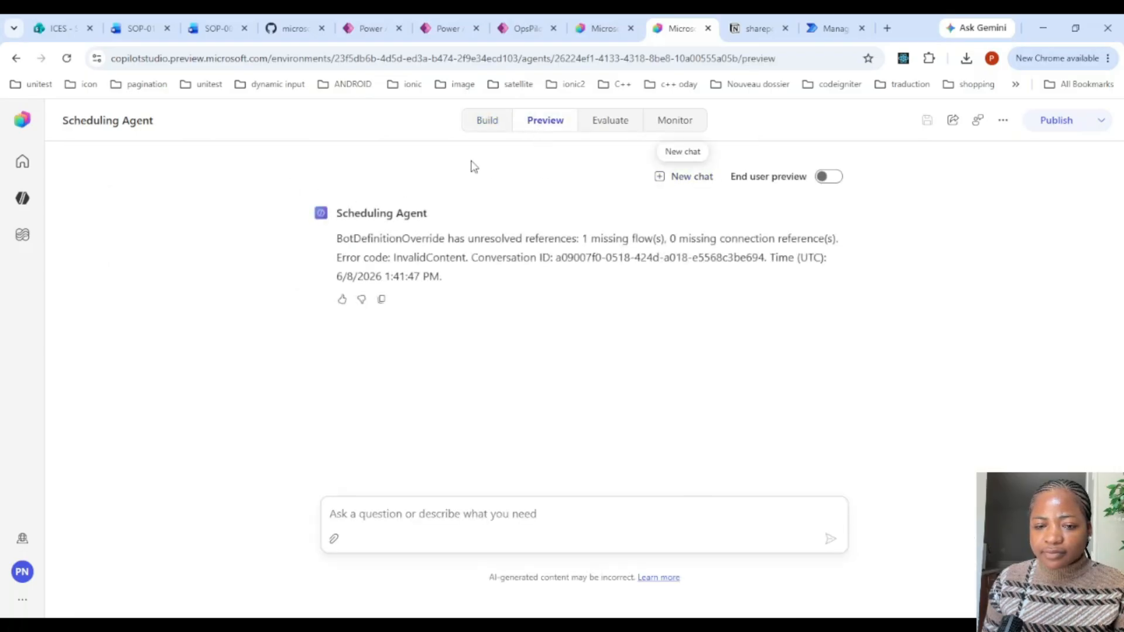
Reload the agent's build view and add the DropOff workflow as a tool again, using the search "drop".
{"action": "left_click", "coordinate": [483, 124]}
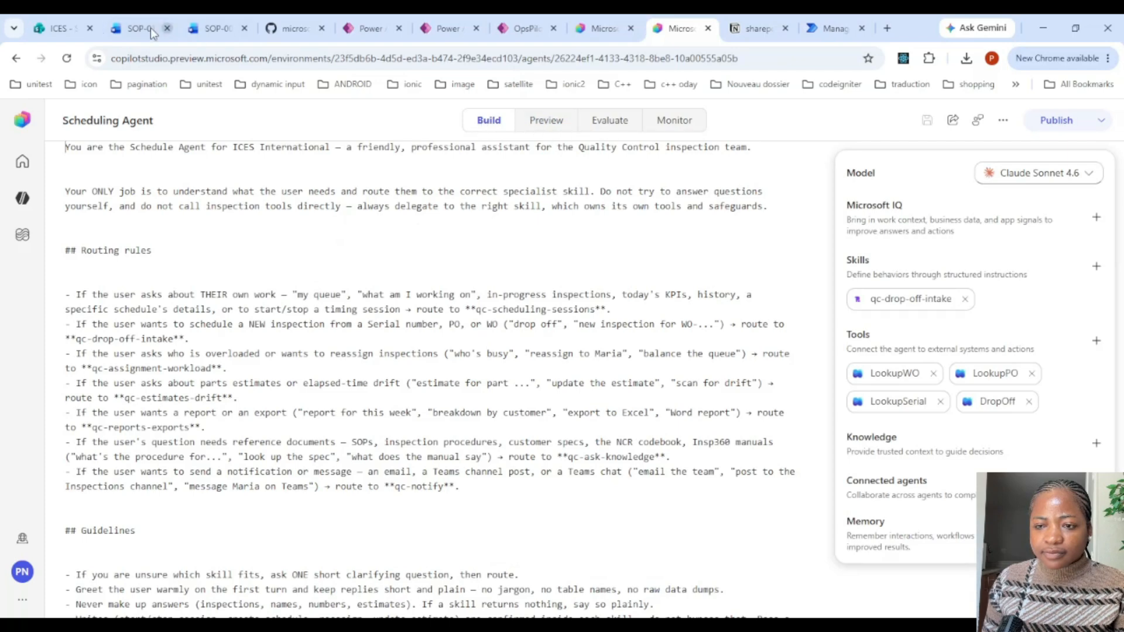
{"action": "left_click", "coordinate": [66, 58]}
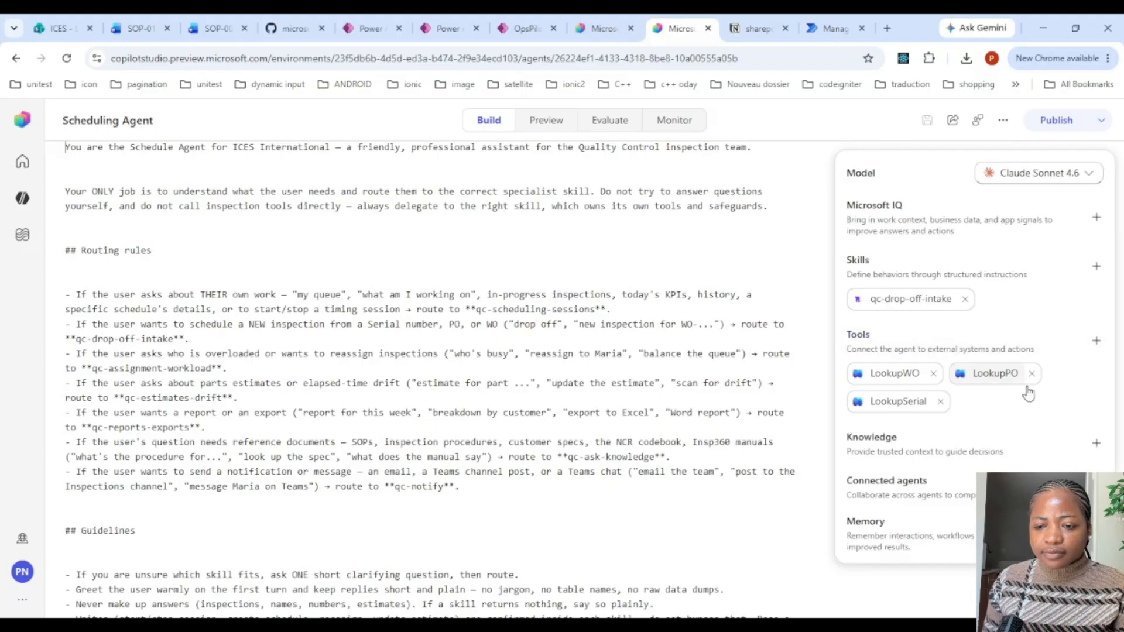
{"action": "left_click", "coordinate": [1096, 341]}
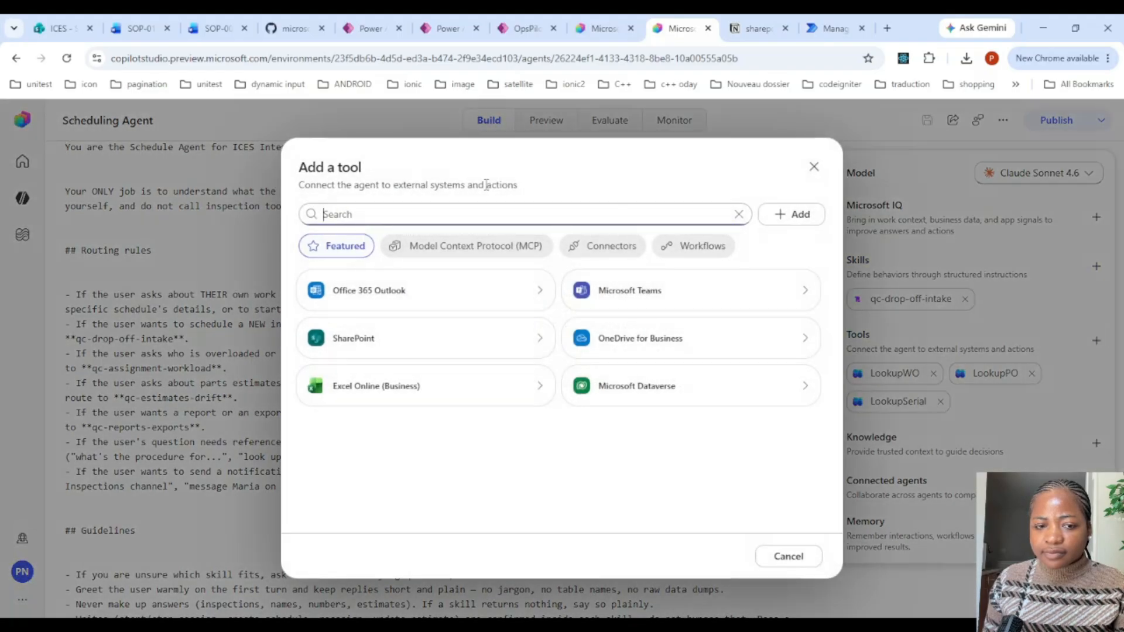
{"action": "type", "text": "drop"}
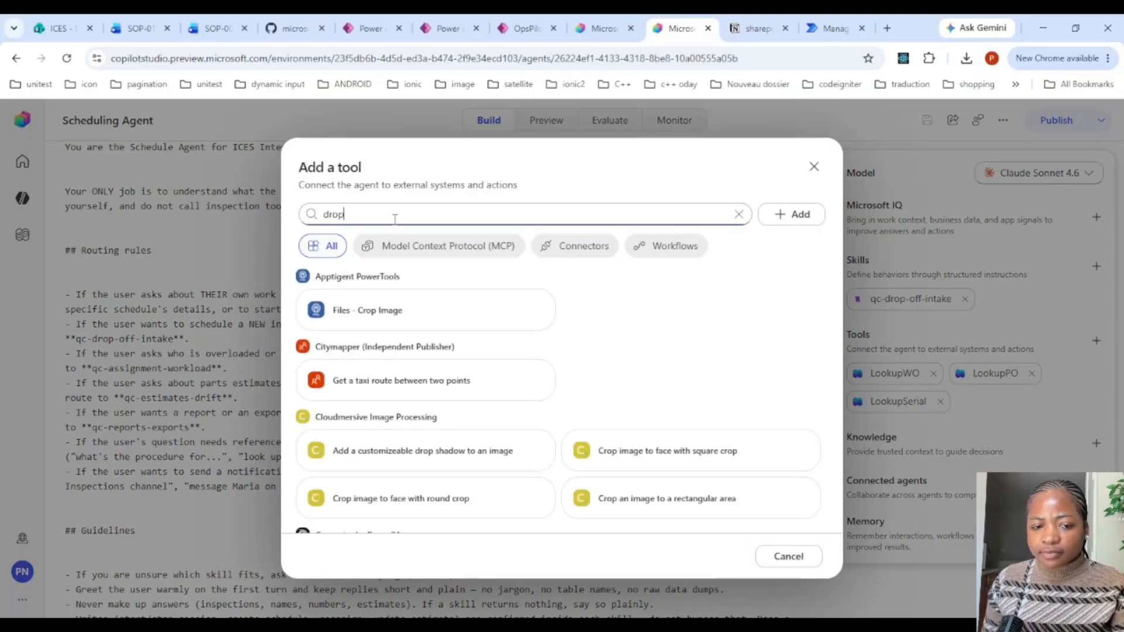
{"action": "left_click", "coordinate": [665, 246]}
{"action": "left_click", "coordinate": [401, 284]}
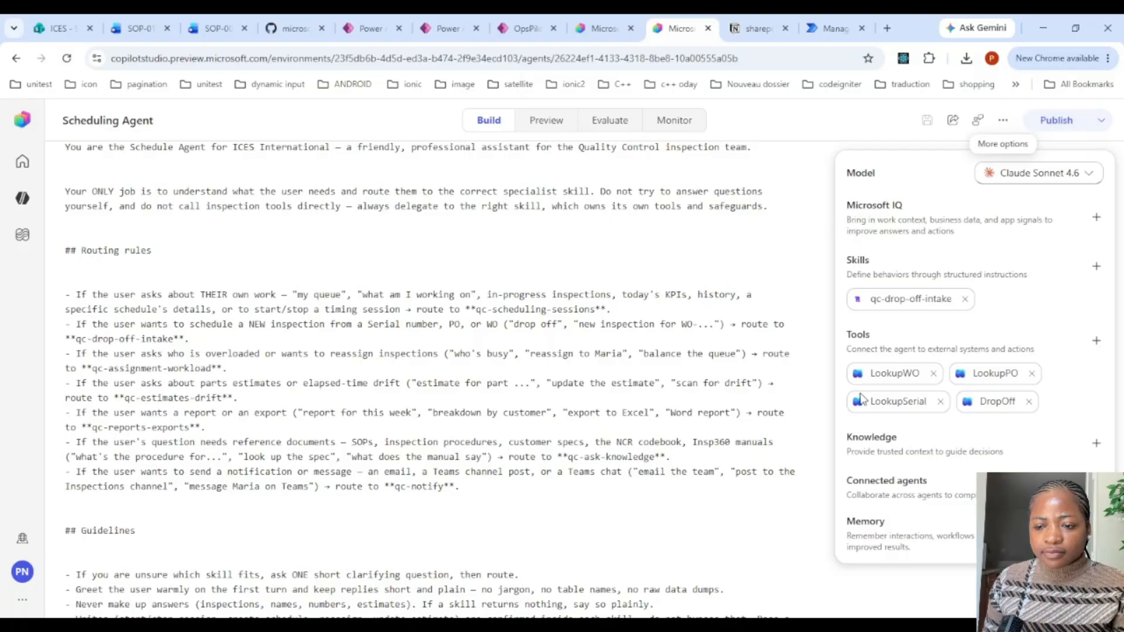
Send "drop off a part" in the agent's preview chat and answer its follow-up question with a purchase order number.
{"action": "left_click", "coordinate": [546, 121]}
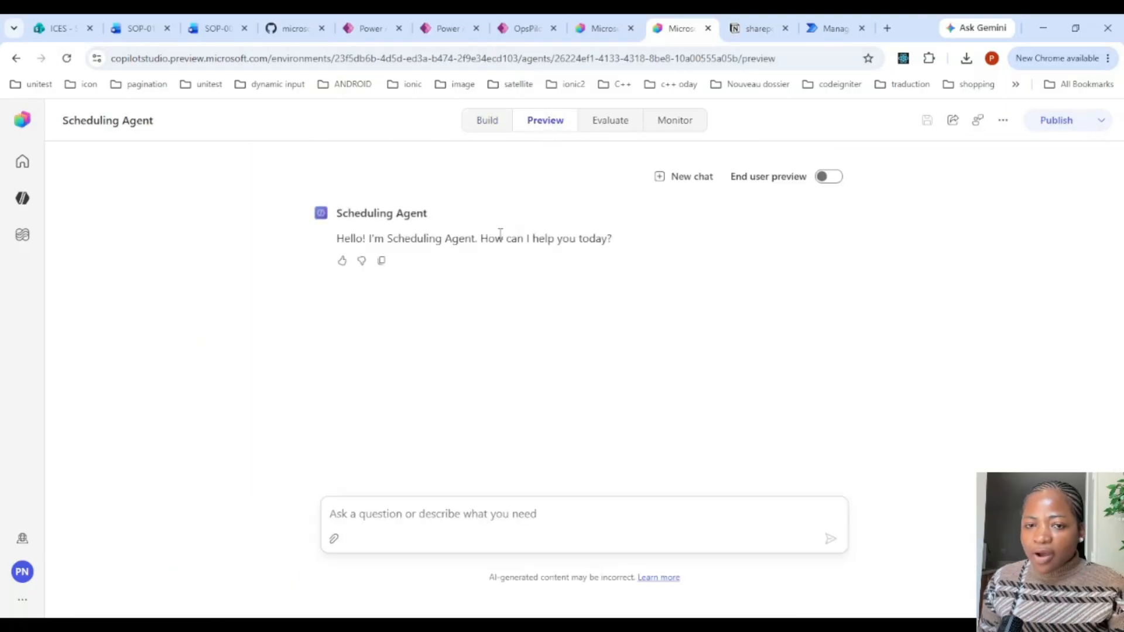
{"action": "left_click", "coordinate": [500, 507]}
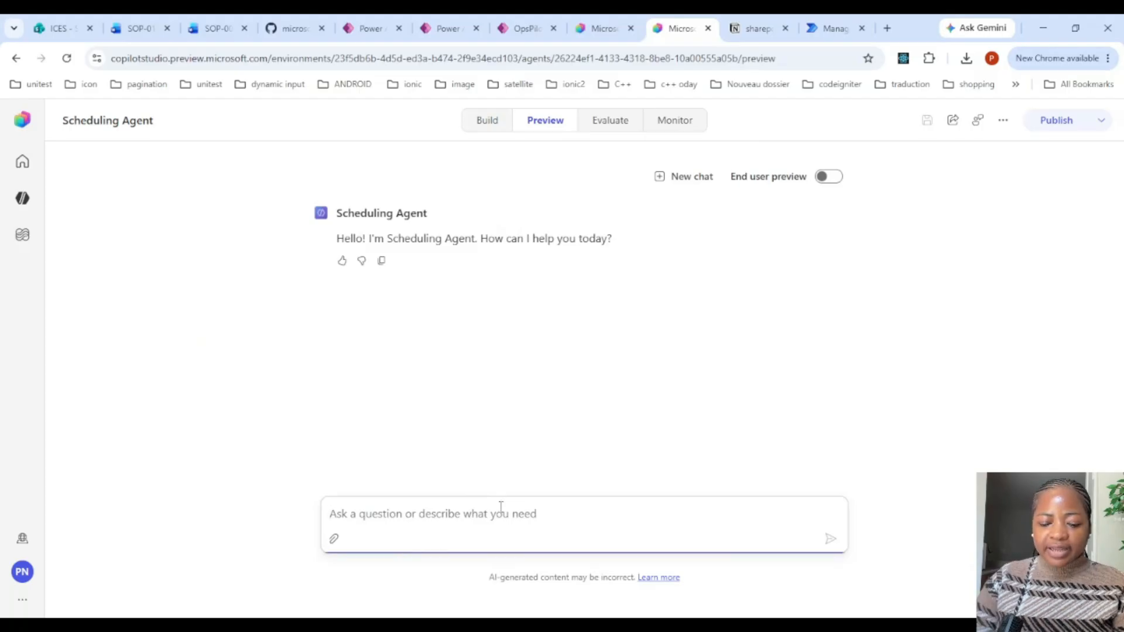
{"action": "type", "text": "drop off a part"}
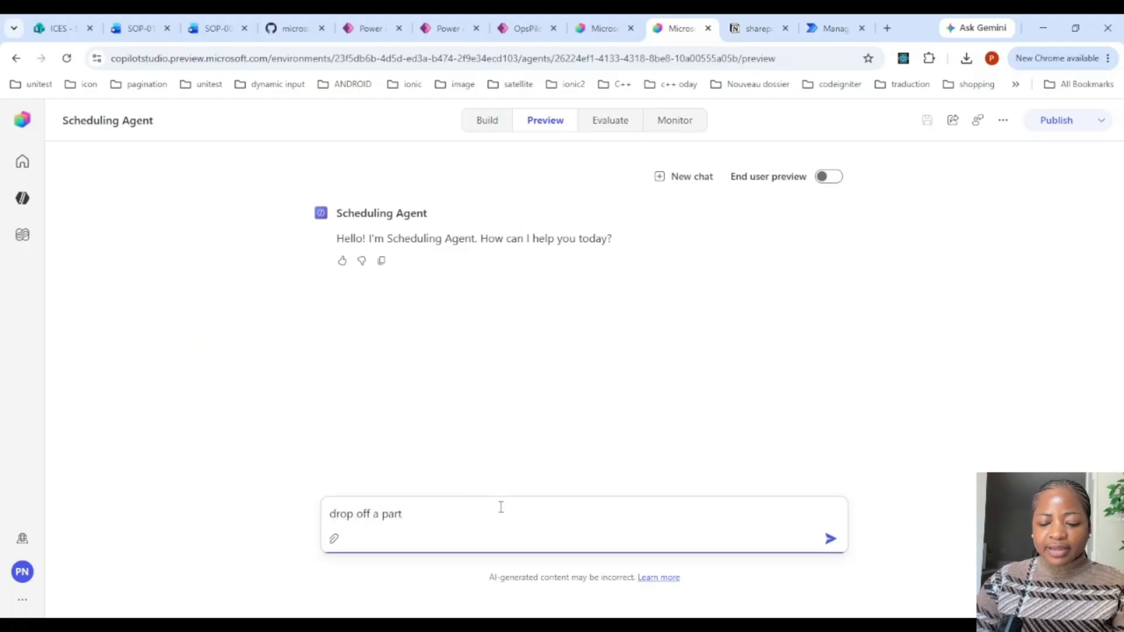
{"action": "key", "text": "Return"}
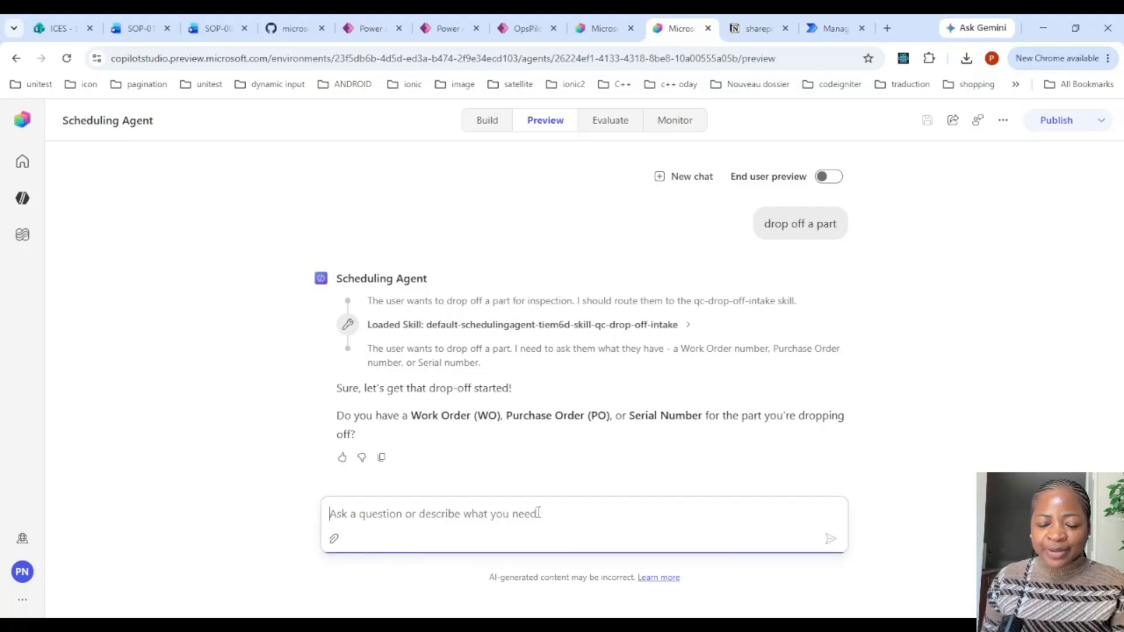
{"action": "type", "text": "PO-3457"}
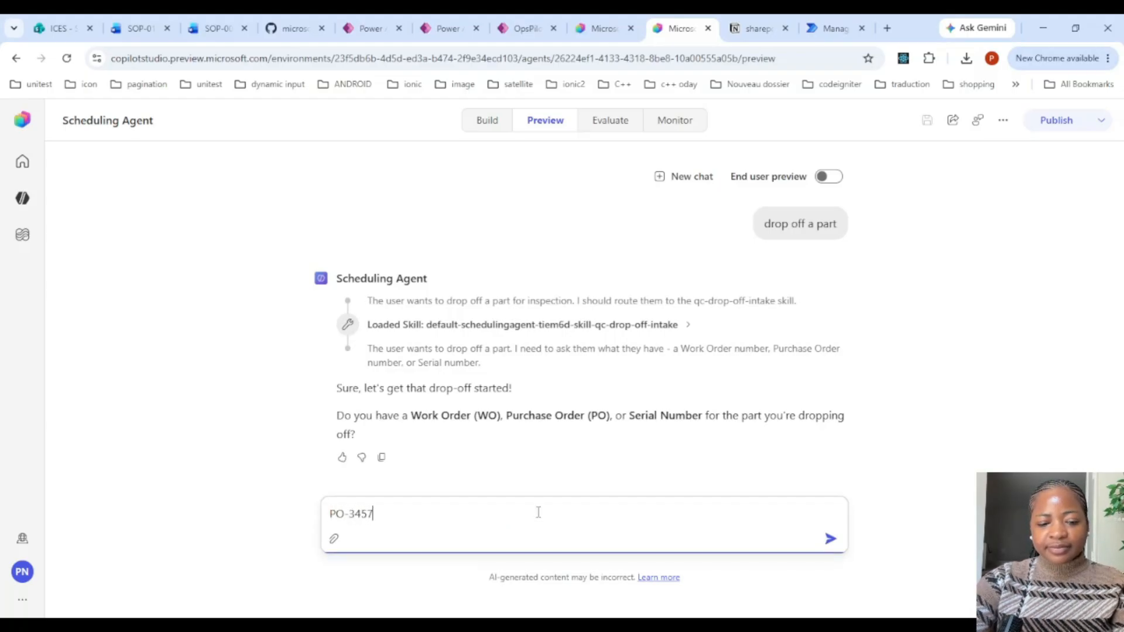
{"action": "key", "text": "Return"}
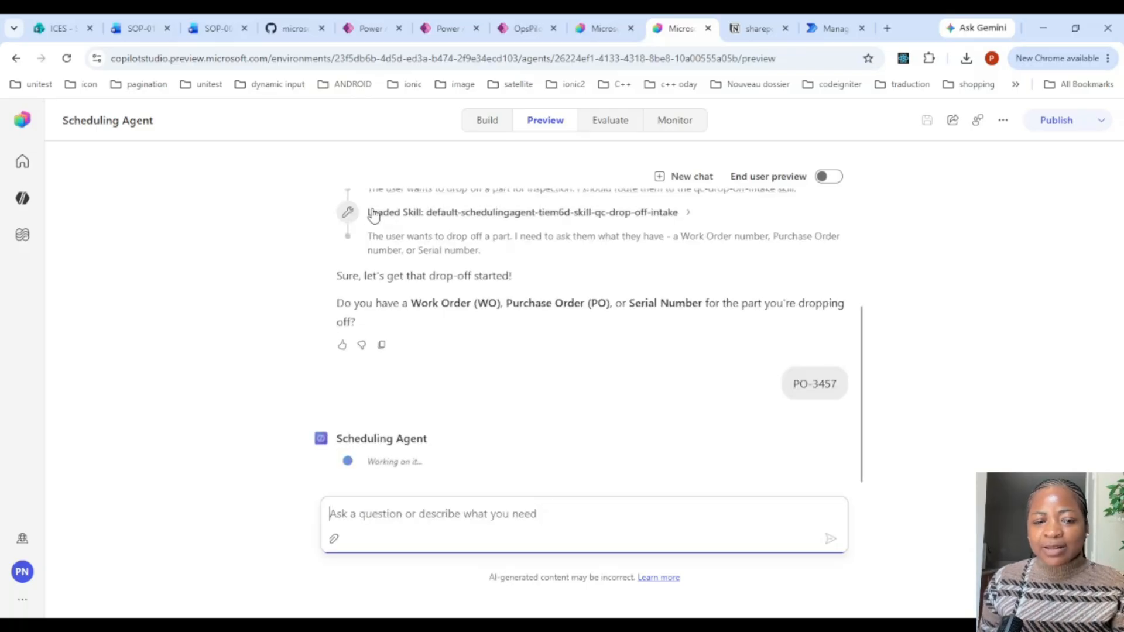
Examine the details of the loaded skill in the agent's first reply.
{"action": "scroll", "coordinate": [691, 269], "scroll_direction": "up", "scroll_amount": 3}
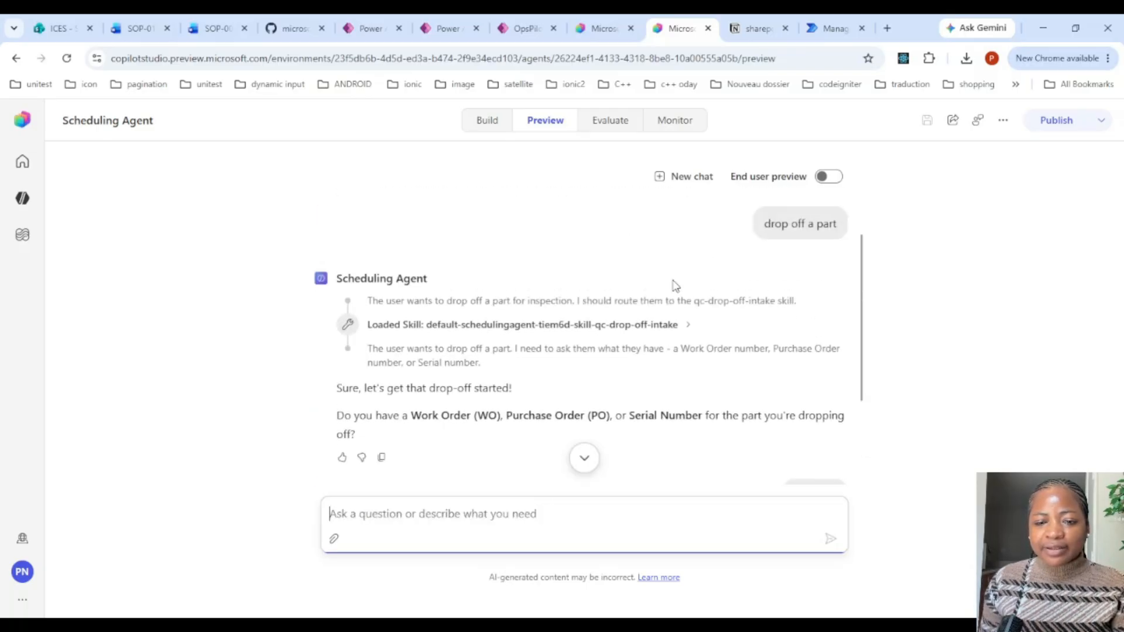
{"action": "left_click", "coordinate": [697, 327]}
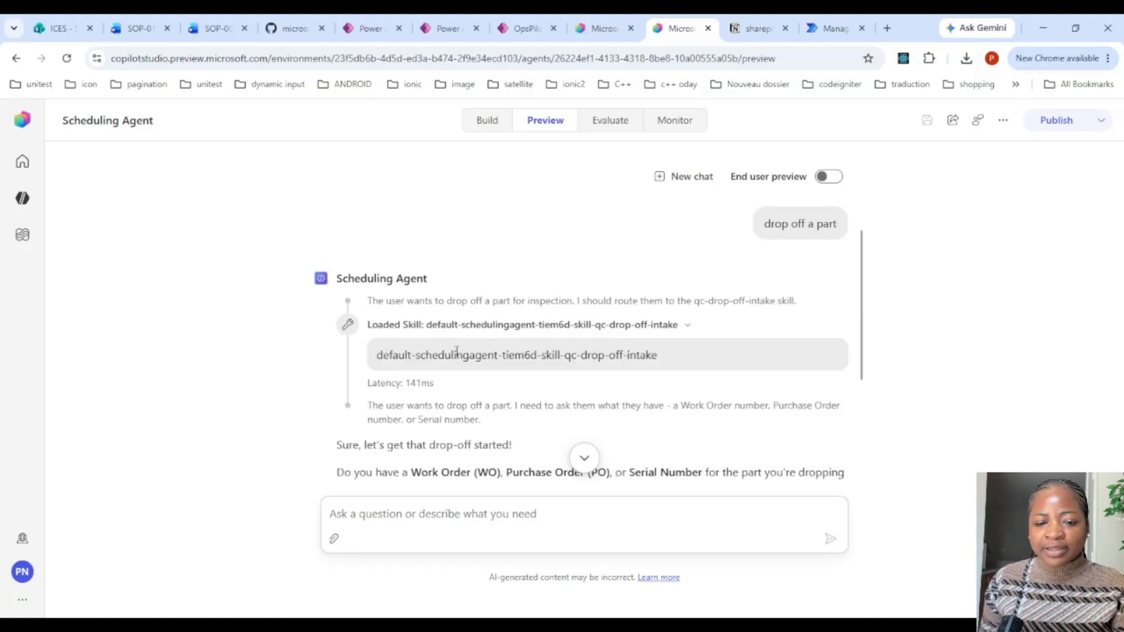
{"action": "left_click_drag", "start_coordinate": [381, 355], "coordinate": [684, 354]}
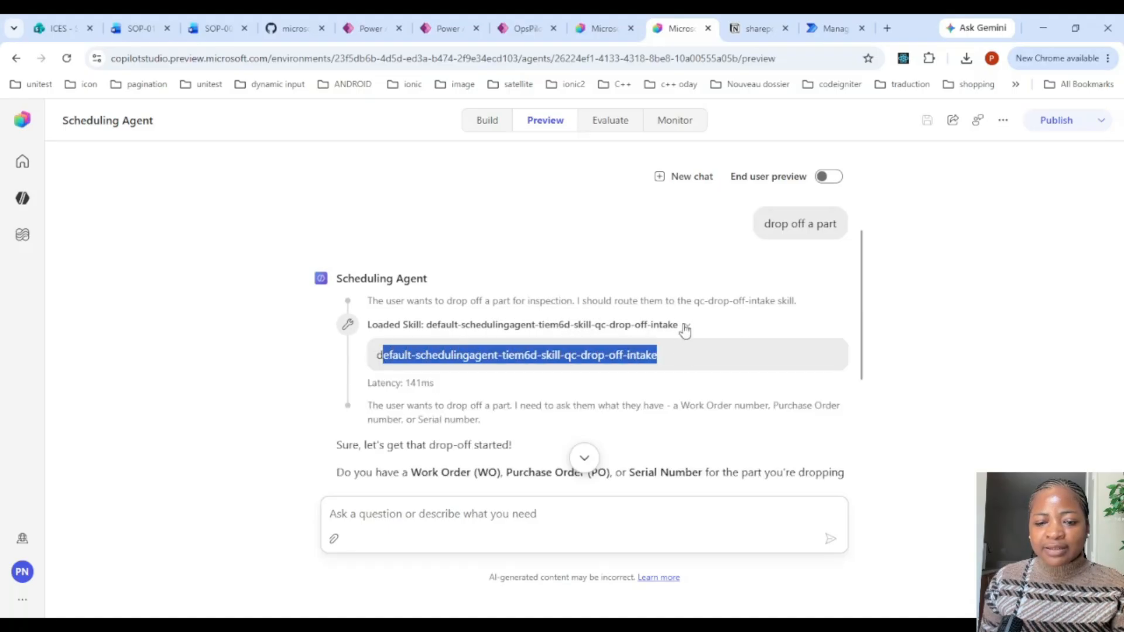
{"action": "left_click", "coordinate": [685, 328]}
Examine the LookupPO call's input and output and compare them with the prefilled draft in the agent's reply.
{"action": "scroll", "coordinate": [685, 325], "scroll_direction": "down", "scroll_amount": 8}
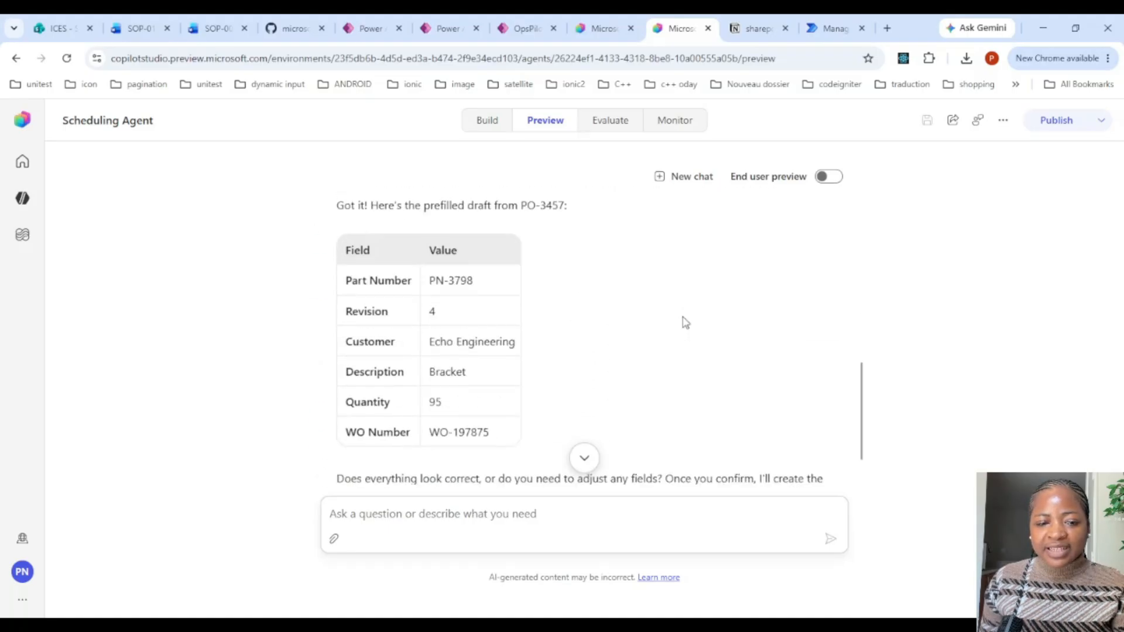
{"action": "scroll", "coordinate": [684, 323], "scroll_direction": "up", "scroll_amount": 3}
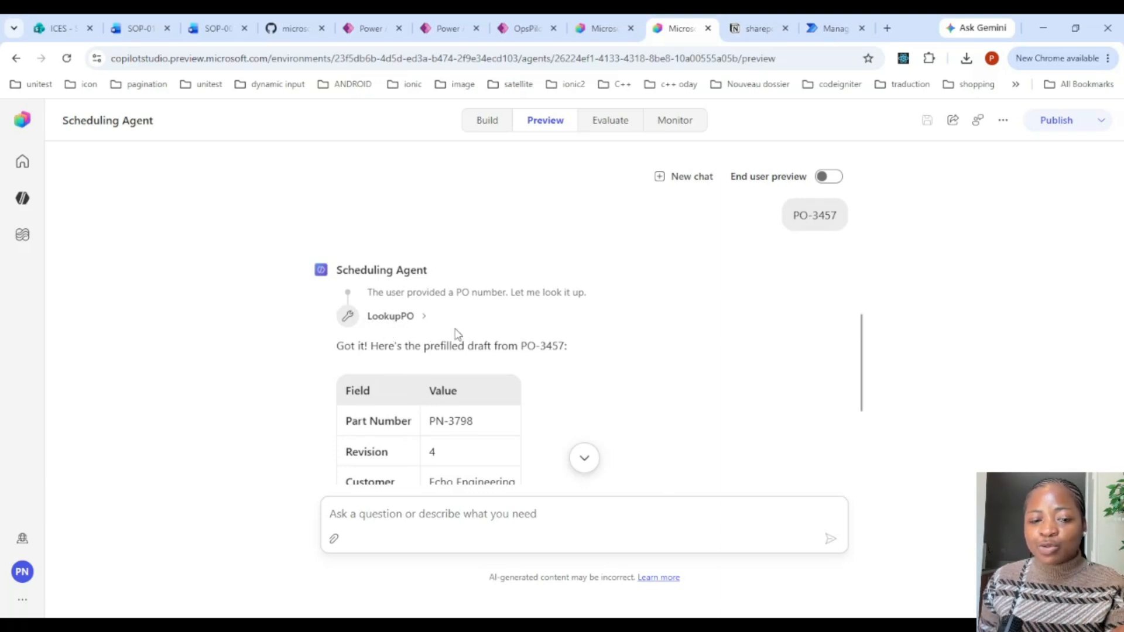
{"action": "left_click", "coordinate": [423, 319]}
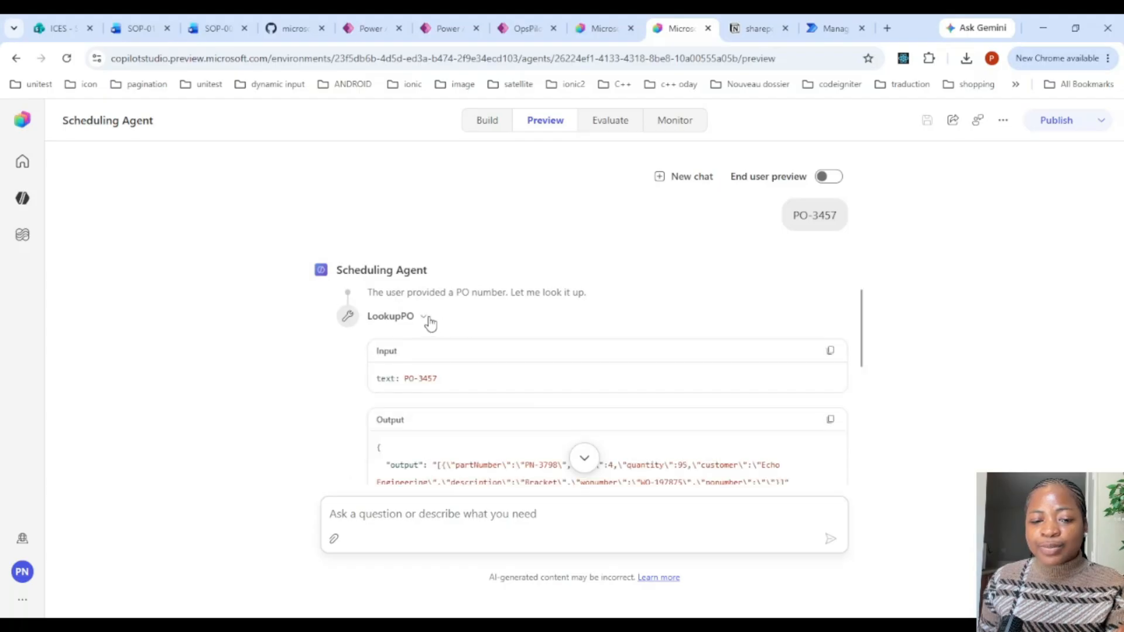
{"action": "scroll", "coordinate": [427, 322], "scroll_direction": "down", "scroll_amount": 3}
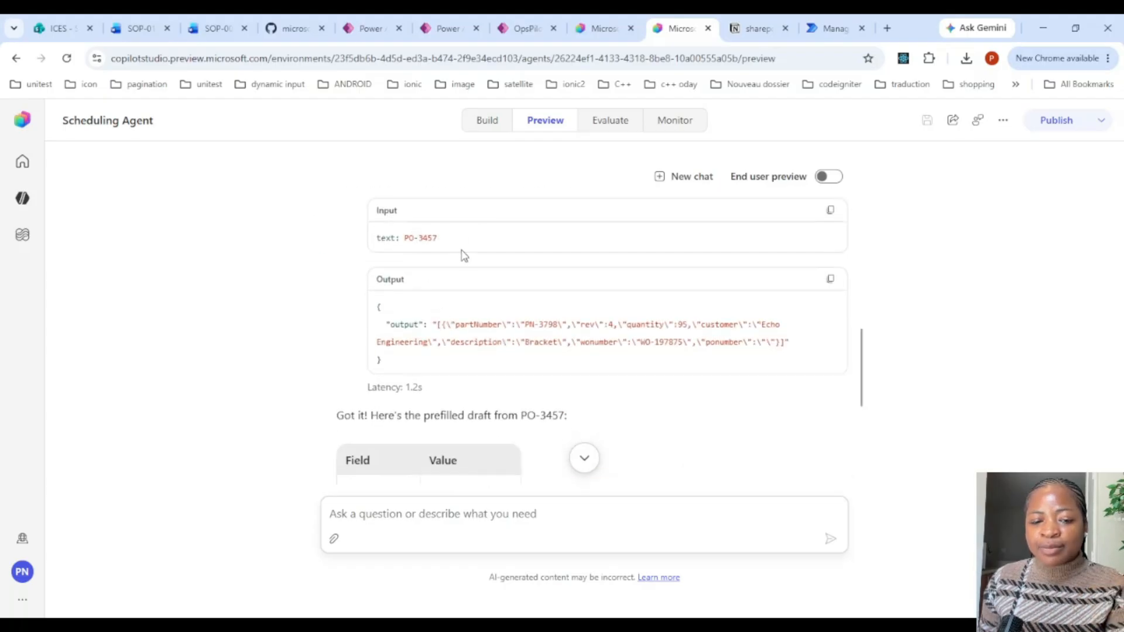
{"action": "scroll", "coordinate": [529, 339], "scroll_direction": "down", "scroll_amount": 1}
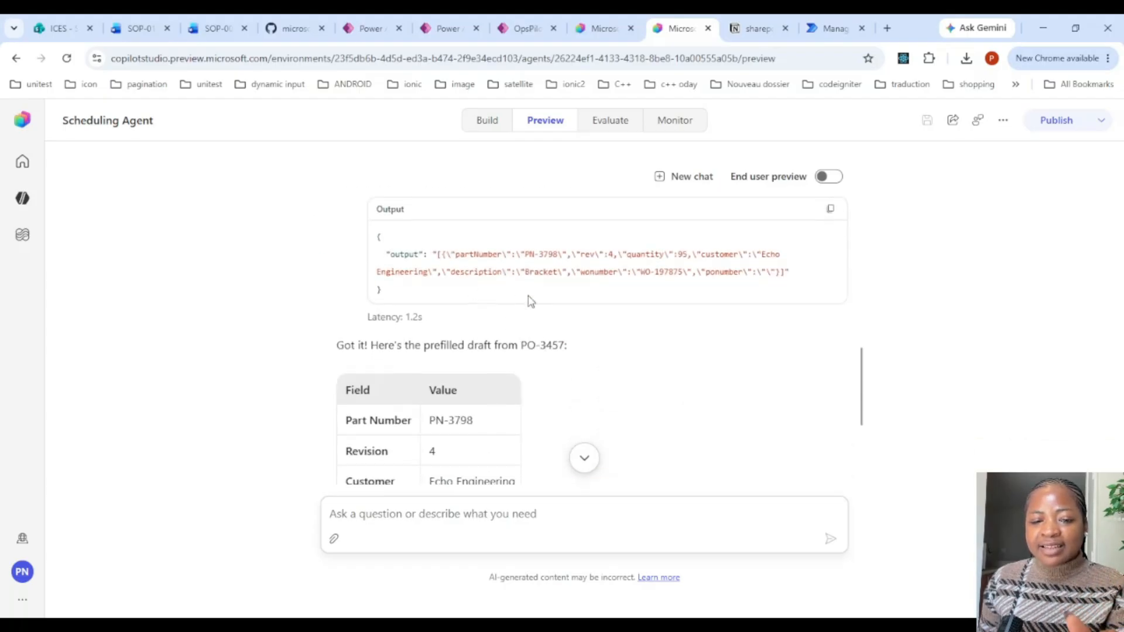
{"action": "scroll", "coordinate": [582, 260], "scroll_direction": "down", "scroll_amount": 2}
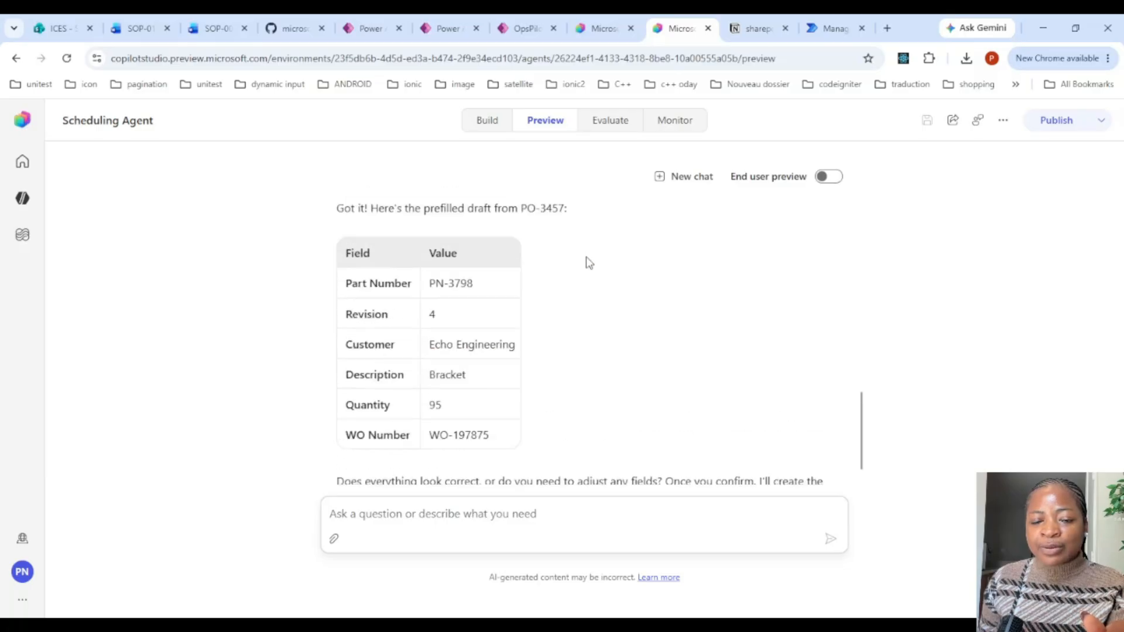
{"action": "scroll", "coordinate": [587, 261], "scroll_direction": "up", "scroll_amount": 2}
{"action": "scroll", "coordinate": [480, 311], "scroll_direction": "down", "scroll_amount": 3}
{"action": "scroll", "coordinate": [472, 306], "scroll_direction": "up", "scroll_amount": 1}
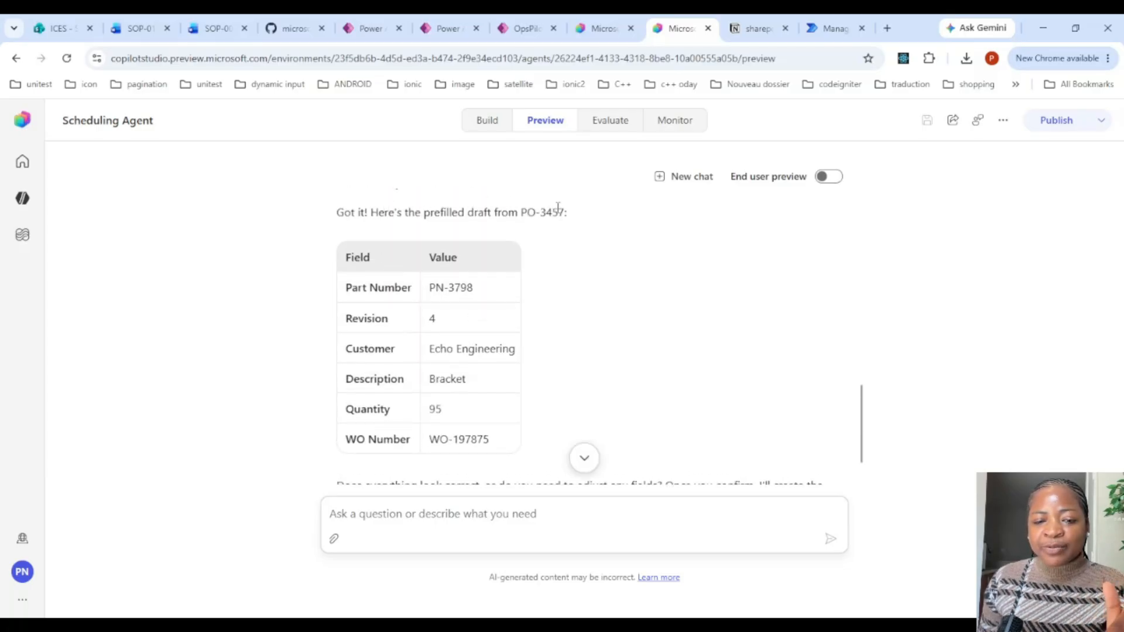
Check the end of the prefilled draft and confirm it by replying "yes" in the preview chat.
{"action": "scroll", "coordinate": [427, 289], "scroll_direction": "down", "scroll_amount": 1}
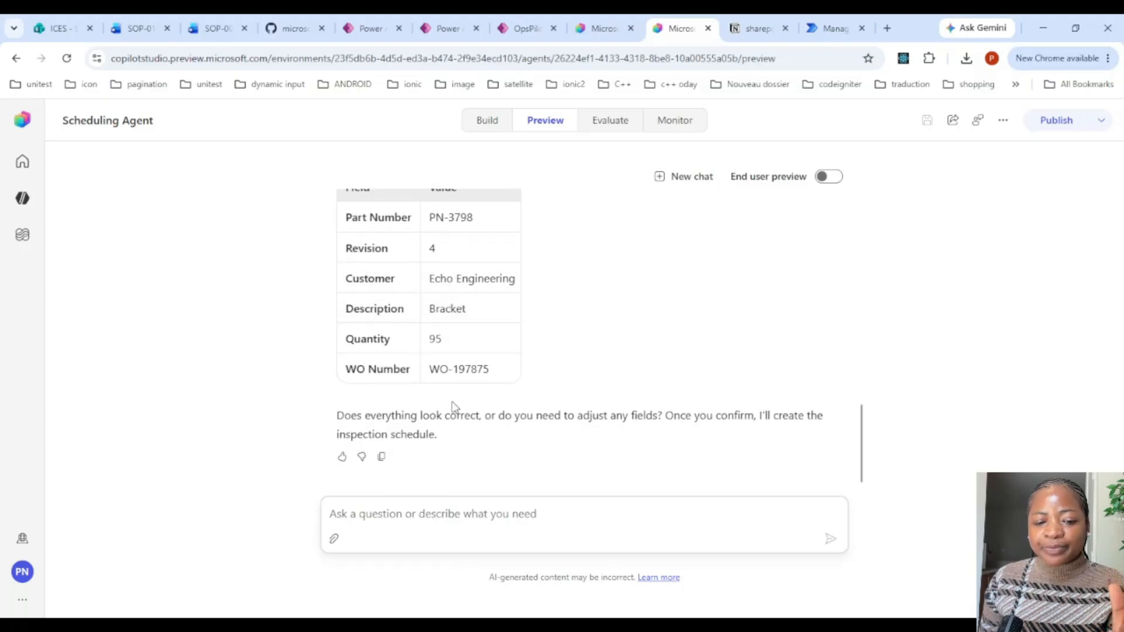
{"action": "left_click", "coordinate": [518, 519]}
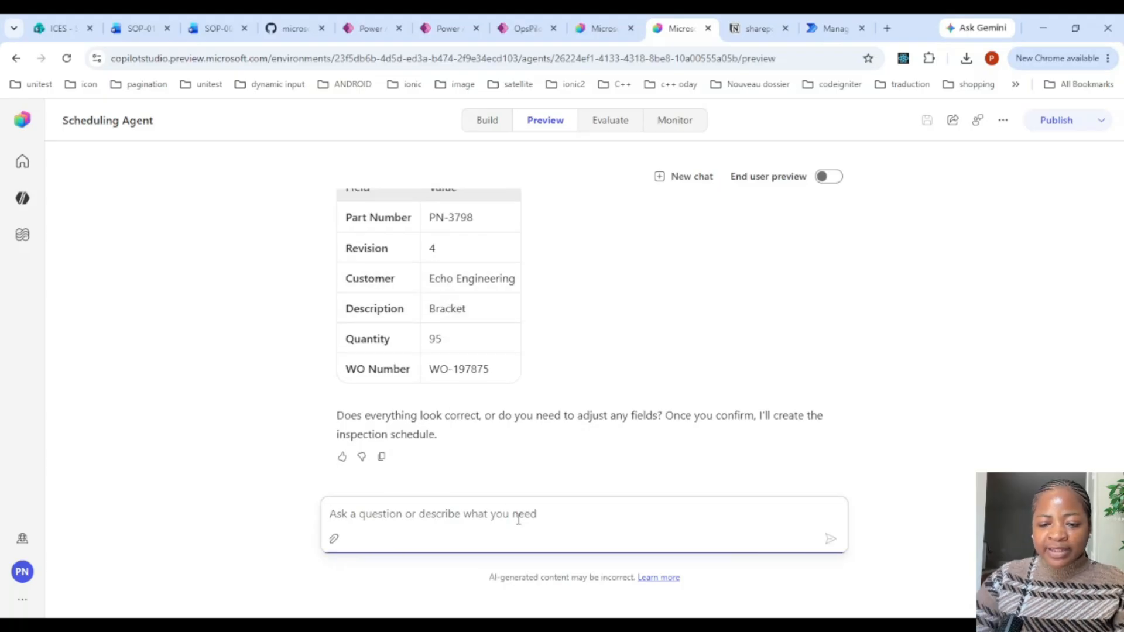
{"action": "type", "text": "yes"}
{"action": "key", "text": "Return"}
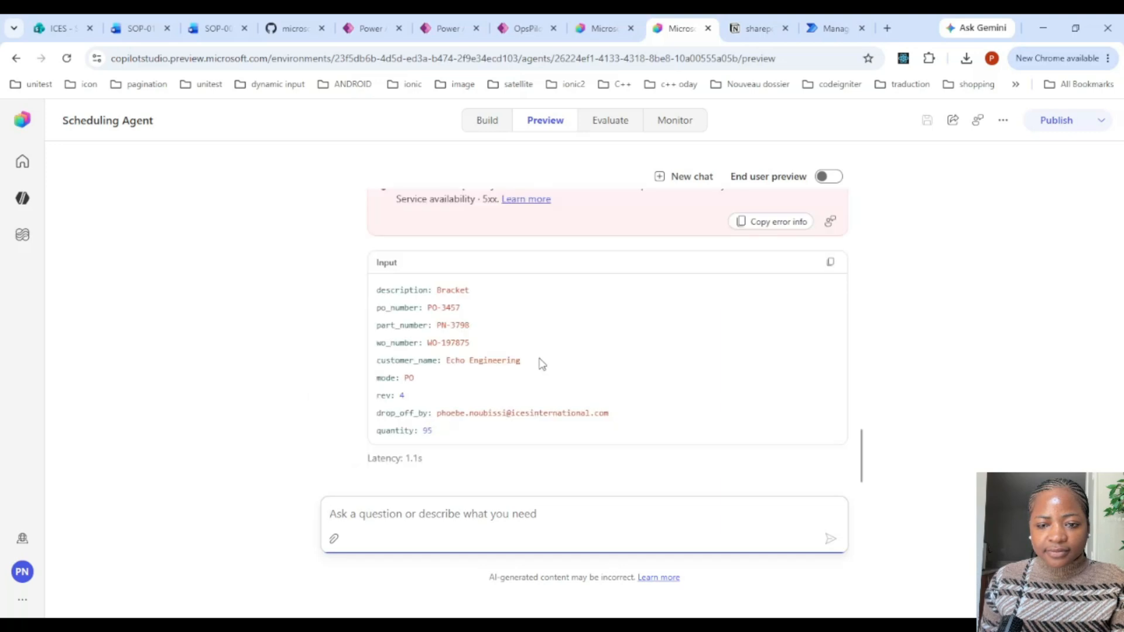
Examine the DropOff call's error details and input, and read the agent's closing message.
{"action": "scroll", "coordinate": [541, 363], "scroll_direction": "up", "scroll_amount": 1}
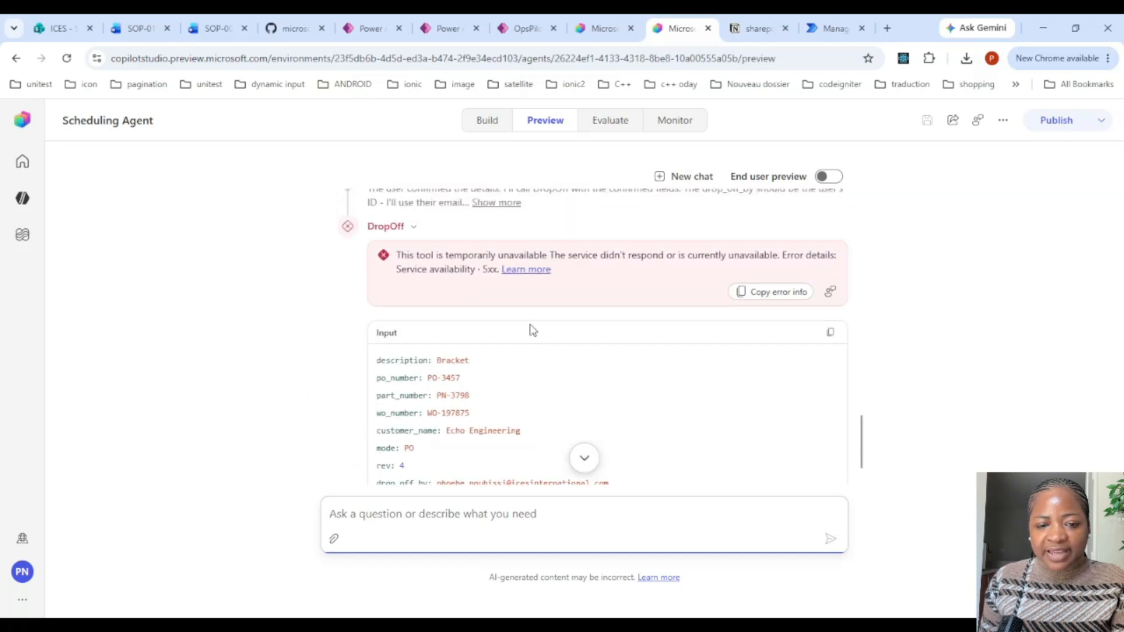
{"action": "scroll", "coordinate": [558, 328], "scroll_direction": "up", "scroll_amount": 1}
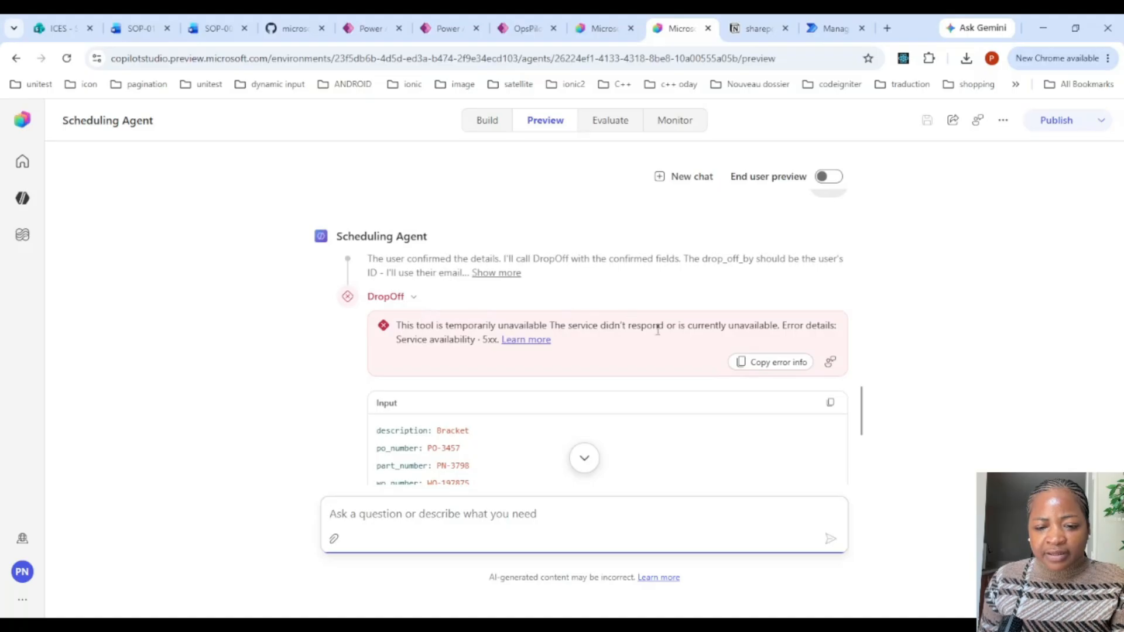
{"action": "scroll", "coordinate": [548, 352], "scroll_direction": "down", "scroll_amount": 3}
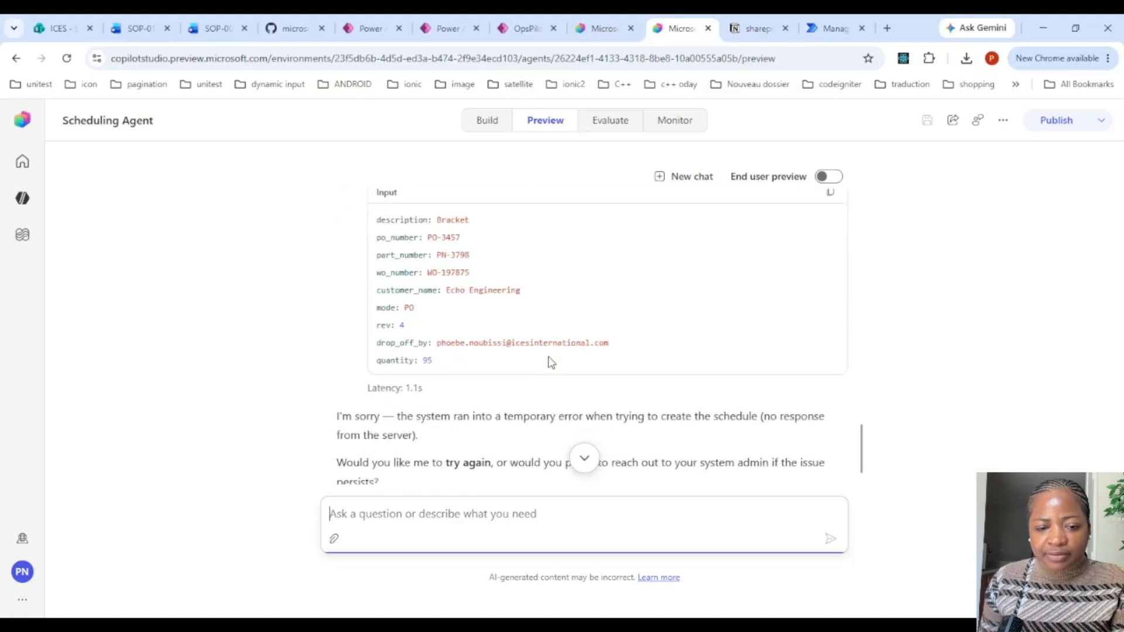
{"action": "scroll", "coordinate": [550, 362], "scroll_direction": "down", "scroll_amount": 1}
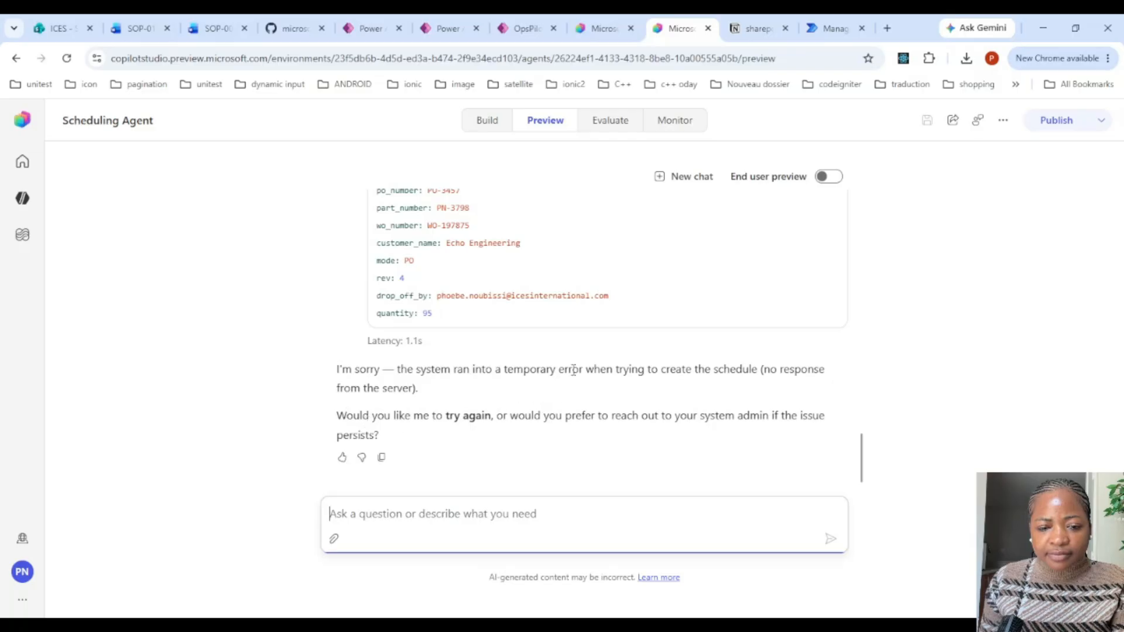
{"action": "scroll", "coordinate": [572, 368], "scroll_direction": "up", "scroll_amount": 1}
{"action": "scroll", "coordinate": [569, 370], "scroll_direction": "down", "scroll_amount": 1}
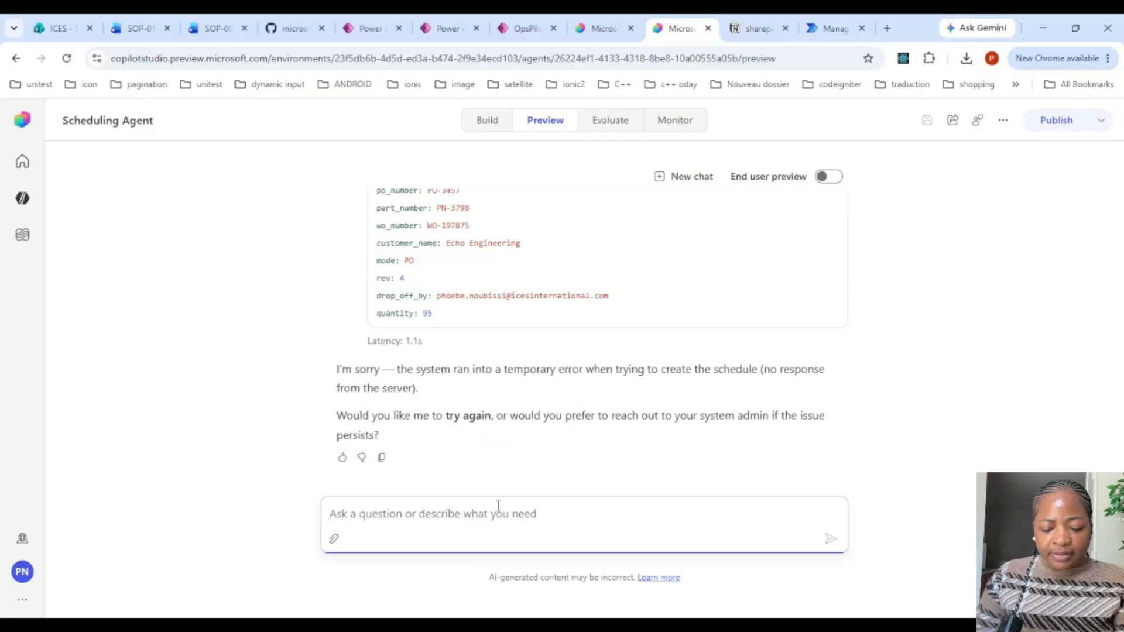
Send a drop-off request with a work order number in the preview chat and examine the LookupWO call and the listed parts.
{"action": "type", "text": "dropoff WO 975"}
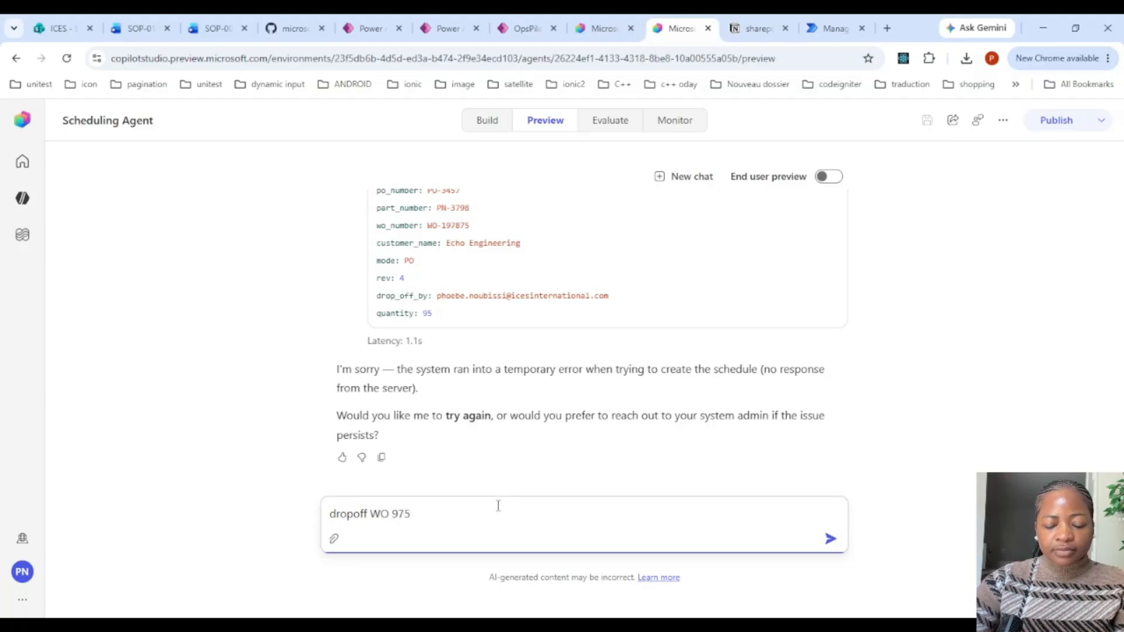
{"action": "key", "text": "Return"}
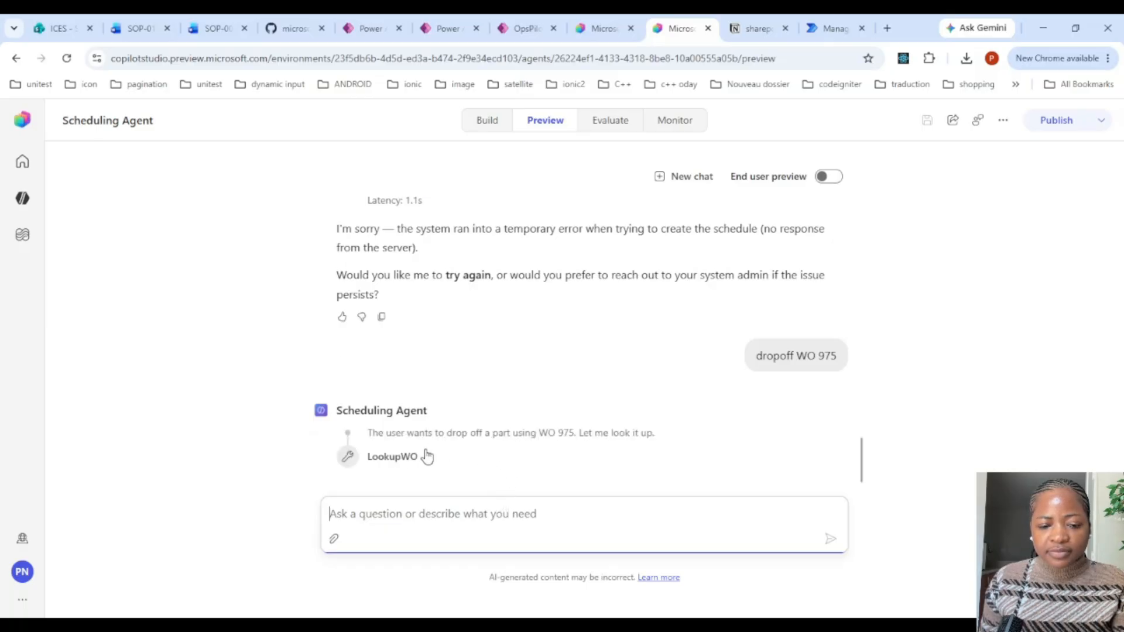
{"action": "left_click", "coordinate": [427, 456]}
{"action": "scroll", "coordinate": [465, 352], "scroll_direction": "up", "scroll_amount": 3}
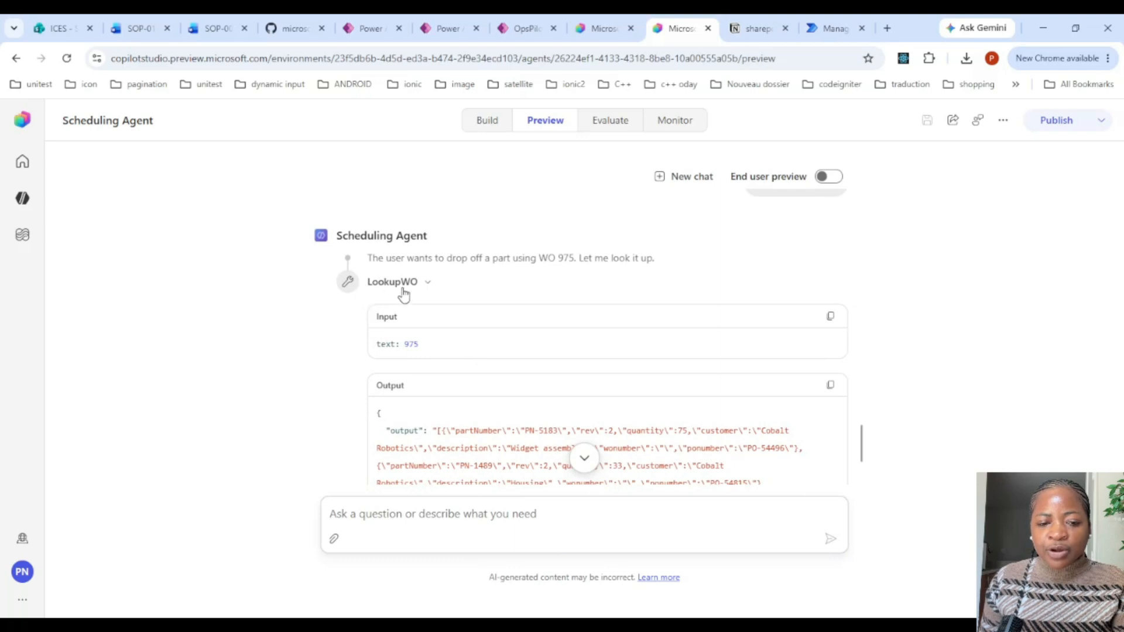
{"action": "scroll", "coordinate": [566, 398], "scroll_direction": "down", "scroll_amount": 5}
{"action": "scroll", "coordinate": [566, 396], "scroll_direction": "down", "scroll_amount": 2}
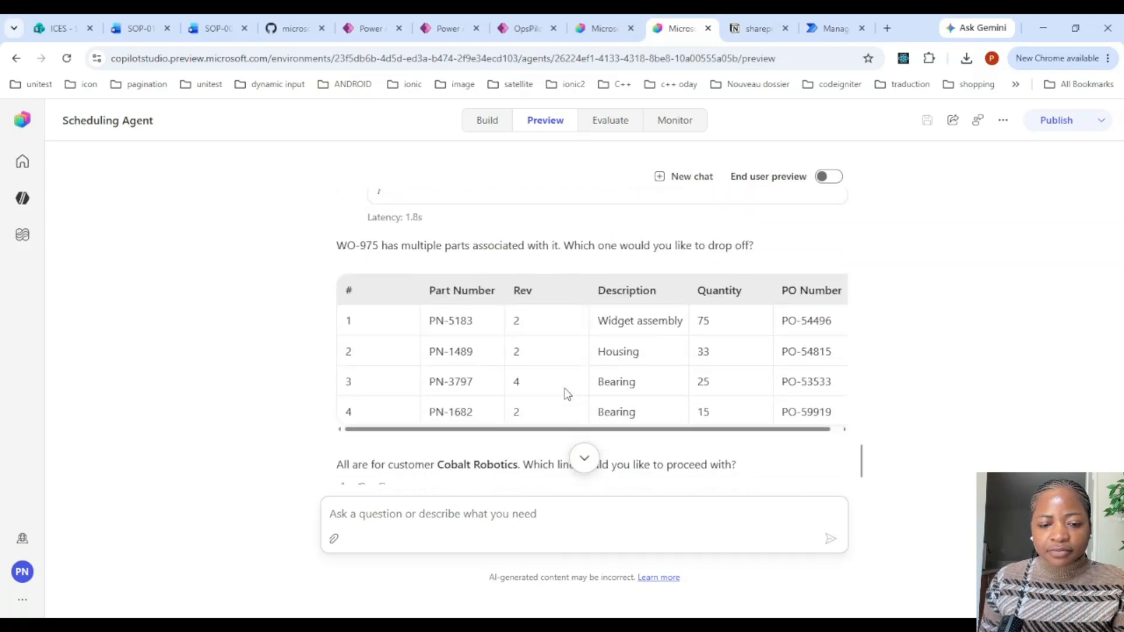
Reply "yes all good" to the agent's question about which part line to drop off.
{"action": "left_click", "coordinate": [509, 521]}
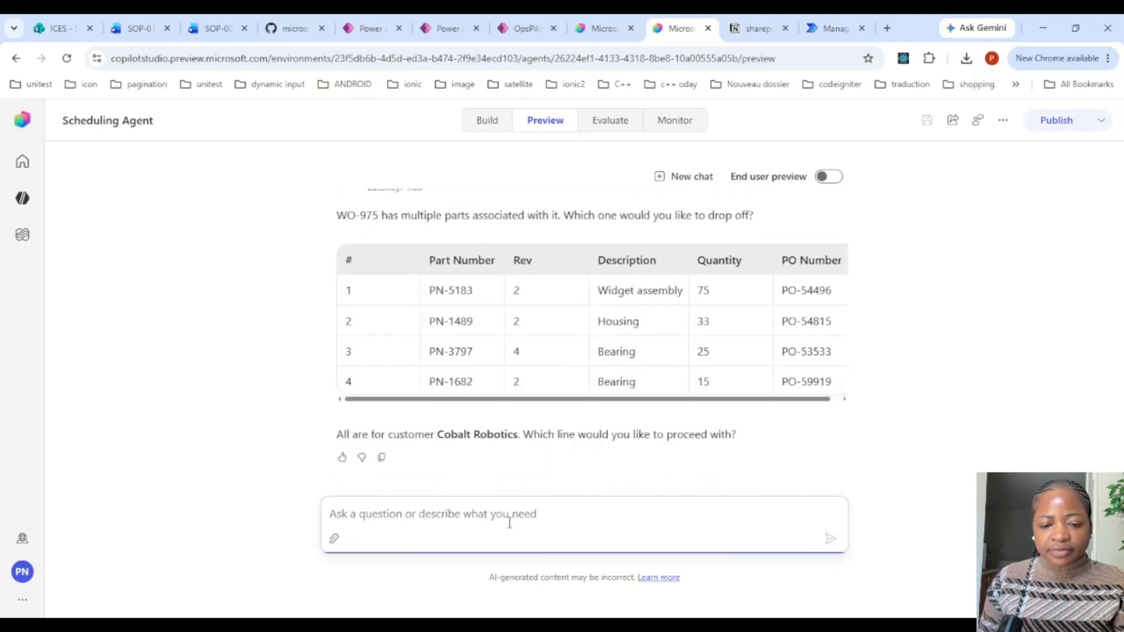
{"action": "type", "text": "yes"}
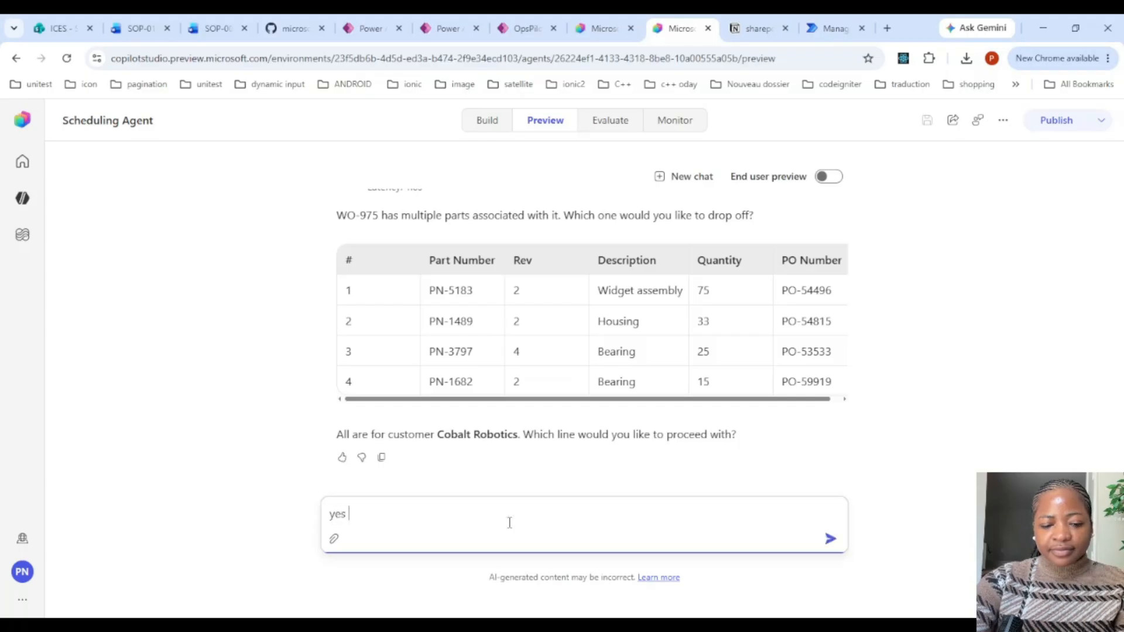
{"action": "type", "text": " all good"}
{"action": "key", "text": "Return"}
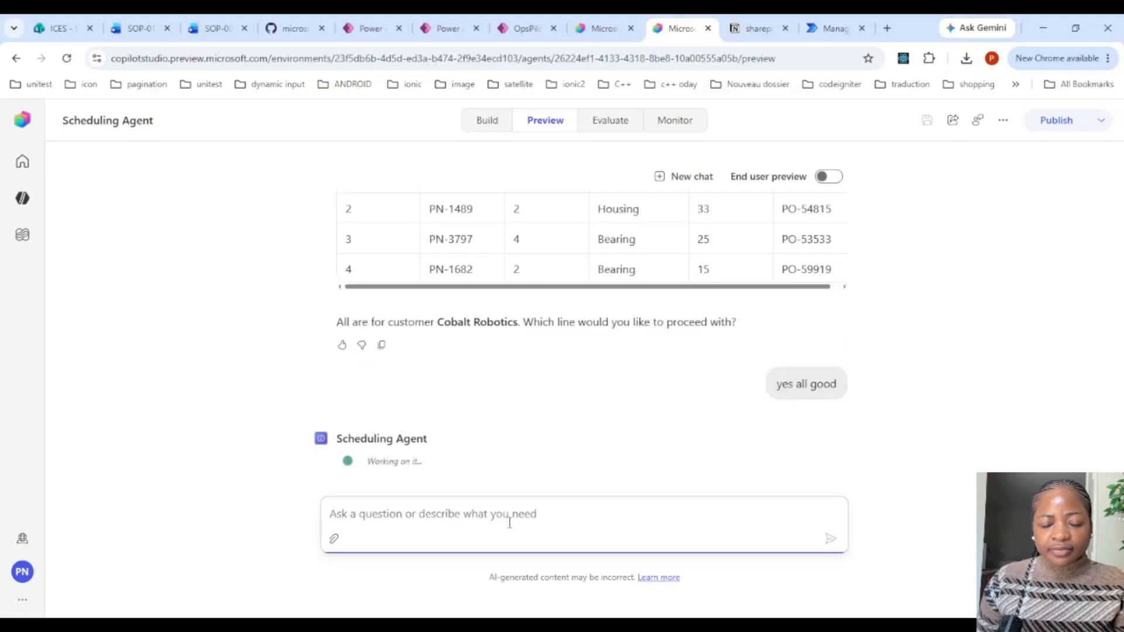
Examine the DropOff calls made for the work order's parts and the agent's summary below them.
{"action": "scroll", "coordinate": [582, 296], "scroll_direction": "up", "scroll_amount": 1}
{"action": "scroll", "coordinate": [582, 296], "scroll_direction": "down", "scroll_amount": 1}
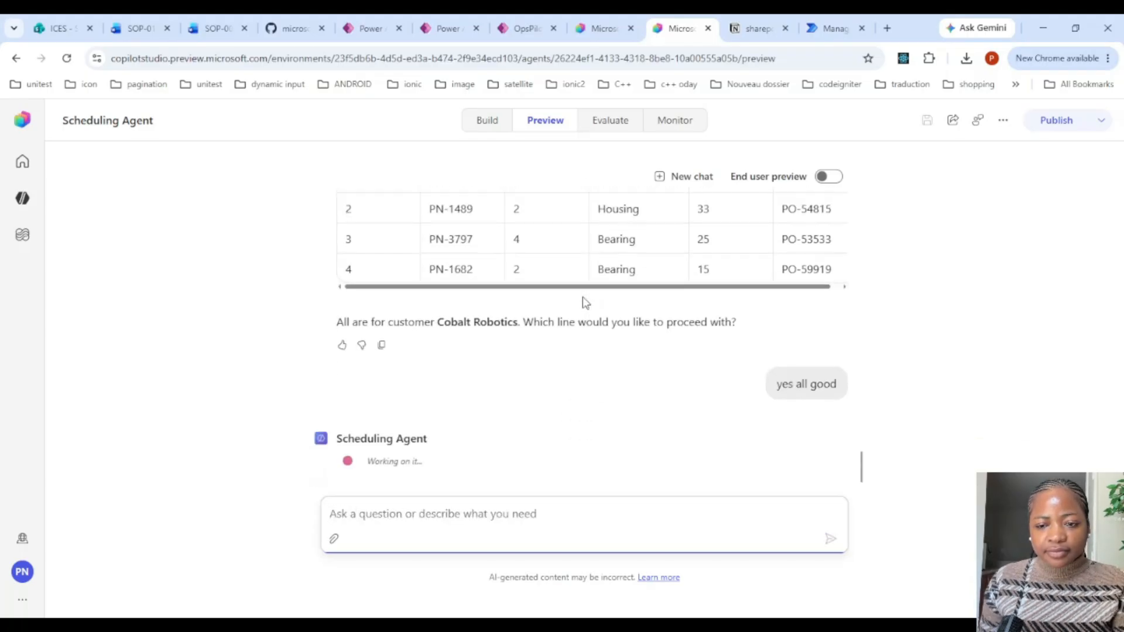
{"action": "left_click_drag", "start_coordinate": [579, 290], "coordinate": [636, 288]}
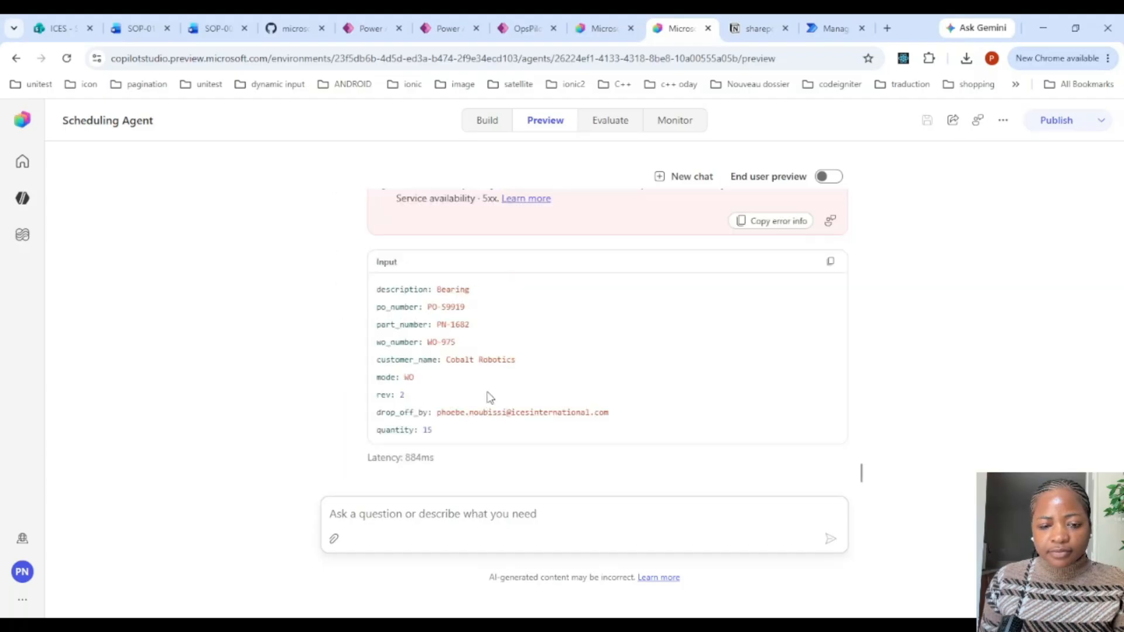
{"action": "scroll", "coordinate": [536, 332], "scroll_direction": "up", "scroll_amount": 3}
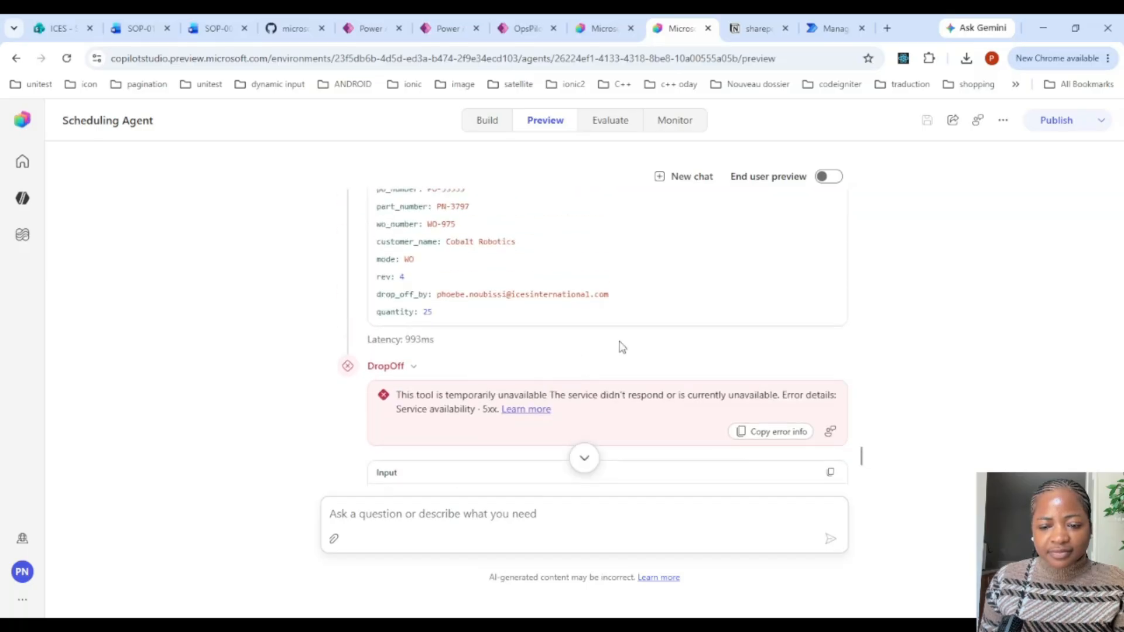
{"action": "scroll", "coordinate": [606, 336], "scroll_direction": "down", "scroll_amount": 5}
{"action": "scroll", "coordinate": [601, 336], "scroll_direction": "up", "scroll_amount": 3}
{"action": "scroll", "coordinate": [601, 336], "scroll_direction": "down", "scroll_amount": 4}
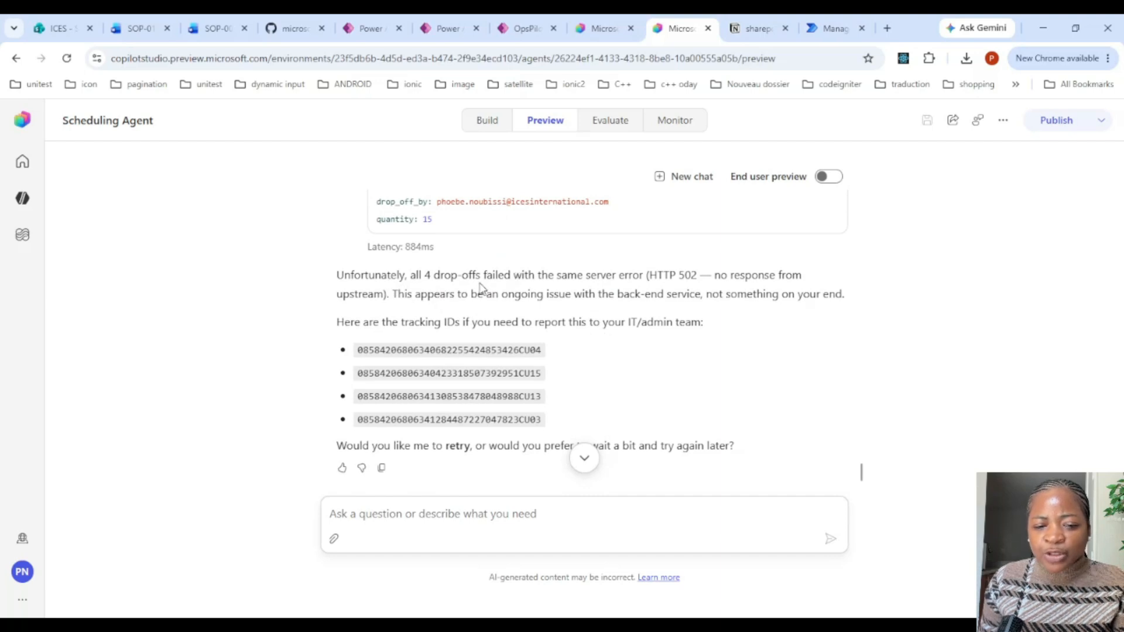
Switch to Power Automate, search the flows for "dropoff" and open the DropOff flow.
{"action": "left_click", "coordinate": [815, 22]}
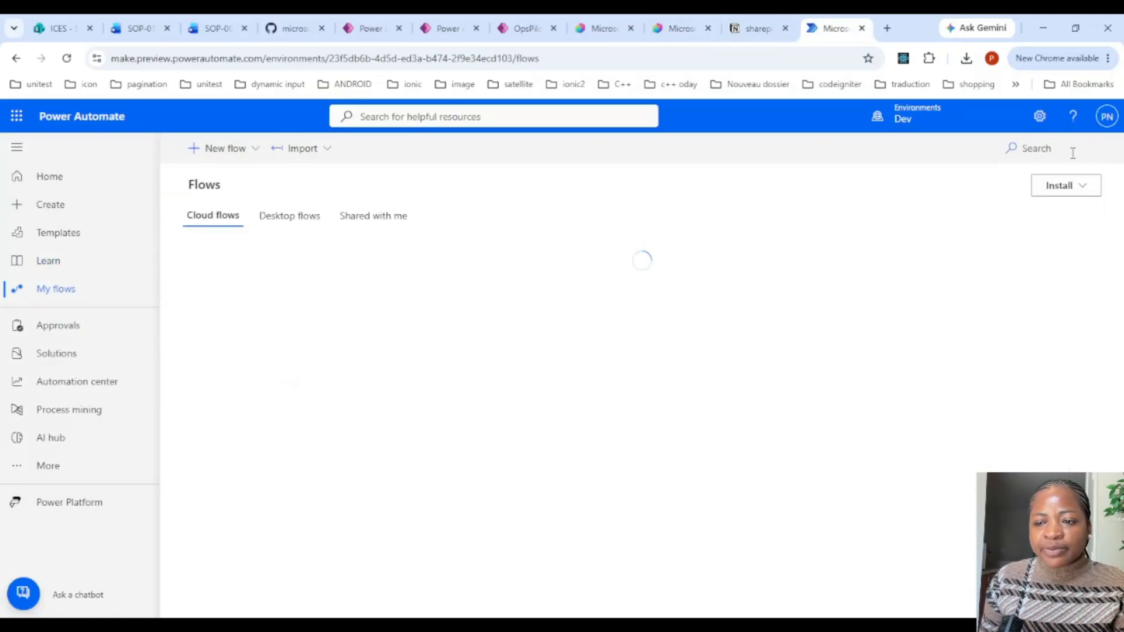
{"action": "left_click", "coordinate": [1069, 148]}
{"action": "type", "text": "dropo"}
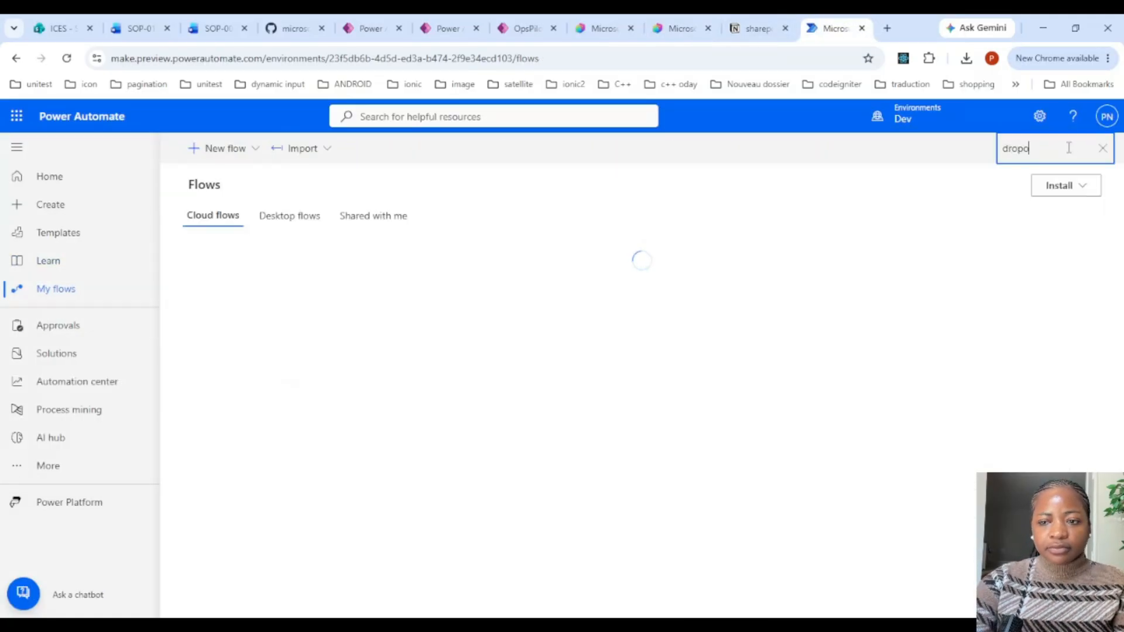
{"action": "type", "text": "ff"}
{"action": "left_click", "coordinate": [285, 314]}
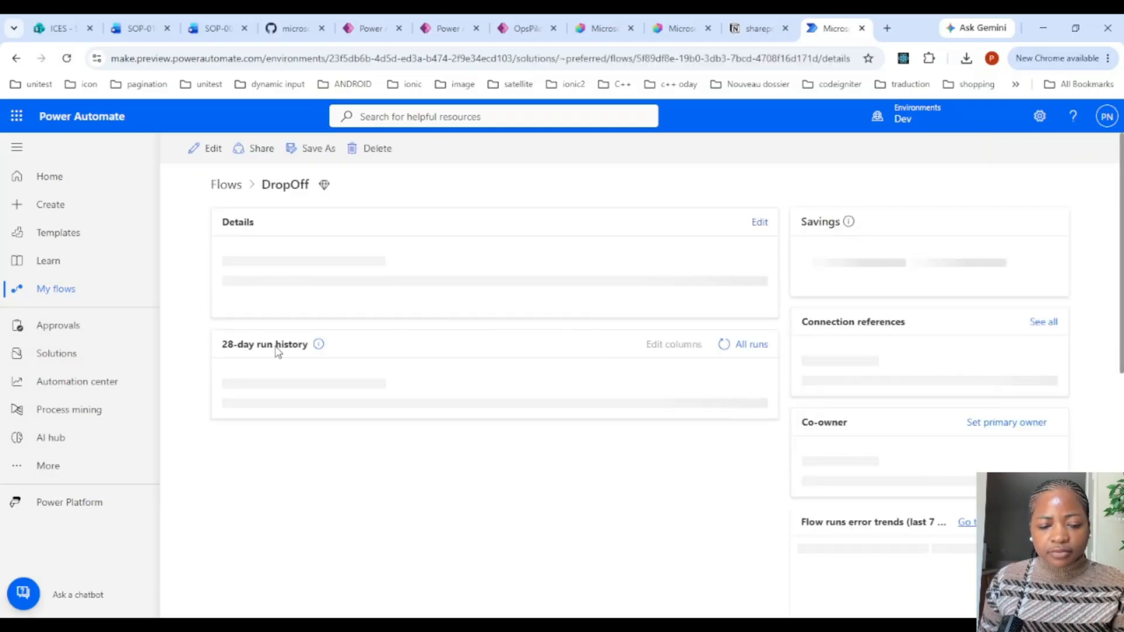
Open the latest failed run from the DropOff flow's run history and show the raw inputs of its Create Schedule Row action.
{"action": "scroll", "coordinate": [324, 387], "scroll_direction": "down", "scroll_amount": 3}
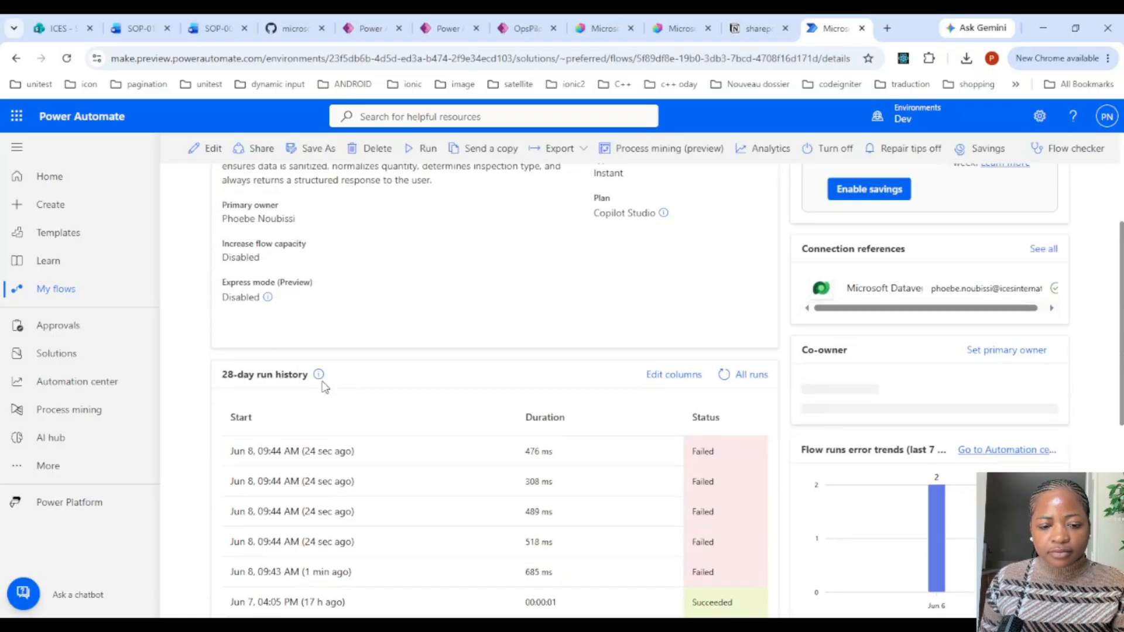
{"action": "left_click", "coordinate": [303, 451]}
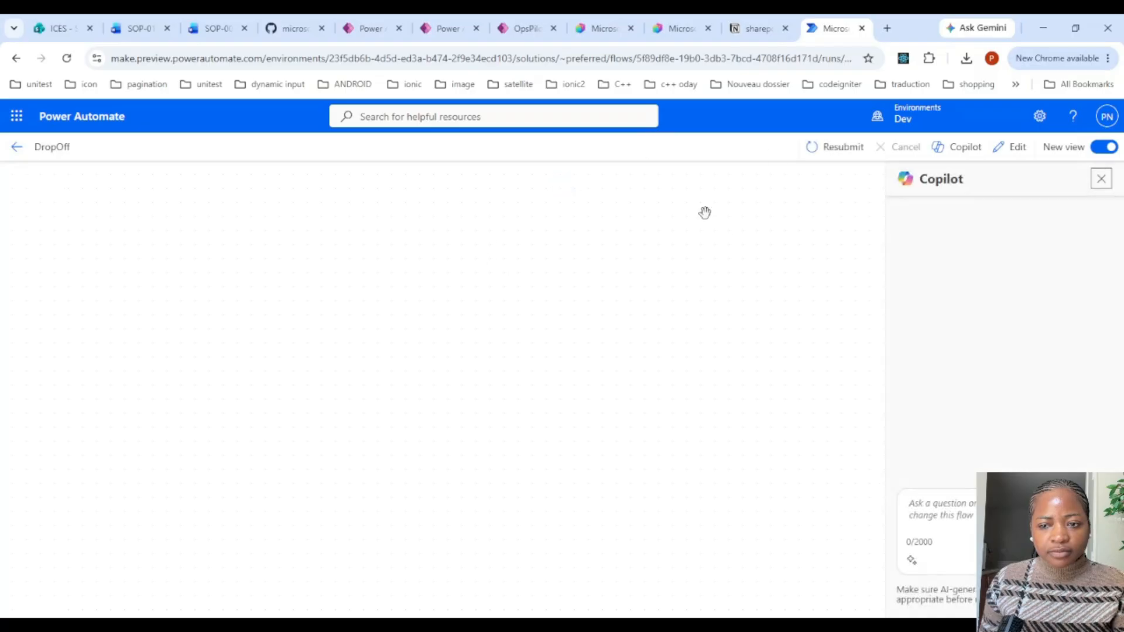
{"action": "scroll", "coordinate": [669, 236], "scroll_direction": "down", "scroll_amount": 7}
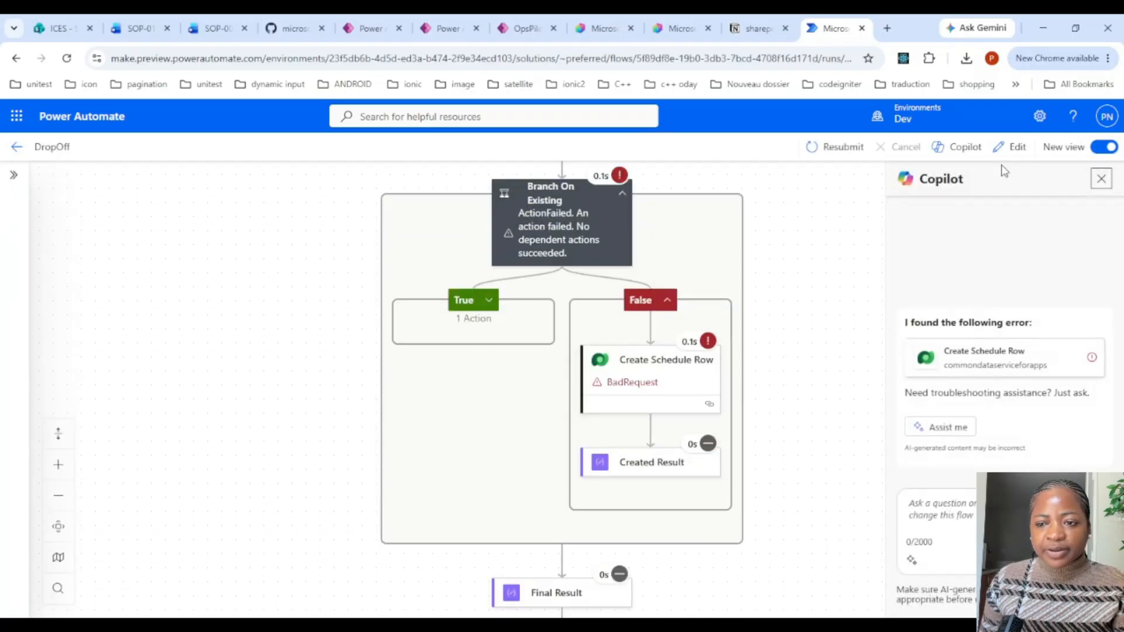
{"action": "left_click", "coordinate": [672, 364]}
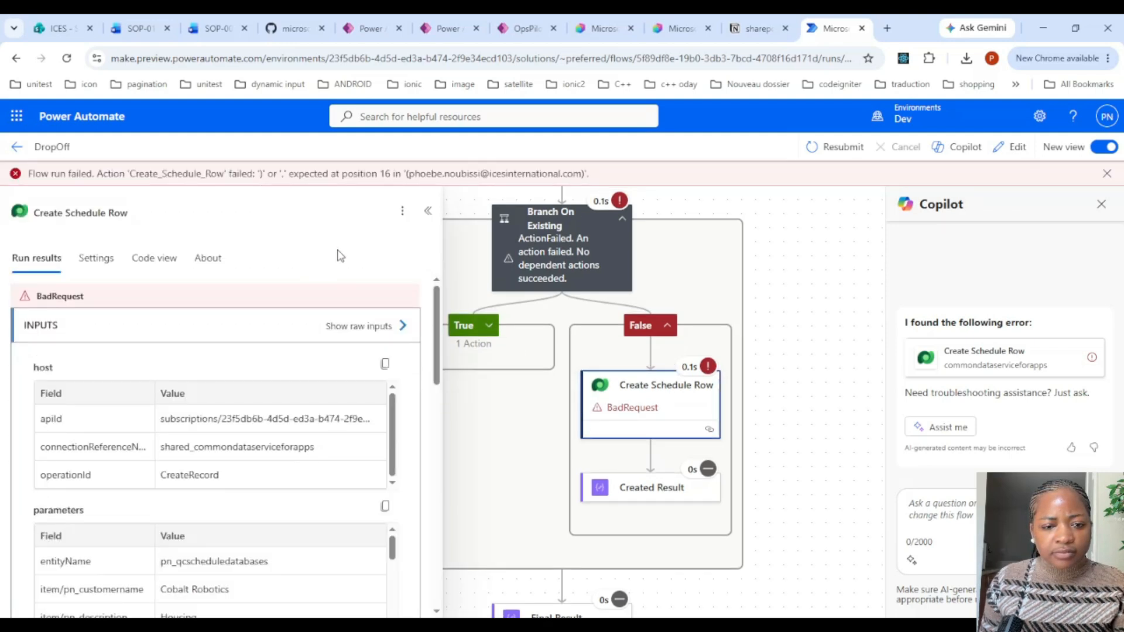
{"action": "left_click", "coordinate": [360, 326]}
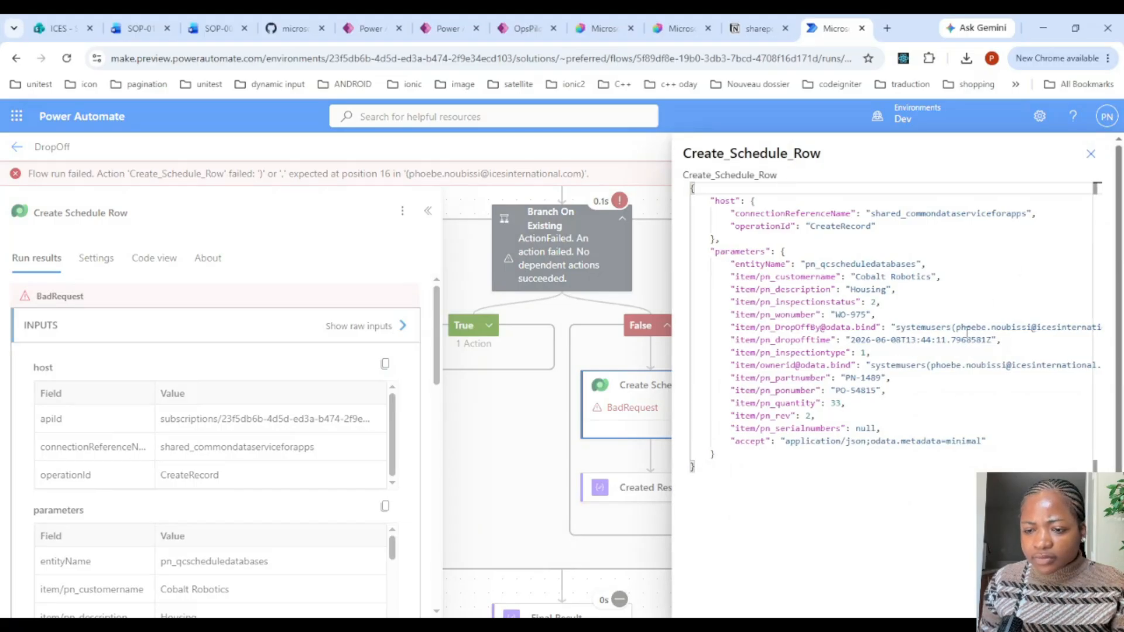
Examine the pn_DropOffBy binding and its systemusers value in the Create_Schedule_Row raw inputs, then close them.
{"action": "left_click_drag", "start_coordinate": [956, 326], "coordinate": [1070, 327]}
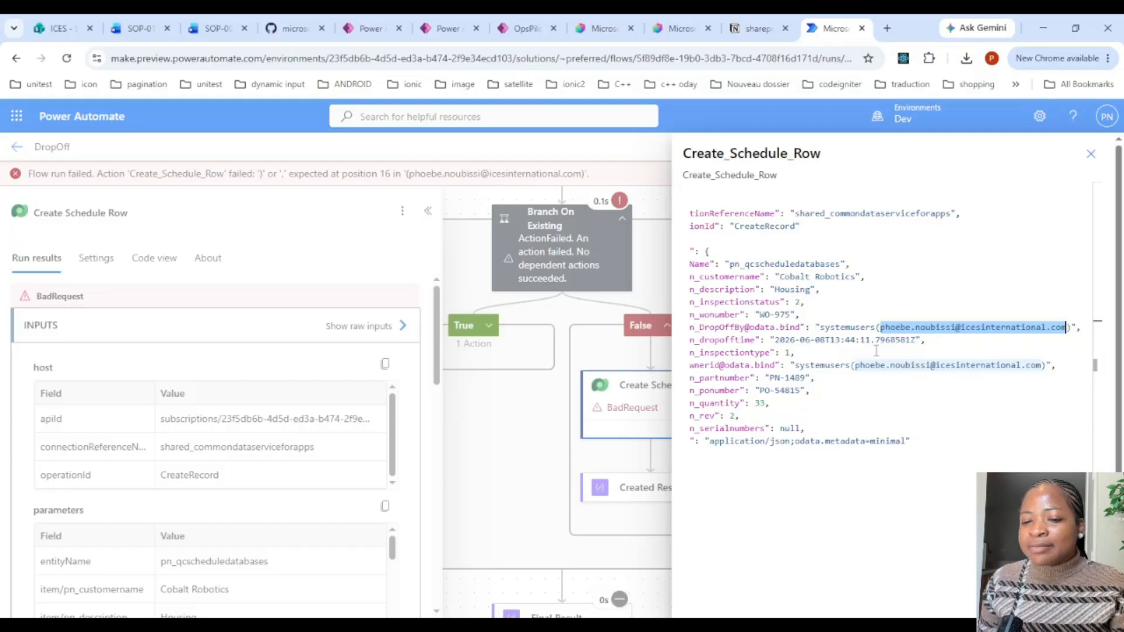
{"action": "left_click", "coordinate": [820, 330]}
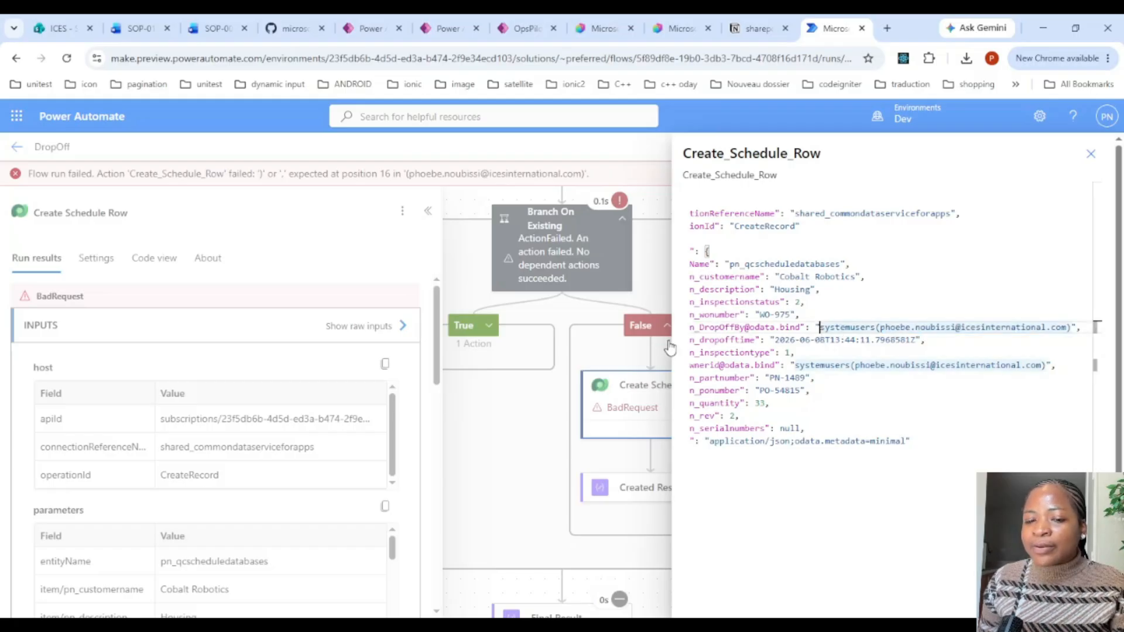
{"action": "left_click_drag", "start_coordinate": [725, 339], "coordinate": [662, 331]}
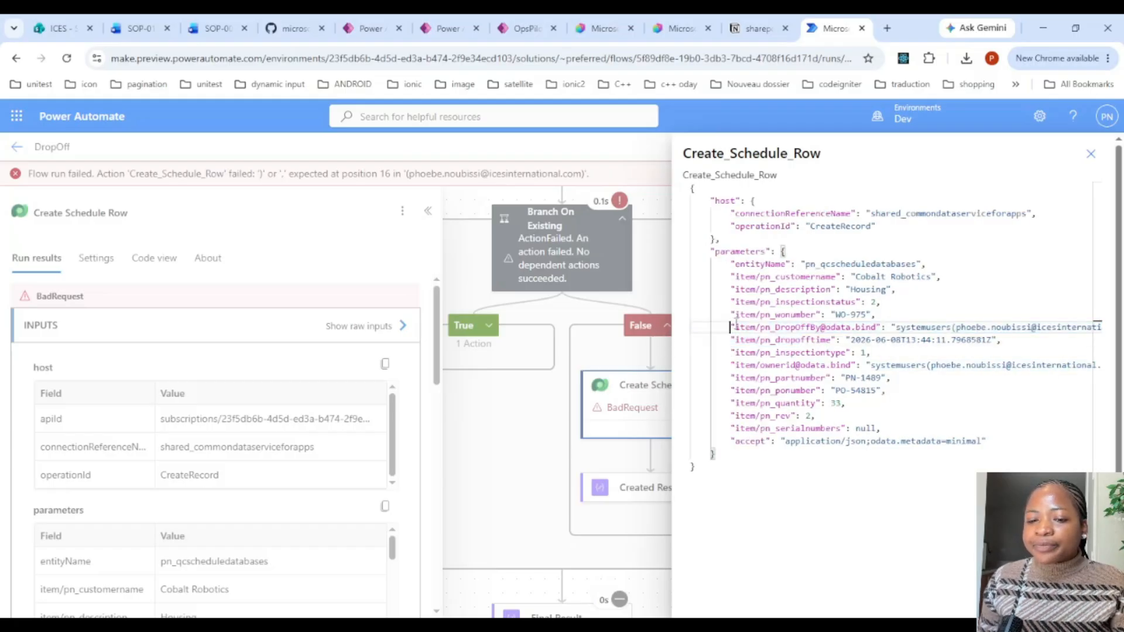
{"action": "left_click_drag", "start_coordinate": [735, 327], "coordinate": [877, 330]}
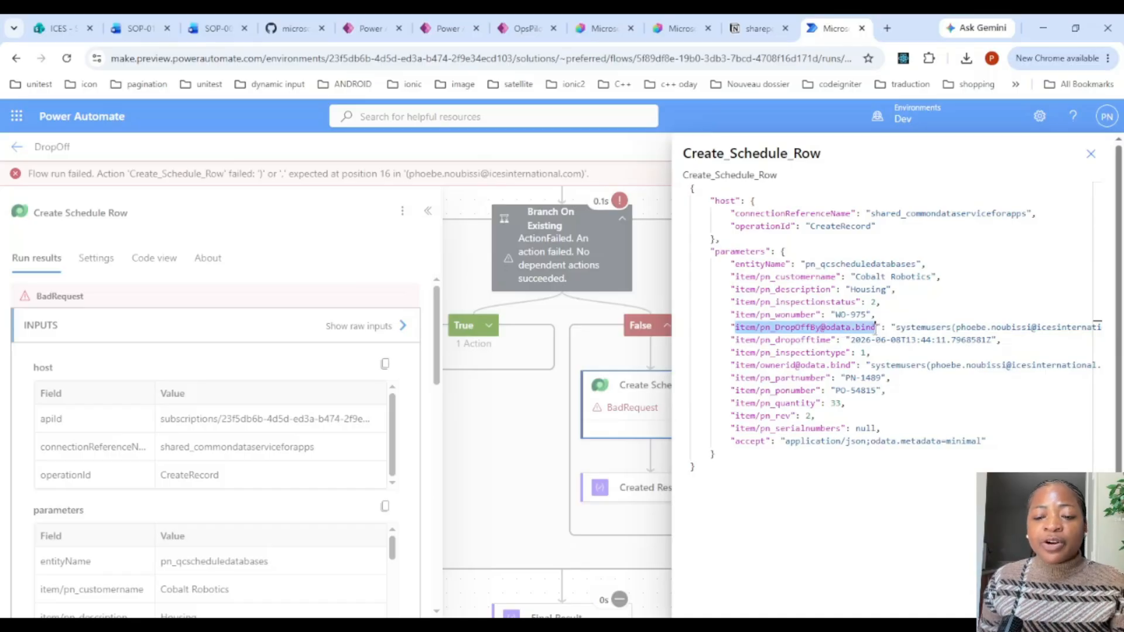
{"action": "left_click", "coordinate": [892, 326]}
{"action": "left_click_drag", "start_coordinate": [958, 326], "coordinate": [1066, 326]}
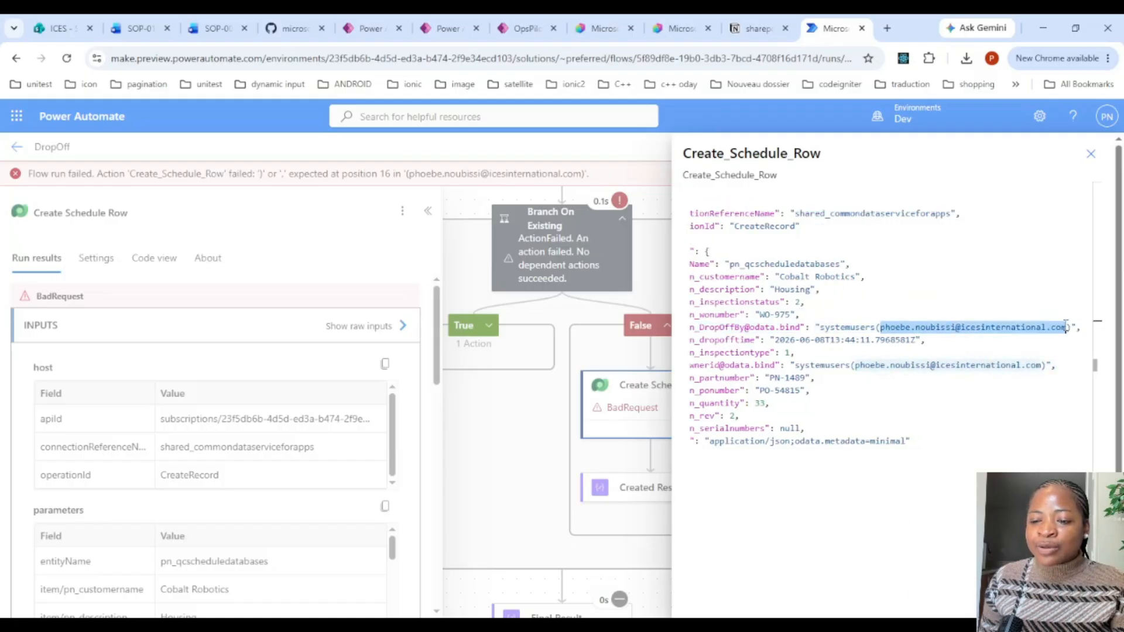
{"action": "left_click", "coordinate": [1091, 154]}
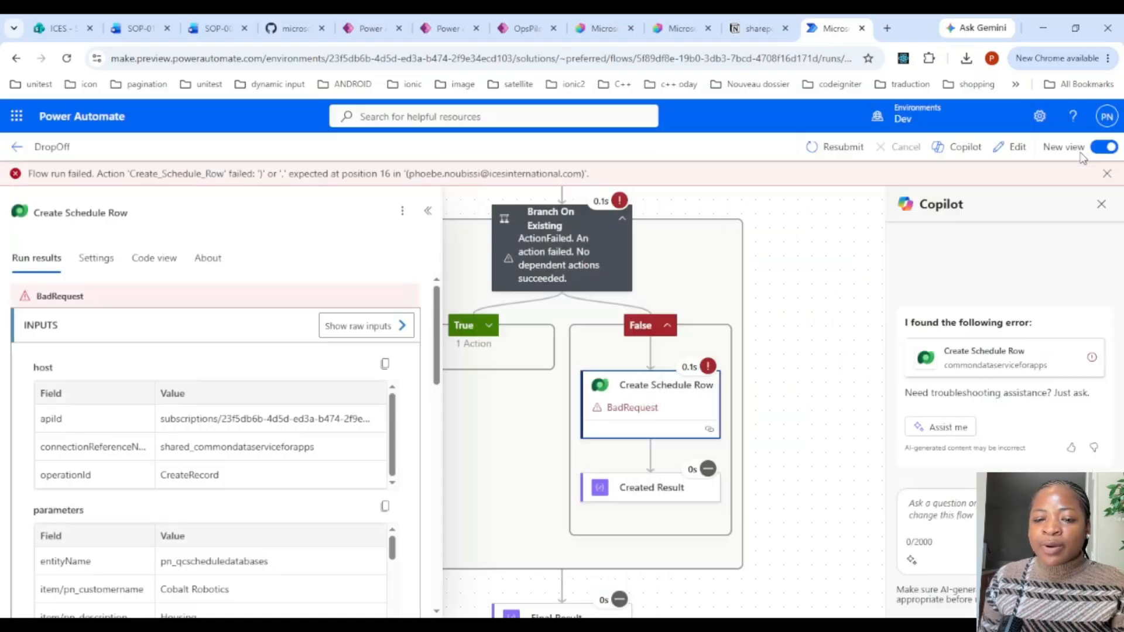
Show the raw outputs of the run's "When an agent calls the flow" trigger.
{"action": "scroll", "coordinate": [788, 246], "scroll_direction": "up", "scroll_amount": 5}
{"action": "scroll", "coordinate": [788, 247], "scroll_direction": "up", "scroll_amount": 3}
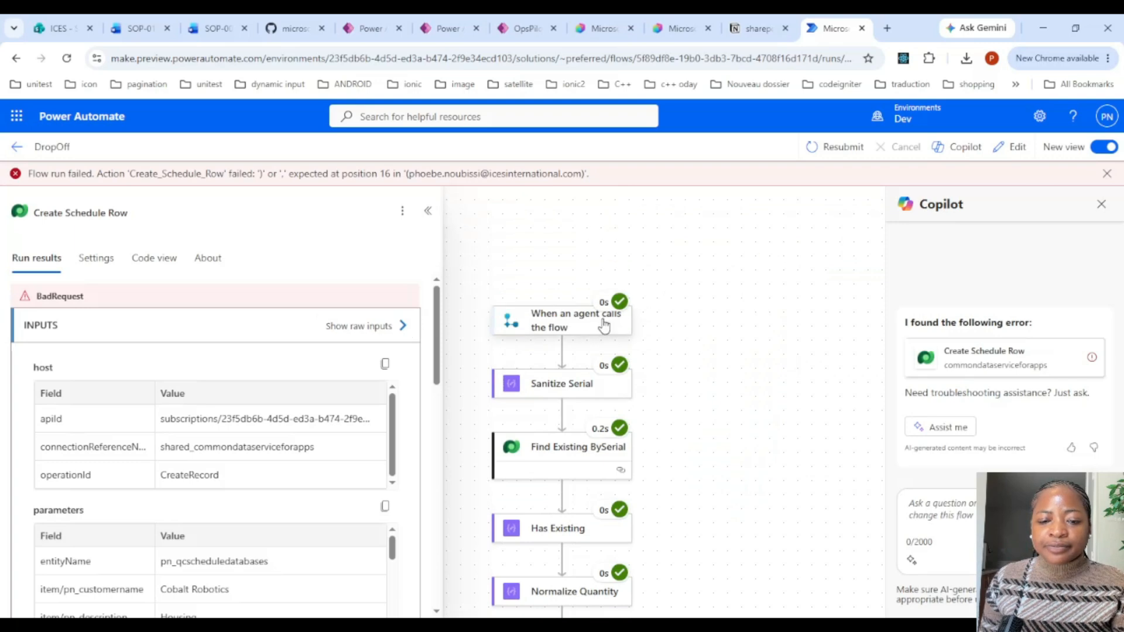
{"action": "left_click", "coordinate": [602, 321]}
{"action": "left_click", "coordinate": [375, 522]}
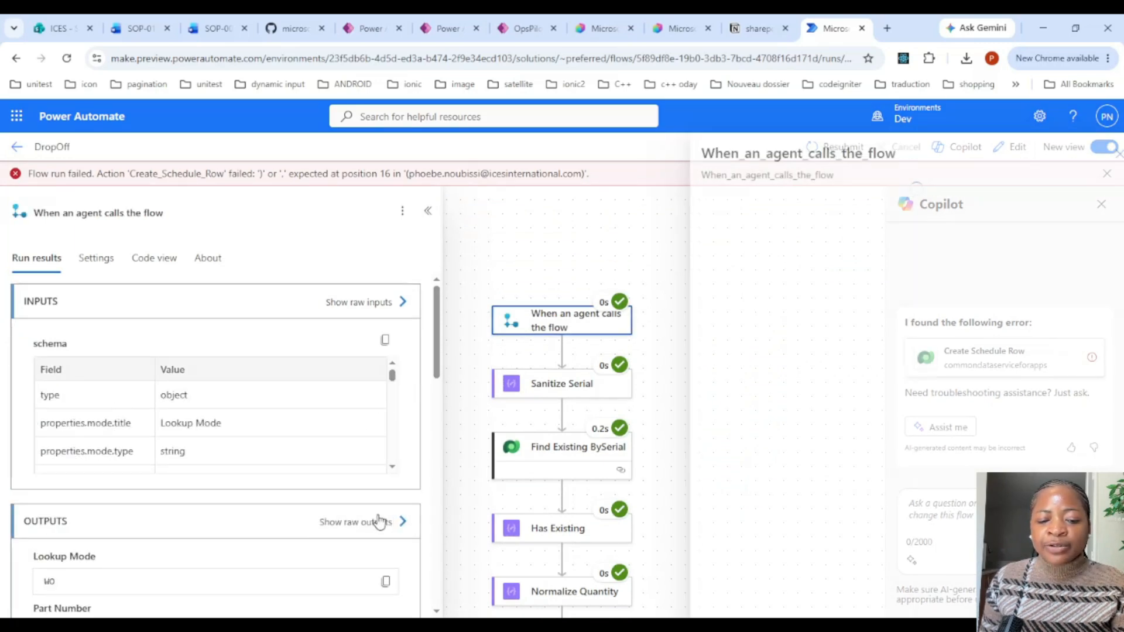
Examine the drop_off_by value in the body of the trigger's raw outputs, then close them.
{"action": "scroll", "coordinate": [847, 454], "scroll_direction": "down", "scroll_amount": 1}
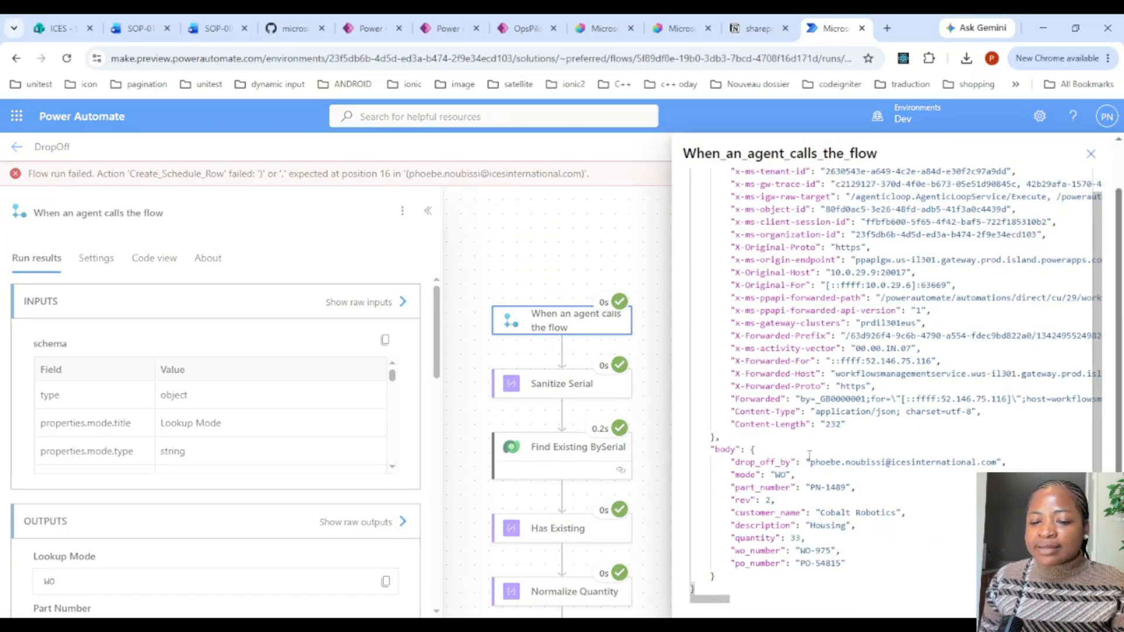
{"action": "left_click_drag", "start_coordinate": [810, 457], "coordinate": [998, 459]}
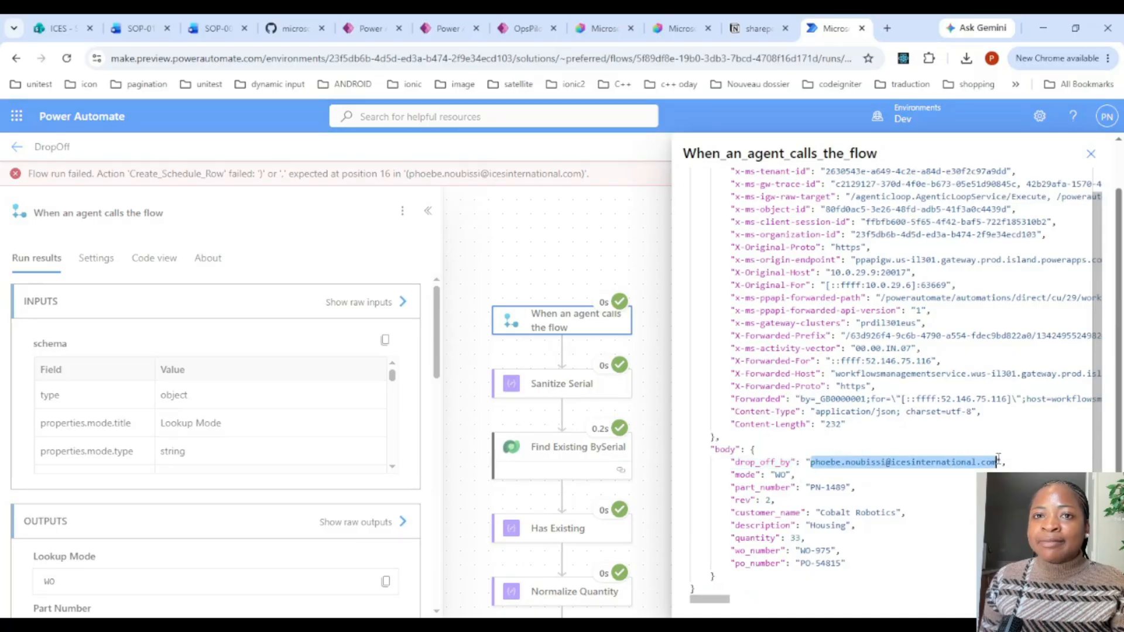
{"action": "left_click", "coordinate": [1089, 156]}
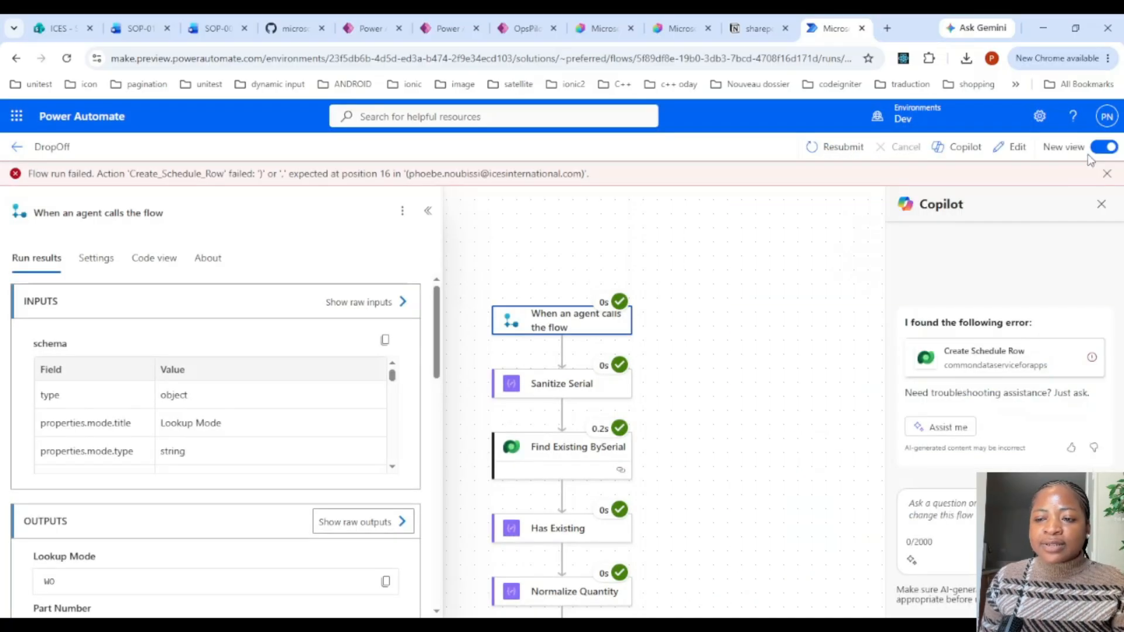
Switch the DropOff flow to editing and add a Microsoft Dataverse List rows action between Sanitize Serial and Find Existing BySerial.
{"action": "left_click", "coordinate": [1016, 151]}
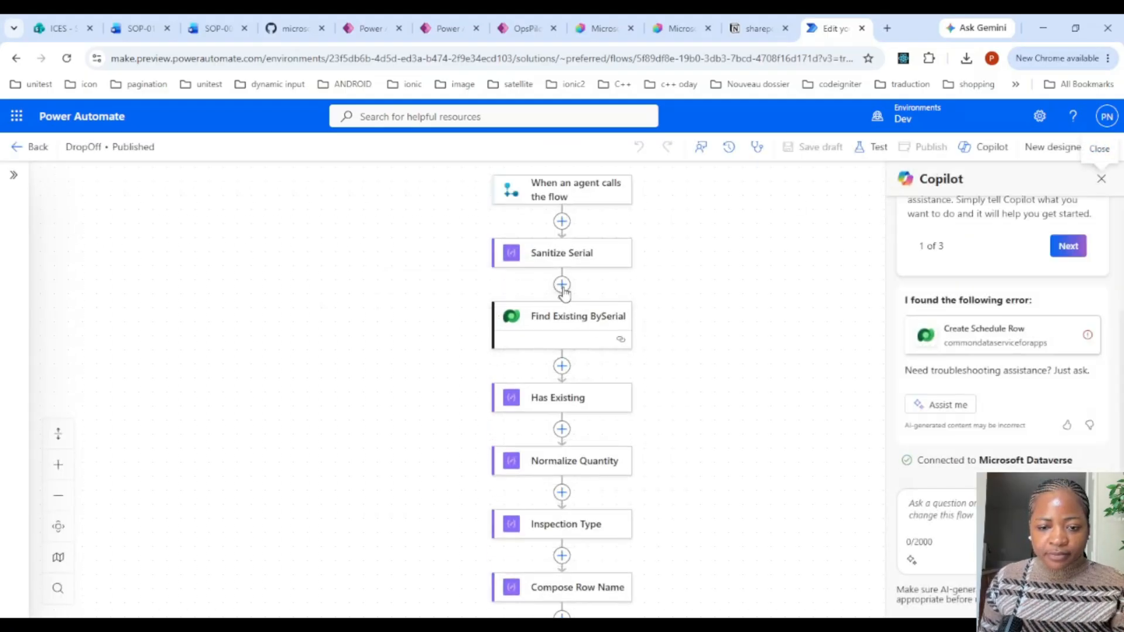
{"action": "left_click", "coordinate": [561, 285]}
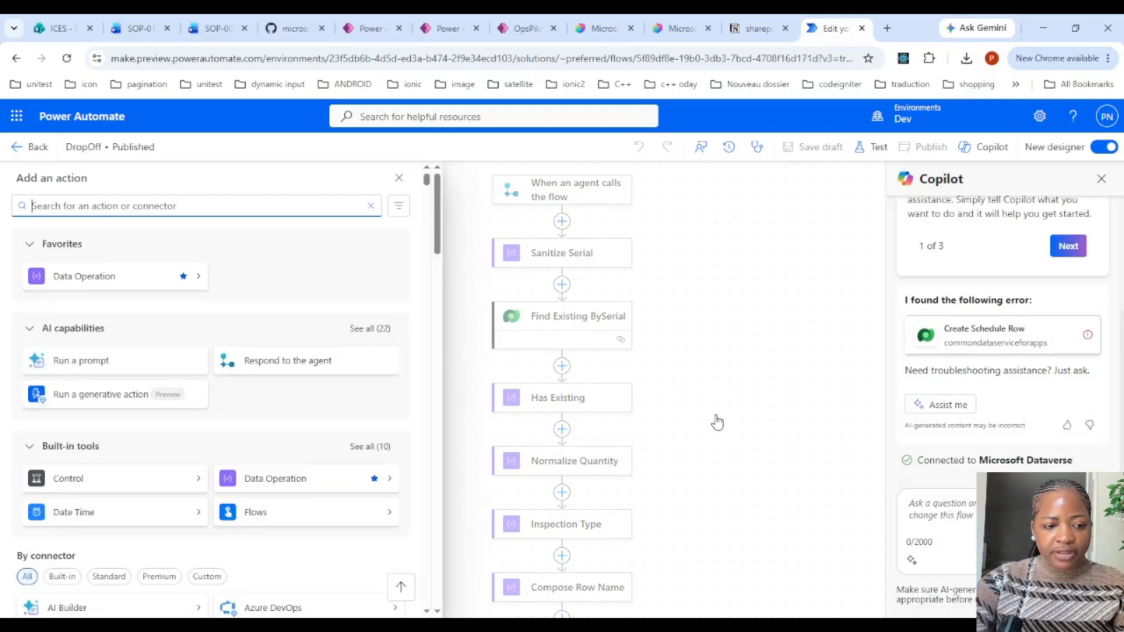
{"action": "type", "text": "list rows"}
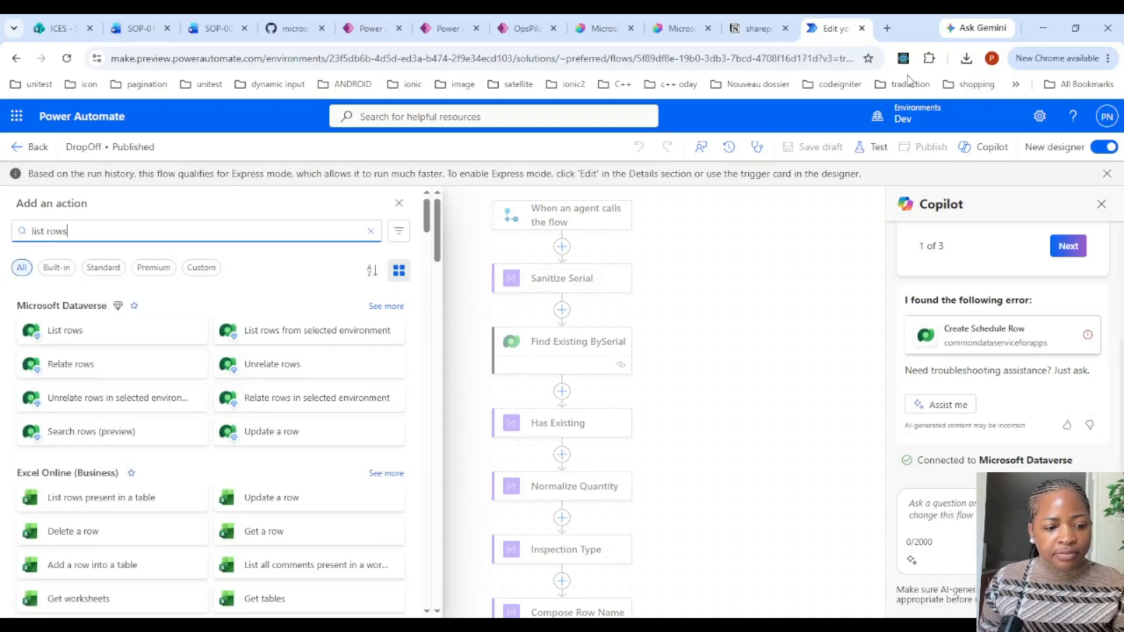
{"action": "left_click", "coordinate": [155, 343]}
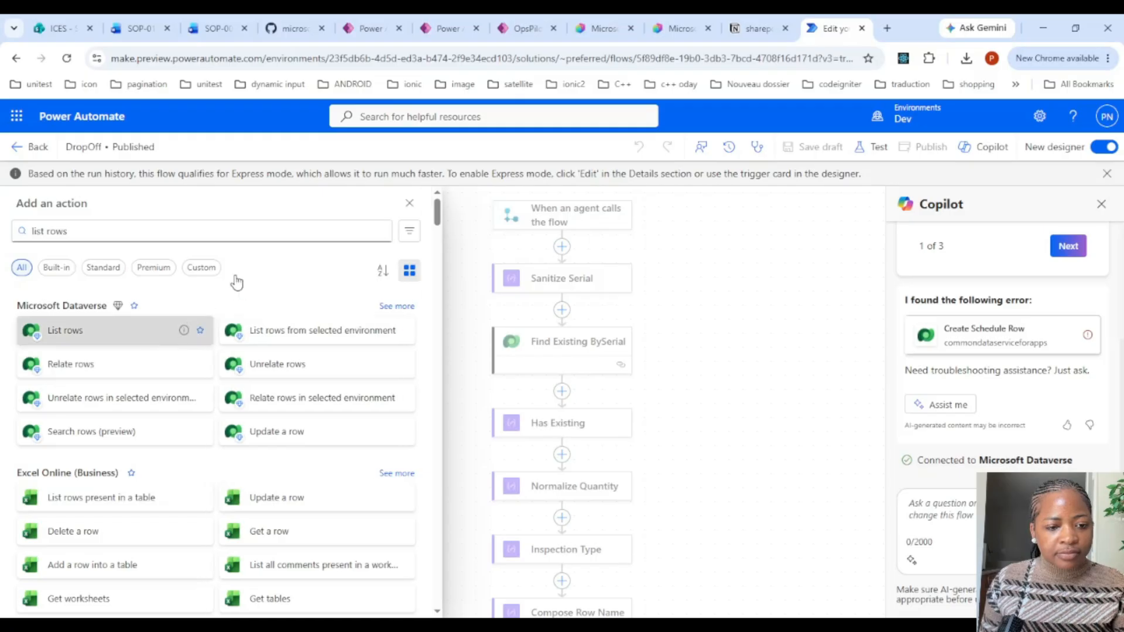
Set the table of the new List rows action to Users.
{"action": "left_click", "coordinate": [150, 321]}
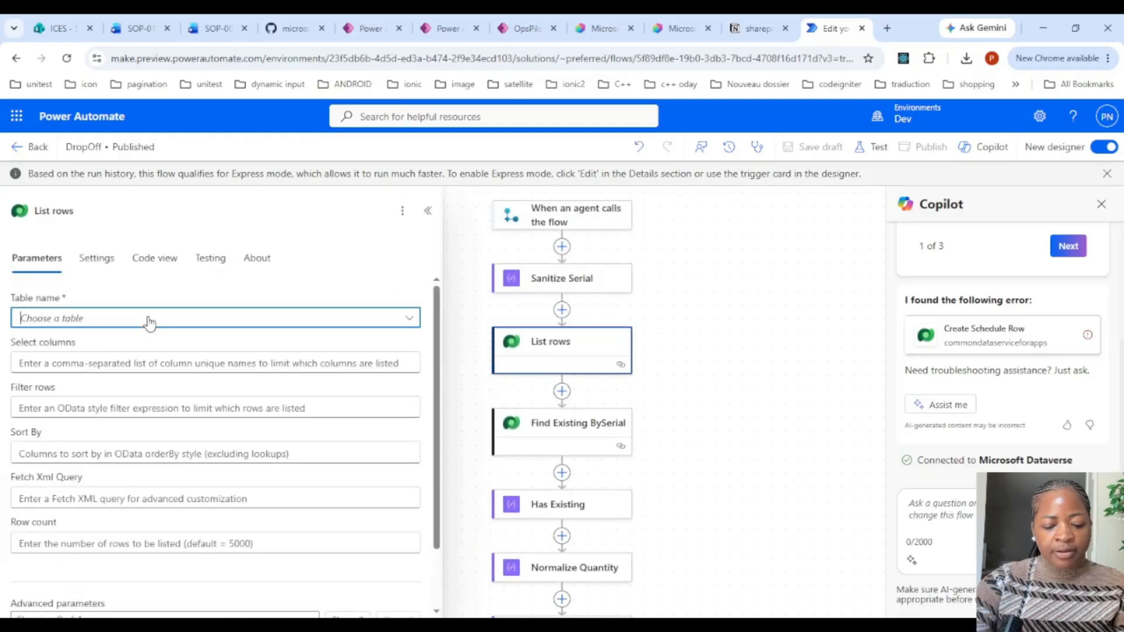
{"action": "type", "text": "user"}
{"action": "scroll", "coordinate": [565, 462], "scroll_direction": "down", "scroll_amount": 10}
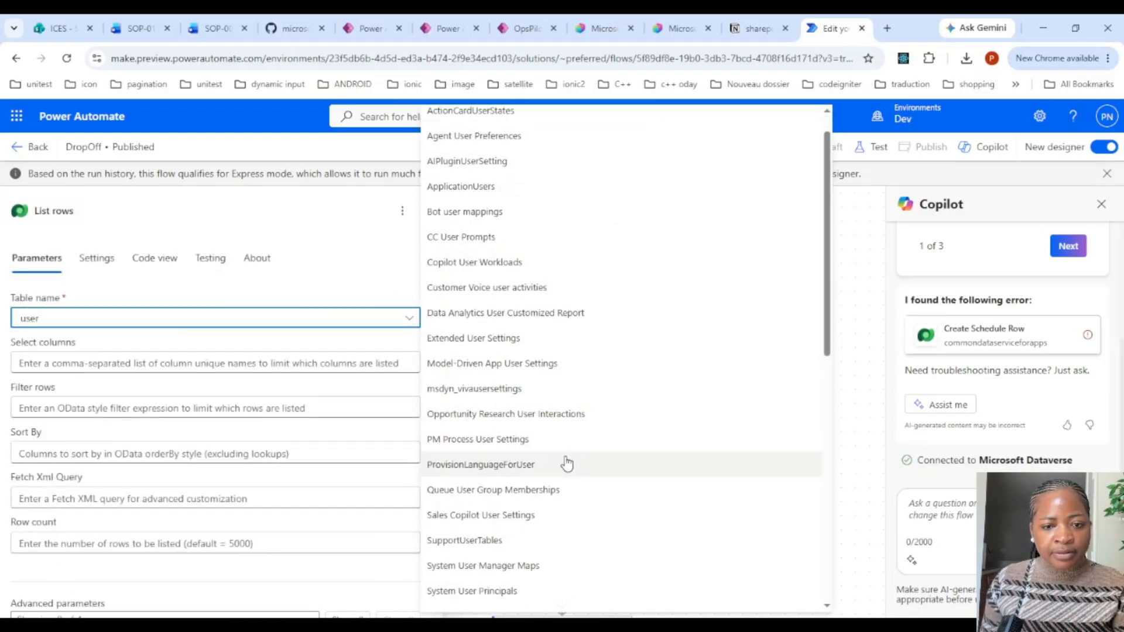
{"action": "left_click", "coordinate": [439, 472]}
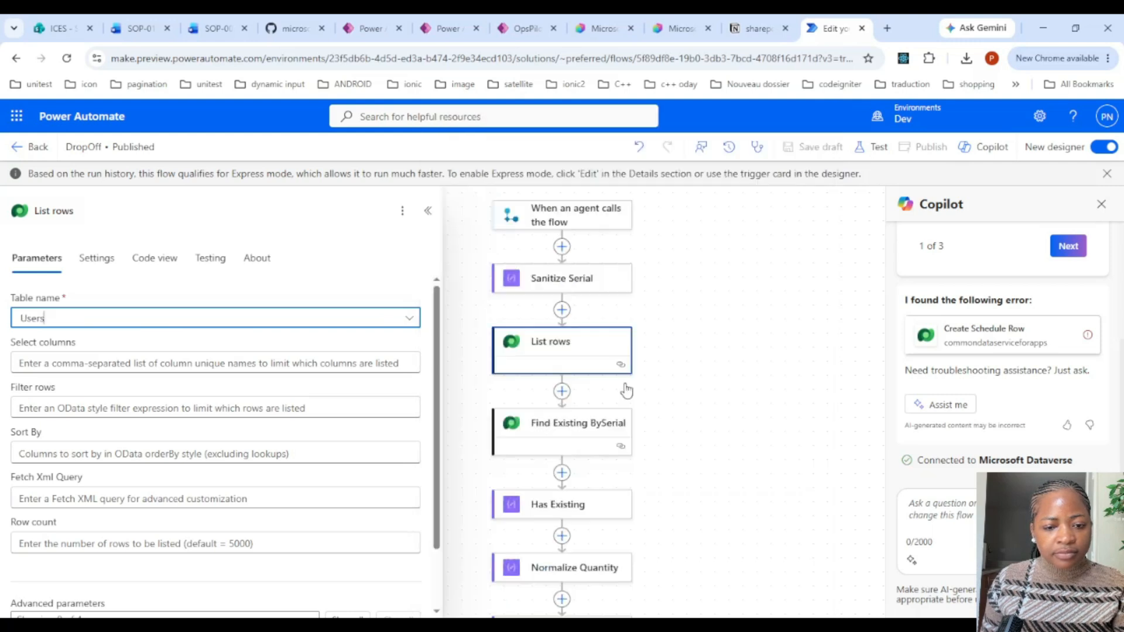
Filter the user rows with internalemailaddress eq '…', inserting the trigger's Drop-Off By (User ID) value between the quotes.
{"action": "left_click", "coordinate": [78, 366]}
{"action": "left_click", "coordinate": [153, 404]}
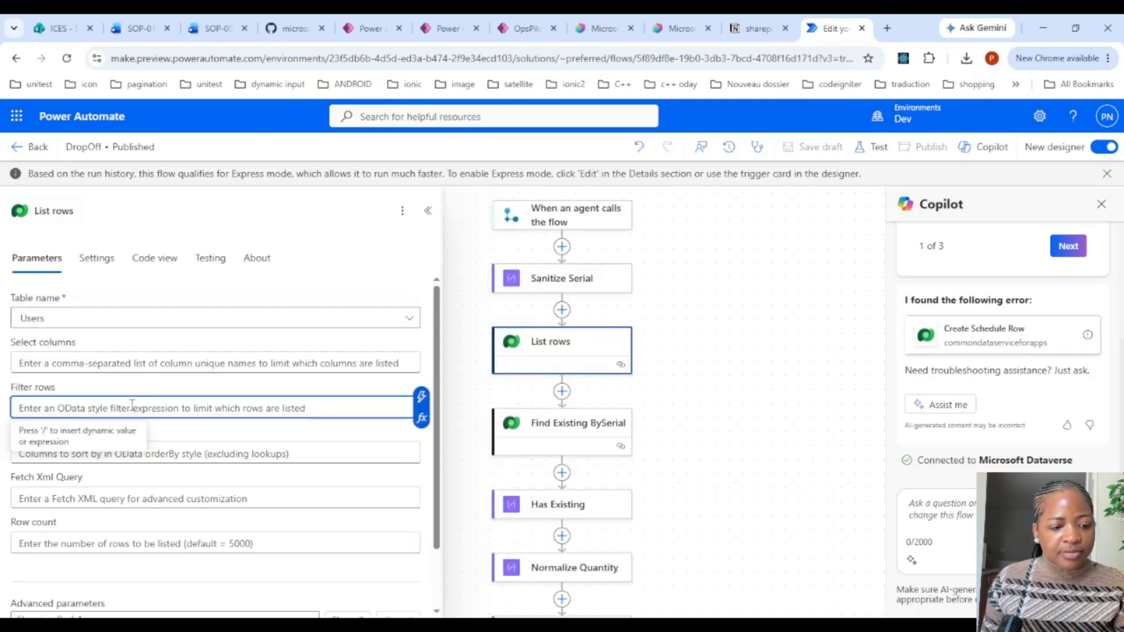
{"action": "type", "text": "internalemailaddress eq '"}
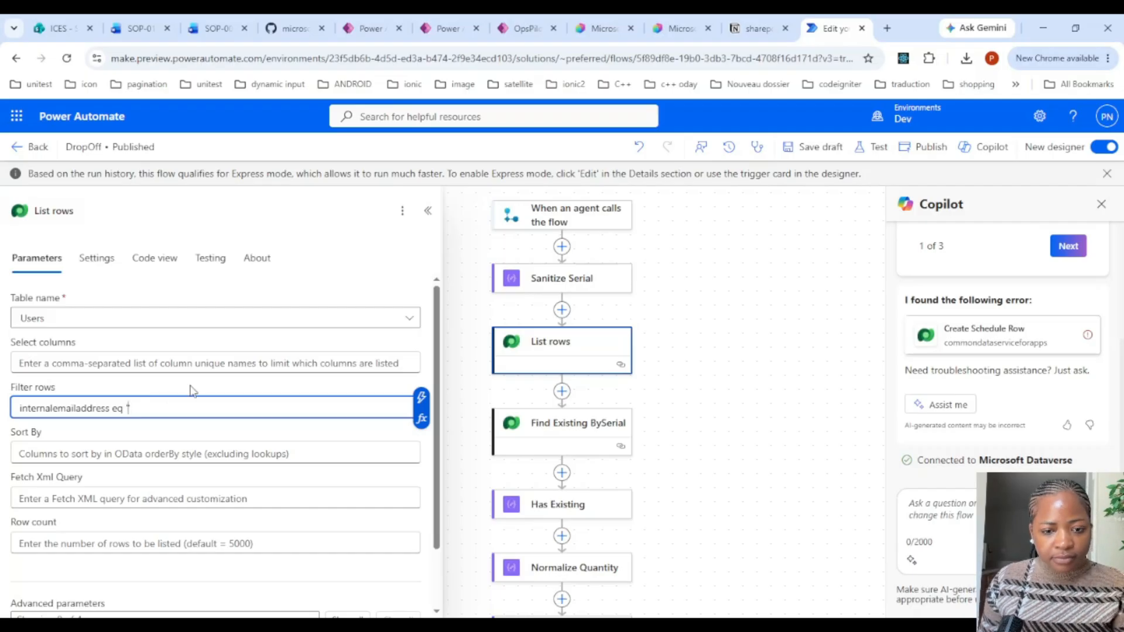
{"action": "left_click", "coordinate": [420, 398]}
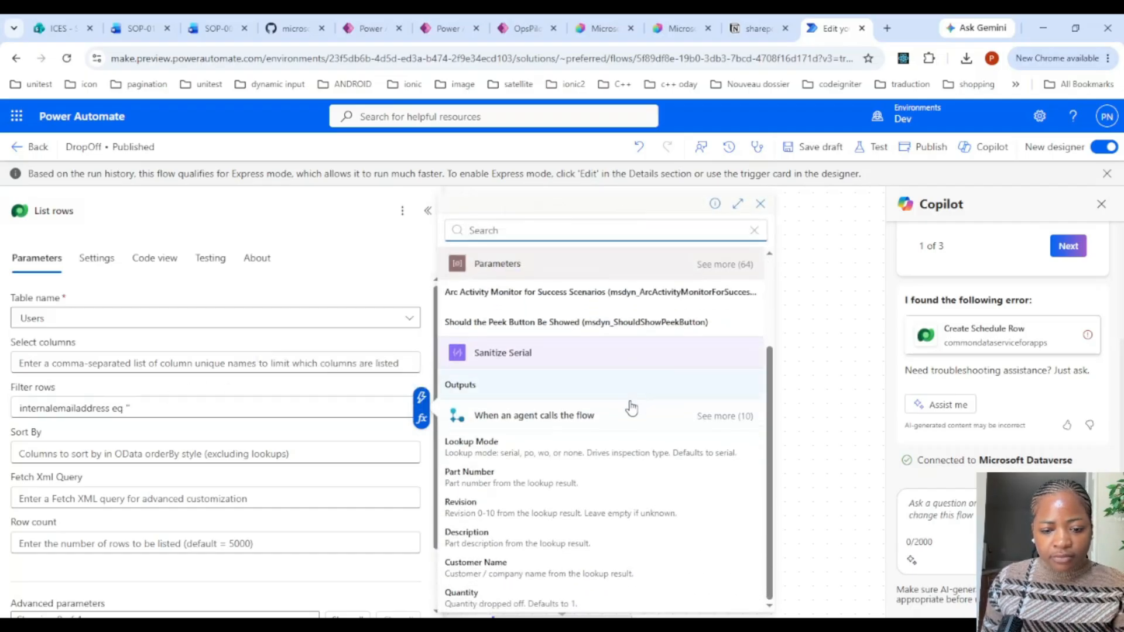
{"action": "left_click", "coordinate": [725, 416]}
{"action": "scroll", "coordinate": [682, 450], "scroll_direction": "down", "scroll_amount": 2}
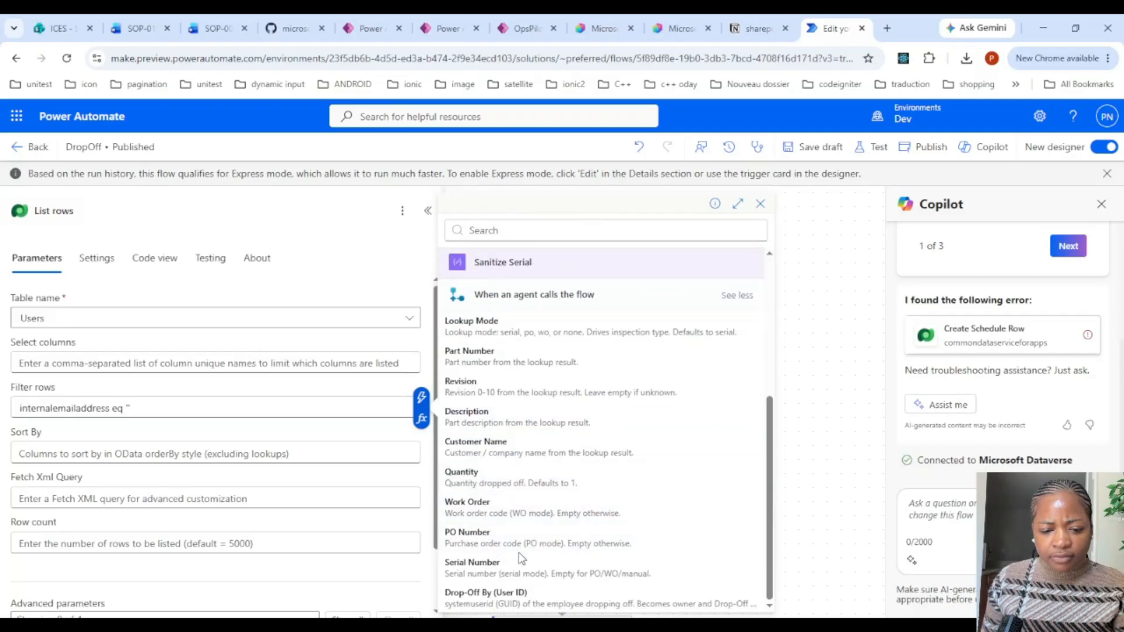
{"action": "left_click", "coordinate": [541, 596]}
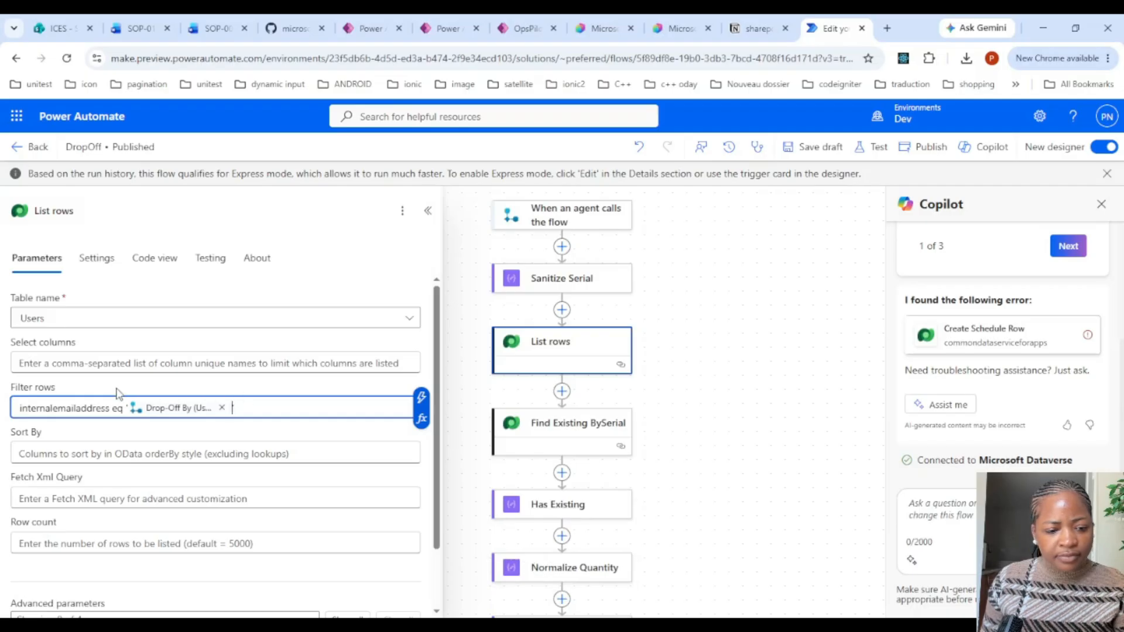
{"action": "type", "text": "'"}
Limit the List rows action to a row count of 1.
{"action": "scroll", "coordinate": [100, 477], "scroll_direction": "down", "scroll_amount": 1}
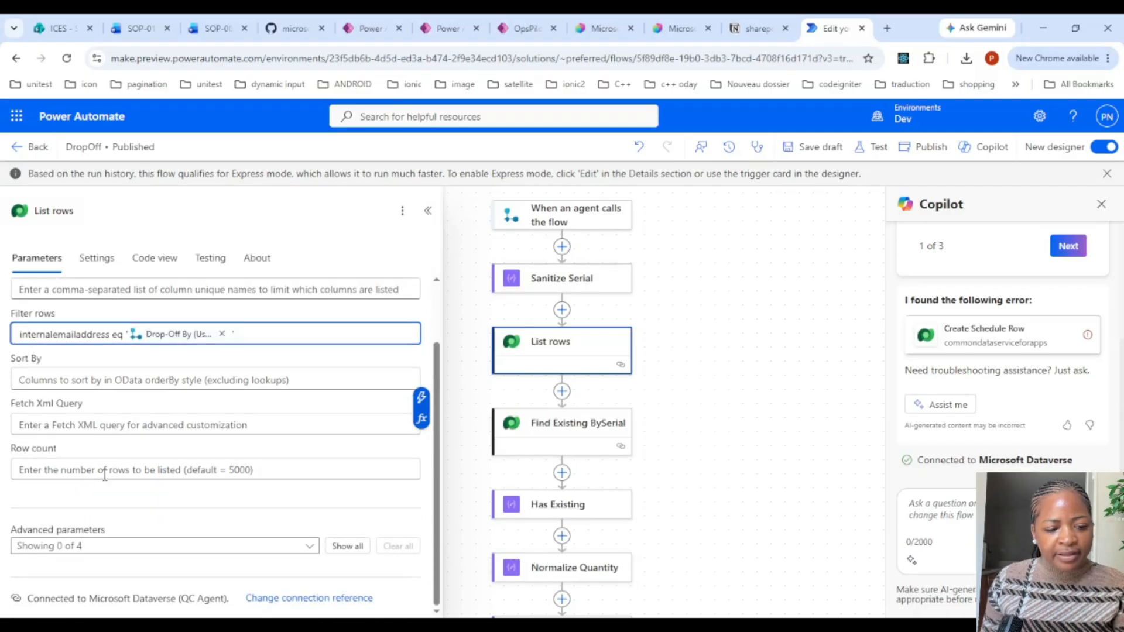
{"action": "left_click", "coordinate": [105, 471]}
{"action": "type", "text": "1"}
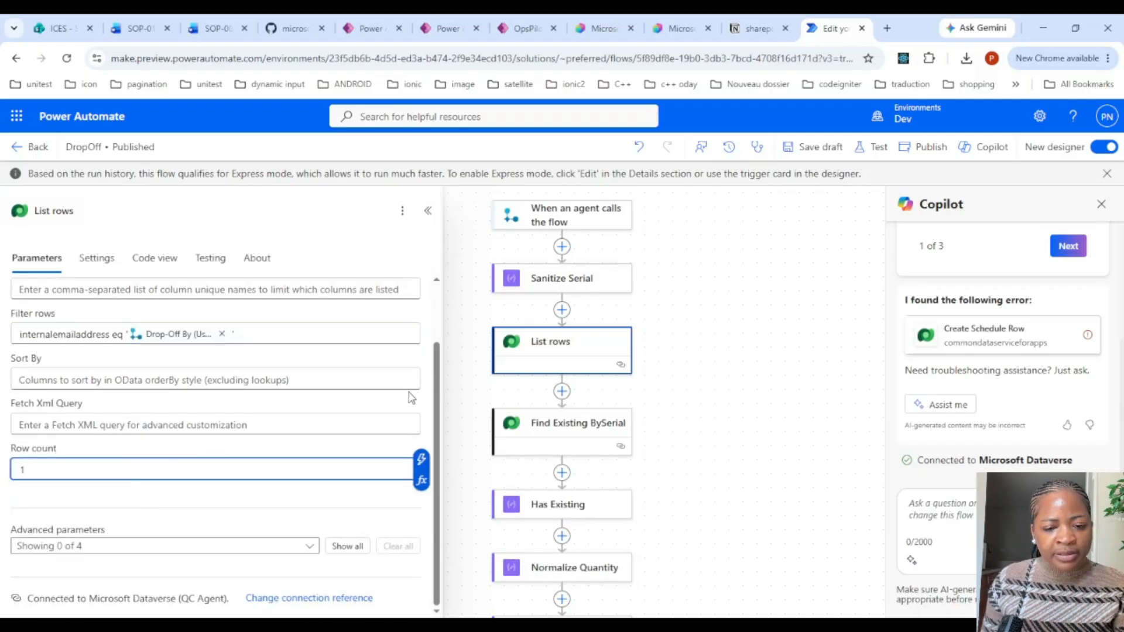
Add a Data Operation Compose action directly after List rows.
{"action": "left_click", "coordinate": [562, 391]}
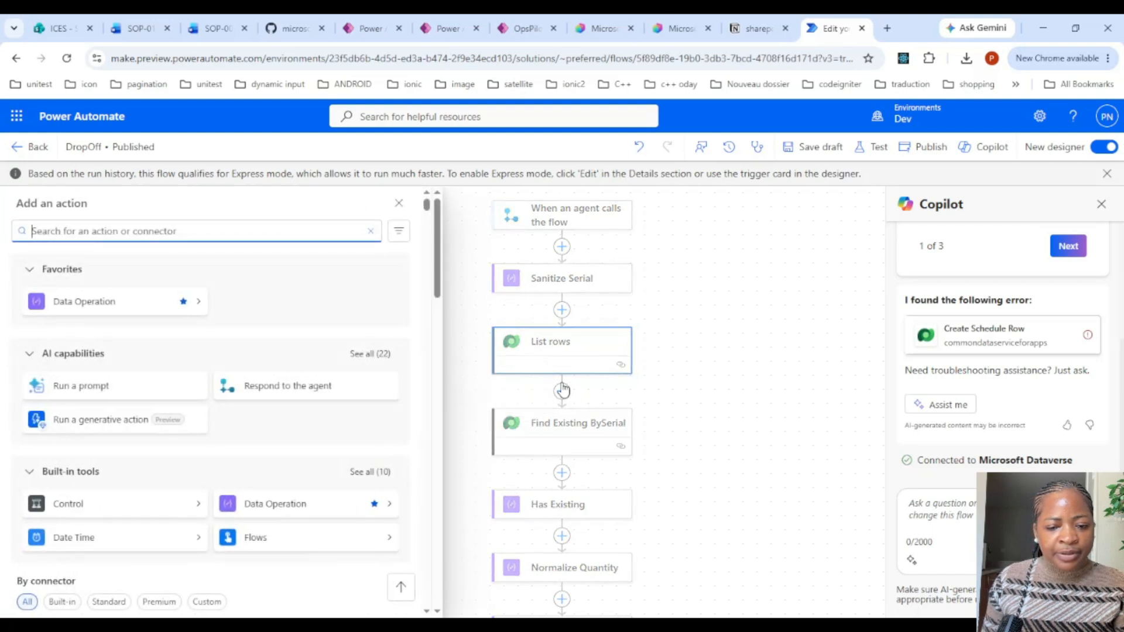
{"action": "type", "text": "compose"}
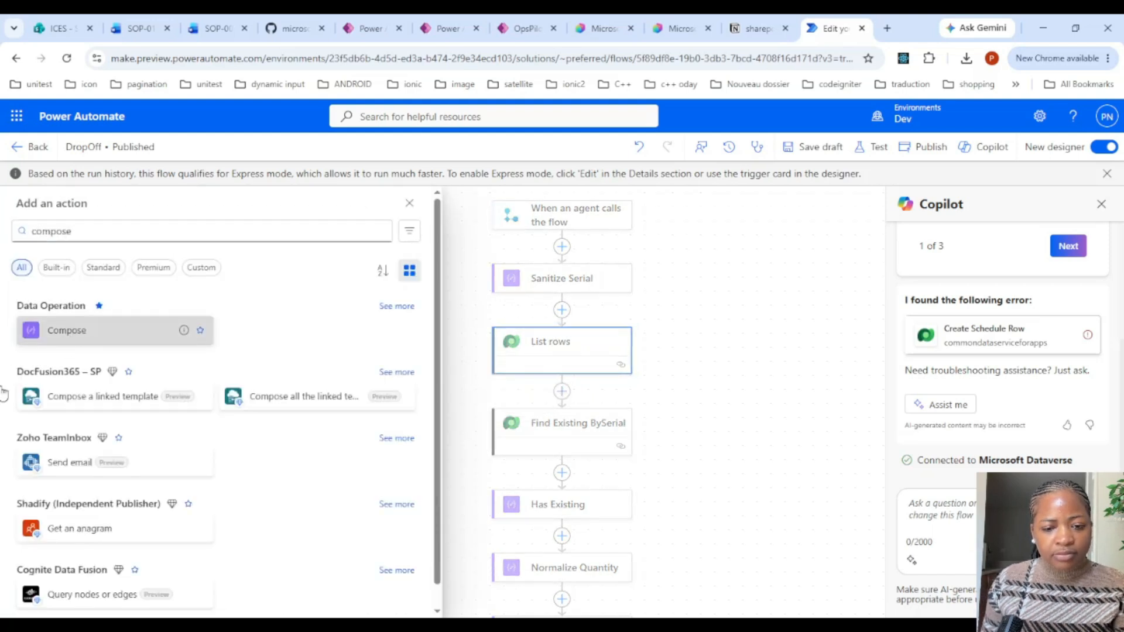
{"action": "left_click", "coordinate": [67, 330]}
{"action": "left_click", "coordinate": [302, 317]}
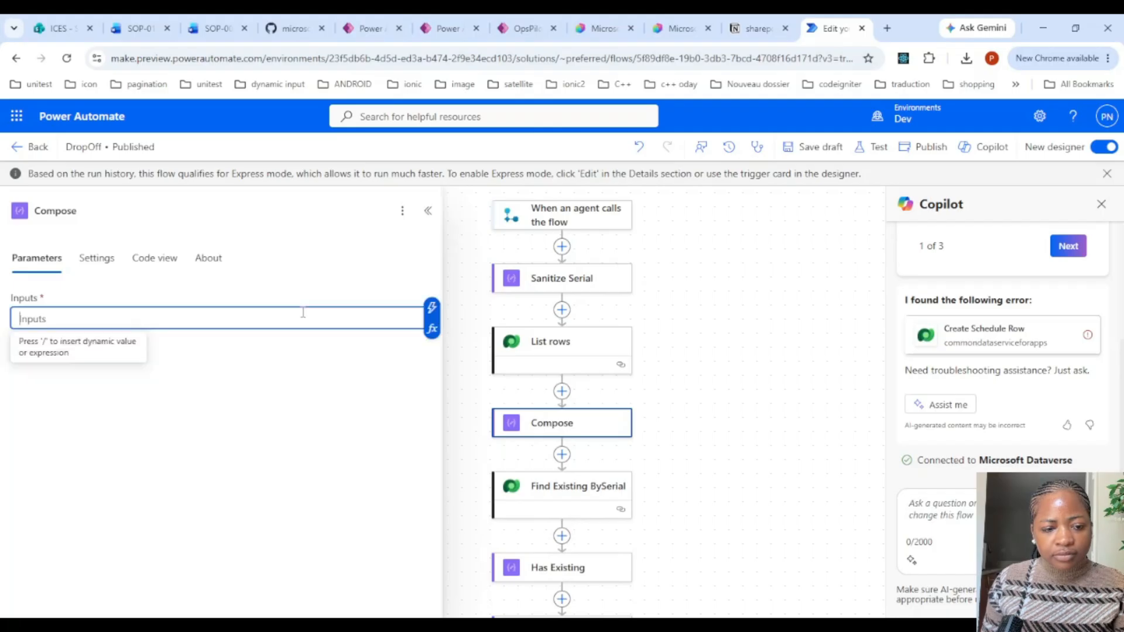
{"action": "left_click", "coordinate": [432, 328]}
{"action": "key", "text": "Escape"}
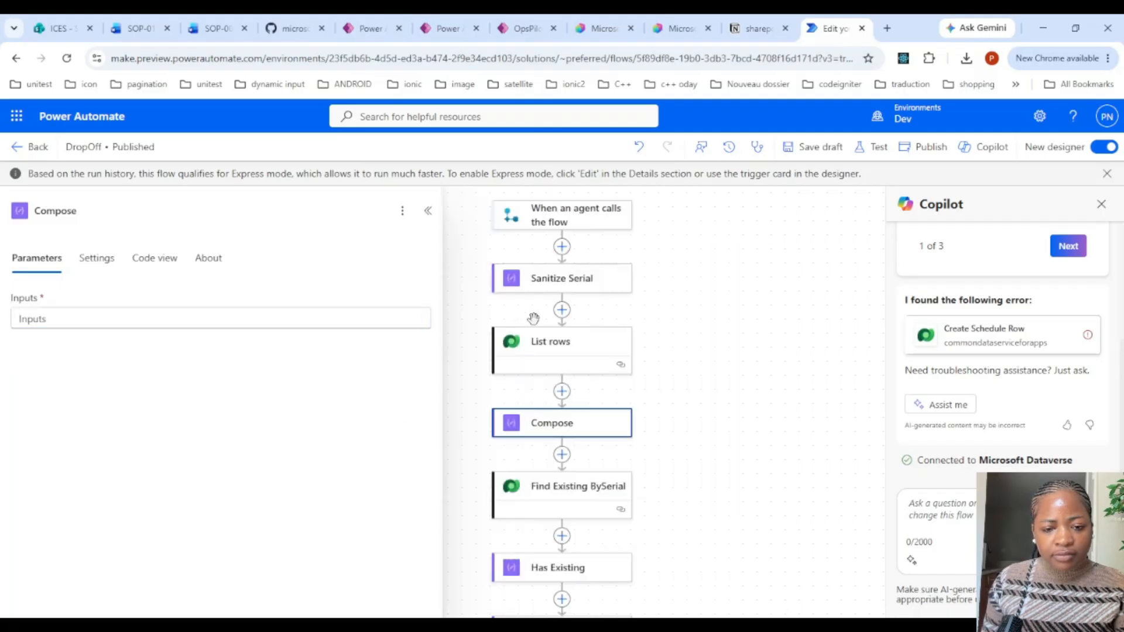
Rename the List rows action as LookupUser.
{"action": "left_click", "coordinate": [540, 354]}
{"action": "left_click", "coordinate": [176, 209]}
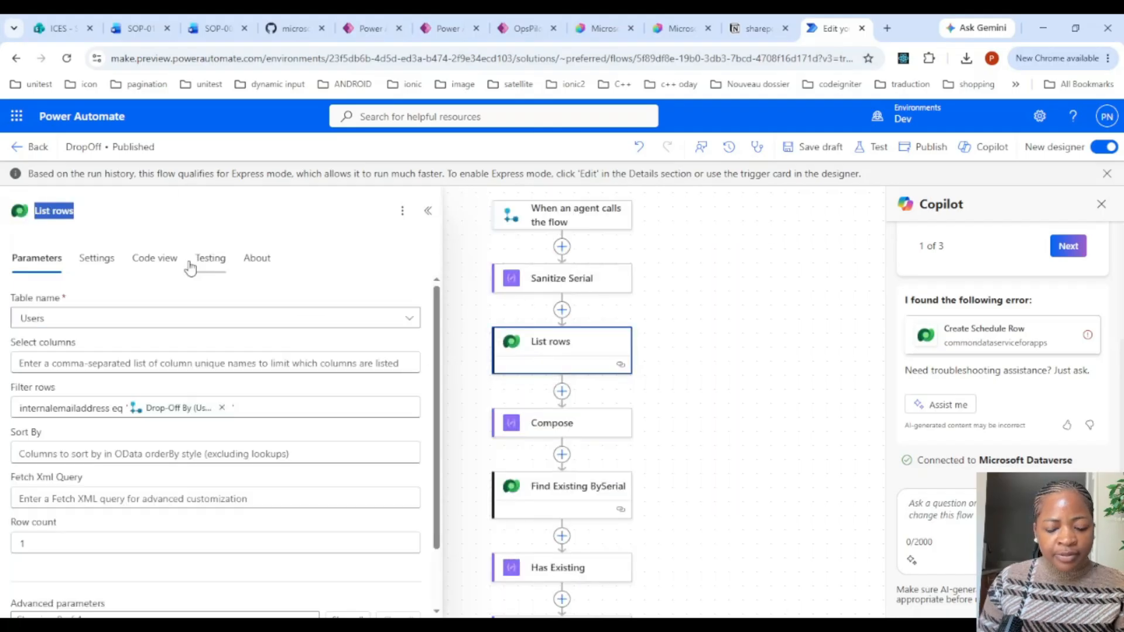
{"action": "type", "text": "LookupUser"}
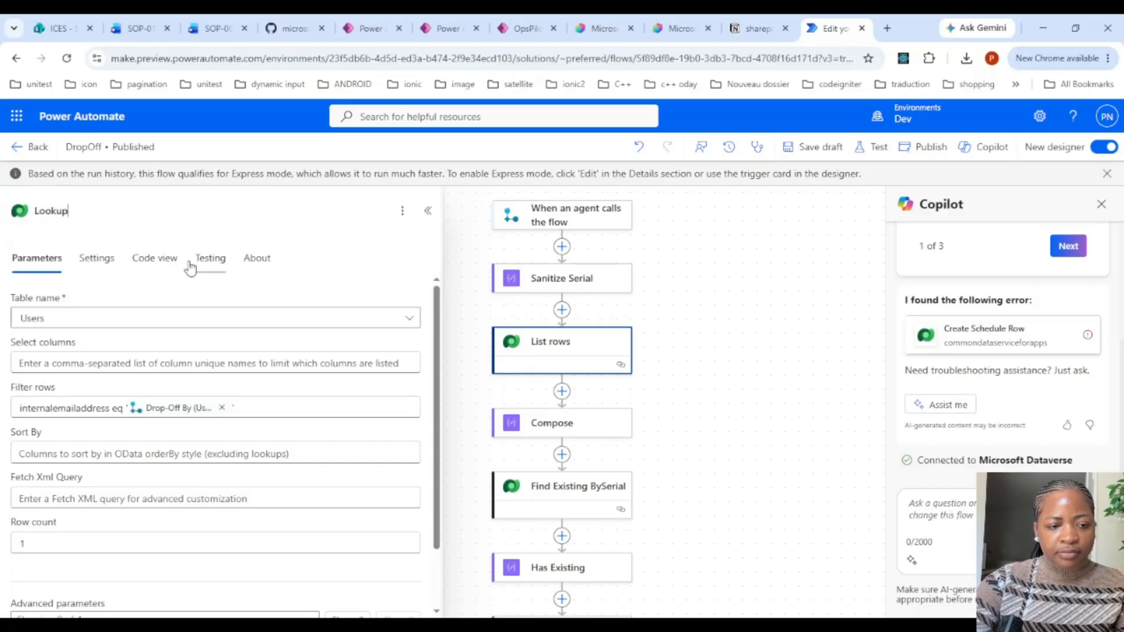
{"action": "left_click", "coordinate": [394, 280]}
Set the Compose input to the expression outputs('LookupUser')?['body/value'][0]?['systemuserid'].
{"action": "left_click", "coordinate": [587, 431]}
{"action": "left_click", "coordinate": [234, 313]}
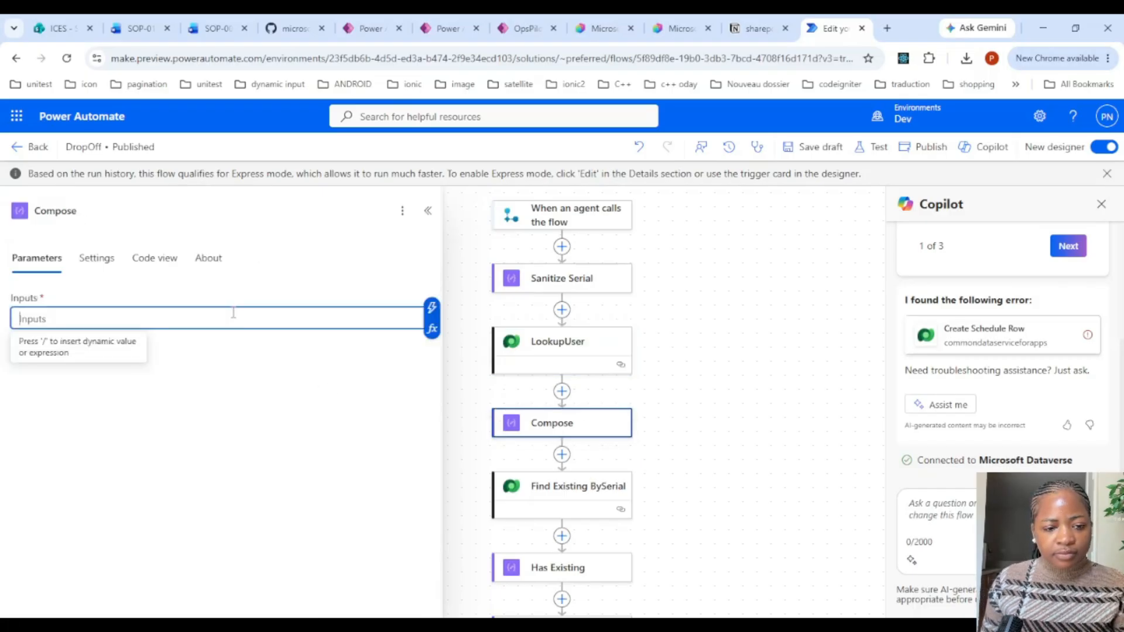
{"action": "left_click", "coordinate": [432, 329]}
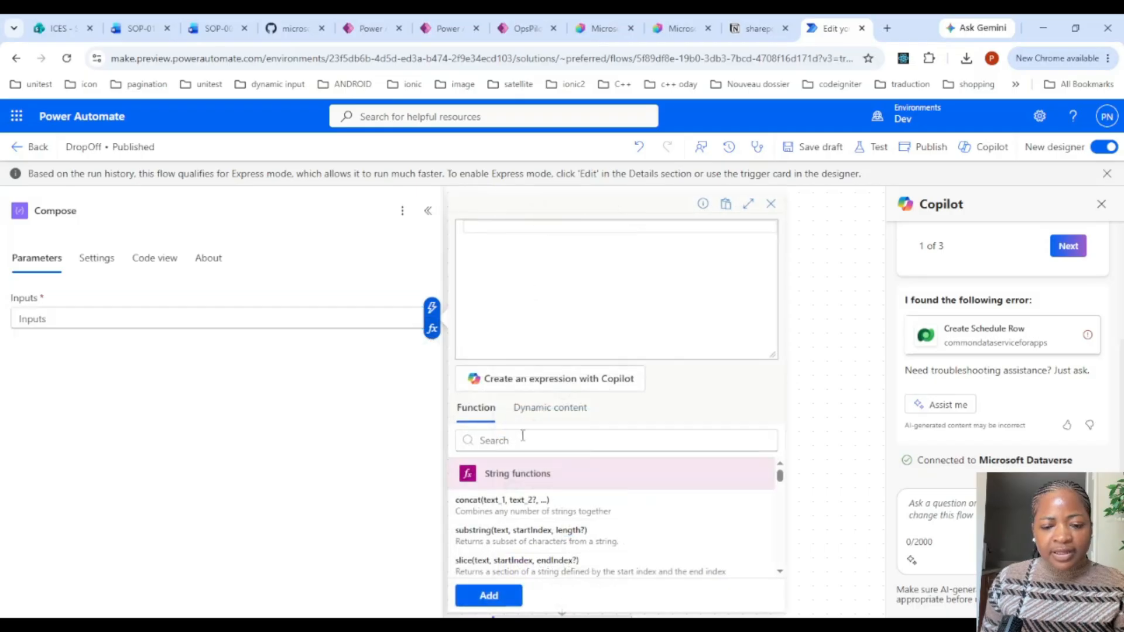
{"action": "left_click", "coordinate": [542, 410]}
{"action": "scroll", "coordinate": [585, 497], "scroll_direction": "down", "scroll_amount": 3}
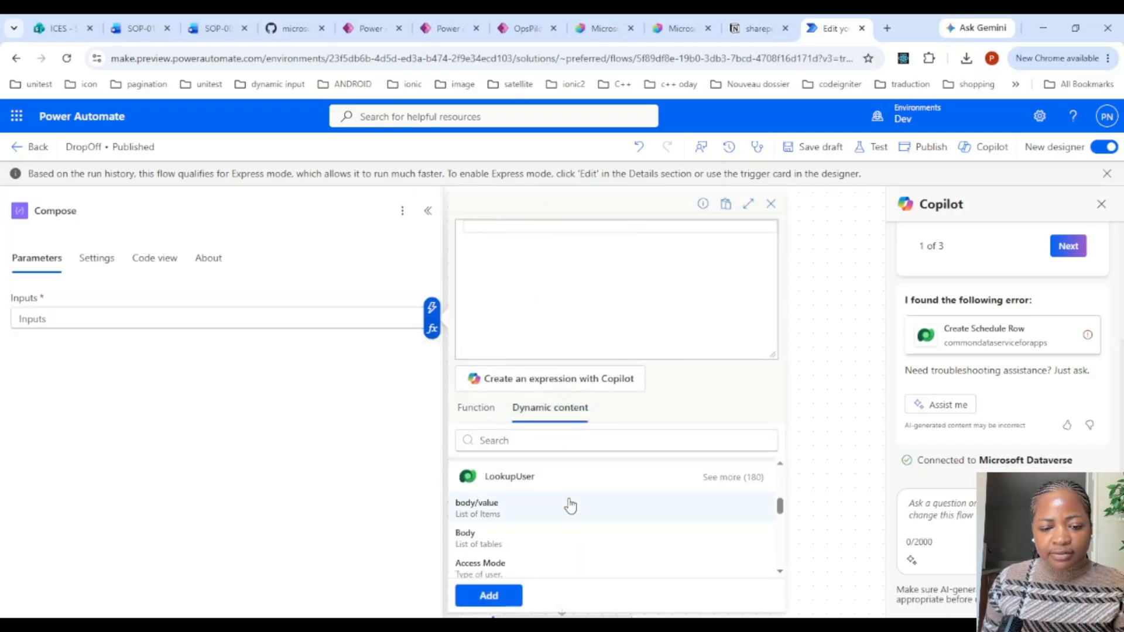
{"action": "left_click", "coordinate": [570, 505]}
{"action": "type", "text": "["}
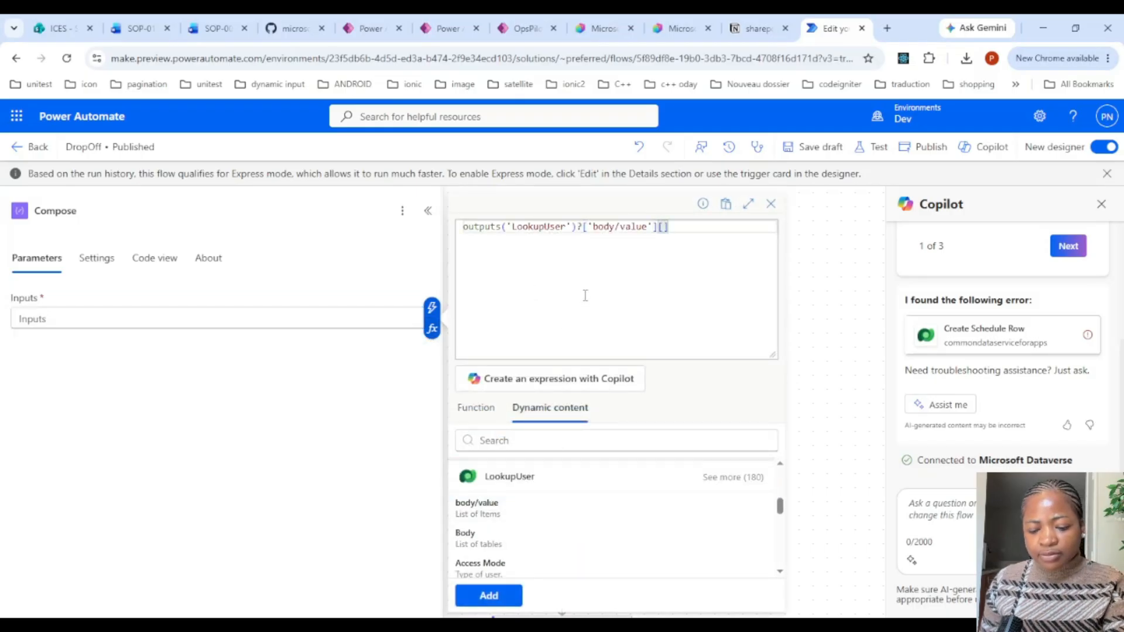
{"action": "type", "text": "0"}
{"action": "left_click", "coordinate": [690, 226]}
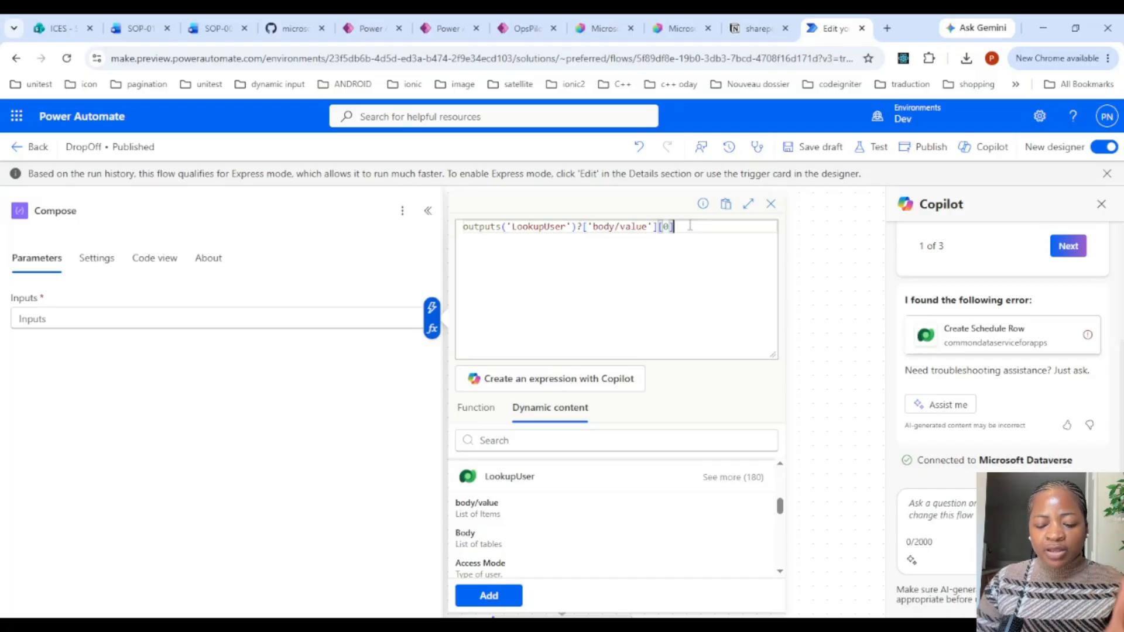
{"action": "type", "text": "?['systemus"}
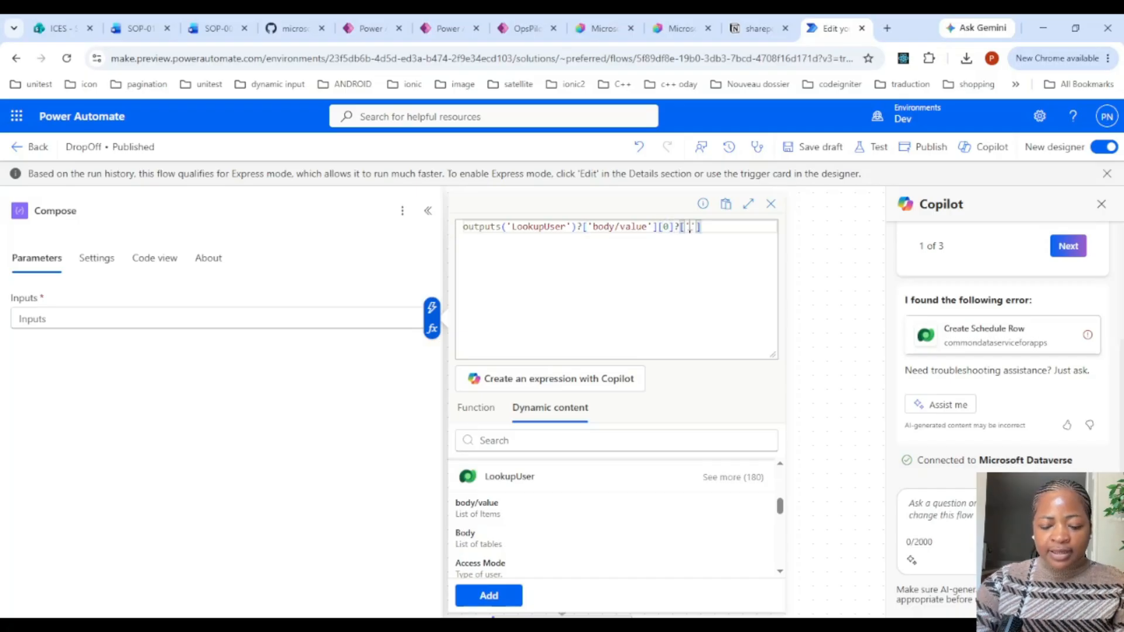
{"action": "type", "text": "erid"}
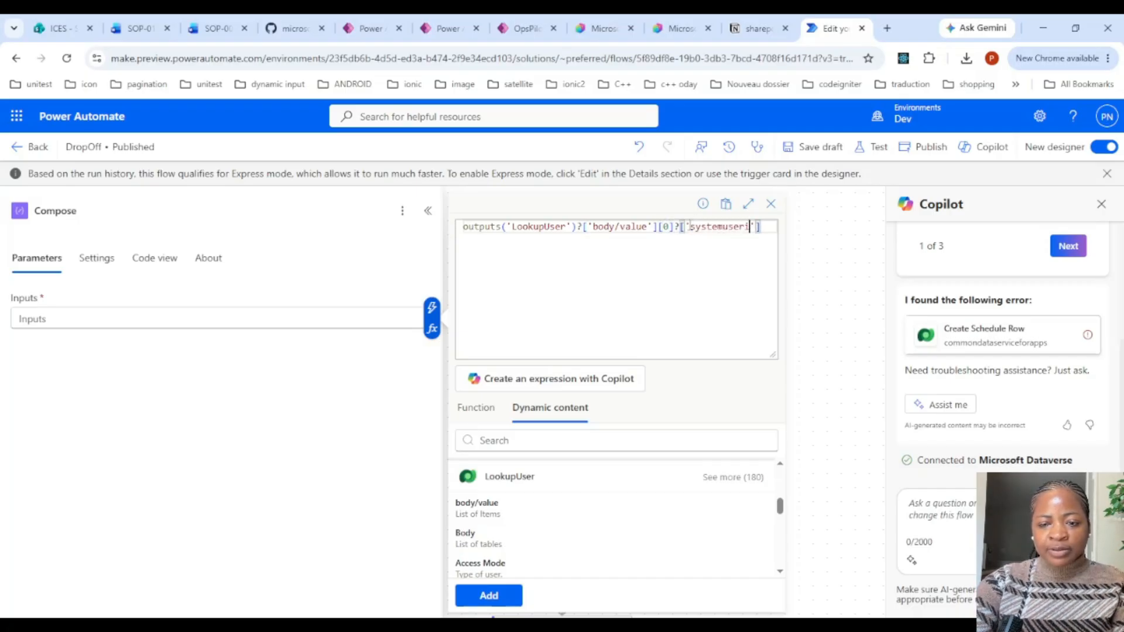
{"action": "left_click", "coordinate": [489, 596]}
Rename the Compose action as MyGuild.
{"action": "double_click", "coordinate": [142, 200]}
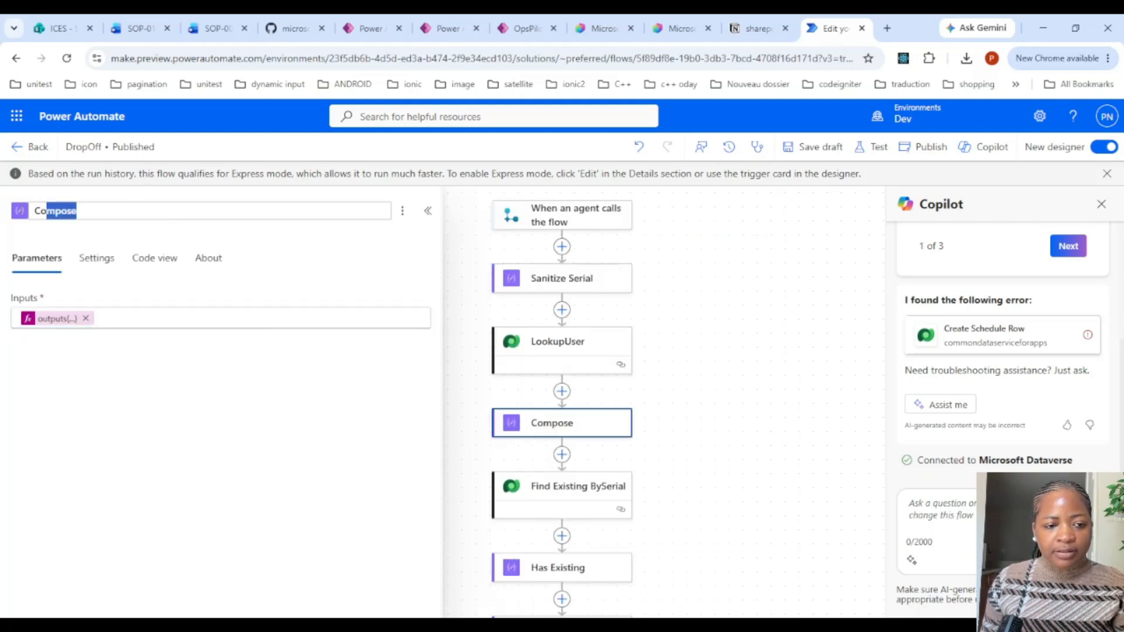
{"action": "type", "text": "M"}
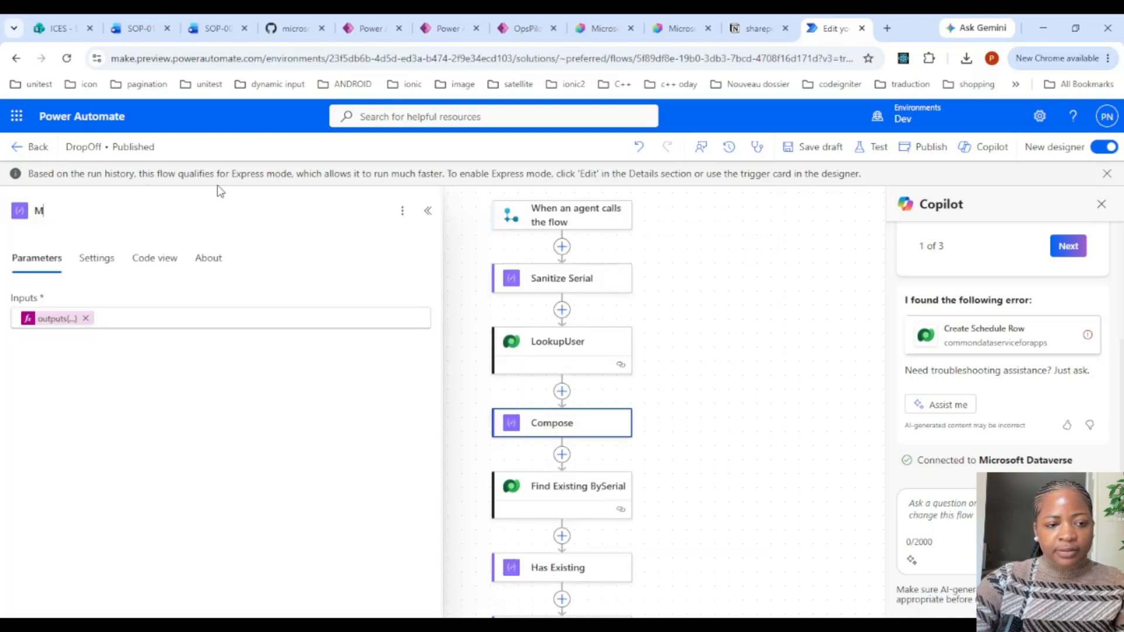
{"action": "type", "text": "yGui"}
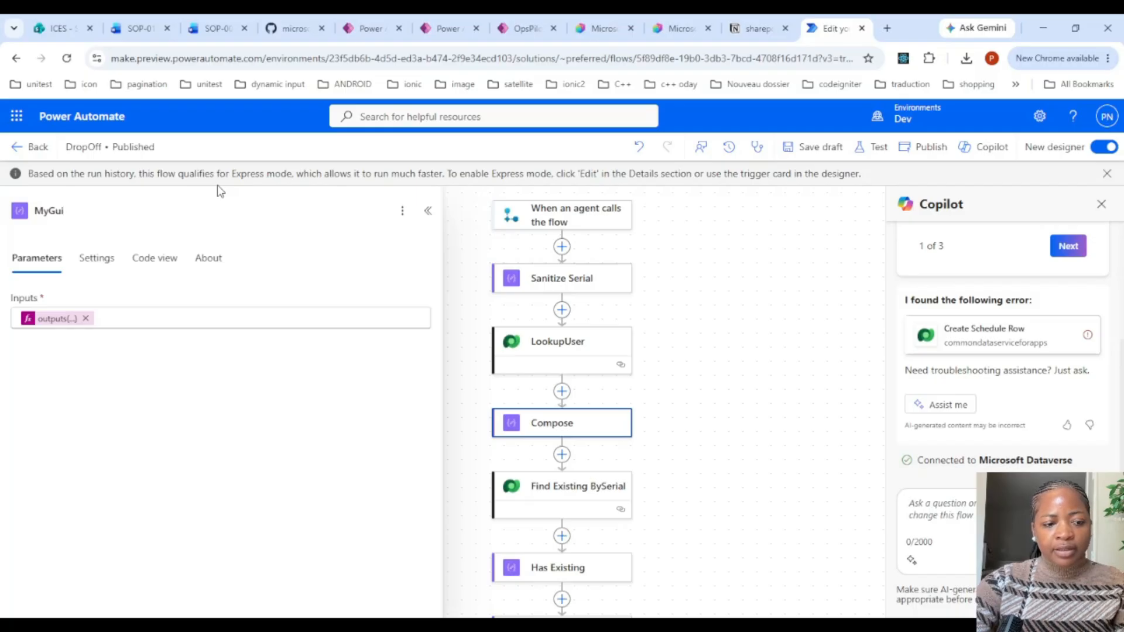
{"action": "type", "text": "ld"}
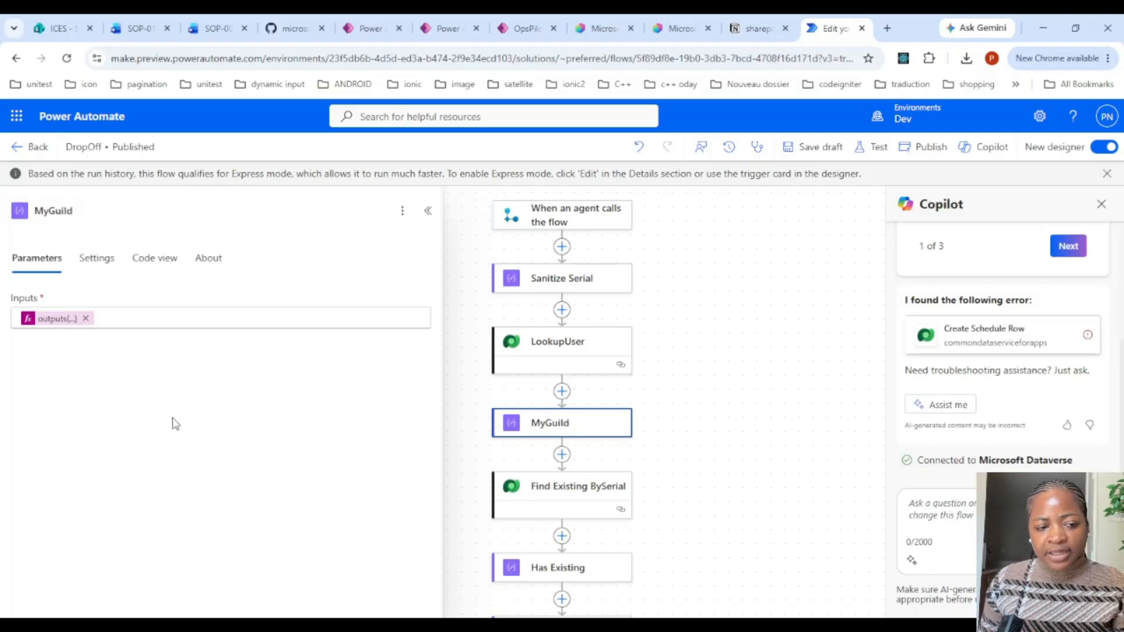
Check the Filter rows setting of the Find Existing BySerial action.
{"action": "scroll", "coordinate": [589, 371], "scroll_direction": "down", "scroll_amount": 2}
{"action": "left_click", "coordinate": [581, 356]}
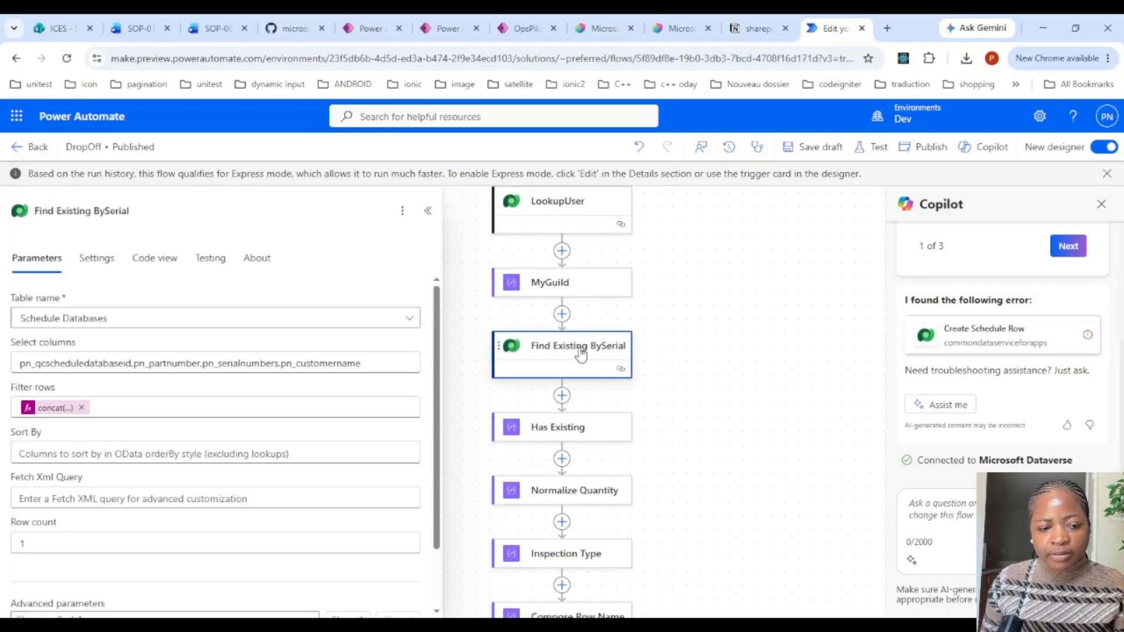
{"action": "left_click", "coordinate": [41, 408]}
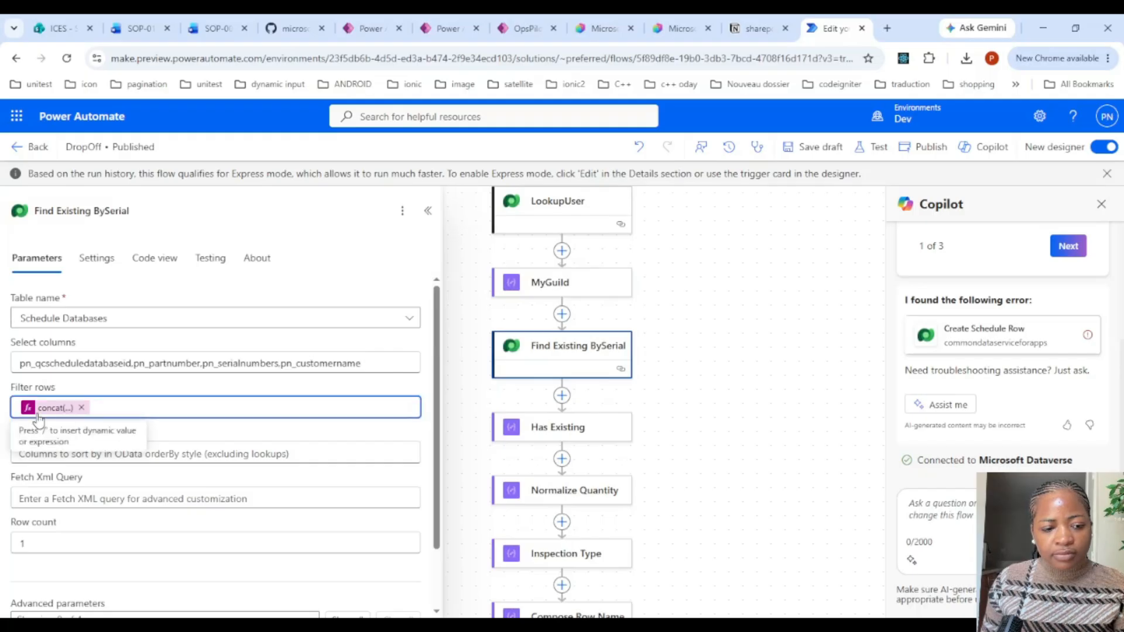
{"action": "left_click", "coordinate": [793, 336]}
Expand the False branch of Branch On Existing and open the Create Schedule Row action at its advanced parameters.
{"action": "scroll", "coordinate": [779, 337], "scroll_direction": "down", "scroll_amount": 6}
{"action": "left_click", "coordinate": [622, 294]}
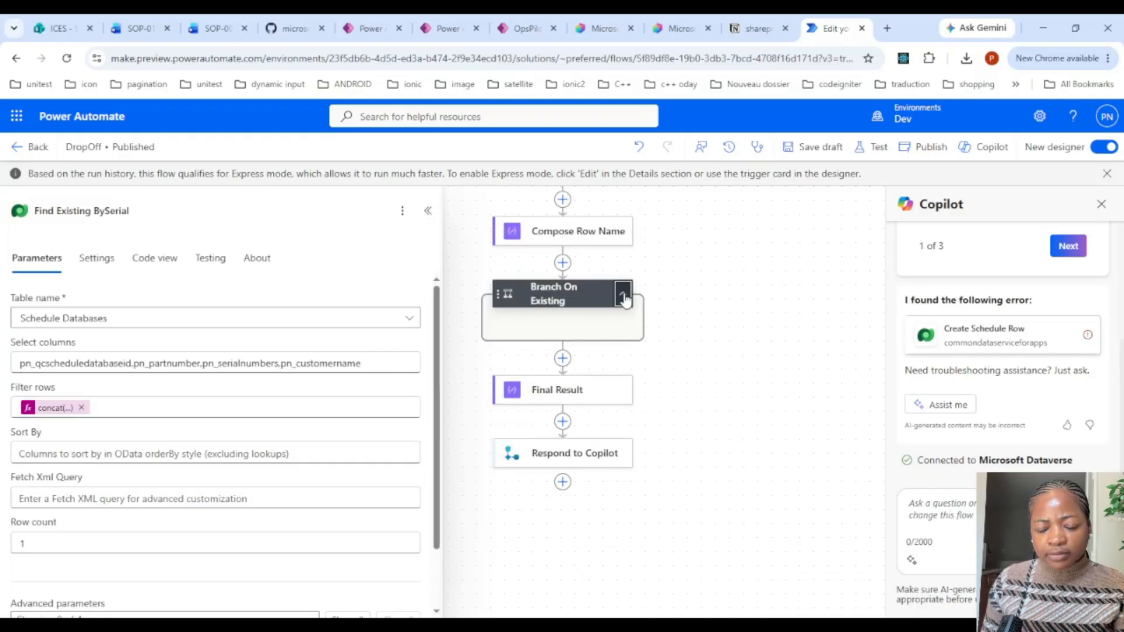
{"action": "left_click", "coordinate": [770, 344]}
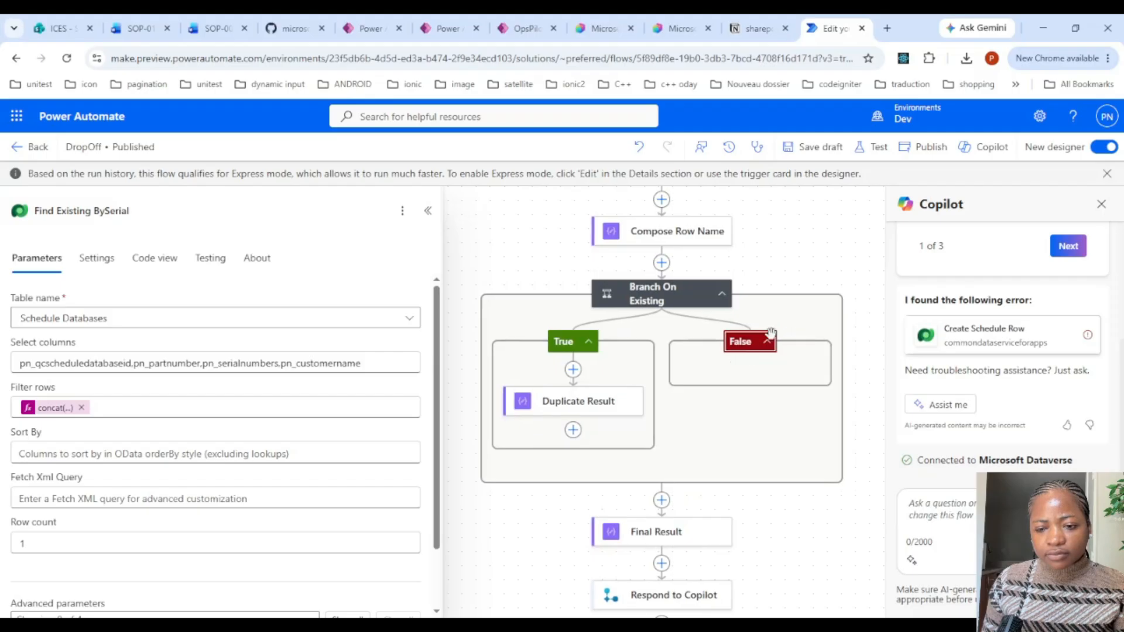
{"action": "left_click", "coordinate": [556, 410]}
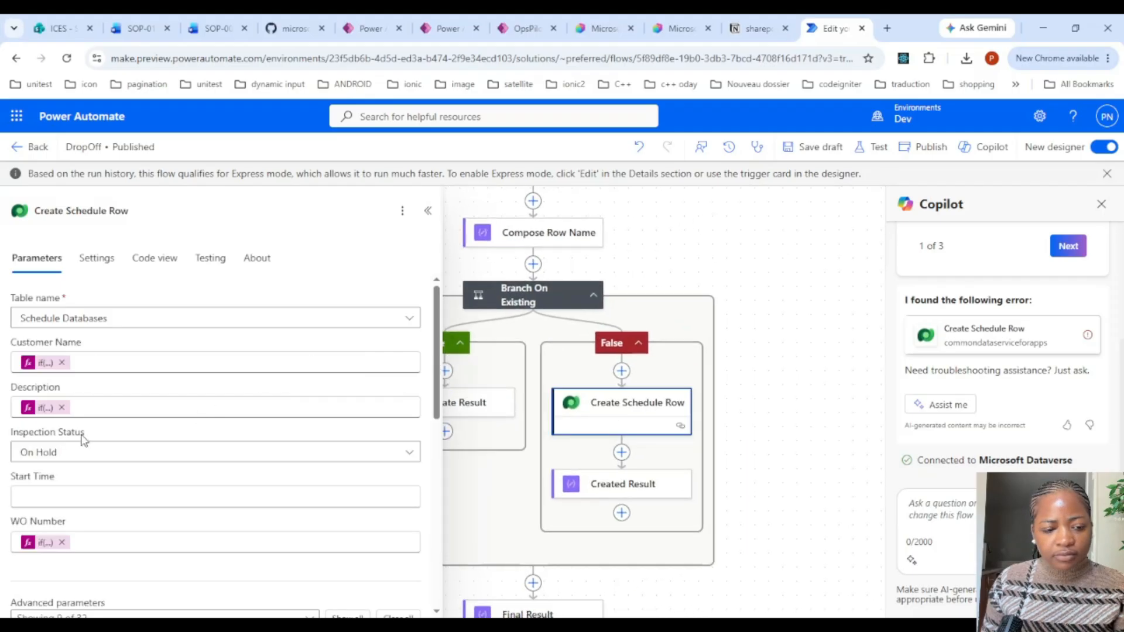
{"action": "scroll", "coordinate": [180, 379], "scroll_direction": "down", "scroll_amount": 1}
{"action": "scroll", "coordinate": [180, 379], "scroll_direction": "down", "scroll_amount": 5}
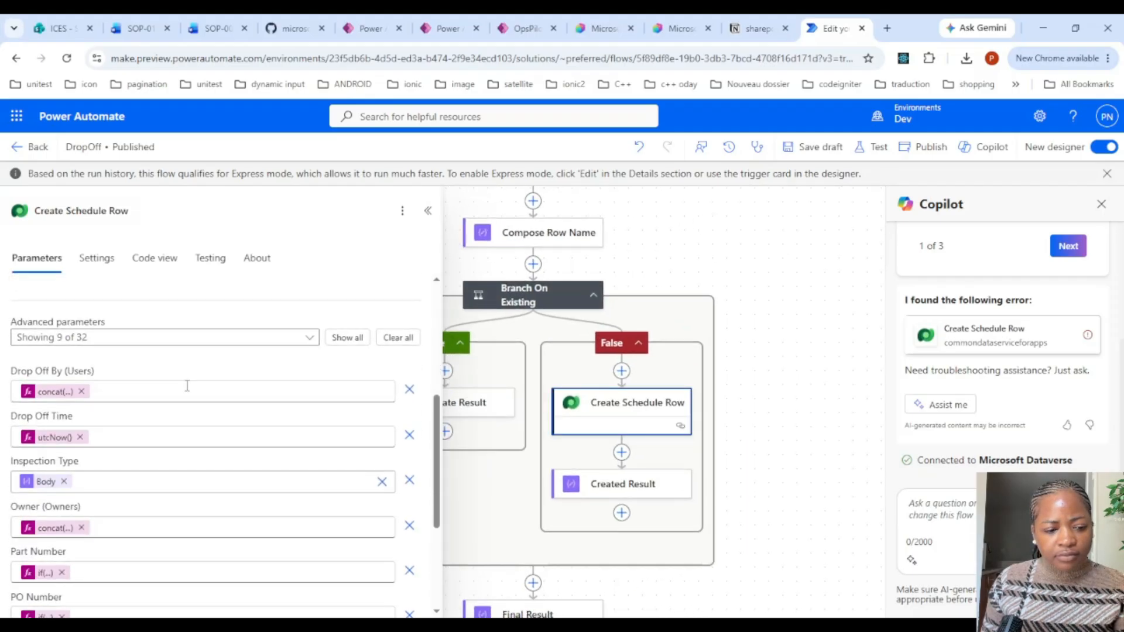
Set the Drop Off By (Users) expression in Create Schedule Row to concat('systemusers(', outputs('MyGuild'), ')').
{"action": "left_click", "coordinate": [53, 392]}
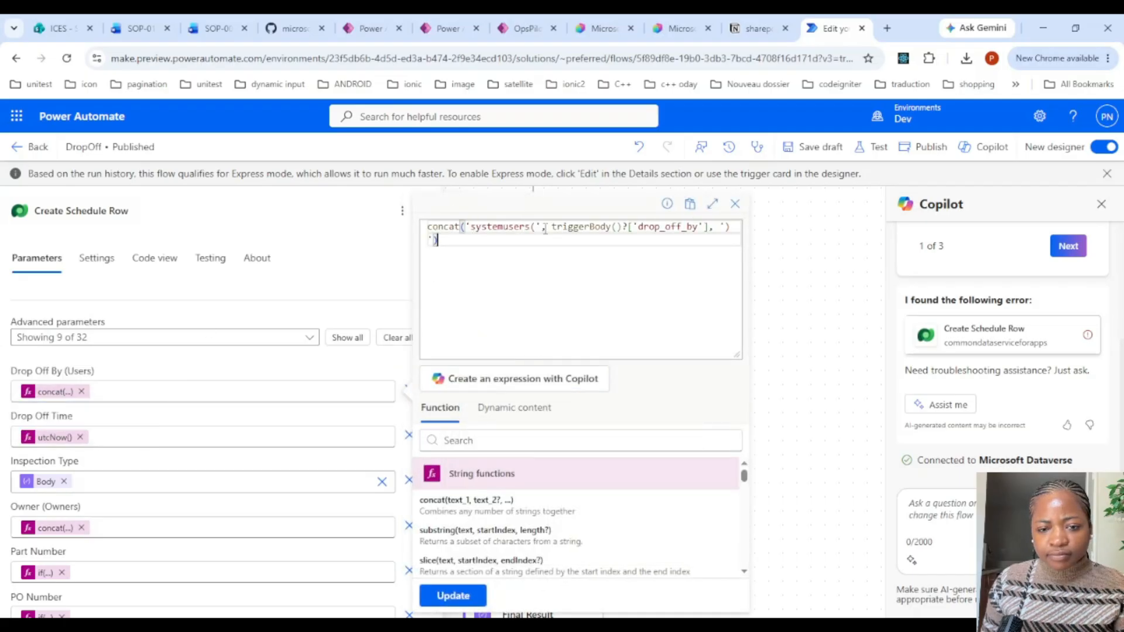
{"action": "left_click_drag", "start_coordinate": [551, 226], "coordinate": [708, 228]}
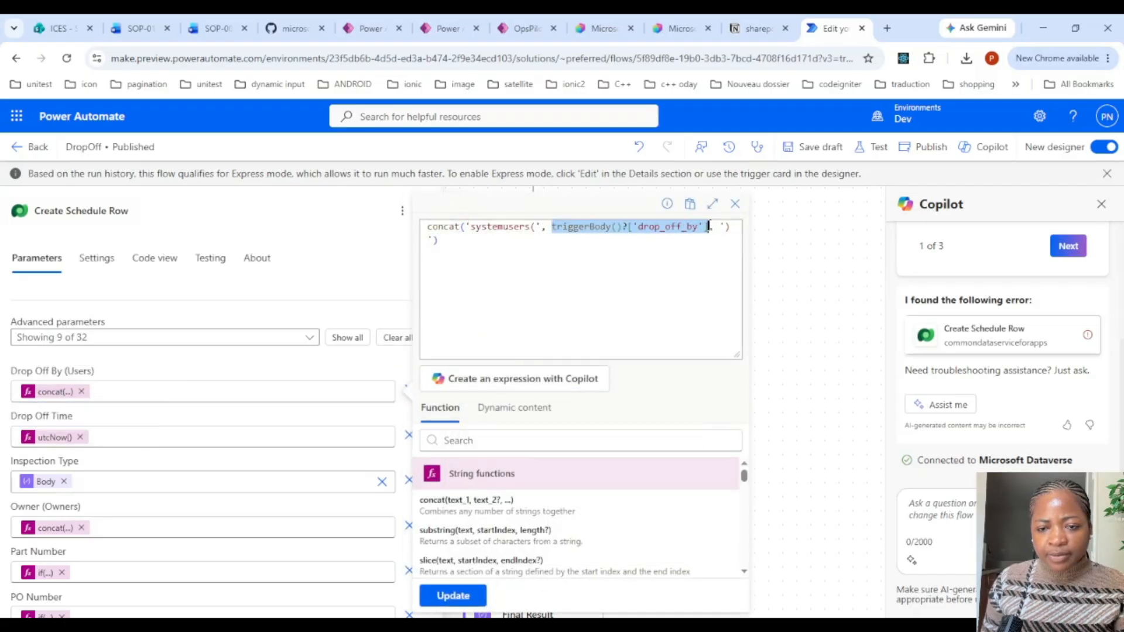
{"action": "key", "text": "BackSpace"}
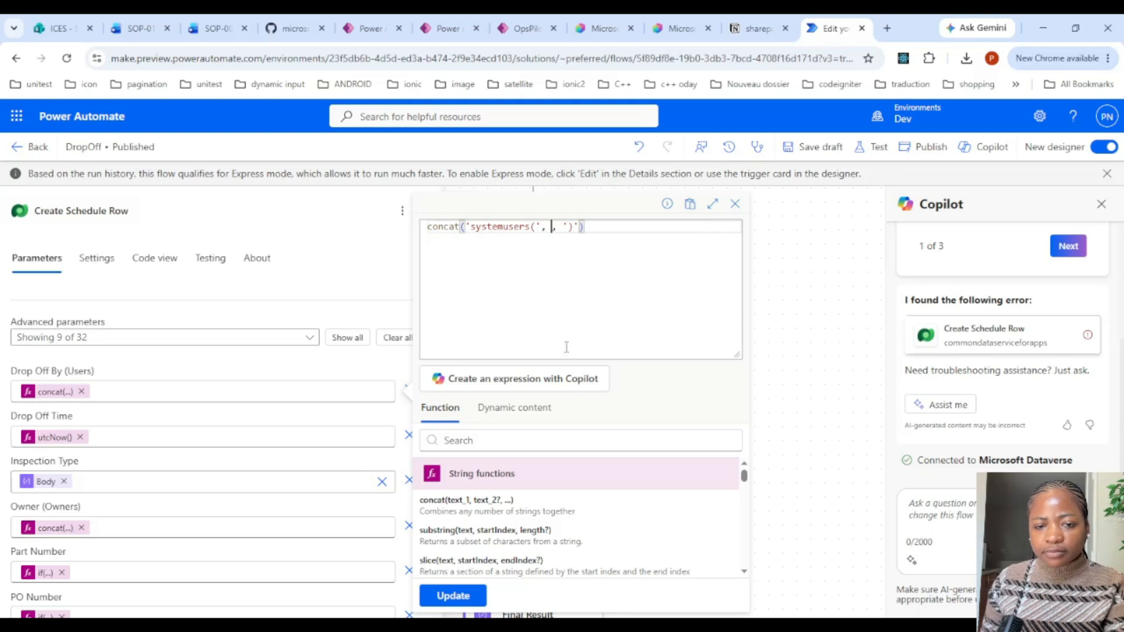
{"action": "left_click", "coordinate": [536, 408]}
{"action": "scroll", "coordinate": [642, 506], "scroll_direction": "down", "scroll_amount": 5}
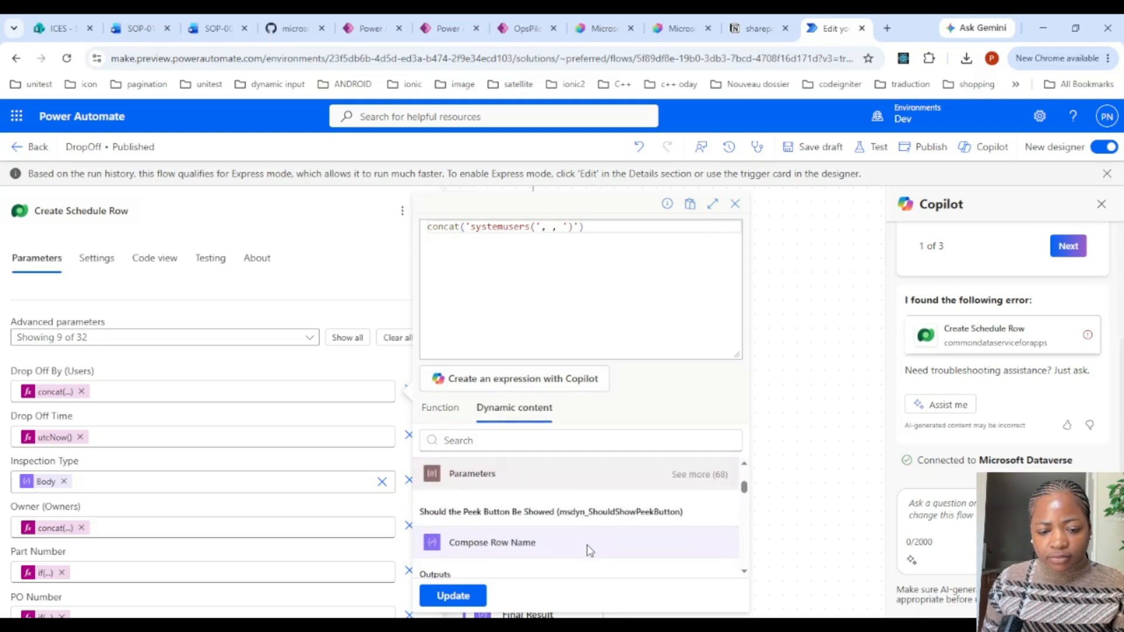
{"action": "scroll", "coordinate": [590, 550], "scroll_direction": "down", "scroll_amount": 5}
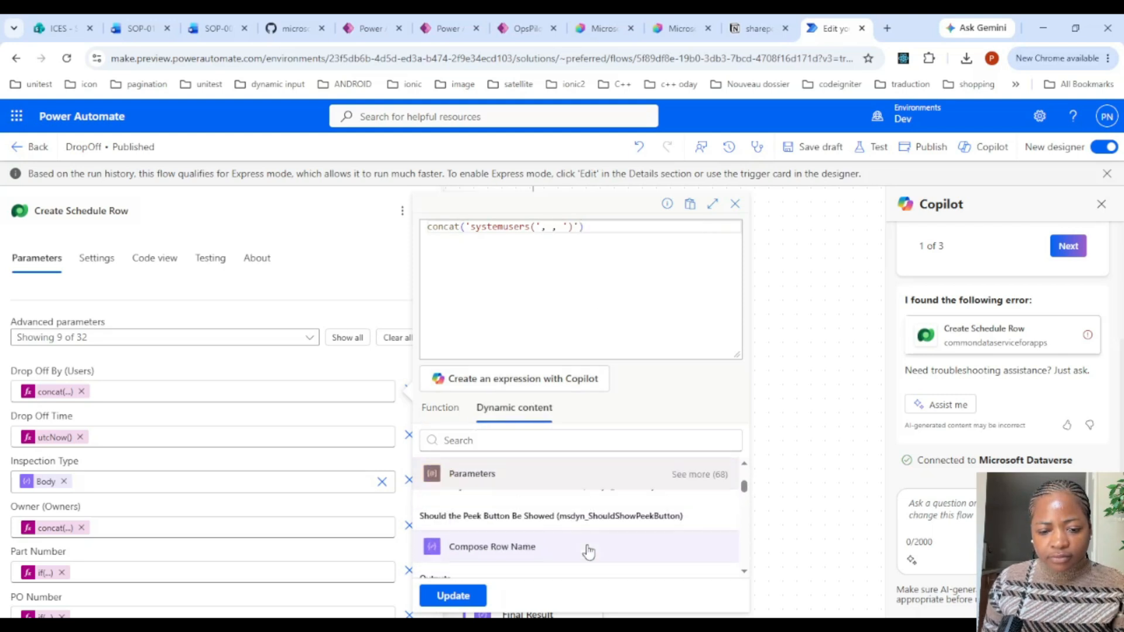
{"action": "scroll", "coordinate": [590, 550], "scroll_direction": "down", "scroll_amount": 5}
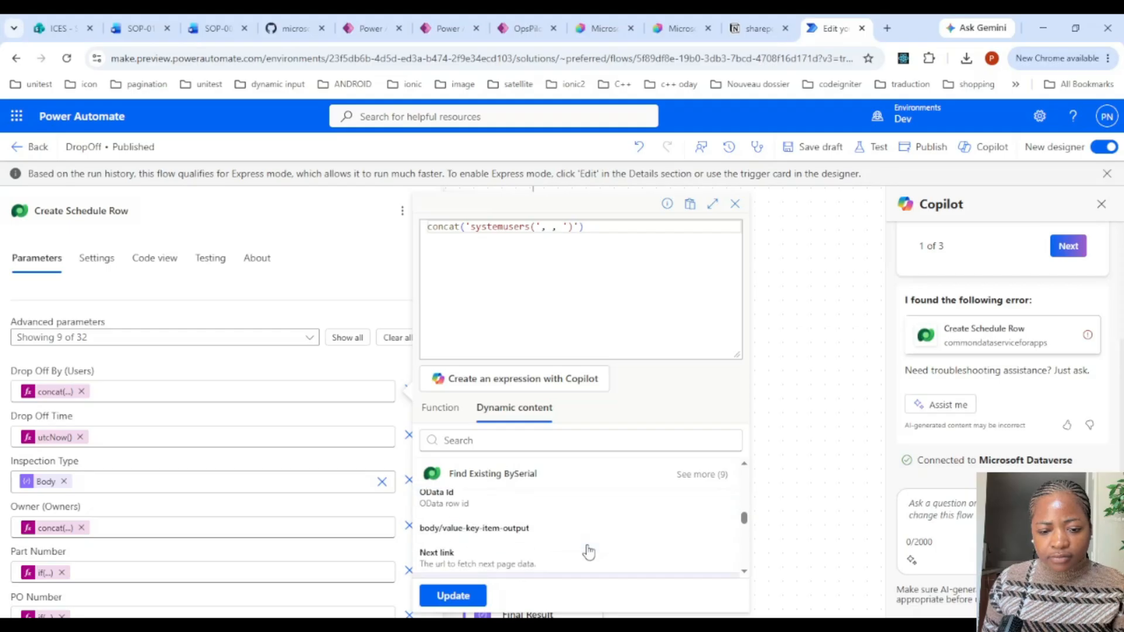
{"action": "scroll", "coordinate": [589, 552], "scroll_direction": "down", "scroll_amount": 2}
{"action": "scroll", "coordinate": [588, 552], "scroll_direction": "up", "scroll_amount": 2}
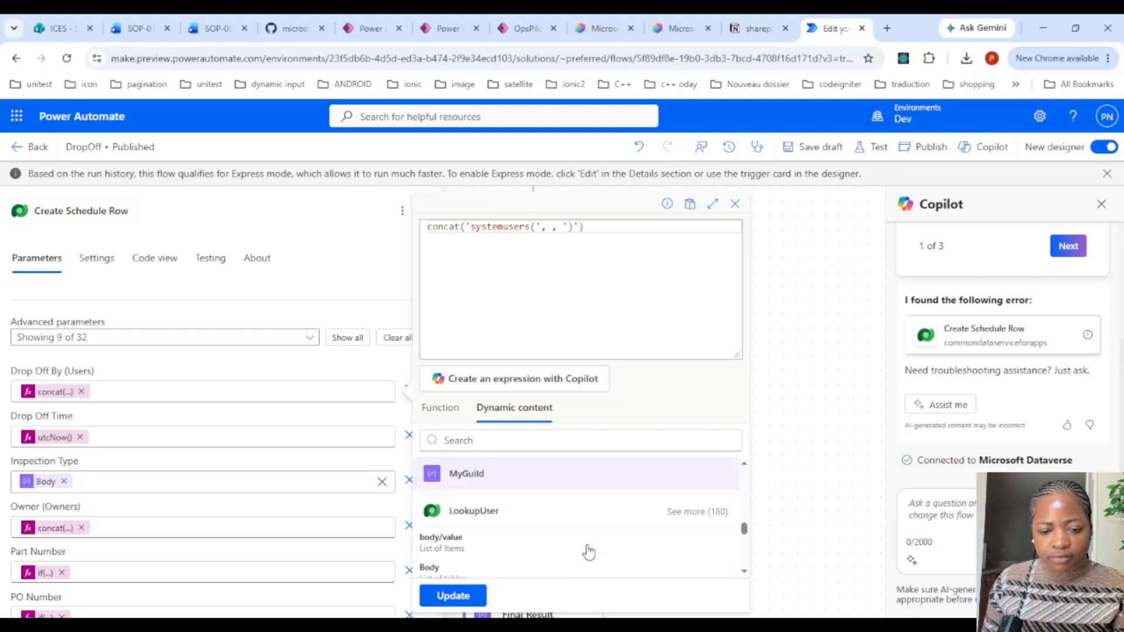
{"action": "left_click", "coordinate": [537, 551]}
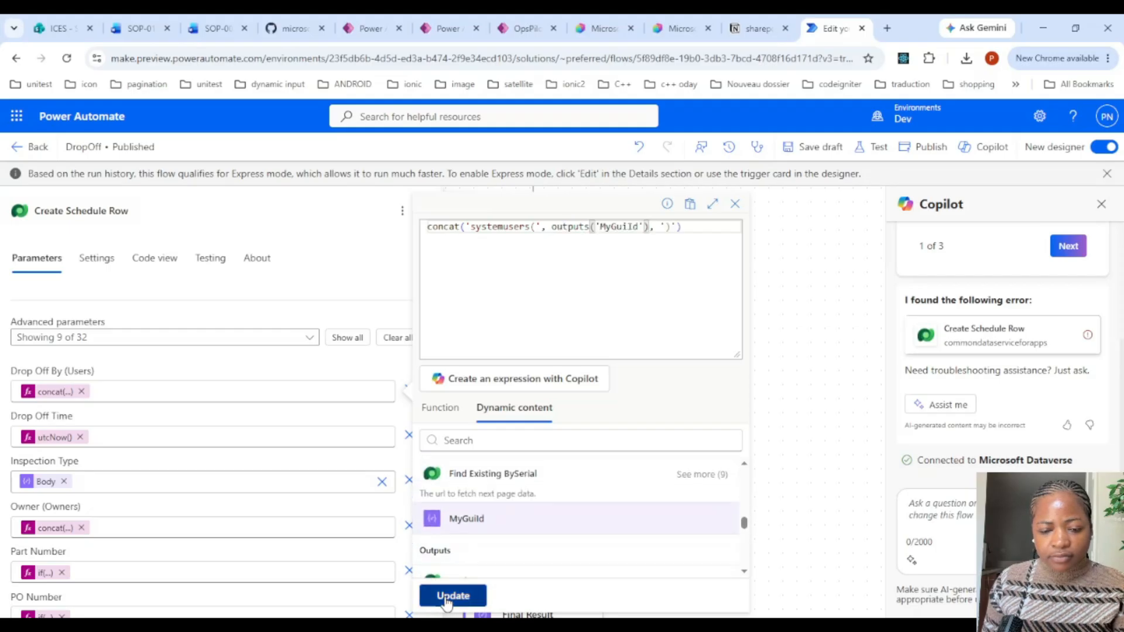
{"action": "left_click", "coordinate": [453, 595]}
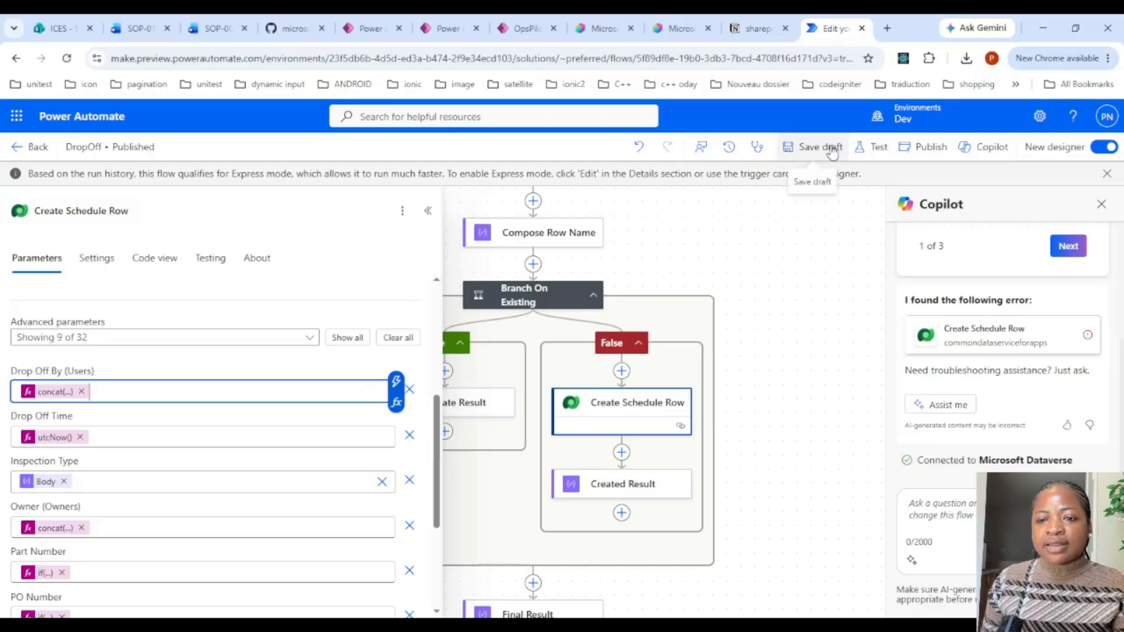
Save the DropOff flow as a draft and try to publish it.
{"action": "left_click", "coordinate": [802, 153]}
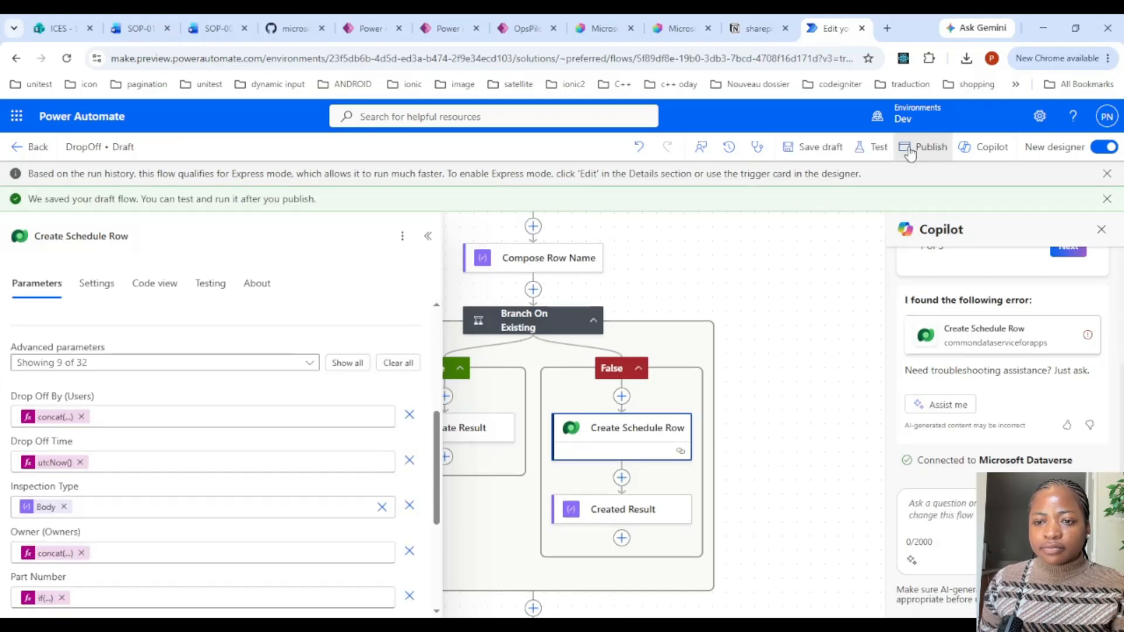
{"action": "left_click", "coordinate": [909, 151]}
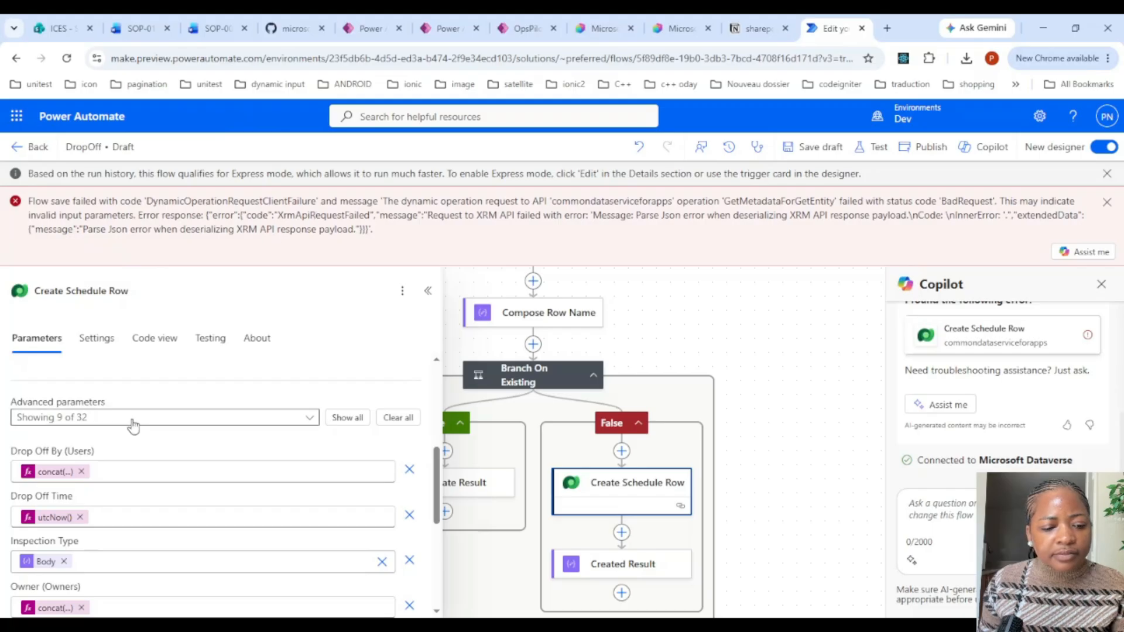
Examine Create Schedule Row's parameters and the connection references available for it, without switching the connection.
{"action": "scroll", "coordinate": [248, 422], "scroll_direction": "down", "scroll_amount": 5}
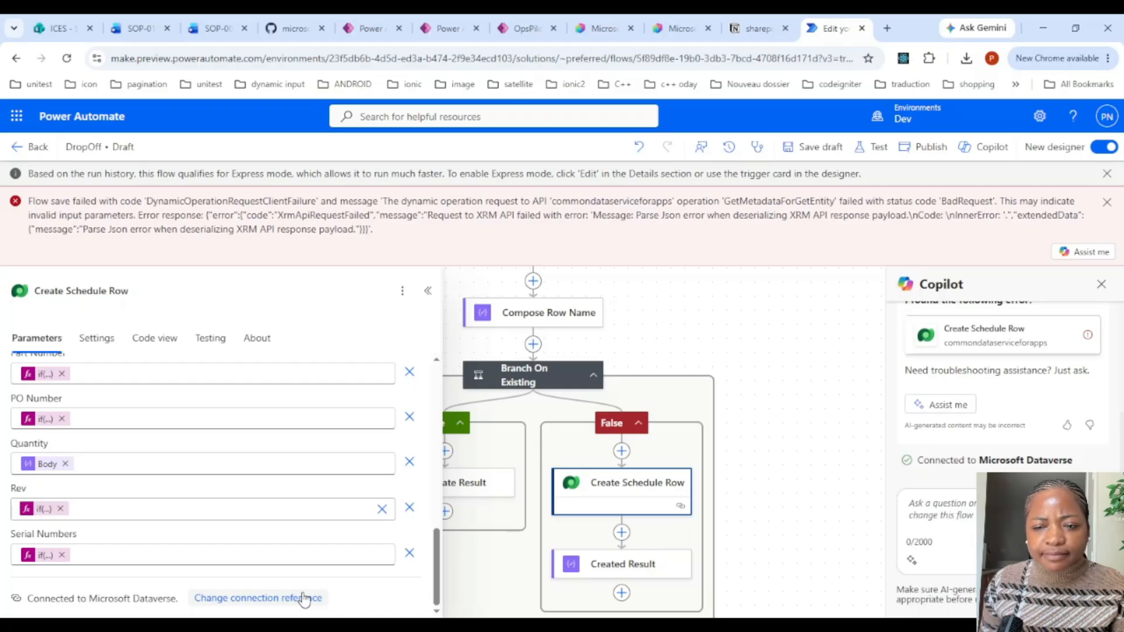
{"action": "scroll", "coordinate": [269, 527], "scroll_direction": "up", "scroll_amount": 5}
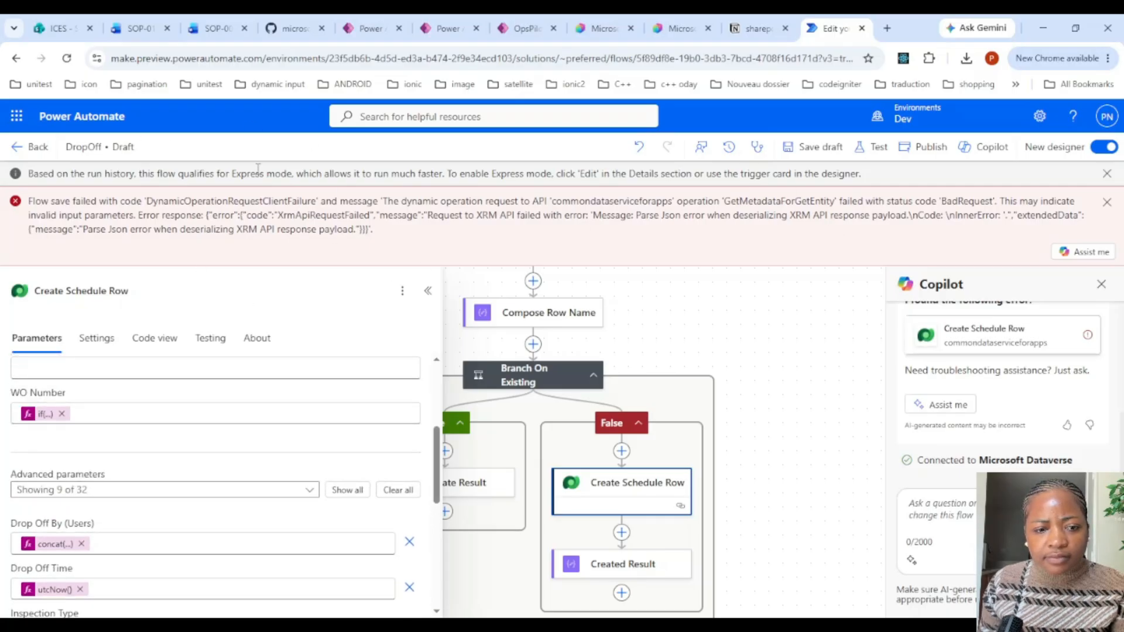
{"action": "scroll", "coordinate": [357, 457], "scroll_direction": "down", "scroll_amount": 5}
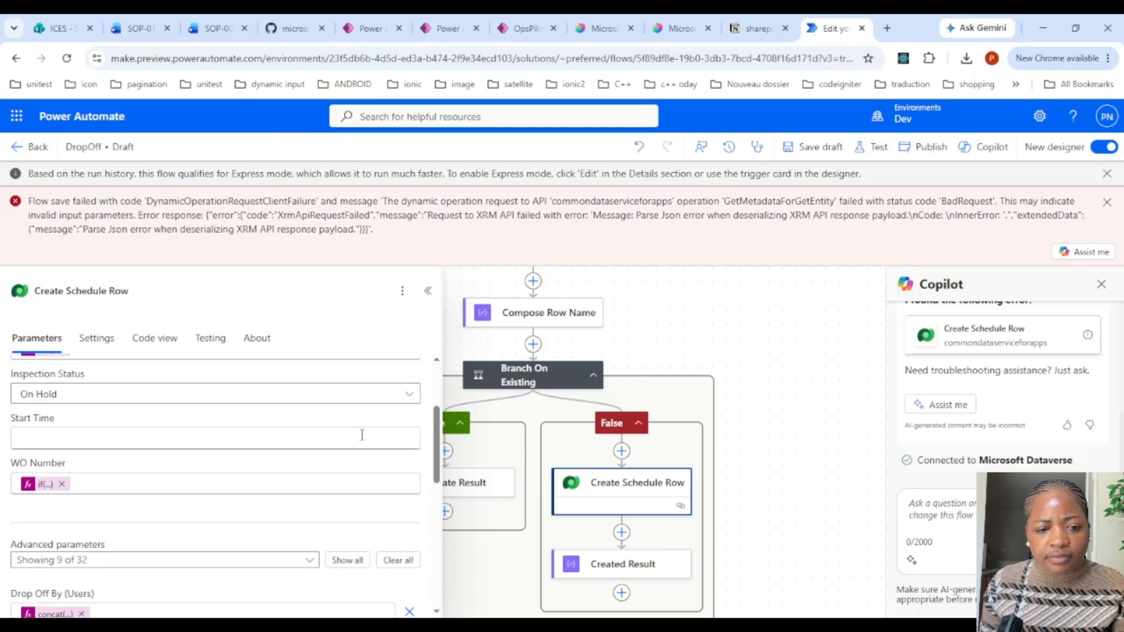
{"action": "left_click", "coordinate": [257, 597]}
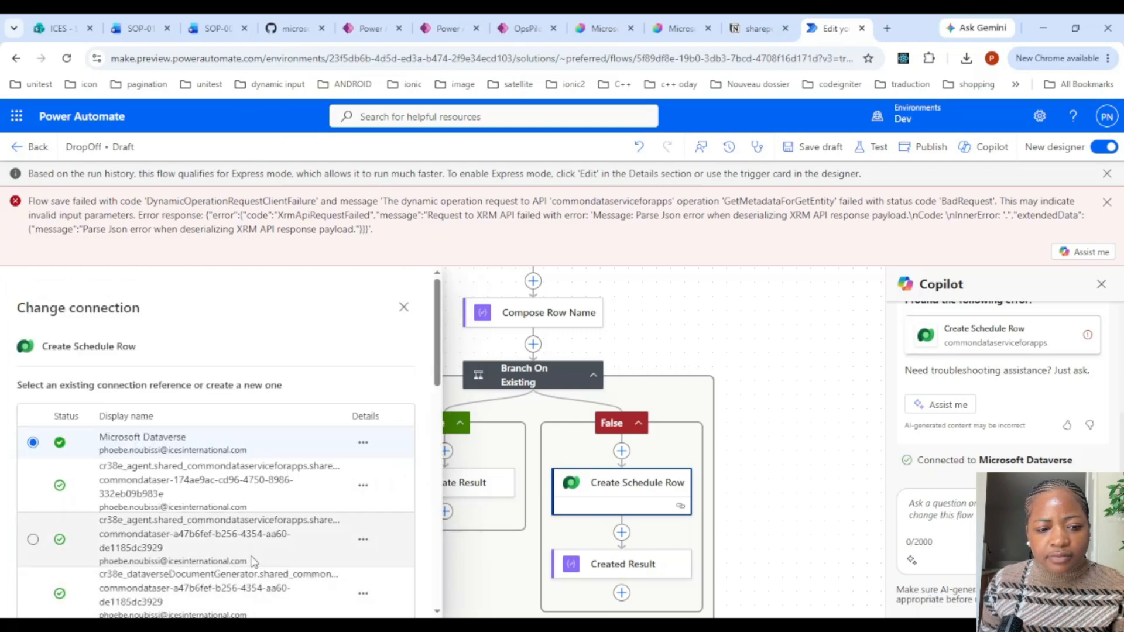
{"action": "scroll", "coordinate": [314, 448], "scroll_direction": "down", "scroll_amount": 10}
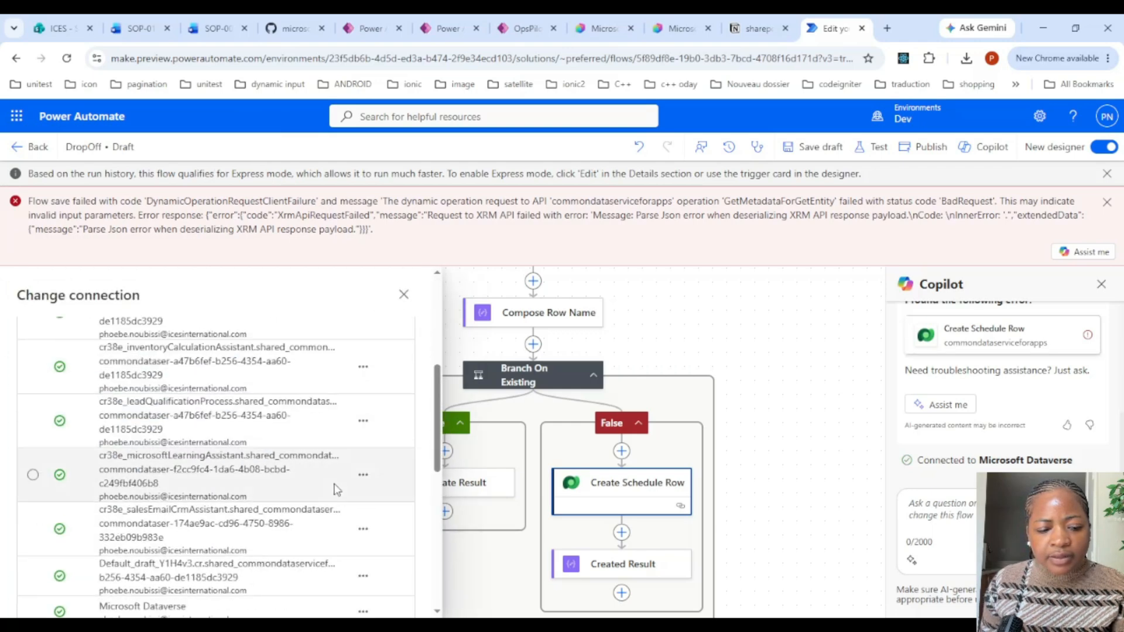
{"action": "scroll", "coordinate": [366, 469], "scroll_direction": "up", "scroll_amount": 10}
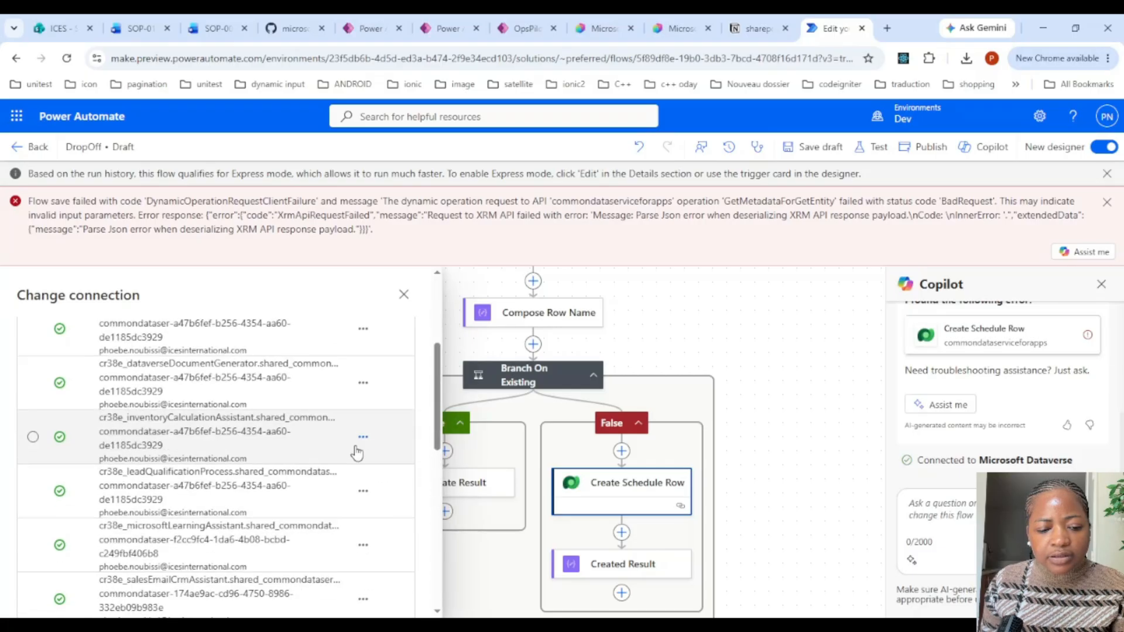
{"action": "left_click", "coordinate": [402, 307]}
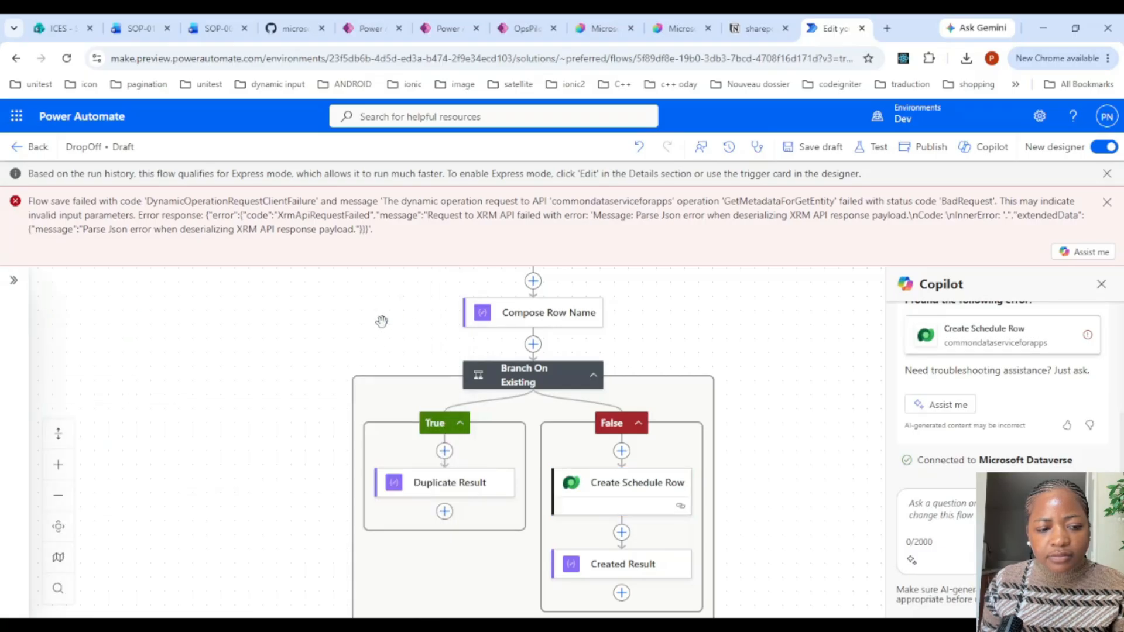
Review all Create Schedule Row parameters, including the Owner field, for the cause of the publish error.
{"action": "left_click", "coordinate": [639, 494]}
{"action": "scroll", "coordinate": [244, 469], "scroll_direction": "down", "scroll_amount": 4}
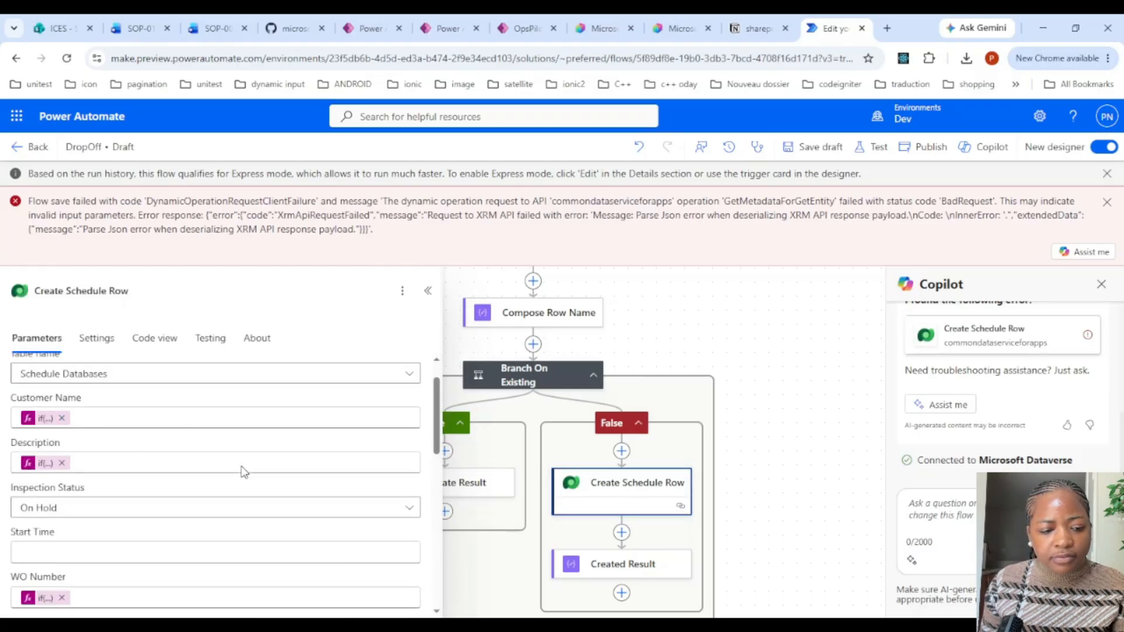
{"action": "scroll", "coordinate": [244, 472], "scroll_direction": "down", "scroll_amount": 5}
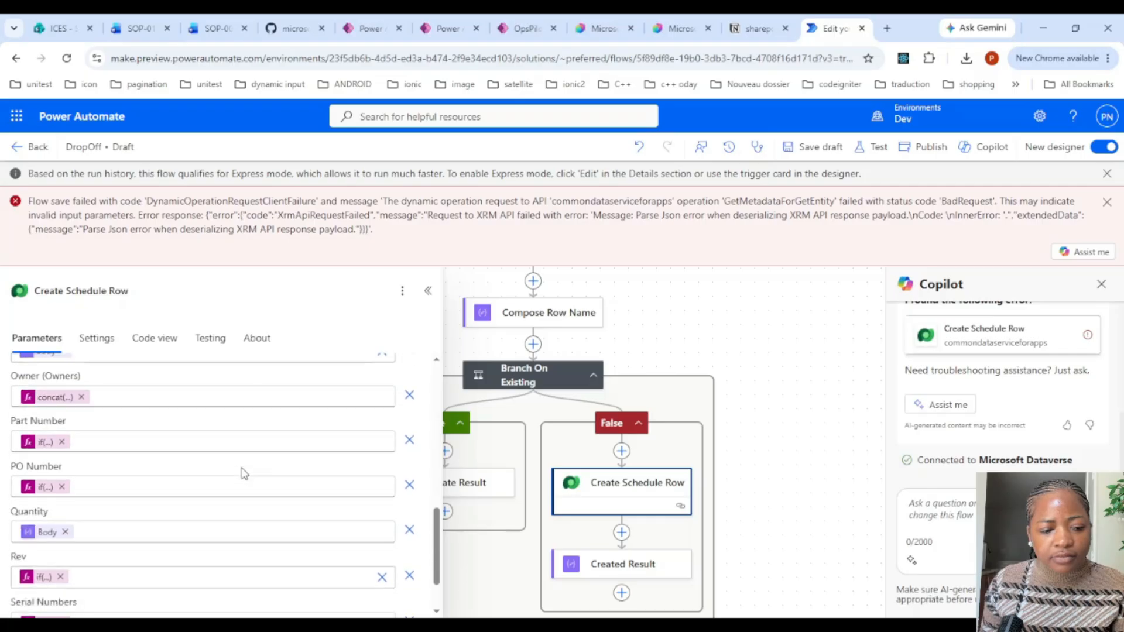
{"action": "scroll", "coordinate": [244, 474], "scroll_direction": "down", "scroll_amount": 2}
{"action": "scroll", "coordinate": [249, 471], "scroll_direction": "up", "scroll_amount": 11}
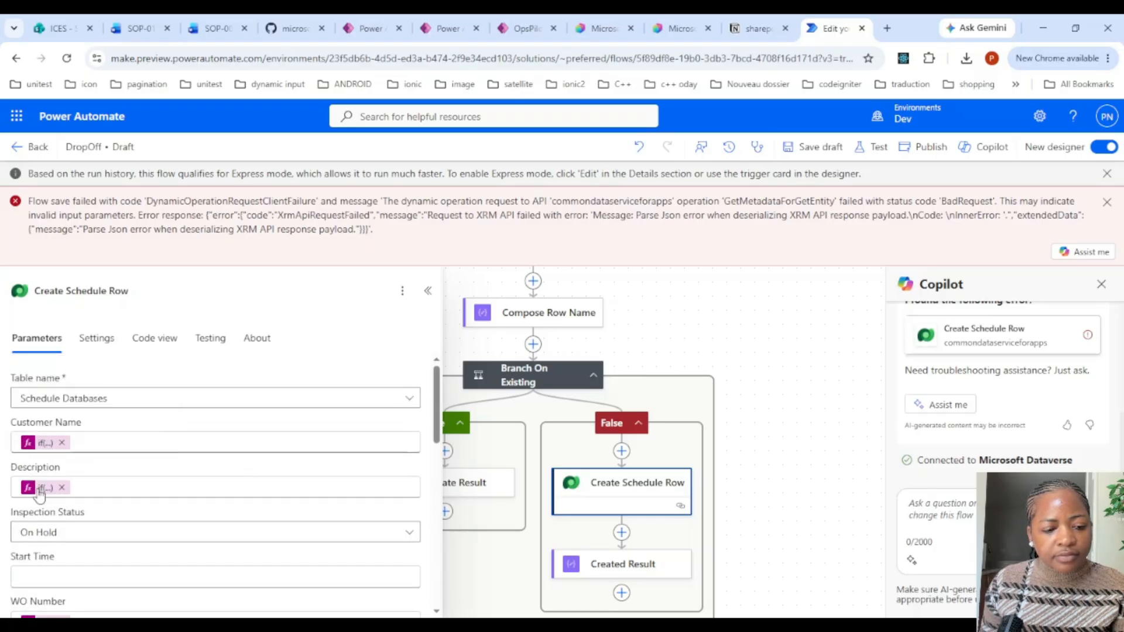
{"action": "scroll", "coordinate": [166, 478], "scroll_direction": "down", "scroll_amount": 1}
{"action": "scroll", "coordinate": [166, 479], "scroll_direction": "down", "scroll_amount": 4}
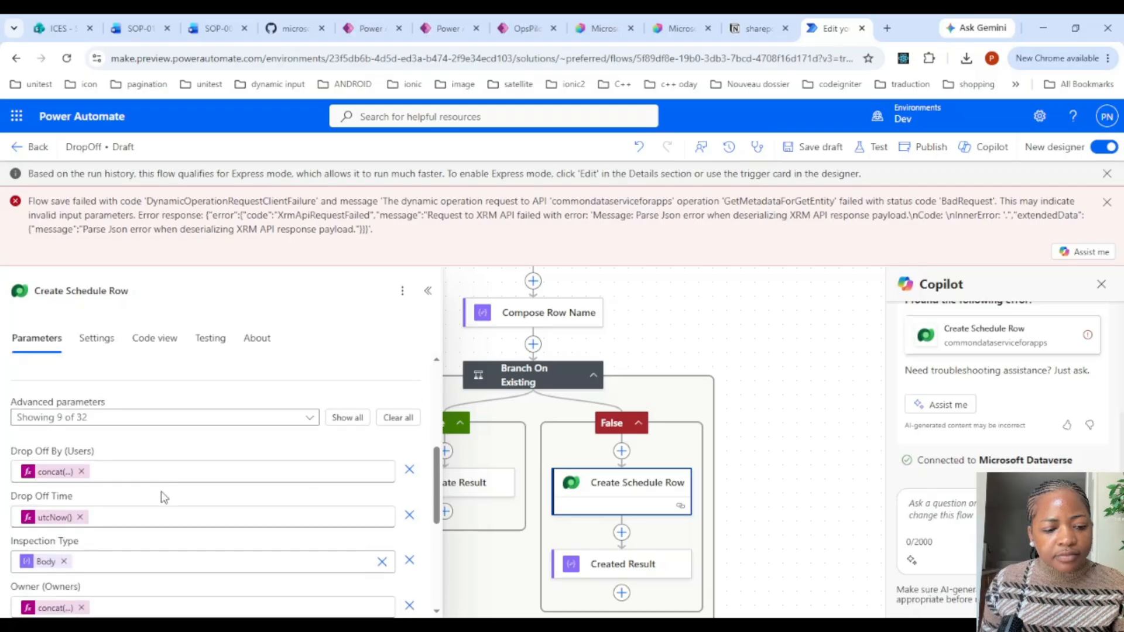
{"action": "scroll", "coordinate": [146, 512], "scroll_direction": "down", "scroll_amount": 1}
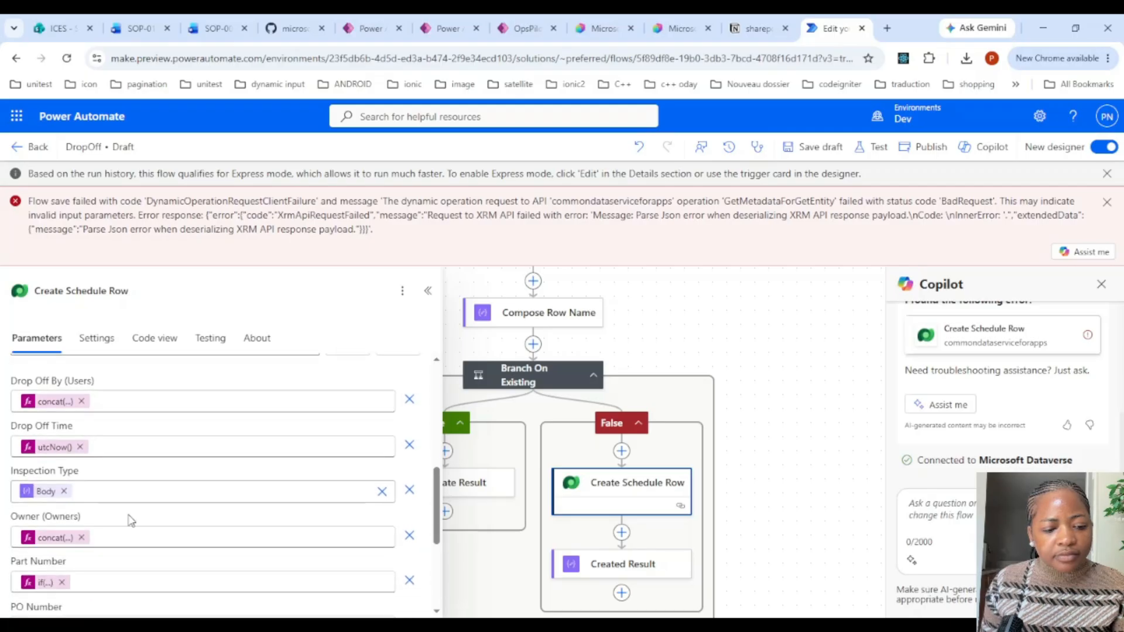
Set the Owner (Owners) expression in Create Schedule Row to concat('systemusers(', outputs('MyGuild'), ').').
{"action": "left_click", "coordinate": [50, 538]}
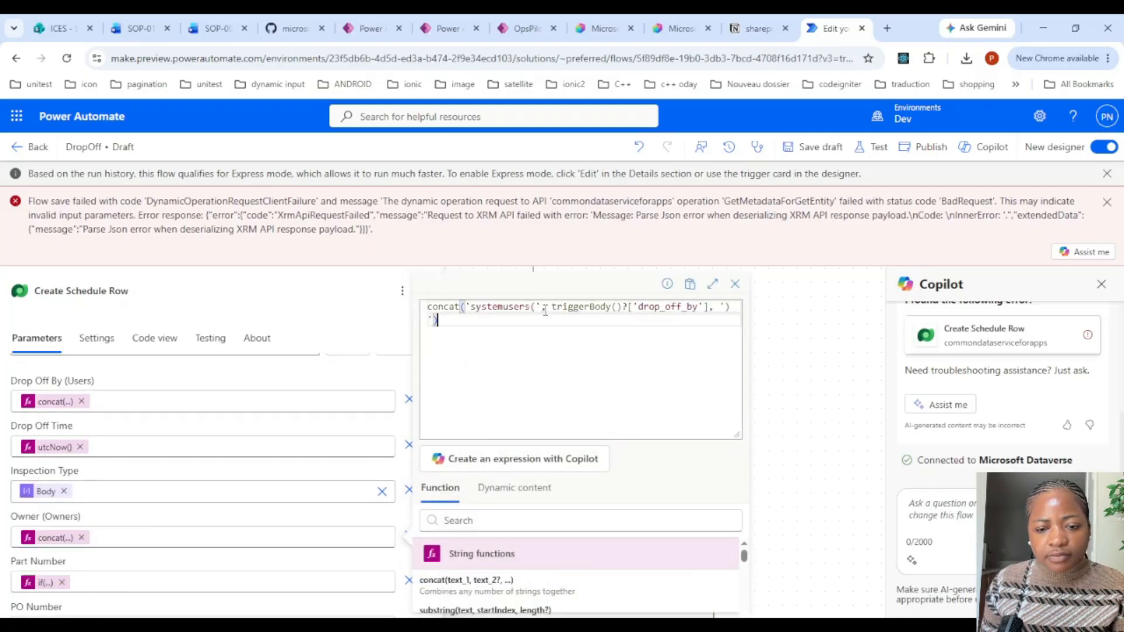
{"action": "left_click_drag", "start_coordinate": [552, 306], "coordinate": [730, 306]}
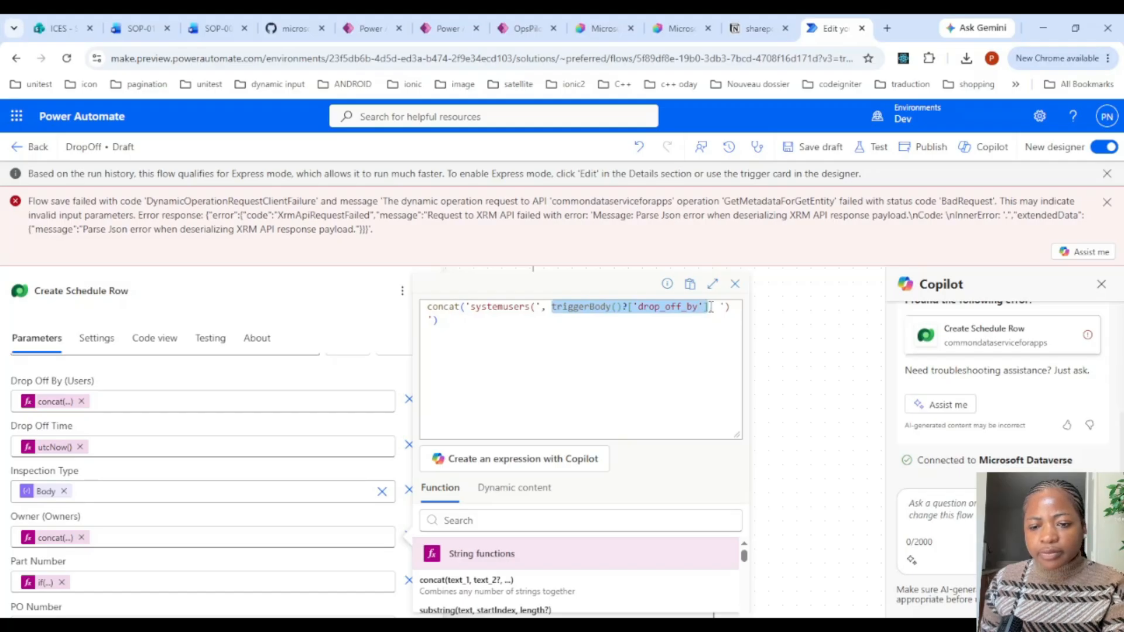
{"action": "key", "text": "BackSpace"}
{"action": "left_click", "coordinate": [498, 503]}
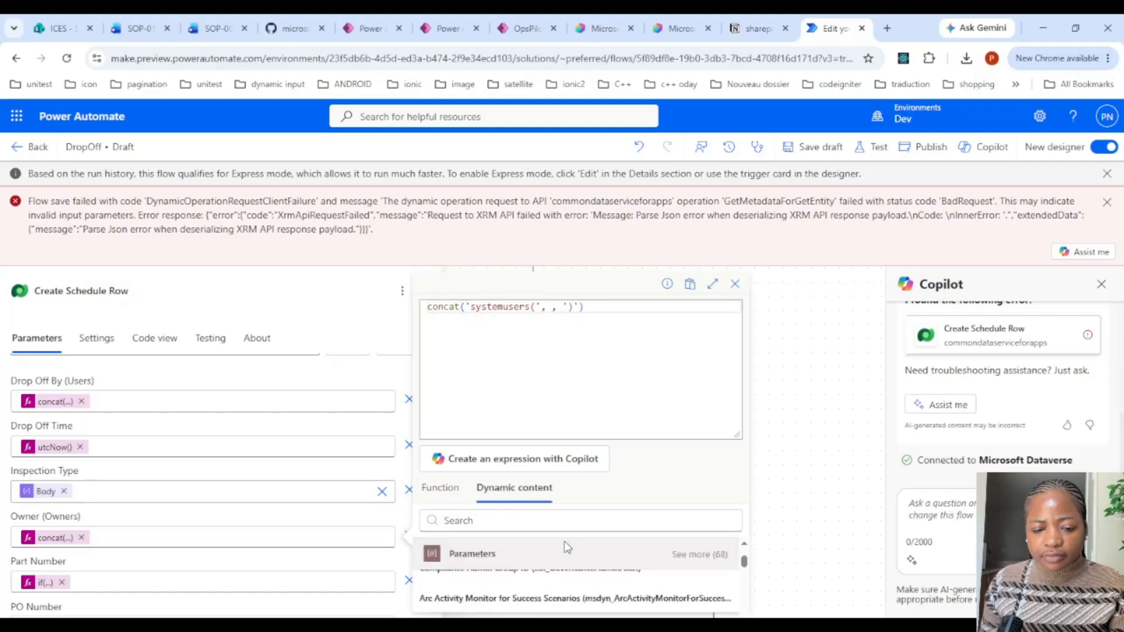
{"action": "scroll", "coordinate": [515, 574], "scroll_direction": "down", "scroll_amount": 1}
{"action": "scroll", "coordinate": [494, 585], "scroll_direction": "down", "scroll_amount": 5}
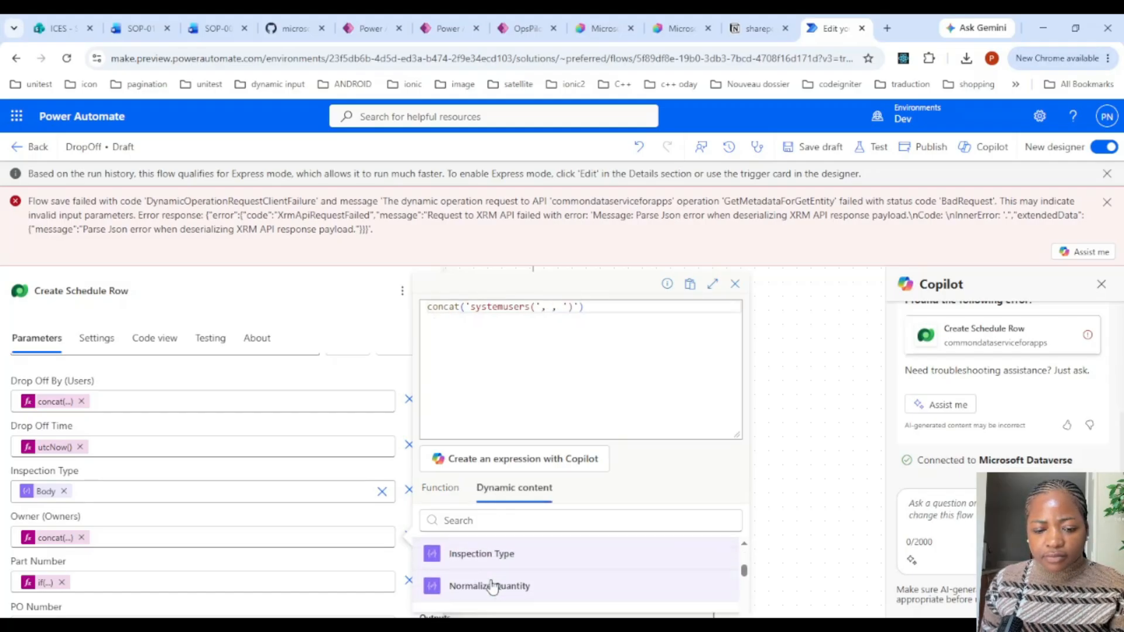
{"action": "scroll", "coordinate": [494, 586], "scroll_direction": "down", "scroll_amount": 3}
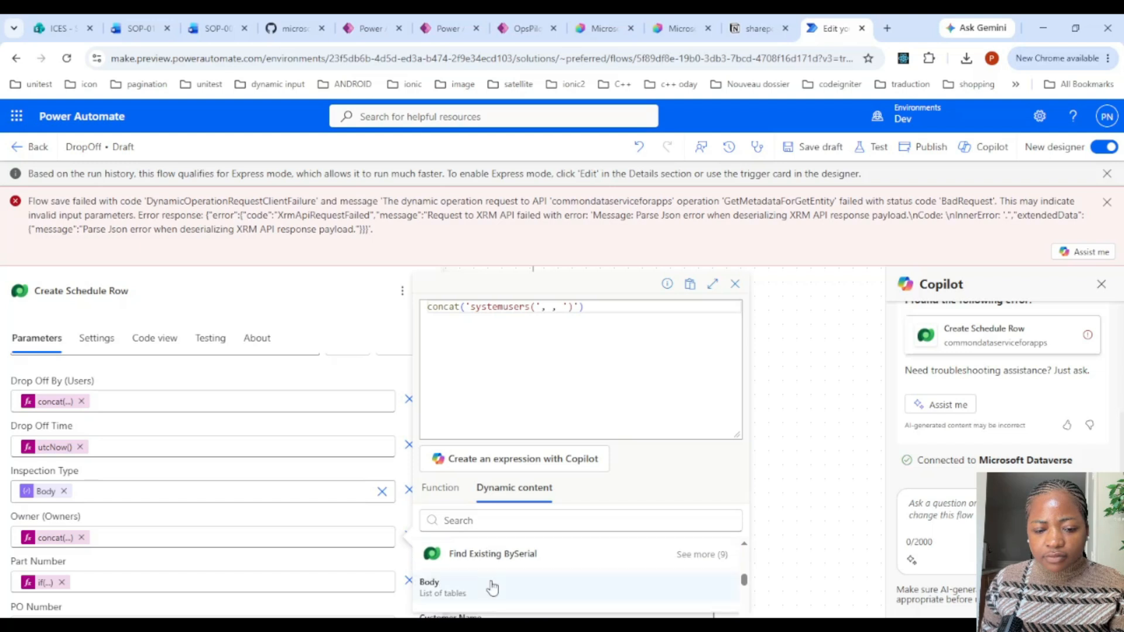
{"action": "scroll", "coordinate": [492, 591], "scroll_direction": "down", "scroll_amount": 1}
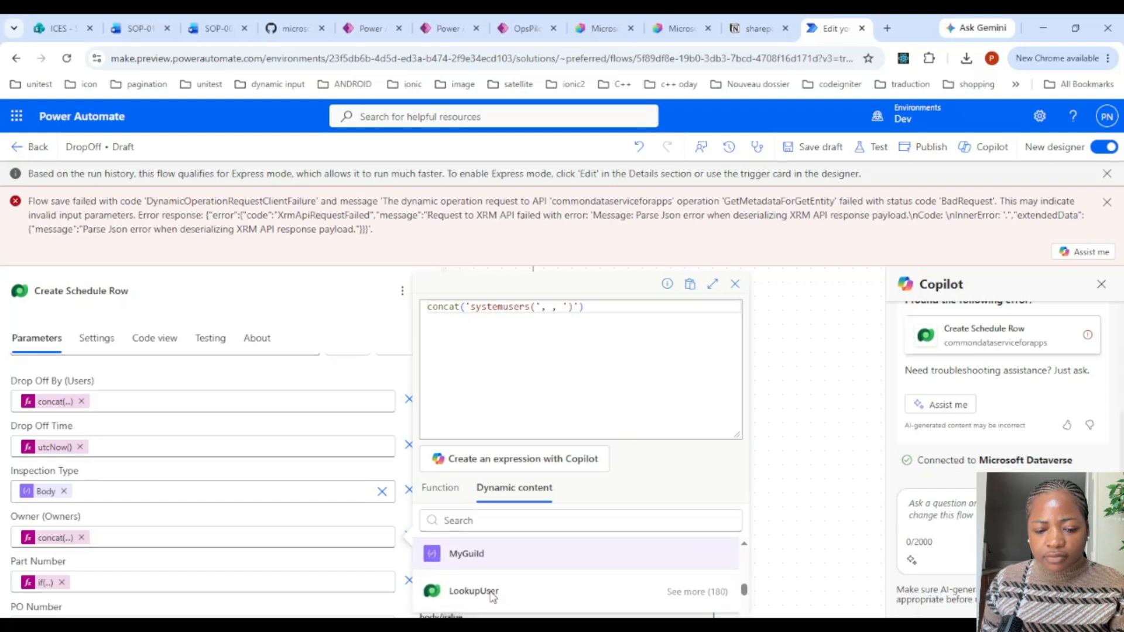
{"action": "scroll", "coordinate": [485, 589], "scroll_direction": "up", "scroll_amount": 1}
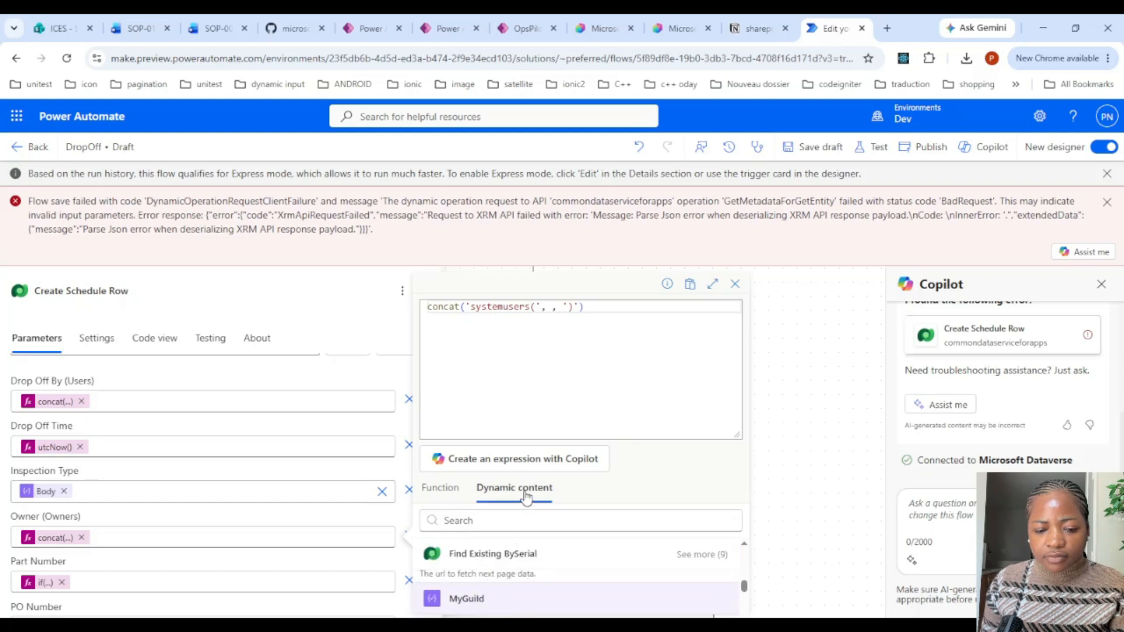
{"action": "left_click", "coordinate": [524, 596]}
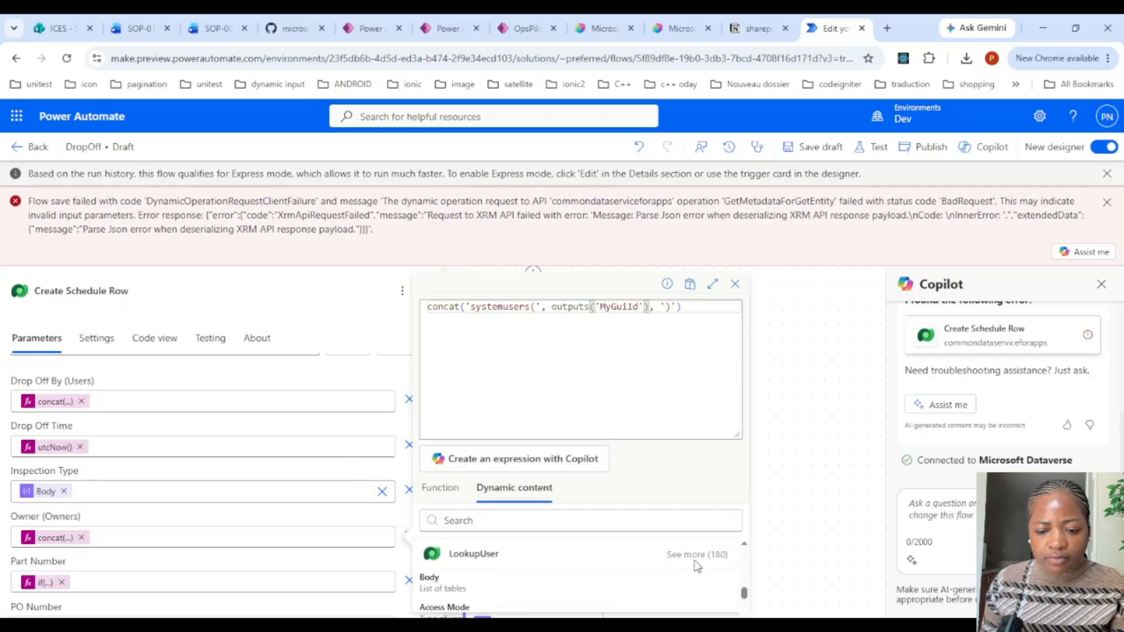
{"action": "scroll", "coordinate": [697, 561], "scroll_direction": "down", "scroll_amount": 5}
{"action": "left_click", "coordinate": [712, 285]}
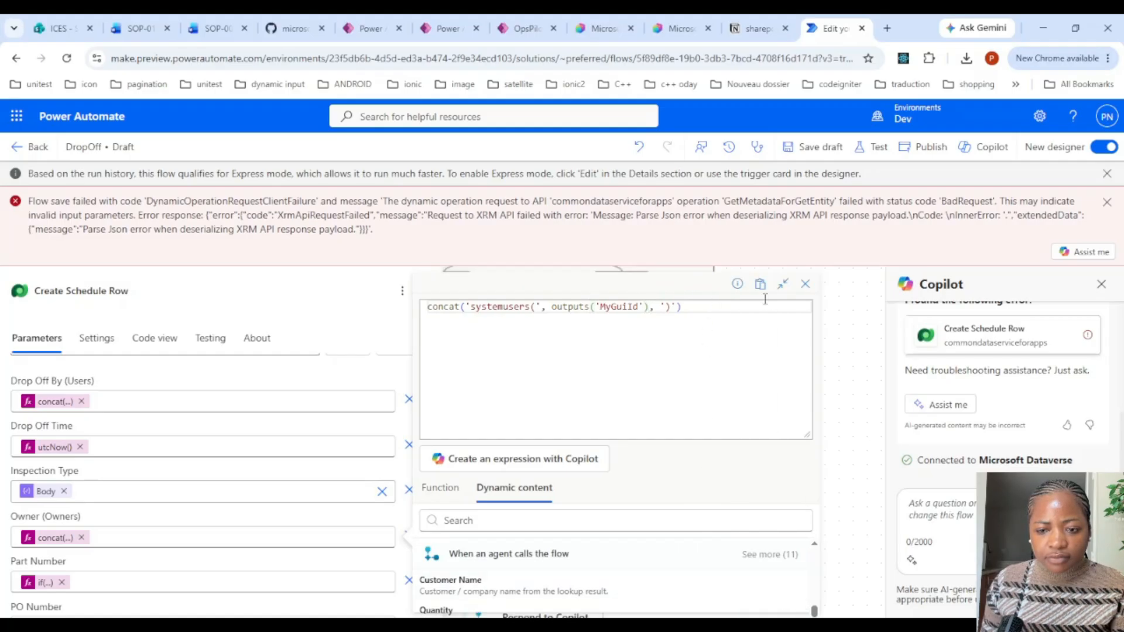
{"action": "left_click", "coordinate": [276, 428]}
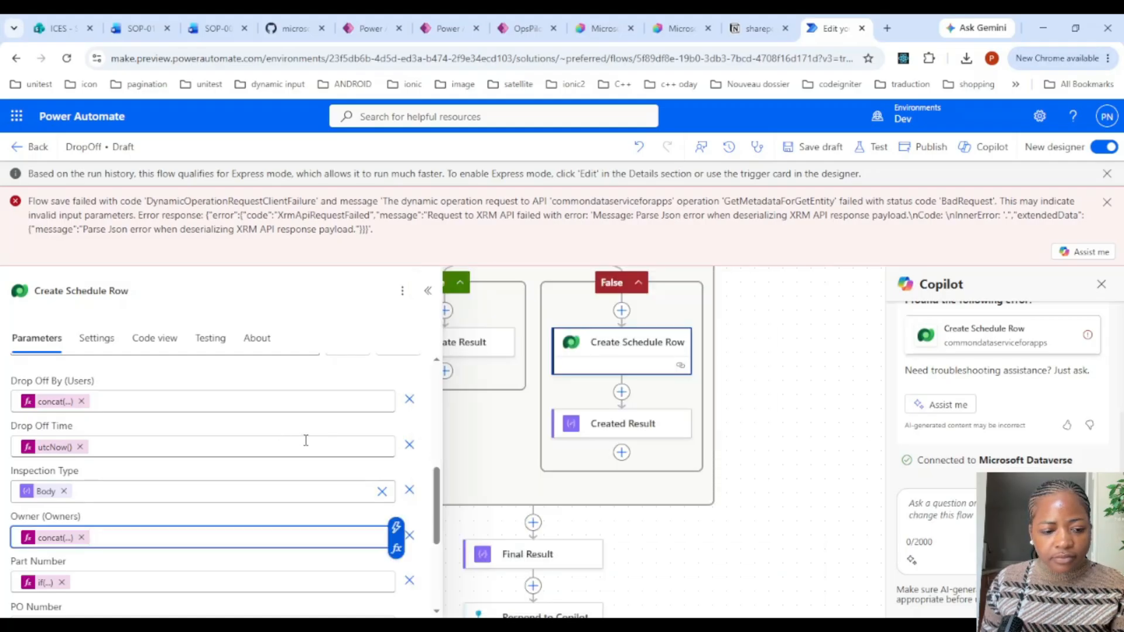
Check the remaining Create Schedule Row parameters, then save the DropOff flow as a draft and publish it.
{"action": "scroll", "coordinate": [301, 442], "scroll_direction": "down", "scroll_amount": 3}
{"action": "scroll", "coordinate": [246, 477], "scroll_direction": "down", "scroll_amount": 5}
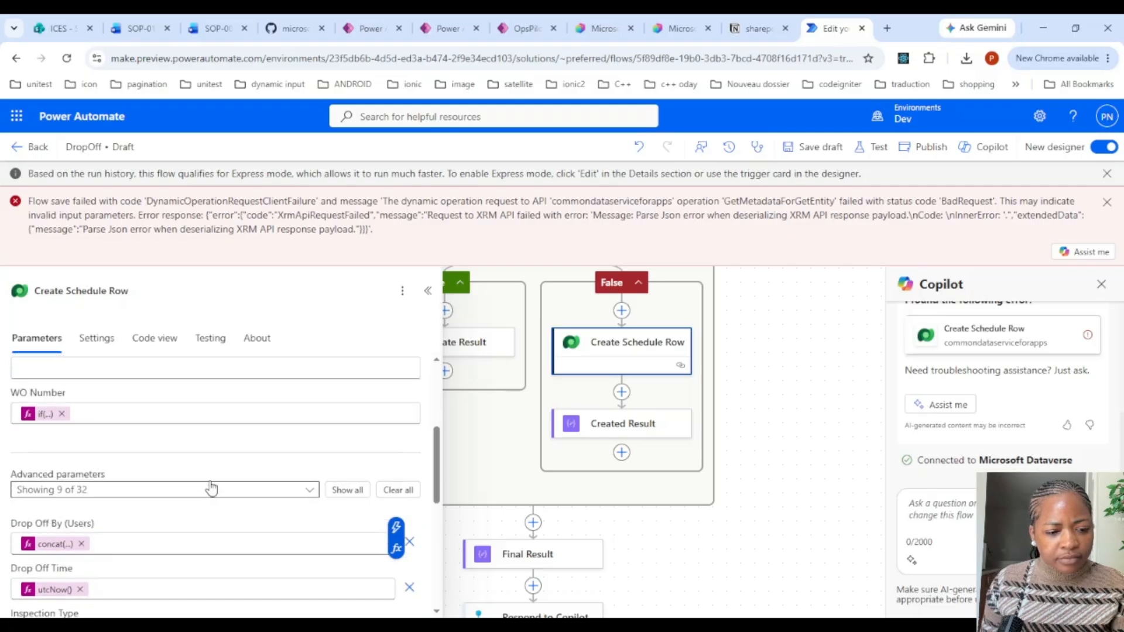
{"action": "scroll", "coordinate": [216, 483], "scroll_direction": "up", "scroll_amount": 3}
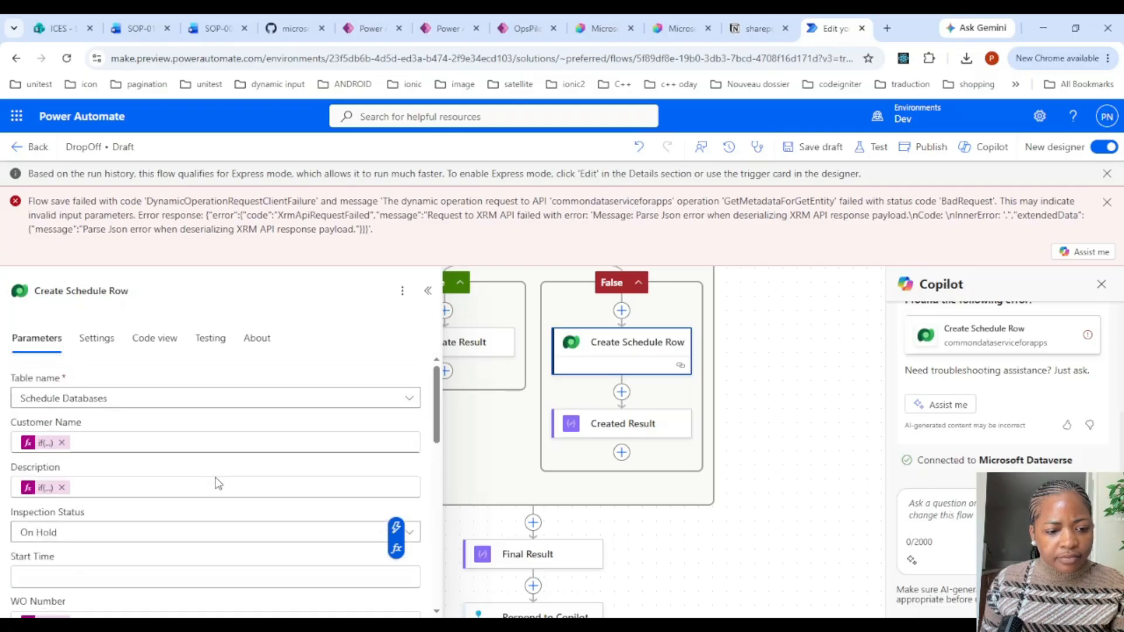
{"action": "left_click", "coordinate": [795, 149]}
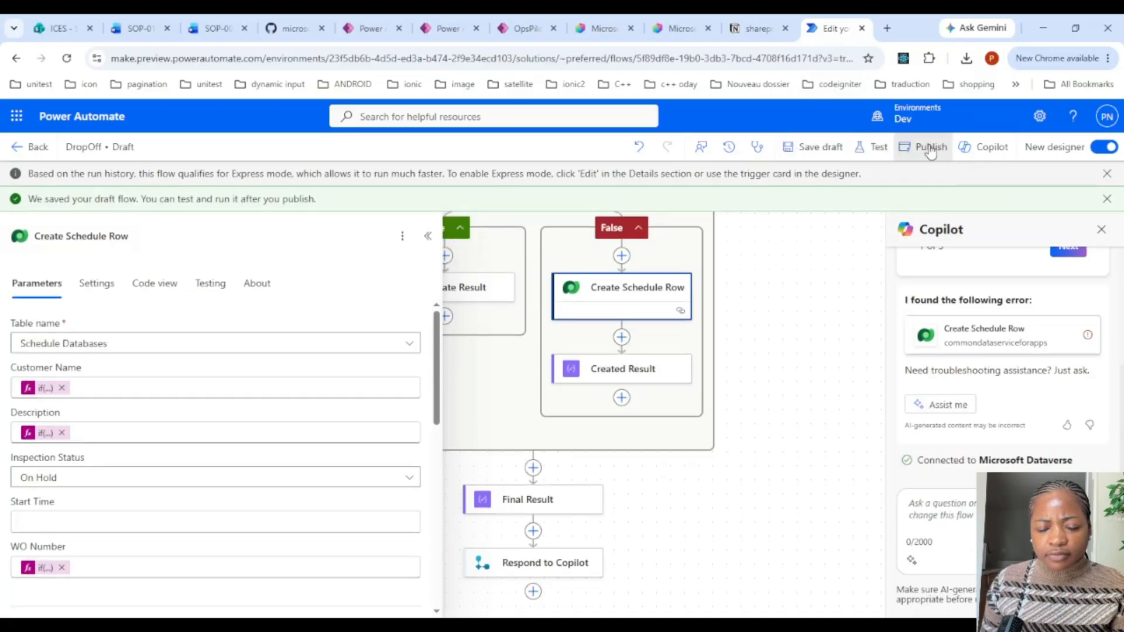
{"action": "left_click", "coordinate": [930, 148]}
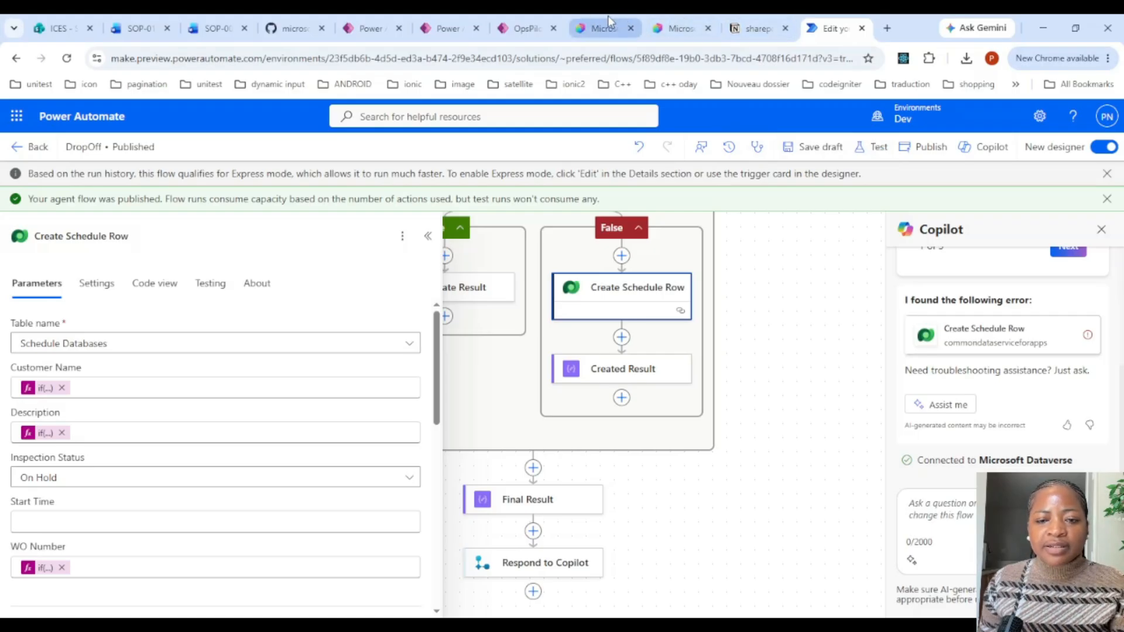
Switch to the Scheduling Agent's preview in Copilot Studio and reload it for a fresh chat.
{"action": "left_click", "coordinate": [673, 27]}
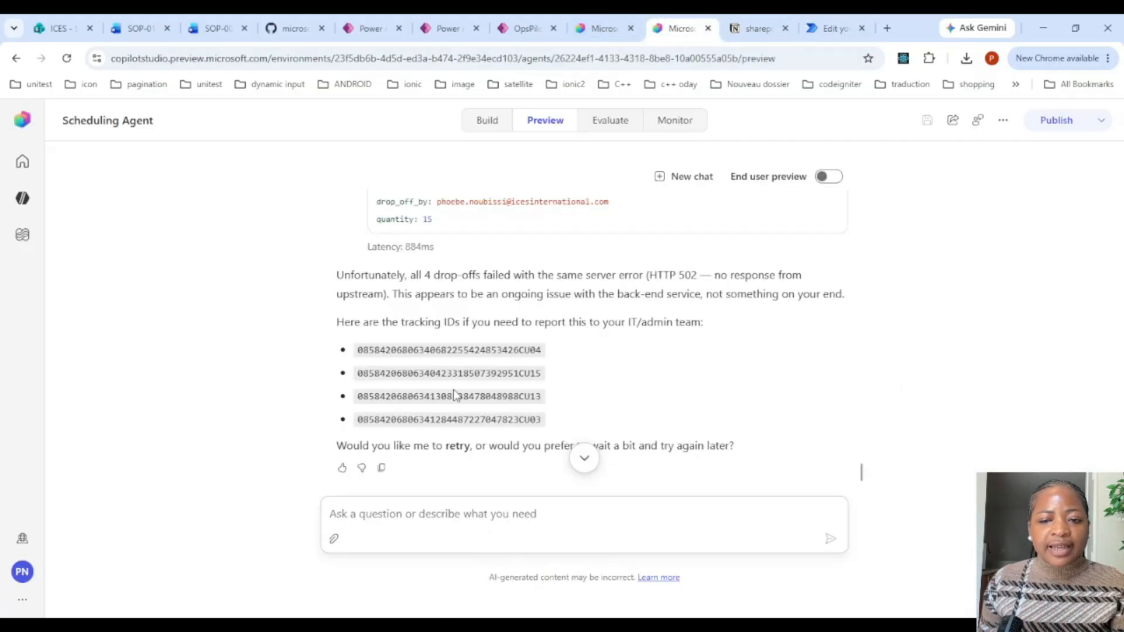
{"action": "scroll", "coordinate": [468, 378], "scroll_direction": "up", "scroll_amount": 10}
{"action": "scroll", "coordinate": [476, 372], "scroll_direction": "up", "scroll_amount": 5}
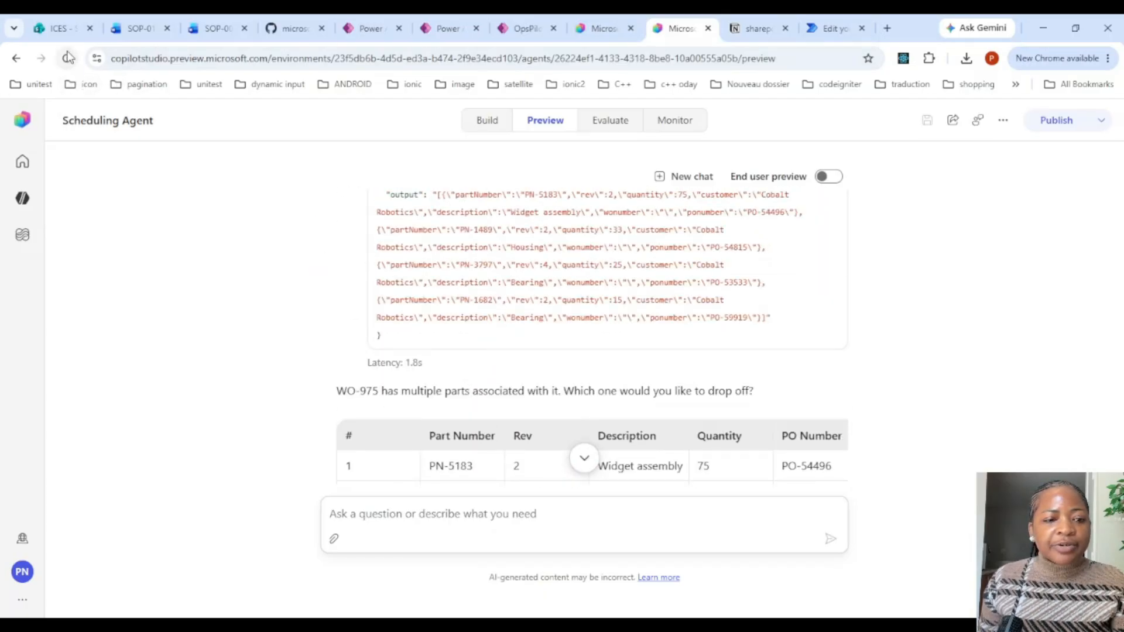
{"action": "left_click", "coordinate": [68, 59]}
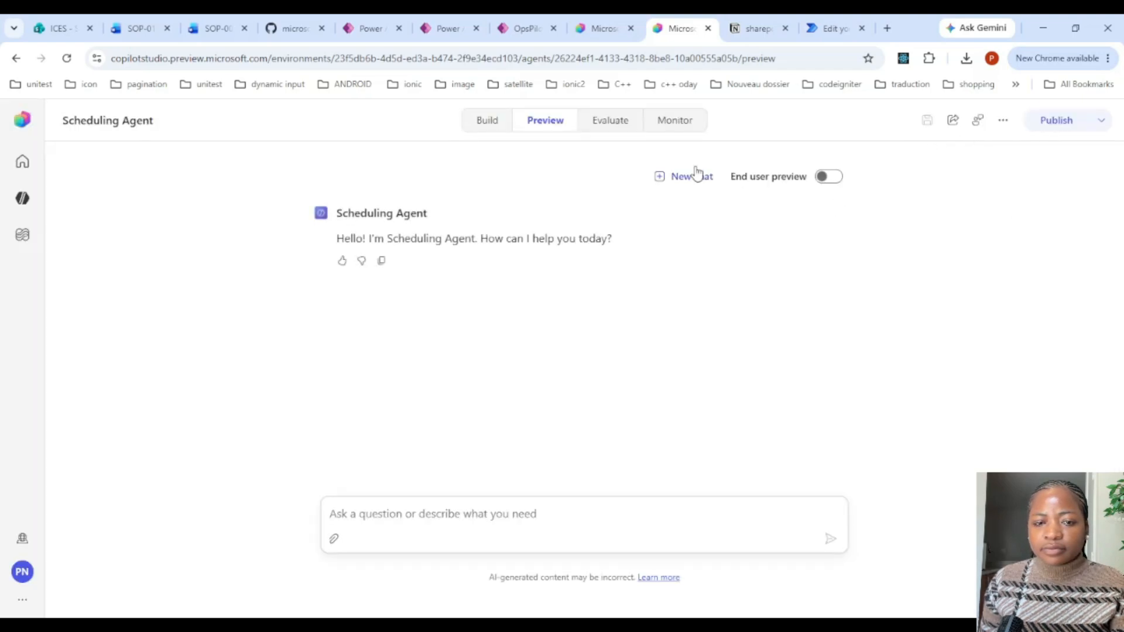
Ask the Scheduling Agent to drop off a part, giving its PO number.
{"action": "left_click", "coordinate": [448, 520]}
{"action": "type", "text": "drop"}
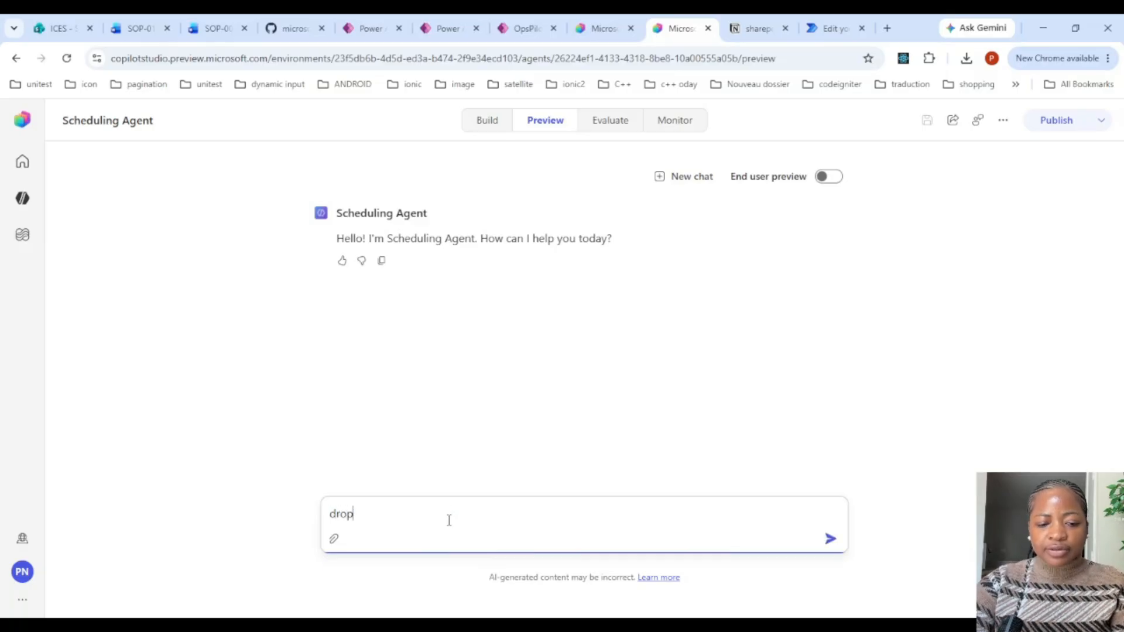
{"action": "type", "text": " off a part PO-5689"}
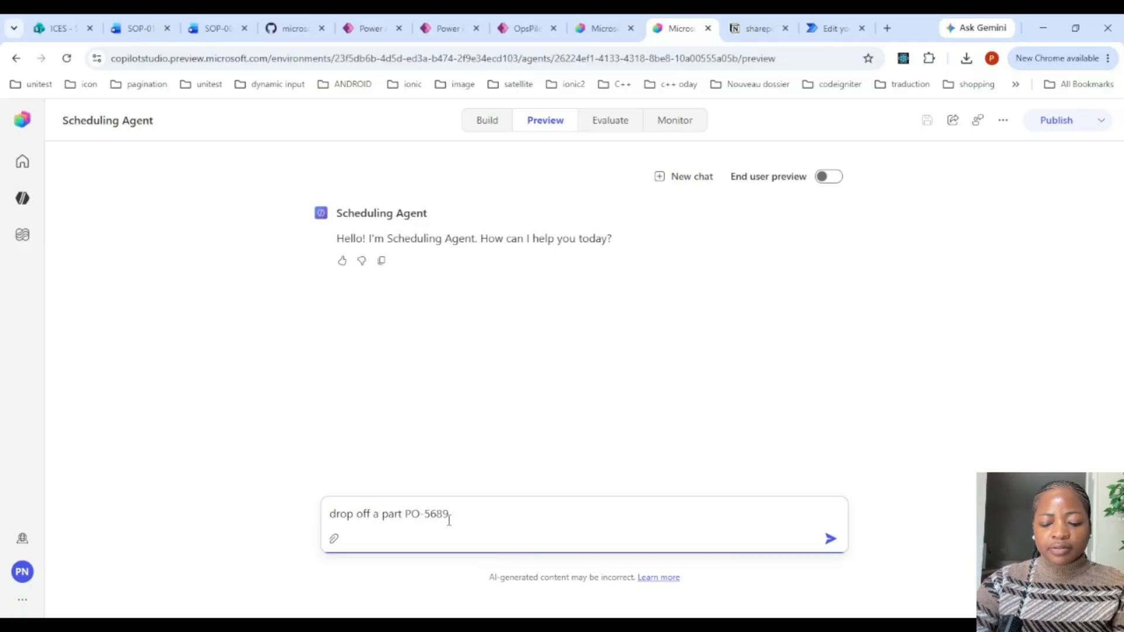
{"action": "key", "text": "Return"}
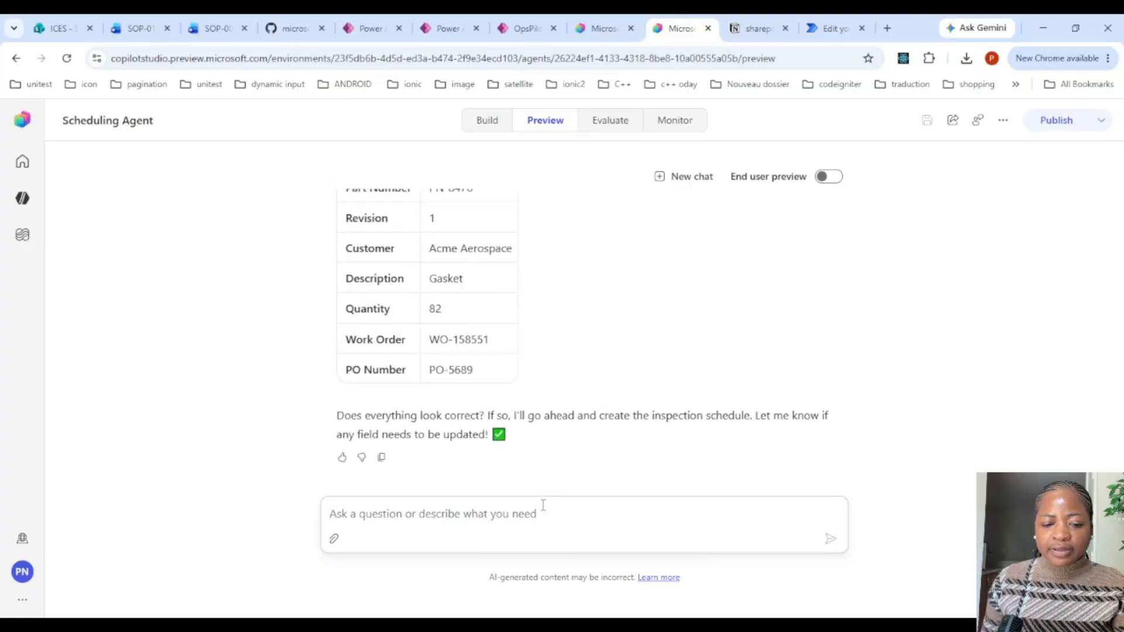
Review the prefilled drop-off draft for the PO and confirm it with "yes".
{"action": "scroll", "coordinate": [532, 281], "scroll_direction": "up", "scroll_amount": 4}
{"action": "scroll", "coordinate": [532, 396], "scroll_direction": "down", "scroll_amount": 4}
{"action": "scroll", "coordinate": [552, 384], "scroll_direction": "up", "scroll_amount": 2}
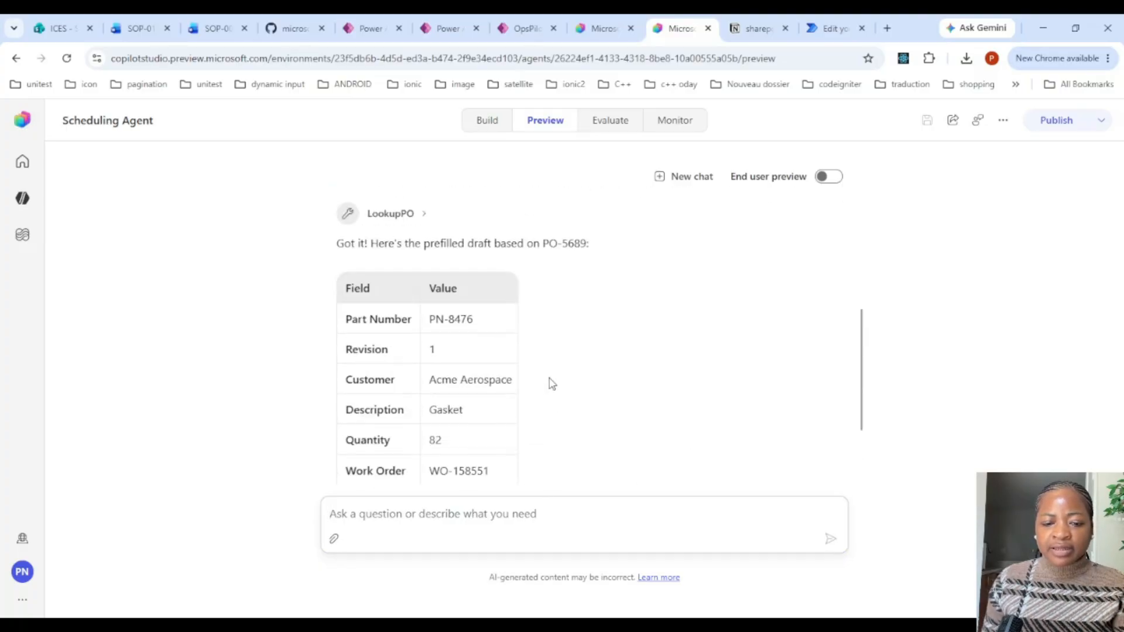
{"action": "scroll", "coordinate": [552, 384], "scroll_direction": "down", "scroll_amount": 2}
{"action": "left_click", "coordinate": [493, 514]}
{"action": "type", "text": "ye"}
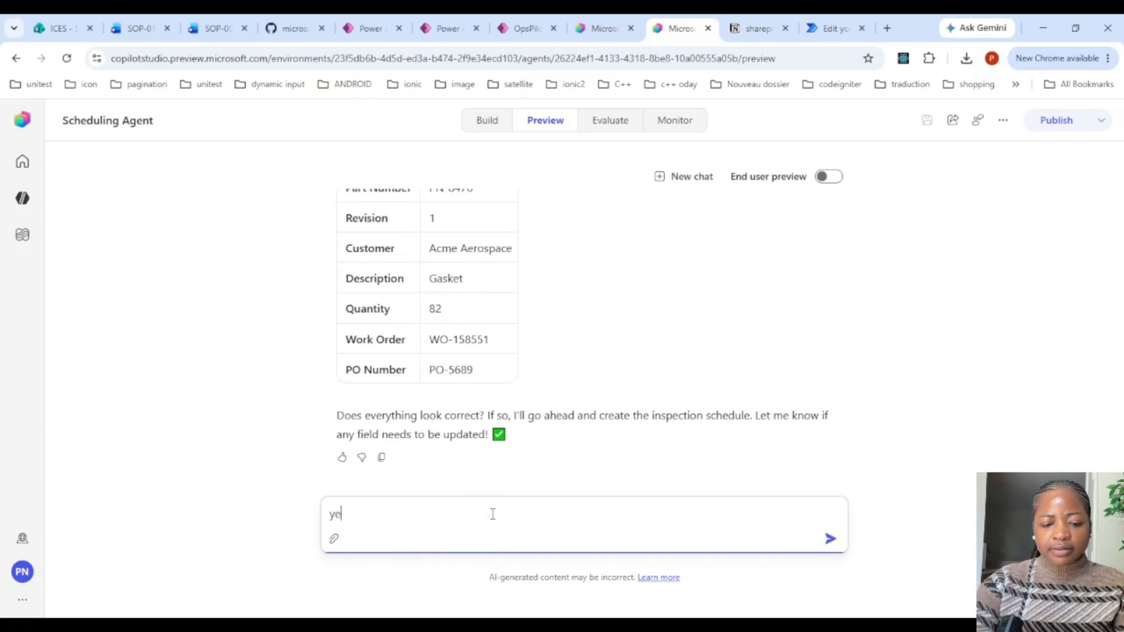
{"action": "type", "text": "s"}
{"action": "key", "text": "Return"}
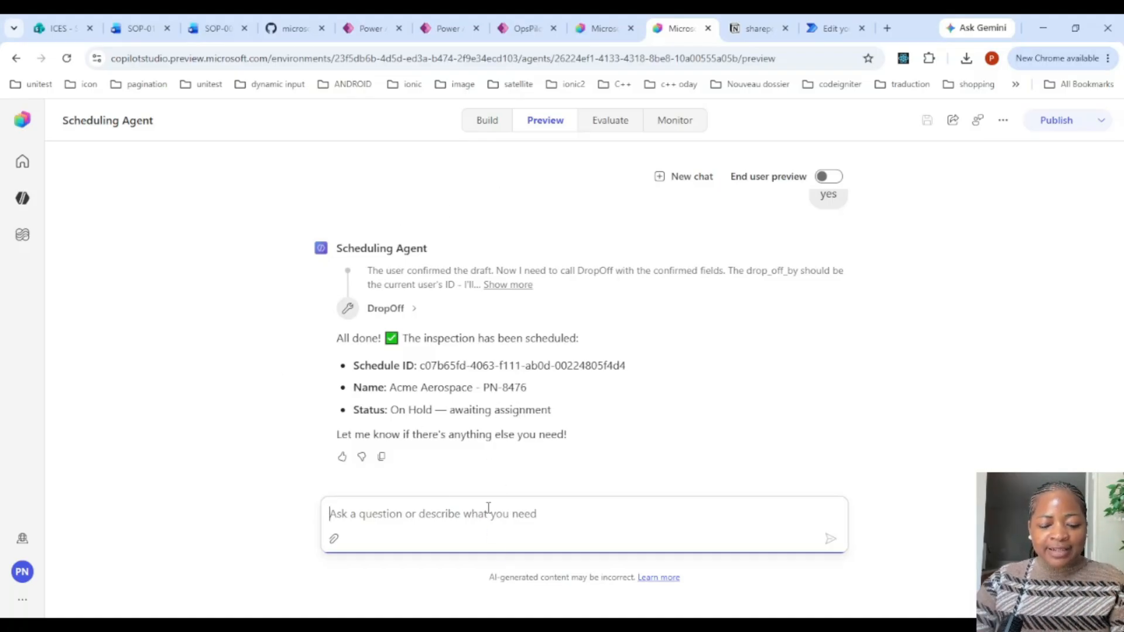
Ask the agent to drop off Serial SN78943 and examine the LookupSerial response.
{"action": "type", "text": "drop off Serial"}
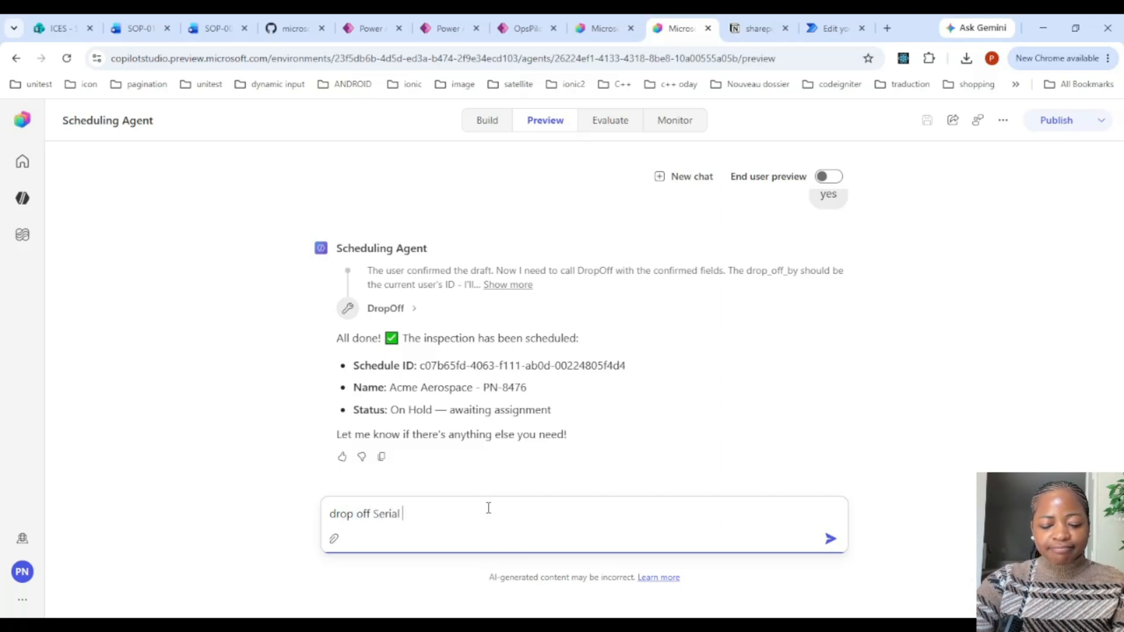
{"action": "type", "text": "SN7894"}
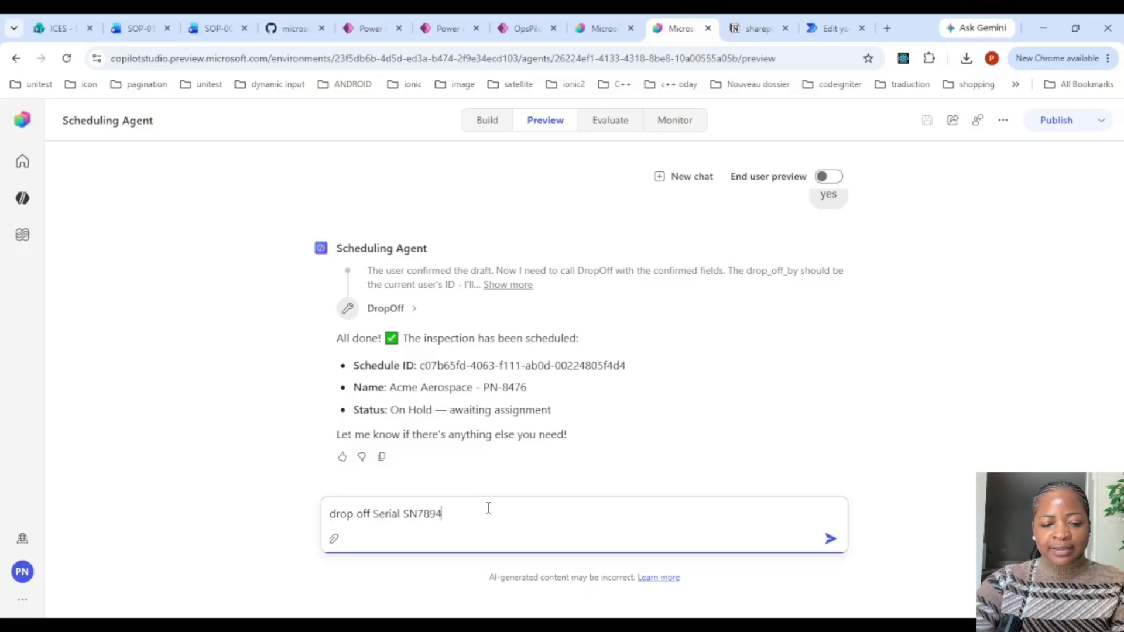
{"action": "type", "text": "3"}
{"action": "key", "text": "Return"}
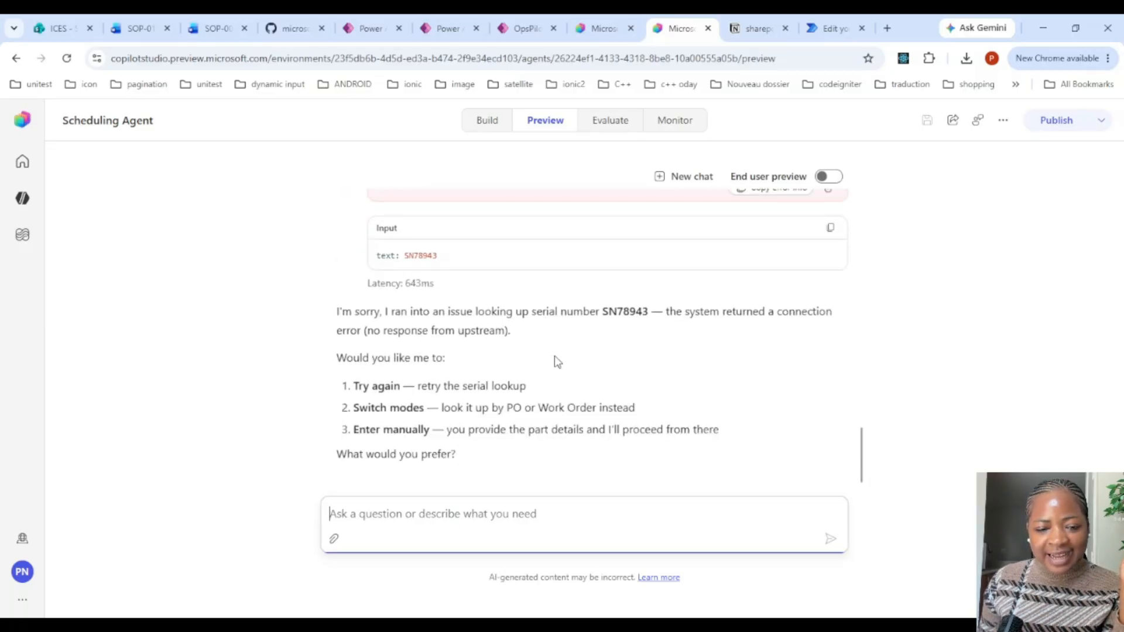
{"action": "scroll", "coordinate": [560, 361], "scroll_direction": "up", "scroll_amount": 3}
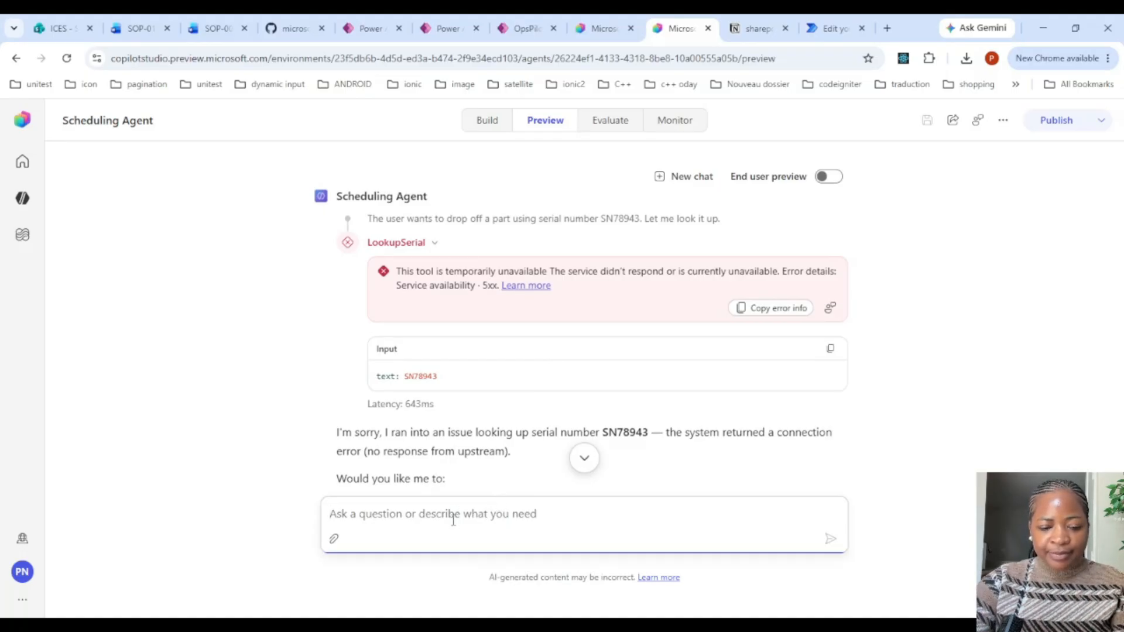
Ask the agent to drop off by work order, giving the work order number.
{"action": "type", "text": "drop"}
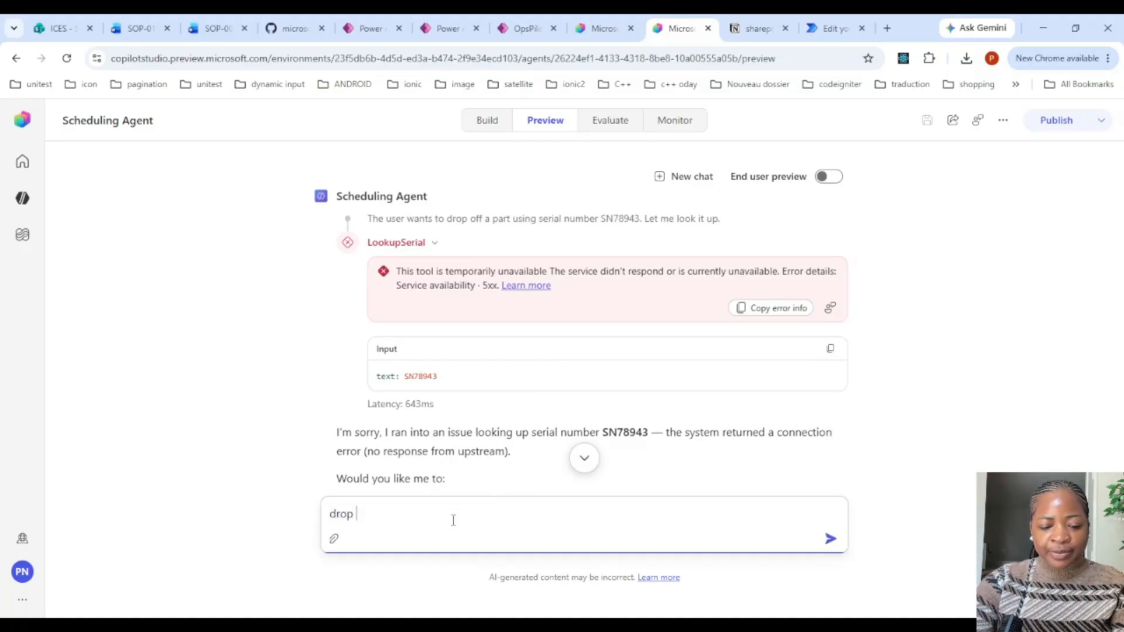
{"action": "type", "text": " off a wo"}
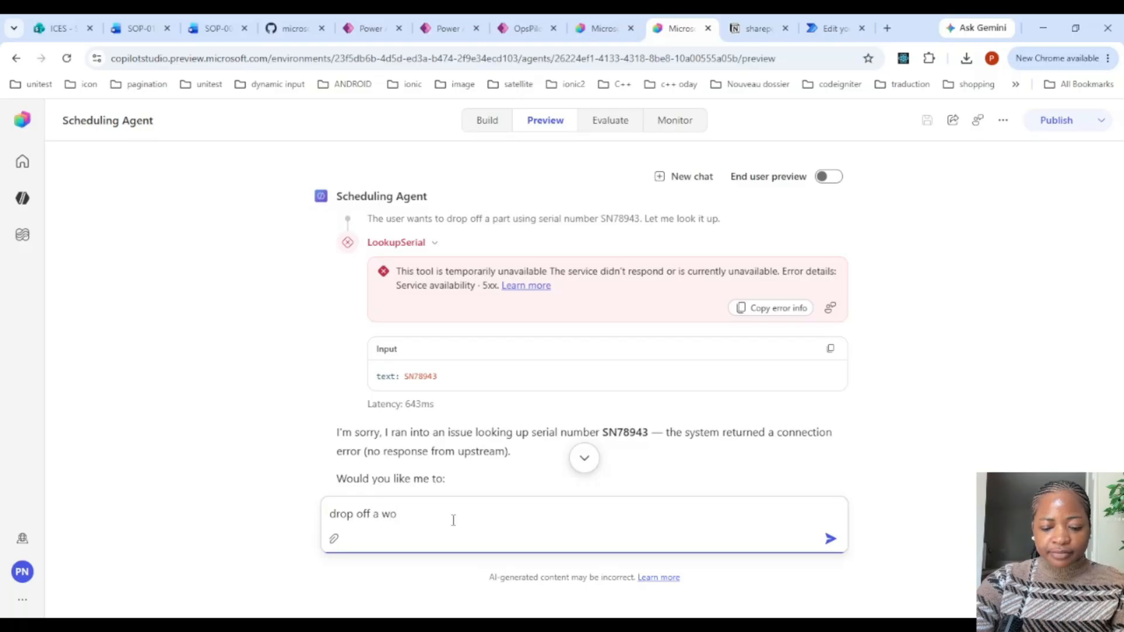
{"action": "type", "text": "-48493"}
{"action": "key", "text": "Return"}
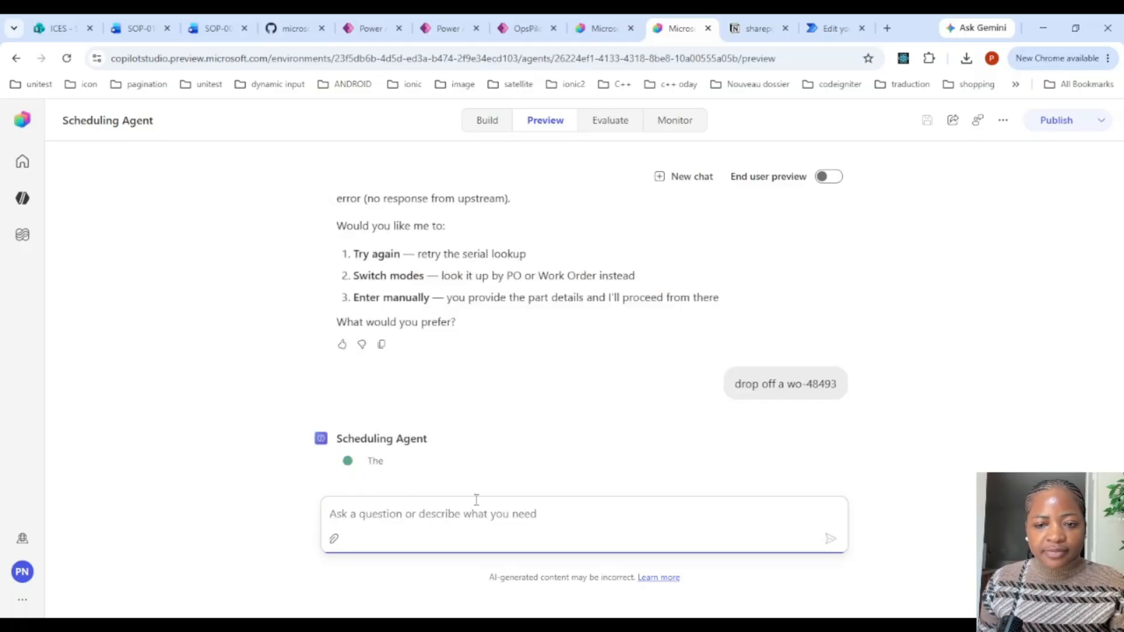
{"action": "scroll", "coordinate": [576, 339], "scroll_direction": "up", "scroll_amount": 4}
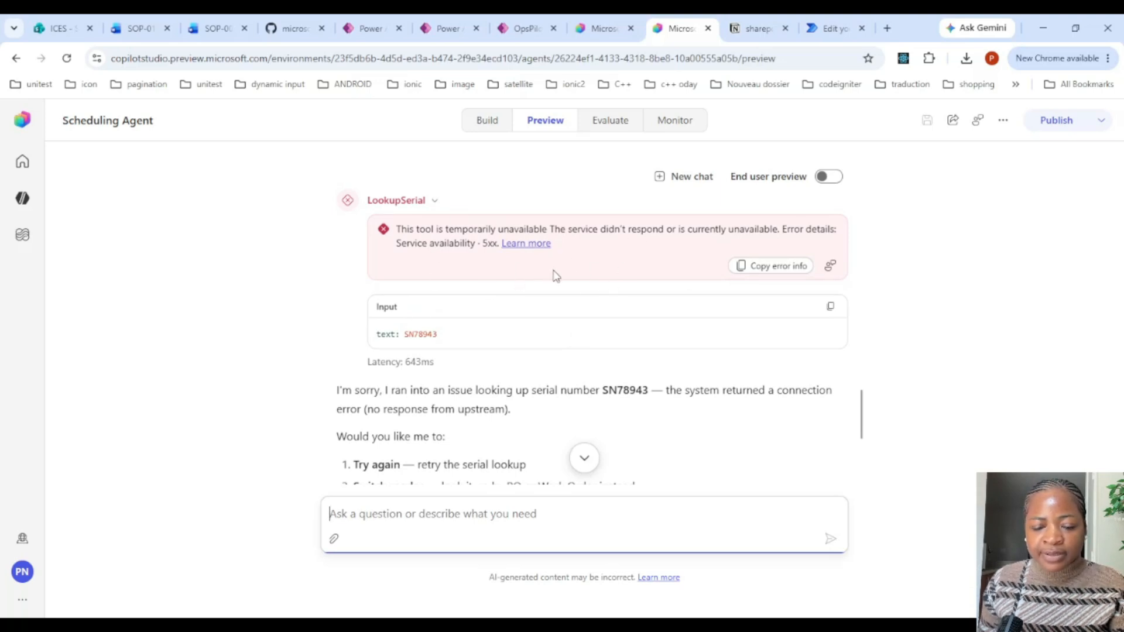
{"action": "scroll", "coordinate": [556, 281], "scroll_direction": "down", "scroll_amount": 4}
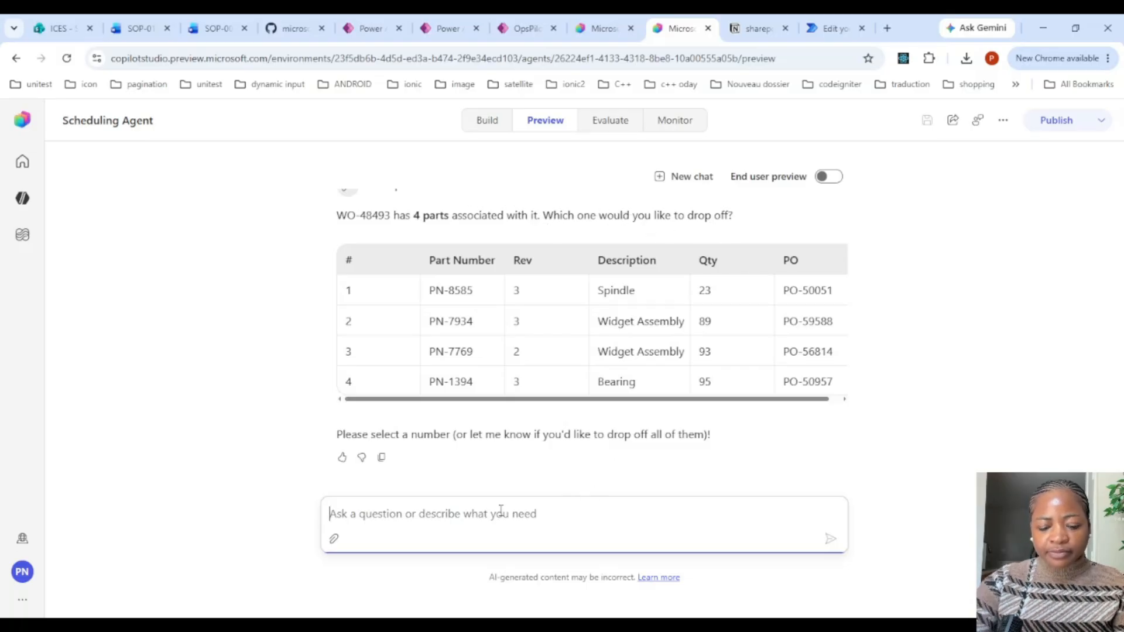
Tell the agent to drop off "all of them" for the work order's parts and confirm the draft with "yes".
{"action": "type", "text": "all of them"}
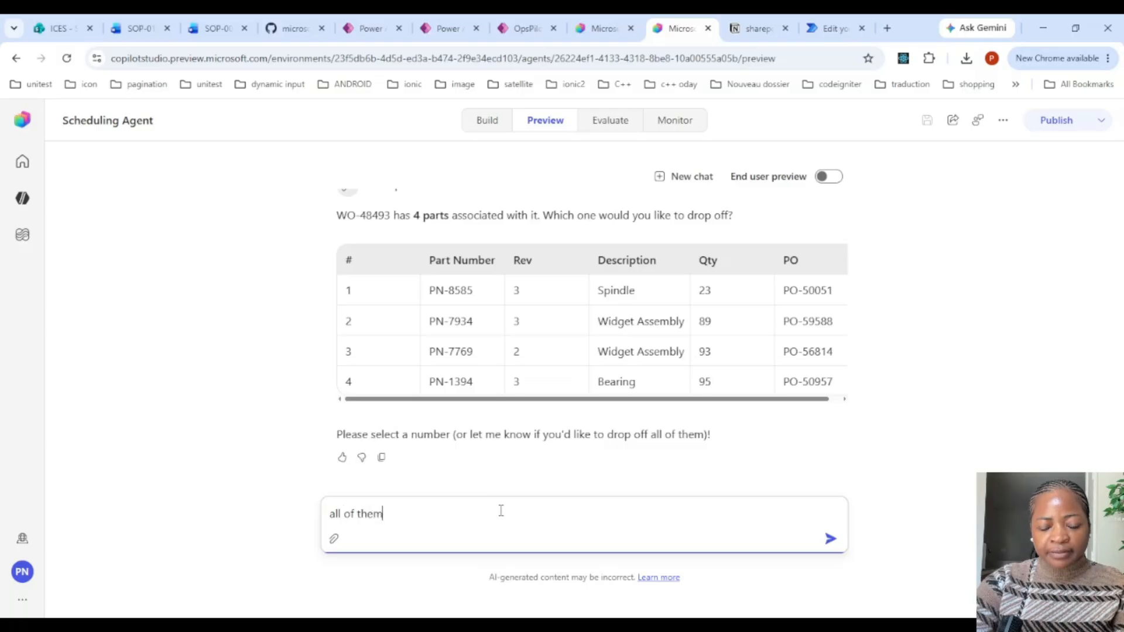
{"action": "key", "text": "Return"}
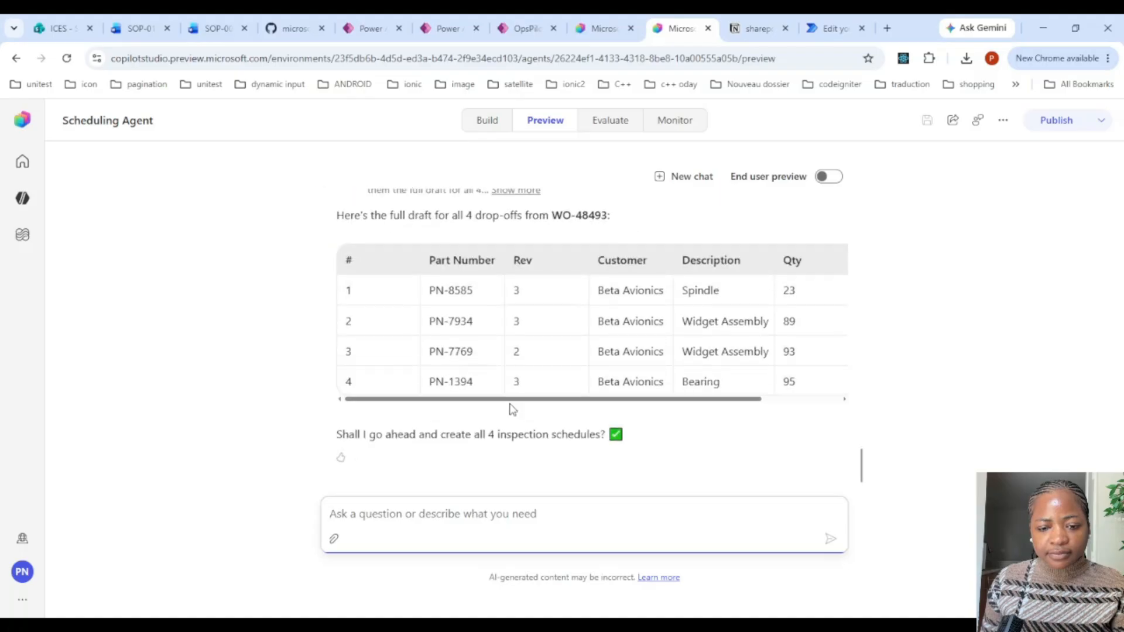
{"action": "type", "text": "yes"}
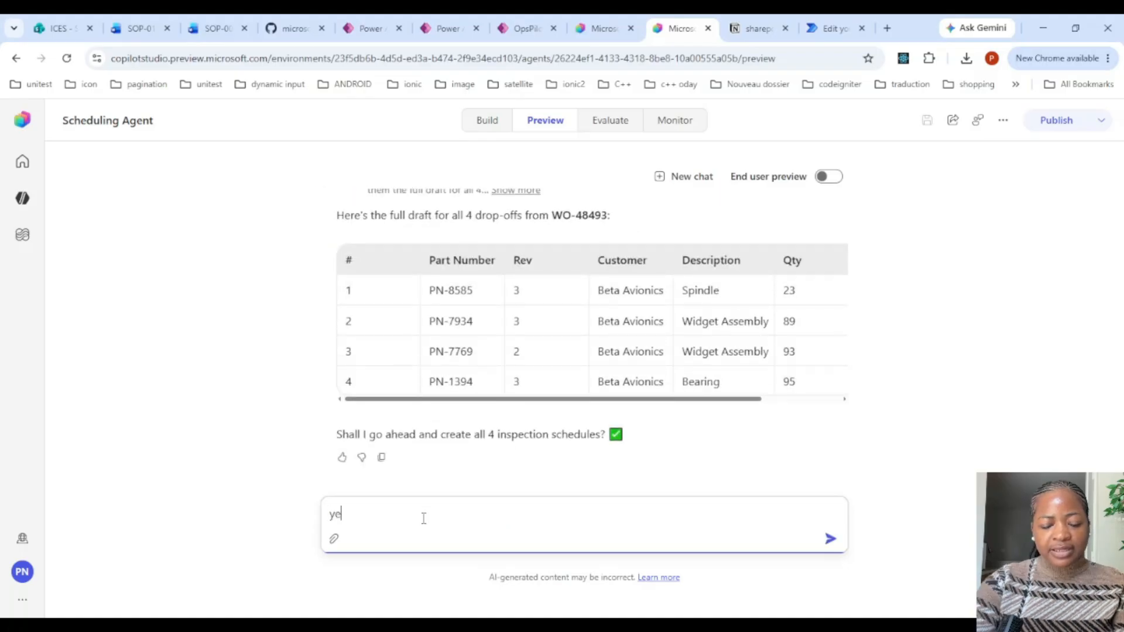
{"action": "key", "text": "Return"}
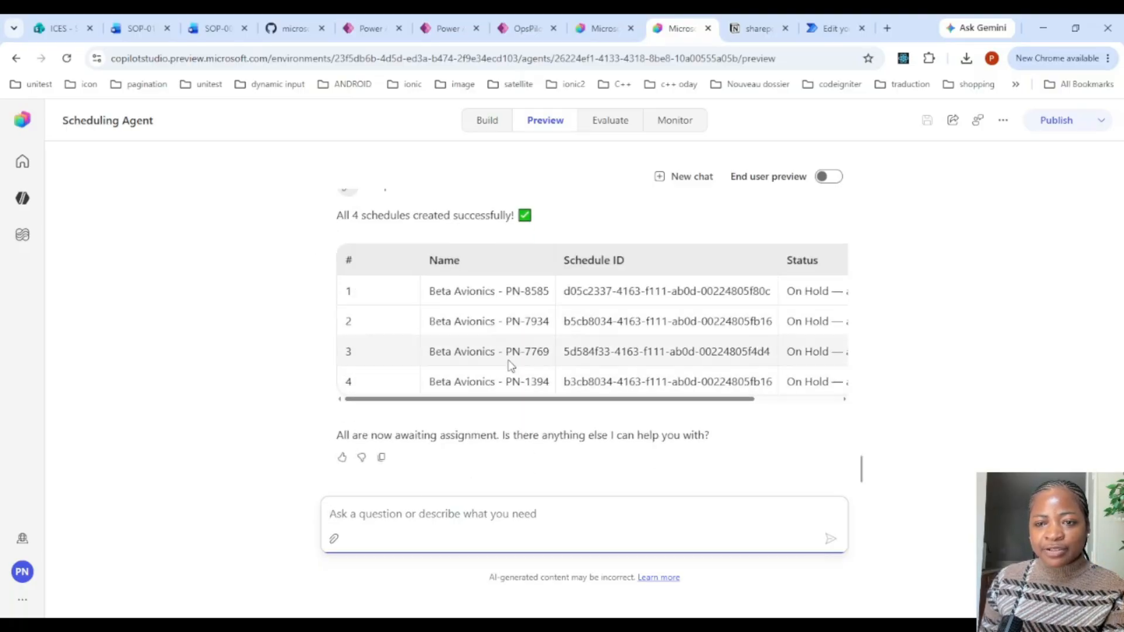
{"action": "scroll", "coordinate": [509, 363], "scroll_direction": "up", "scroll_amount": 10}
Switch to Power Automate, search the flows for "serial", and open the LookupSerial flow's details.
{"action": "left_click", "coordinate": [834, 28]}
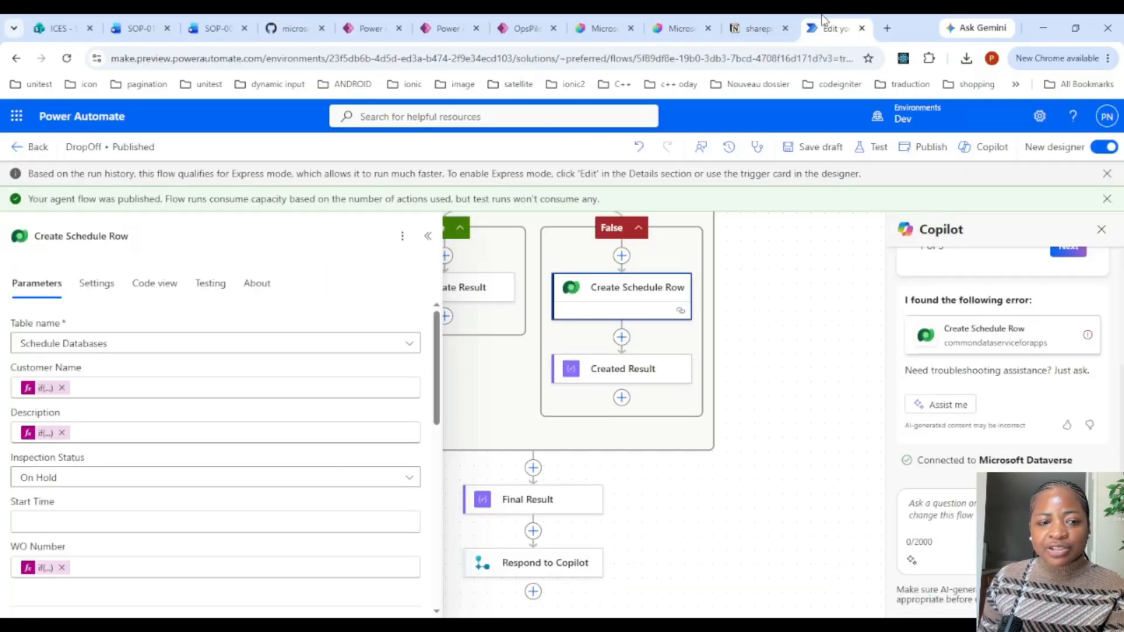
{"action": "left_click", "coordinate": [20, 161]}
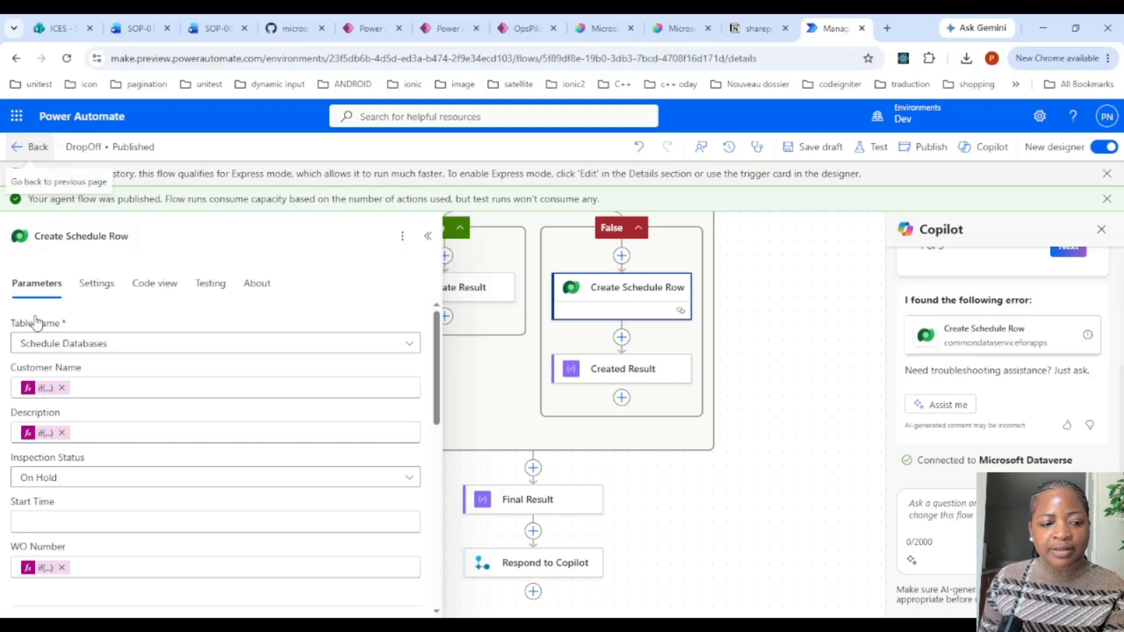
{"action": "left_click", "coordinate": [75, 291]}
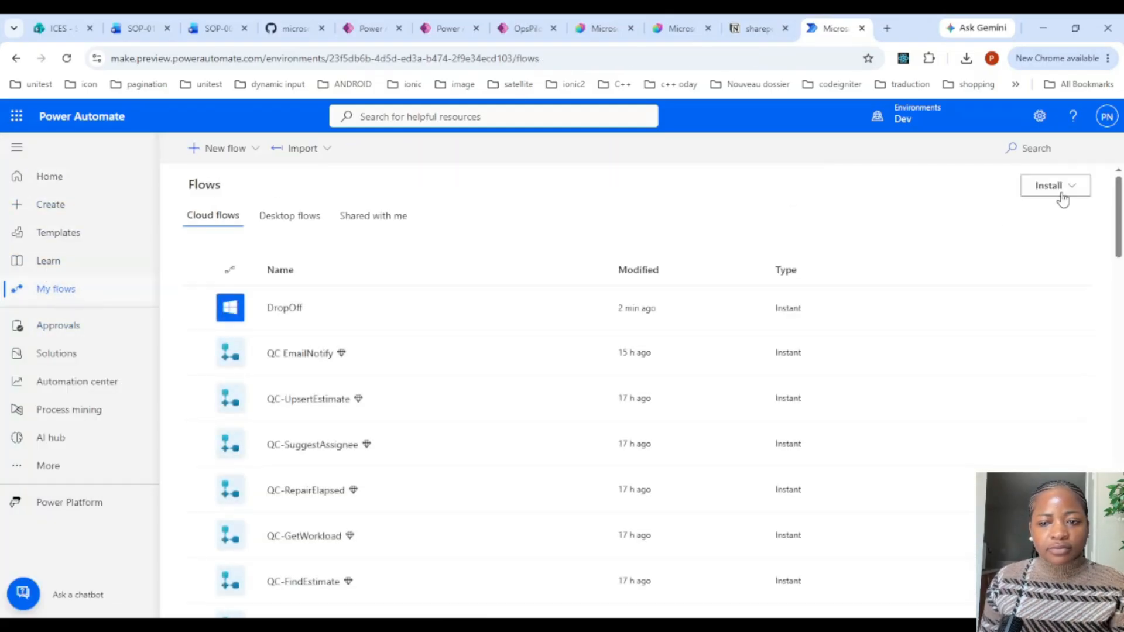
{"action": "left_click", "coordinate": [1052, 150]}
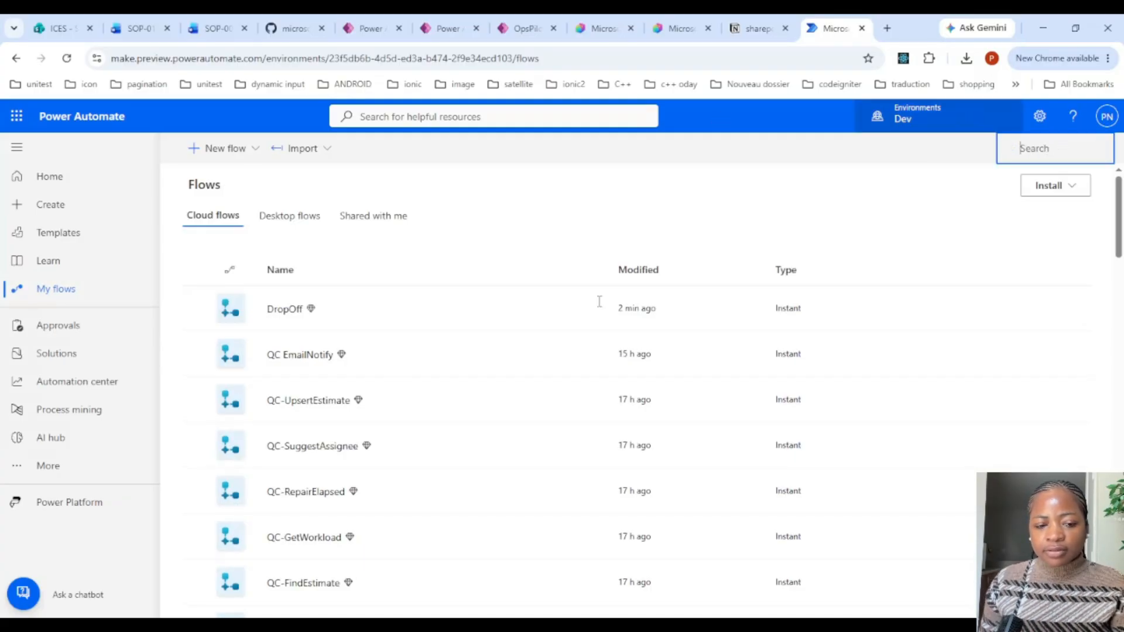
{"action": "type", "text": "serial"}
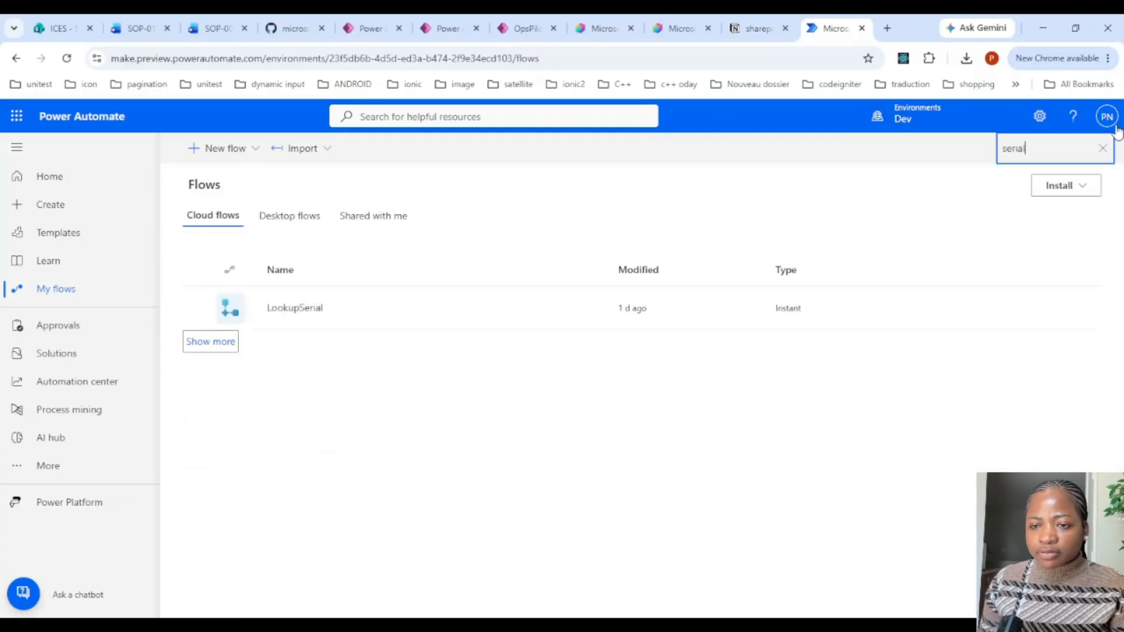
{"action": "left_click", "coordinate": [293, 309]}
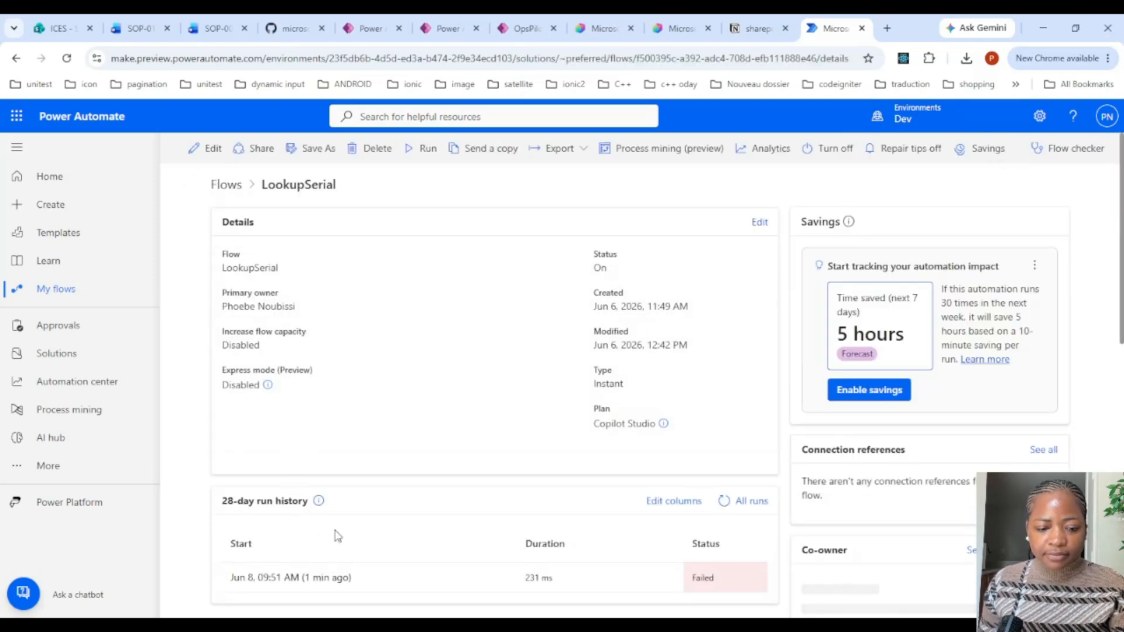
Examine the latest failed LookupSerial run, checking the trigger's raw outputs and the error on the Normalize Input action.
{"action": "left_click", "coordinate": [336, 579]}
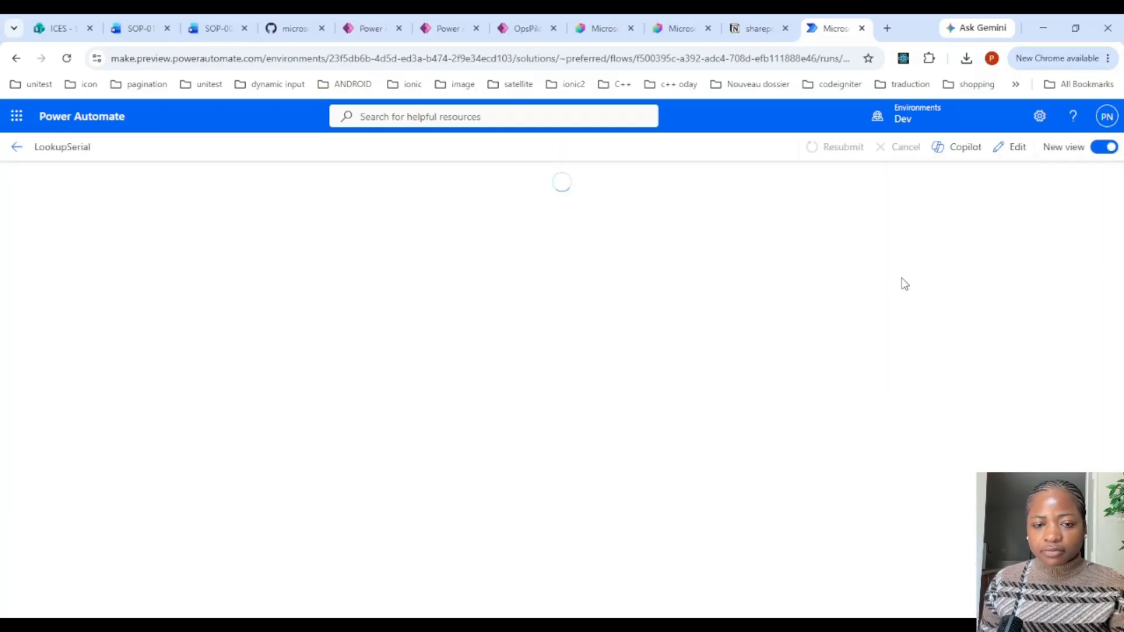
{"action": "scroll", "coordinate": [713, 327], "scroll_direction": "down", "scroll_amount": 5}
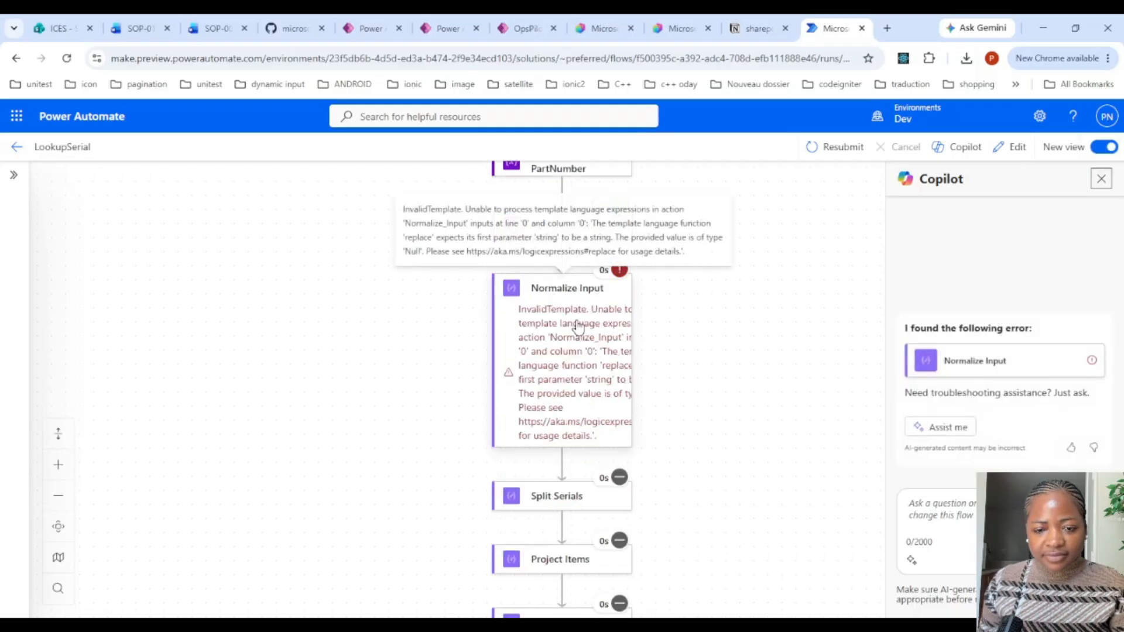
{"action": "scroll", "coordinate": [580, 326], "scroll_direction": "up", "scroll_amount": 5}
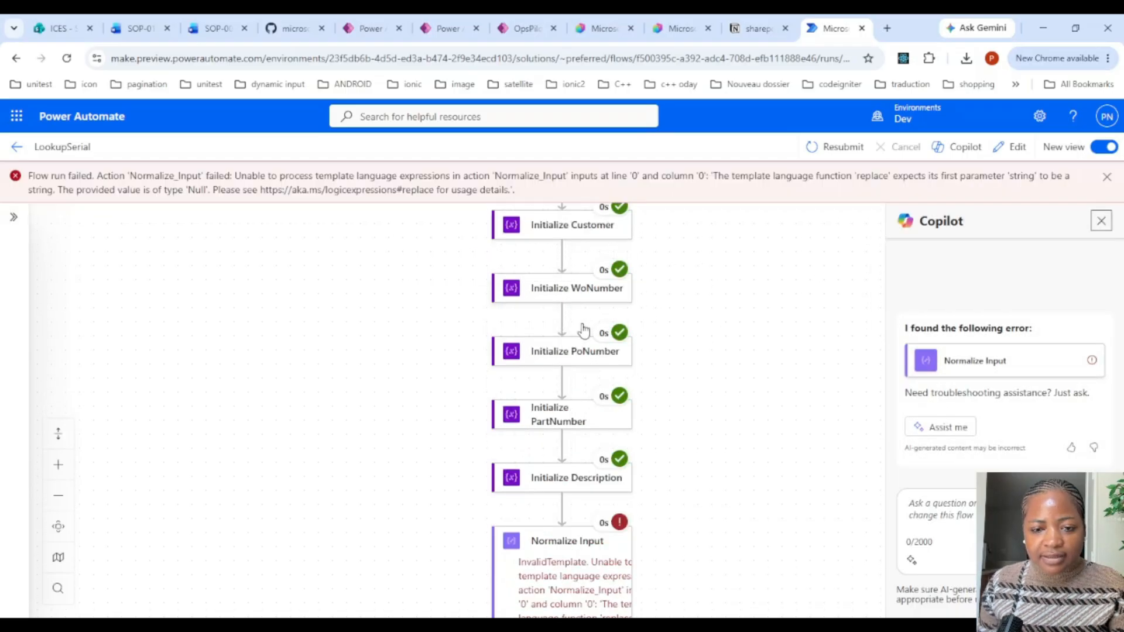
{"action": "left_click", "coordinate": [595, 279]}
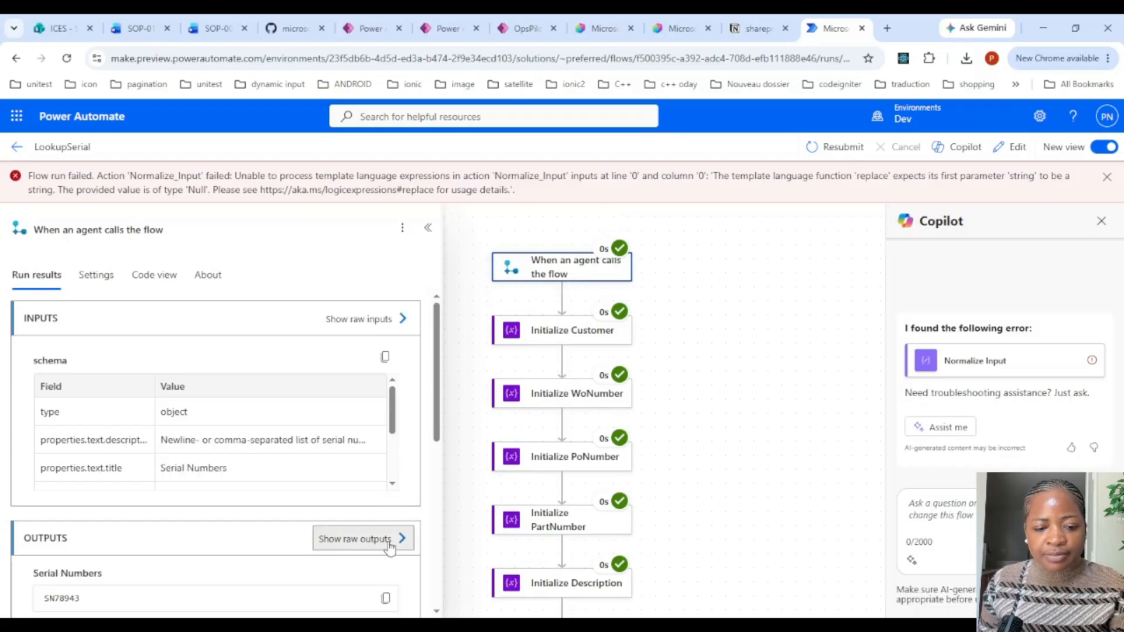
{"action": "left_click", "coordinate": [357, 538]}
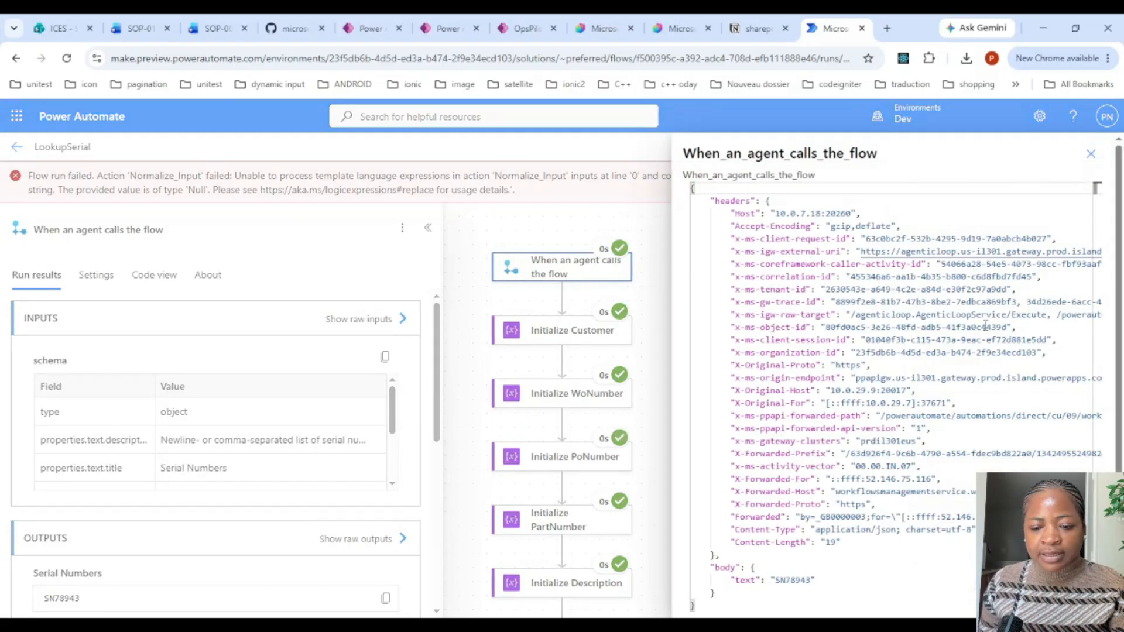
{"action": "left_click", "coordinate": [1091, 154]}
{"action": "scroll", "coordinate": [667, 257], "scroll_direction": "down", "scroll_amount": 3}
{"action": "scroll", "coordinate": [666, 255], "scroll_direction": "down", "scroll_amount": 1}
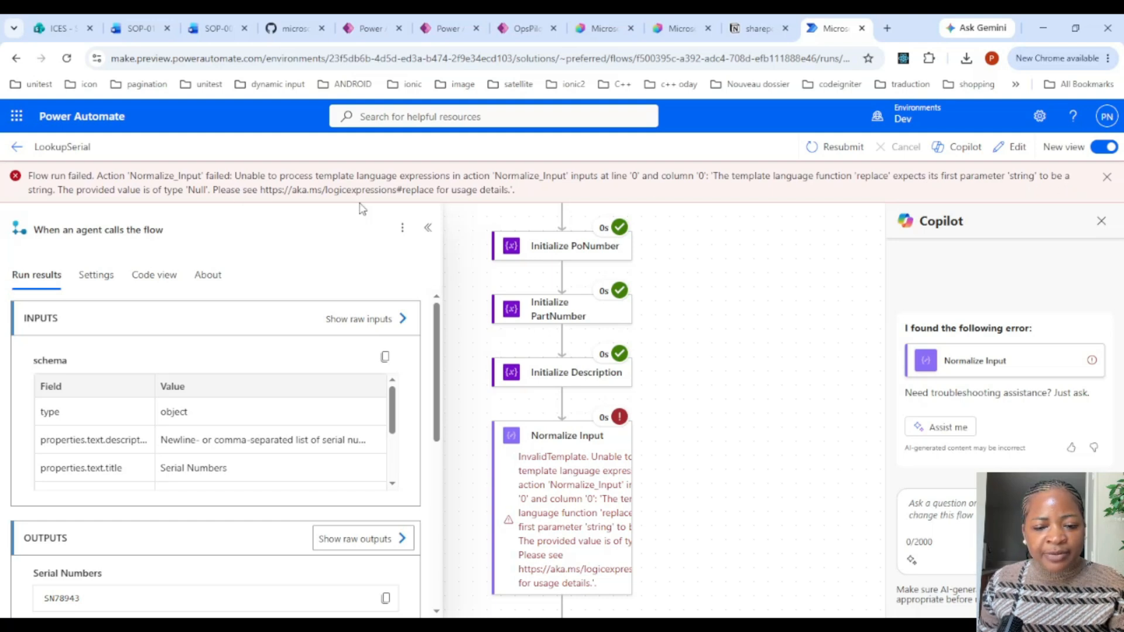
Open the LookupSerial flow for editing and select its Normalize Input action.
{"action": "left_click", "coordinate": [1000, 145]}
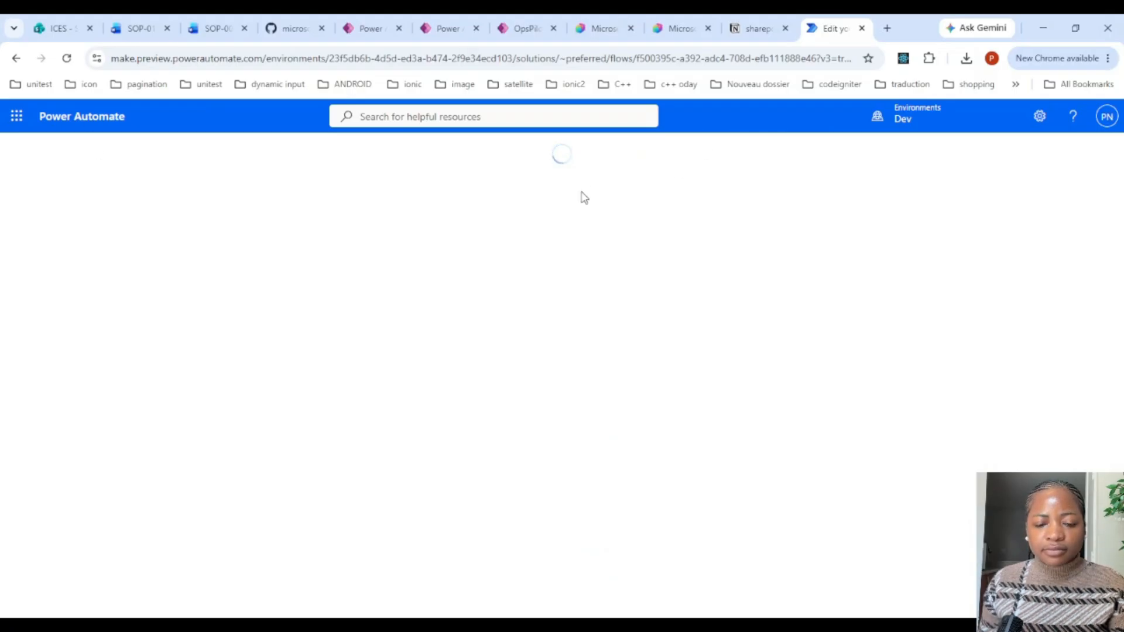
{"action": "scroll", "coordinate": [631, 293], "scroll_direction": "down", "scroll_amount": 4}
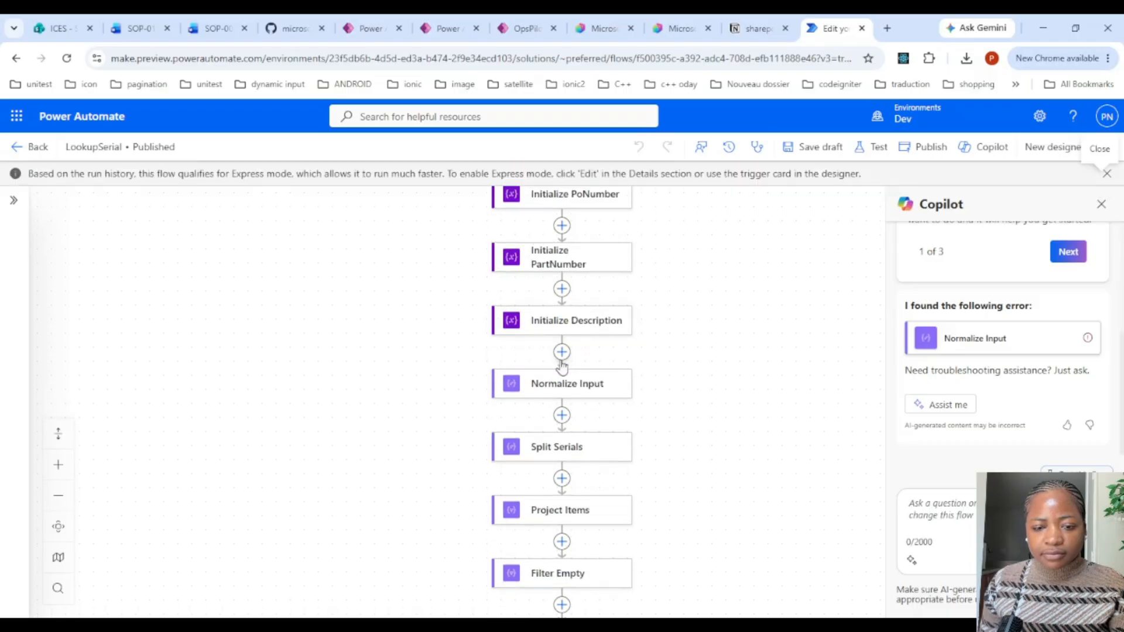
{"action": "left_click", "coordinate": [609, 387]}
{"action": "left_click", "coordinate": [57, 318]}
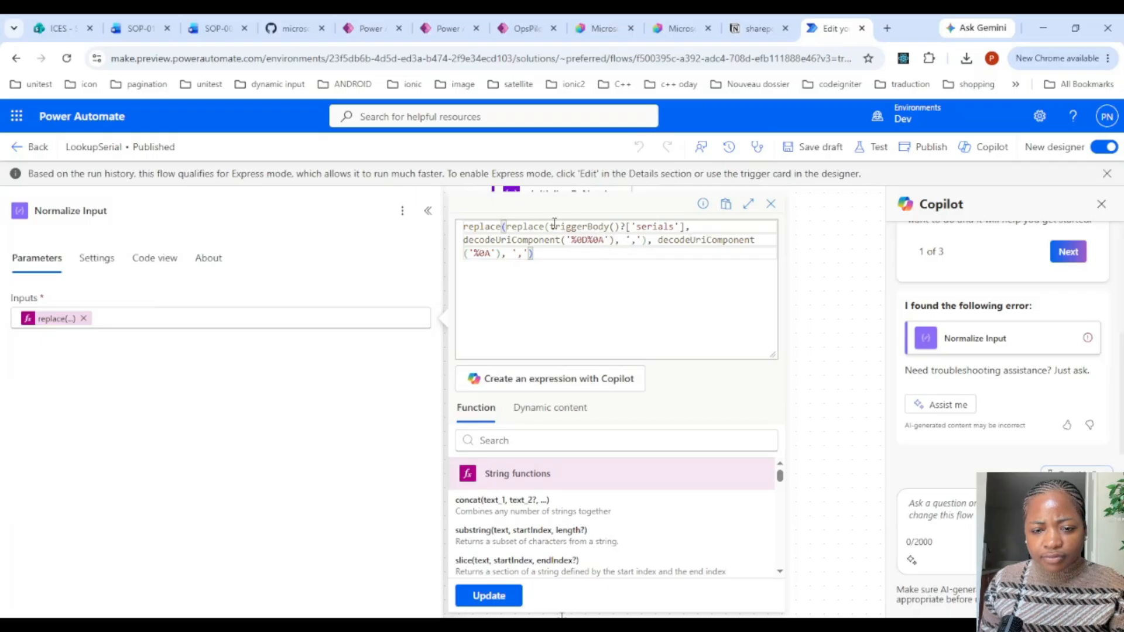
{"action": "left_click_drag", "start_coordinate": [550, 226], "coordinate": [686, 227]}
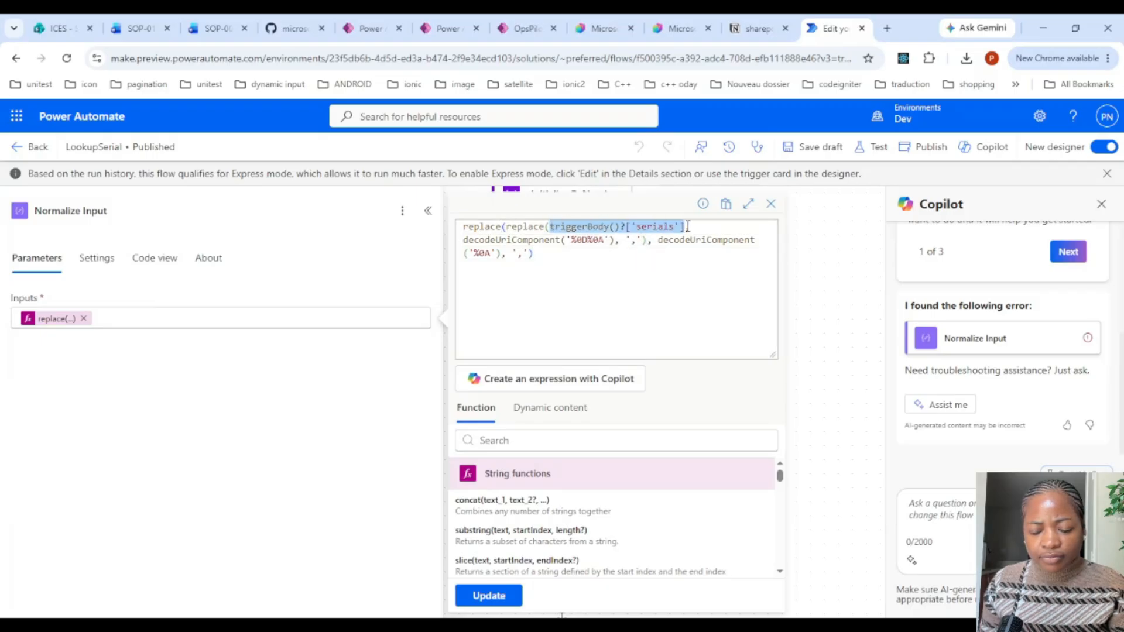
{"action": "key", "text": "BackSpace"}
{"action": "left_click", "coordinate": [542, 407]}
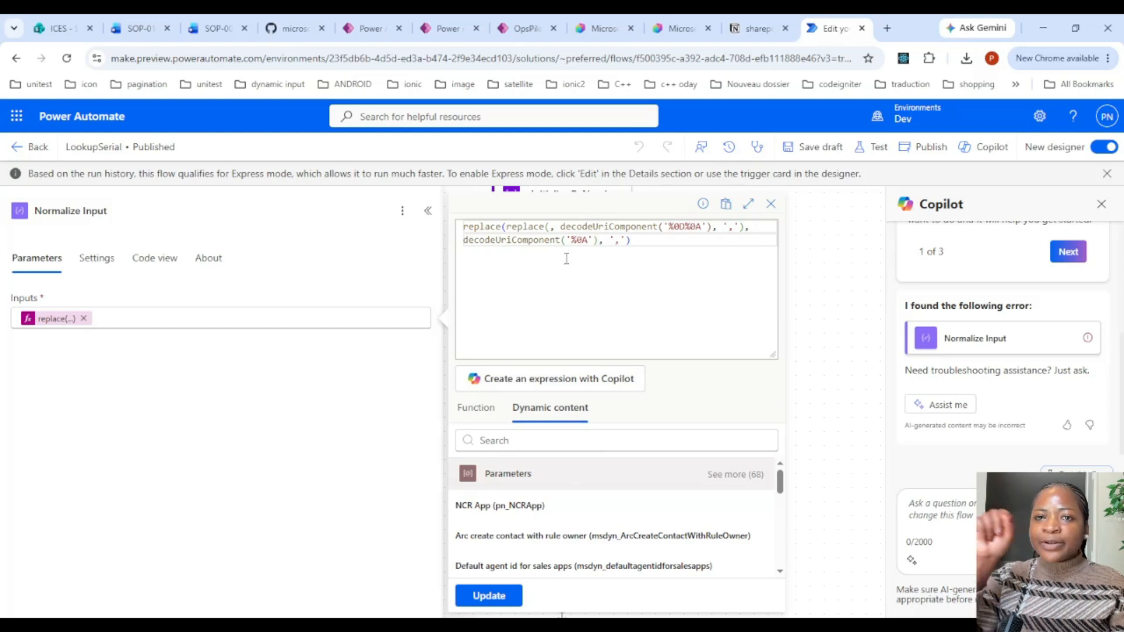
{"action": "left_click", "coordinate": [771, 203]}
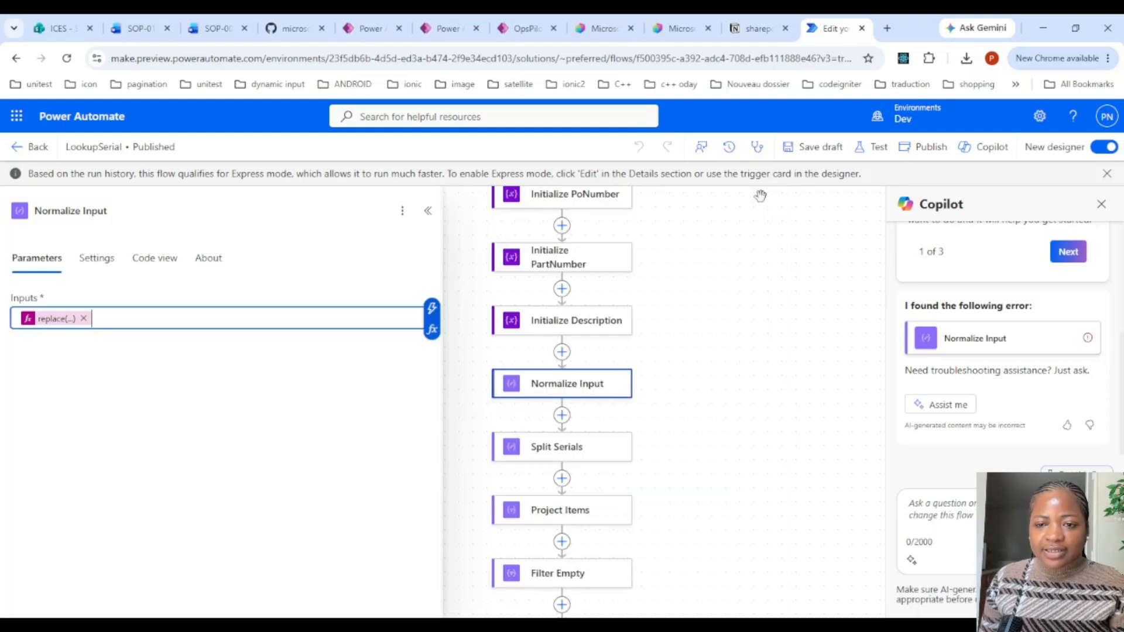
Switch back to the Scheduling Agent preview in Copilot Studio and send the request "drop off SN-456".
{"action": "left_click", "coordinate": [603, 28]}
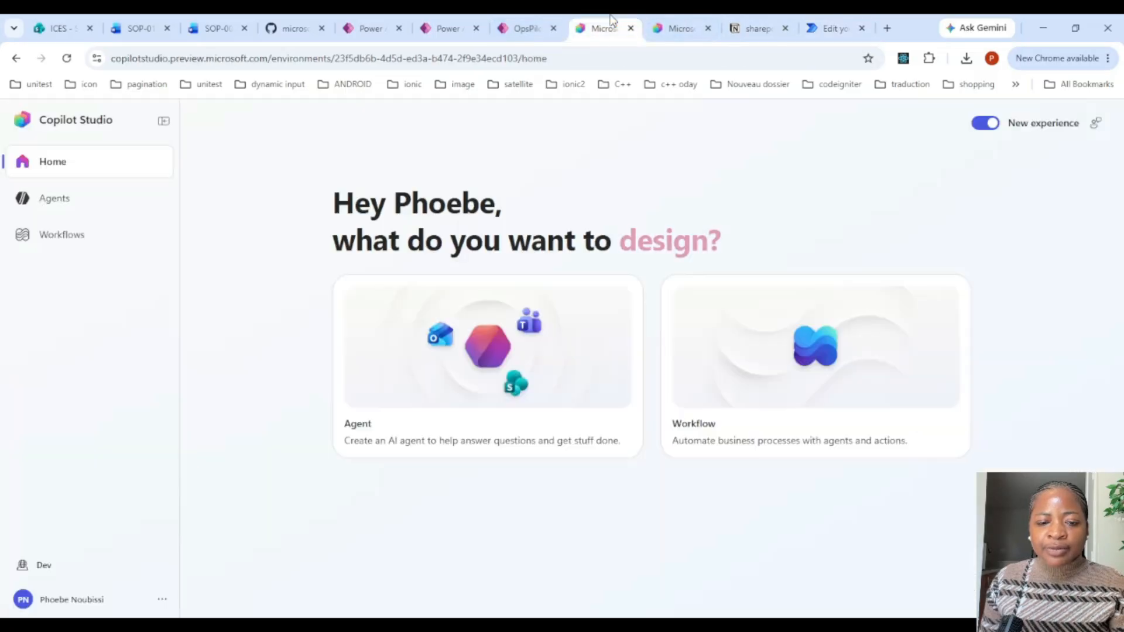
{"action": "left_click", "coordinate": [679, 28]}
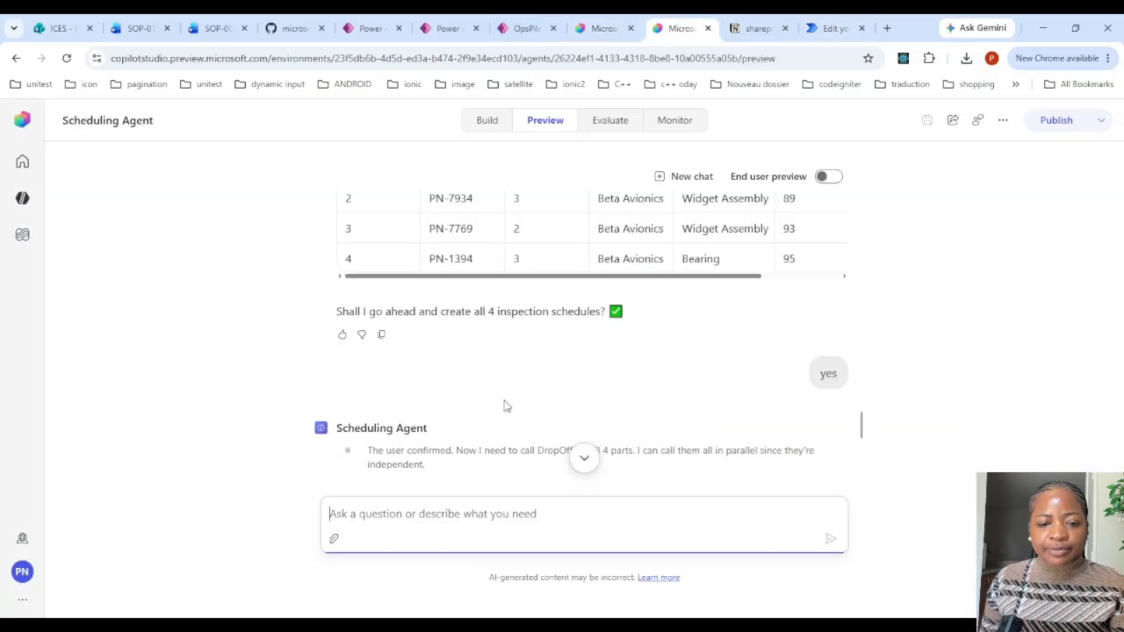
{"action": "left_click", "coordinate": [465, 513]}
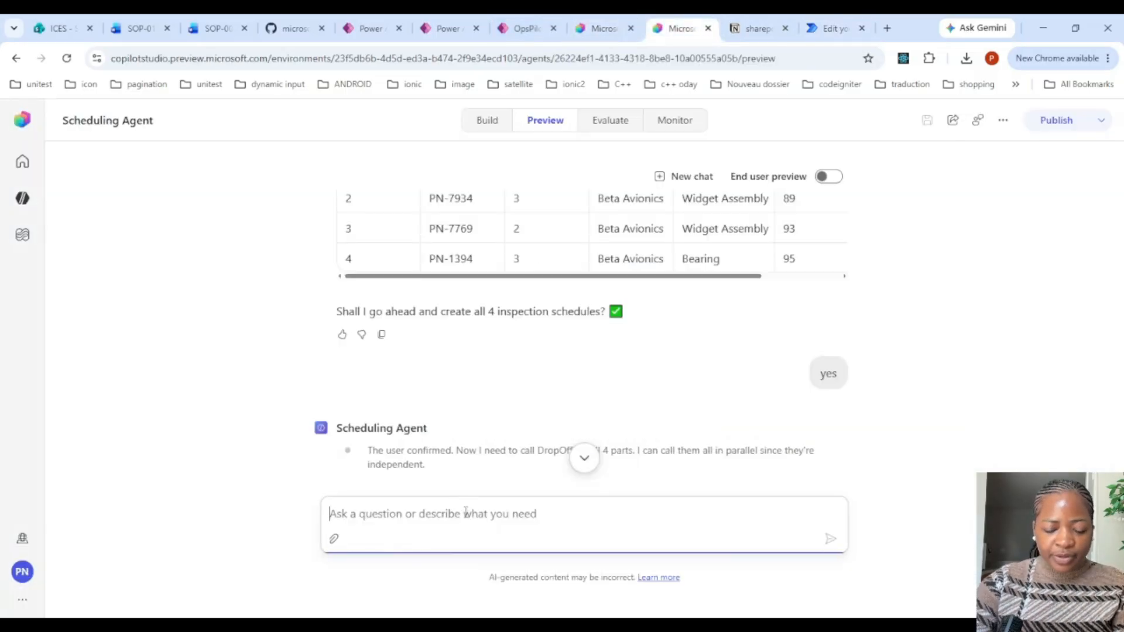
{"action": "type", "text": "I"}
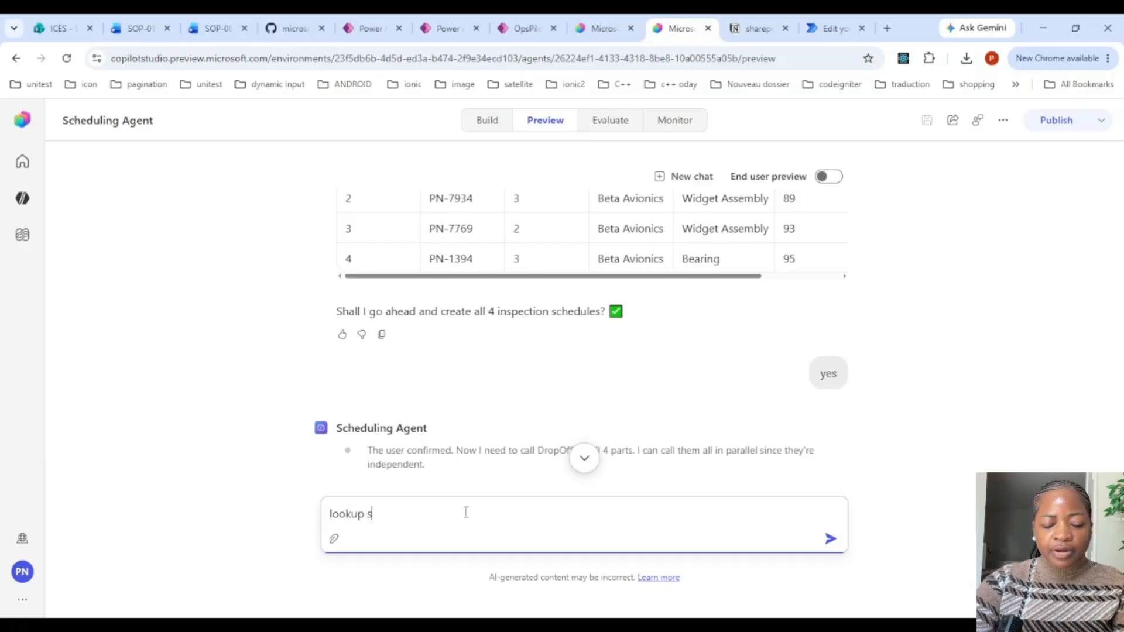
{"action": "key", "text": "BackSpace"}
{"action": "key", "text": "BackSpace"}
{"action": "key", "text": "BackSpace"}
{"action": "key", "text": "BackSpace"}
{"action": "key", "text": "BackSpace"}
{"action": "key", "text": "BackSpace"}
{"action": "key", "text": "BackSpace"}
{"action": "key", "text": "BackSpace"}
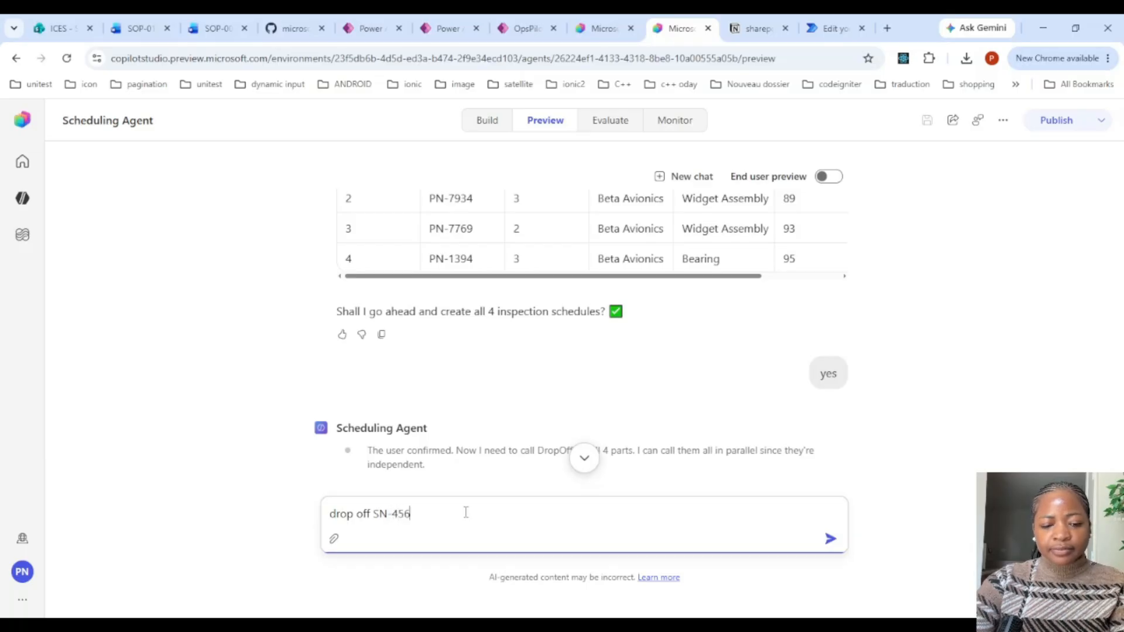
{"action": "key", "text": "Return"}
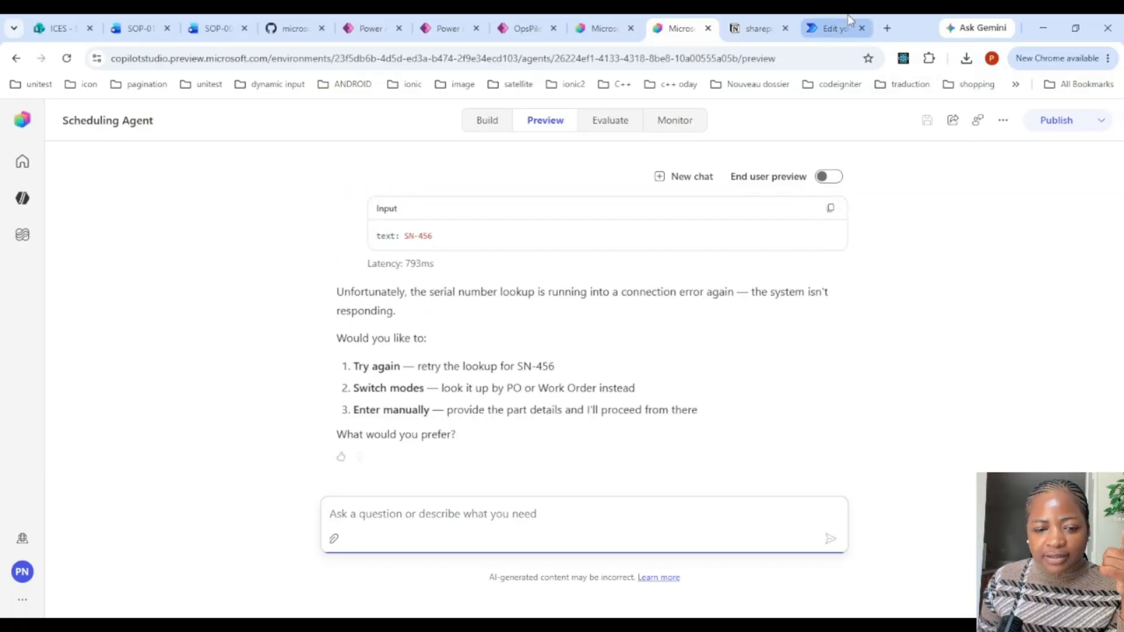
In LookupSerial's Normalize Input expression, replace triggerBody()?['serials'] with the trigger's Serial Numbers value, triggerBody()?['text'], and save the draft.
{"action": "left_click", "coordinate": [843, 21]}
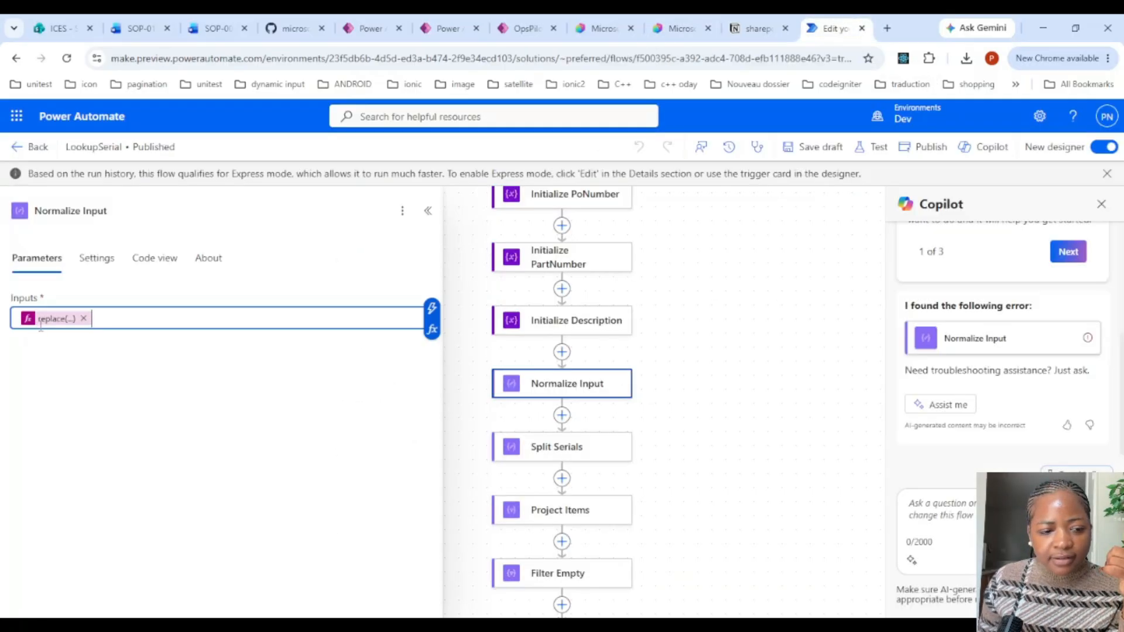
{"action": "left_click", "coordinate": [59, 319]}
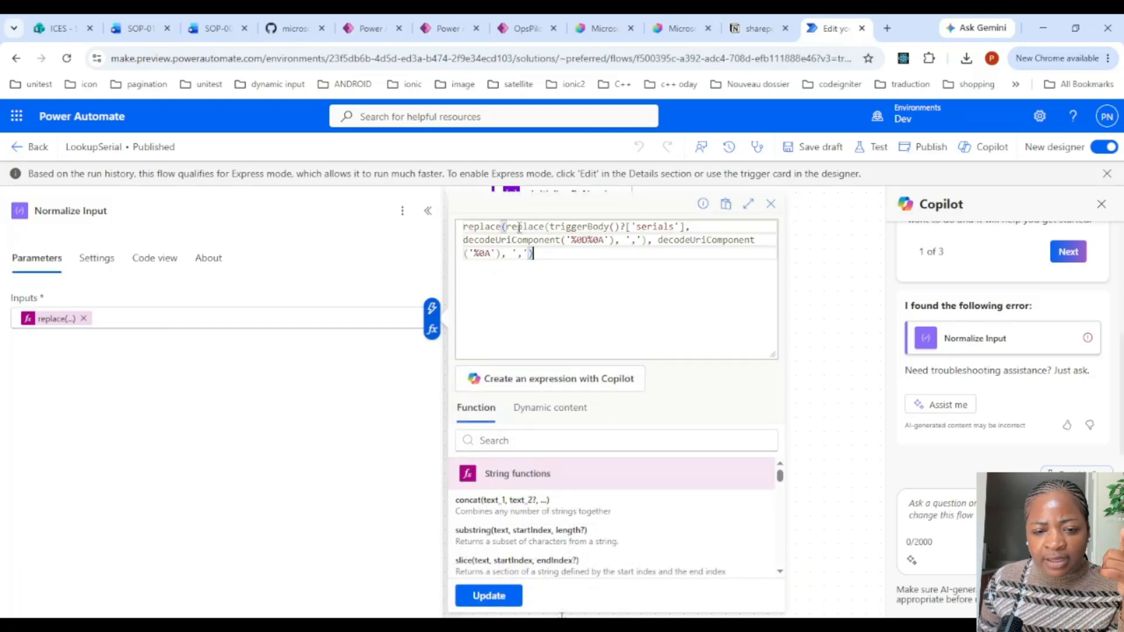
{"action": "left_click_drag", "start_coordinate": [548, 228], "coordinate": [685, 228]}
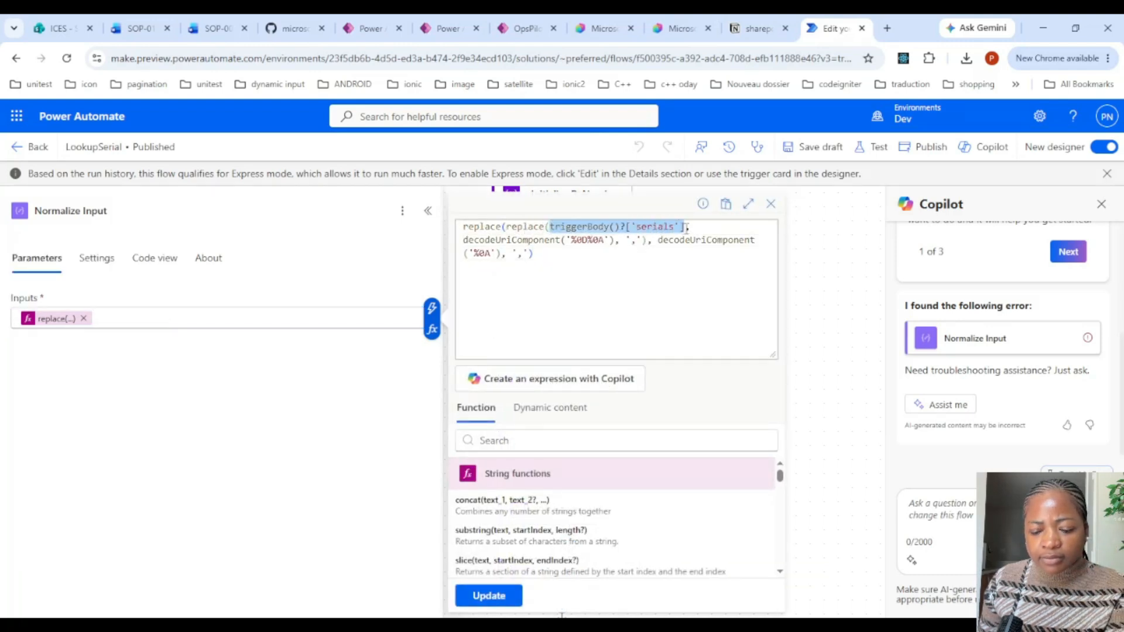
{"action": "key", "text": "BackSpace"}
{"action": "left_click", "coordinate": [550, 407]}
{"action": "scroll", "coordinate": [662, 540], "scroll_direction": "down", "scroll_amount": 5}
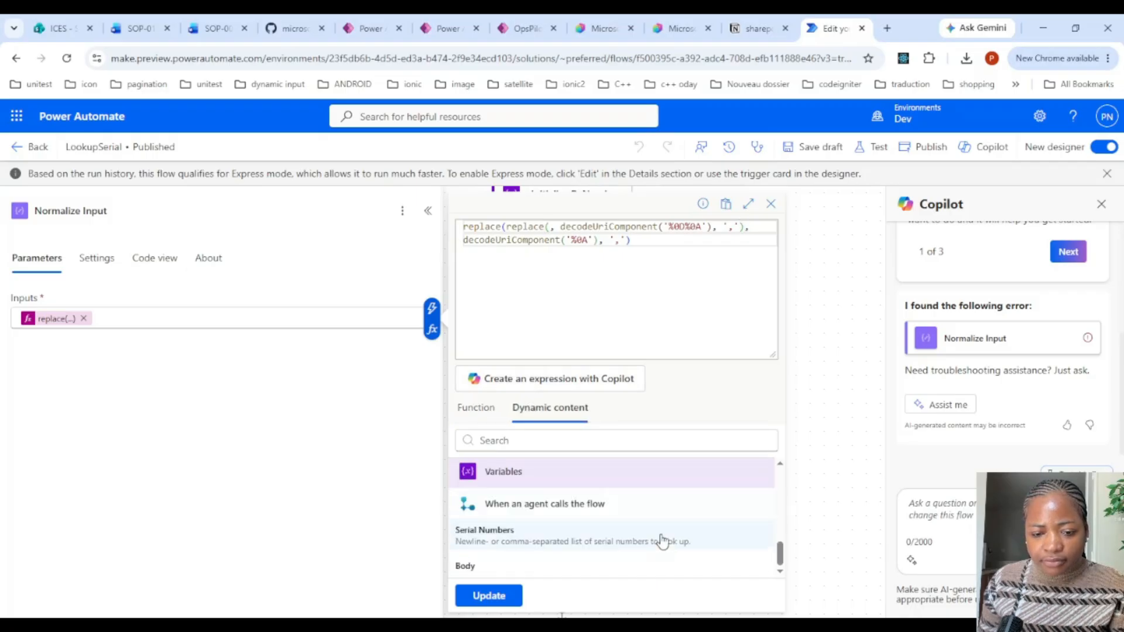
{"action": "left_click", "coordinate": [661, 540]}
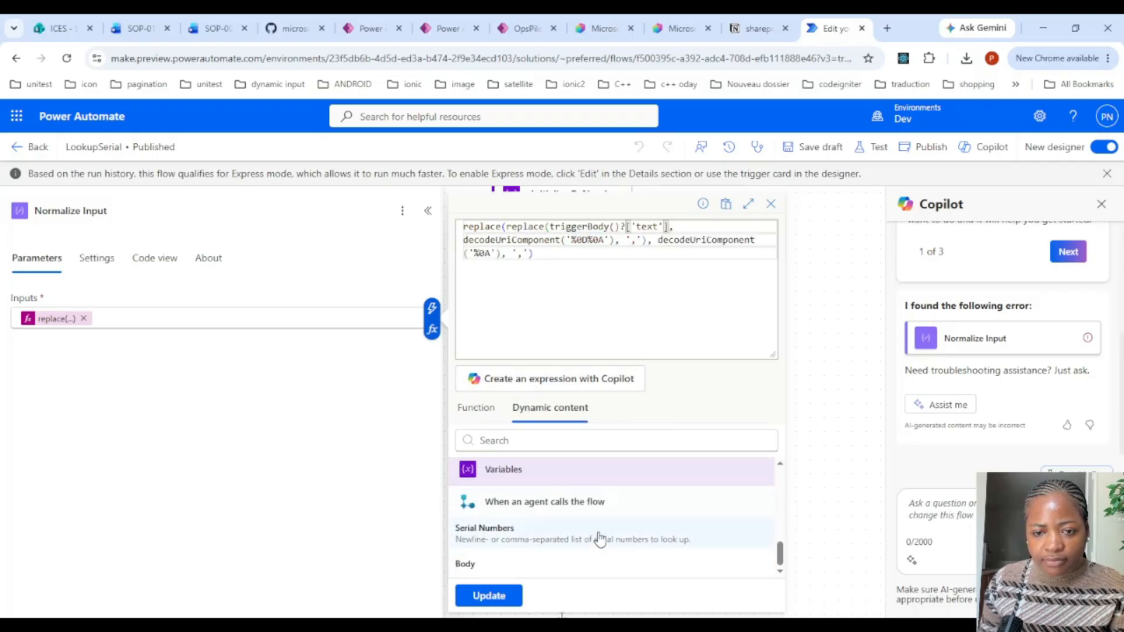
{"action": "left_click", "coordinate": [488, 595]}
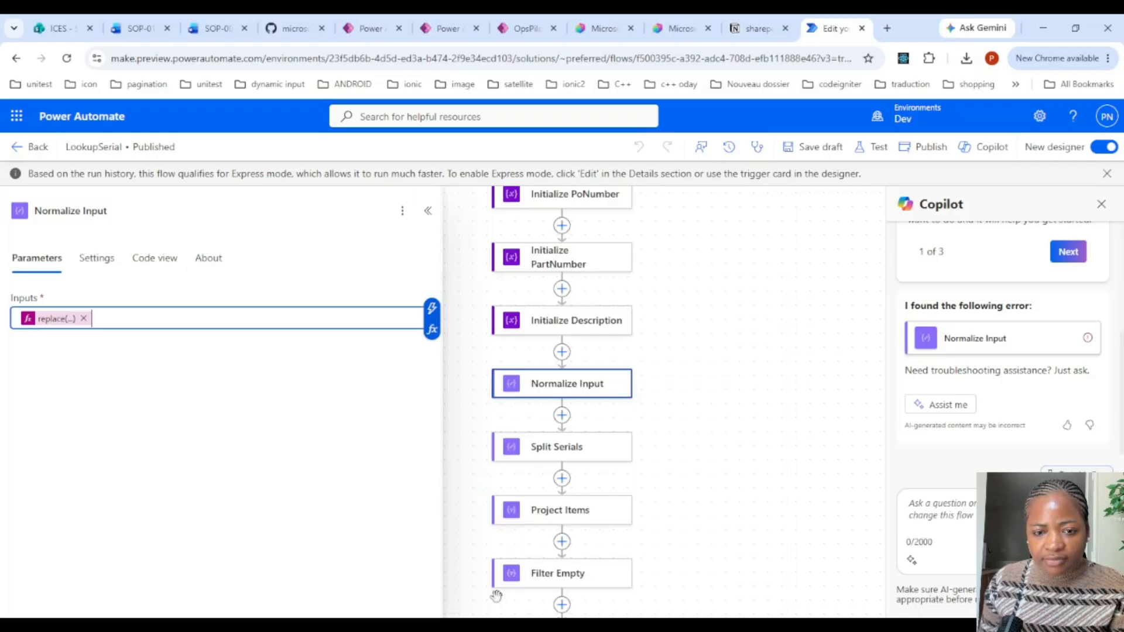
{"action": "left_click", "coordinate": [812, 151]}
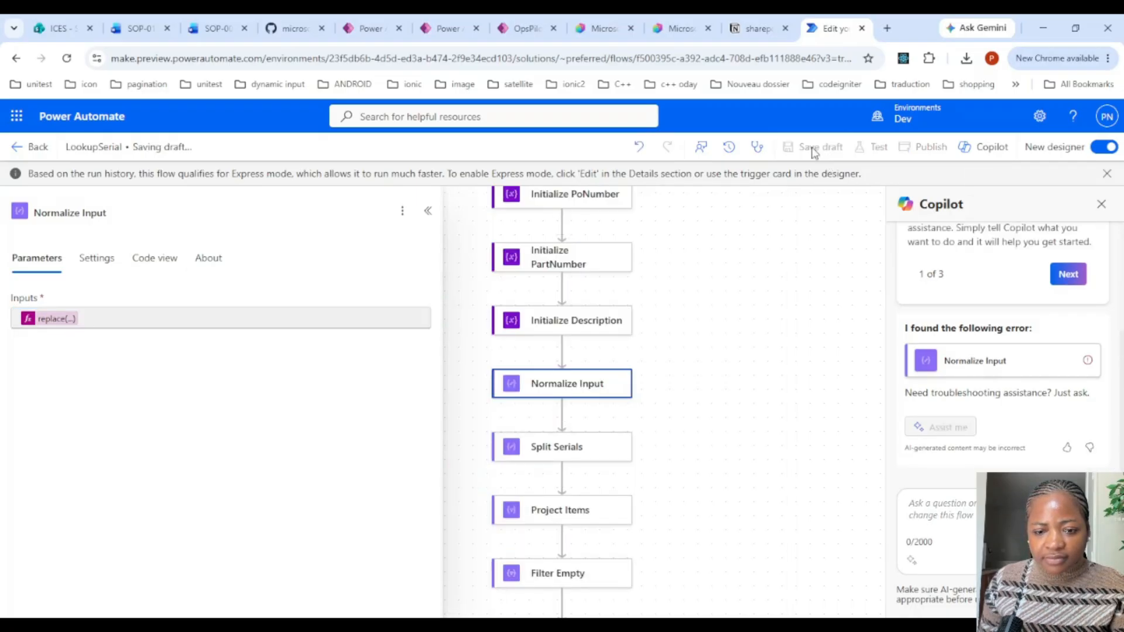
Publish the saved LookupSerial flow draft.
{"action": "left_click", "coordinate": [586, 259]}
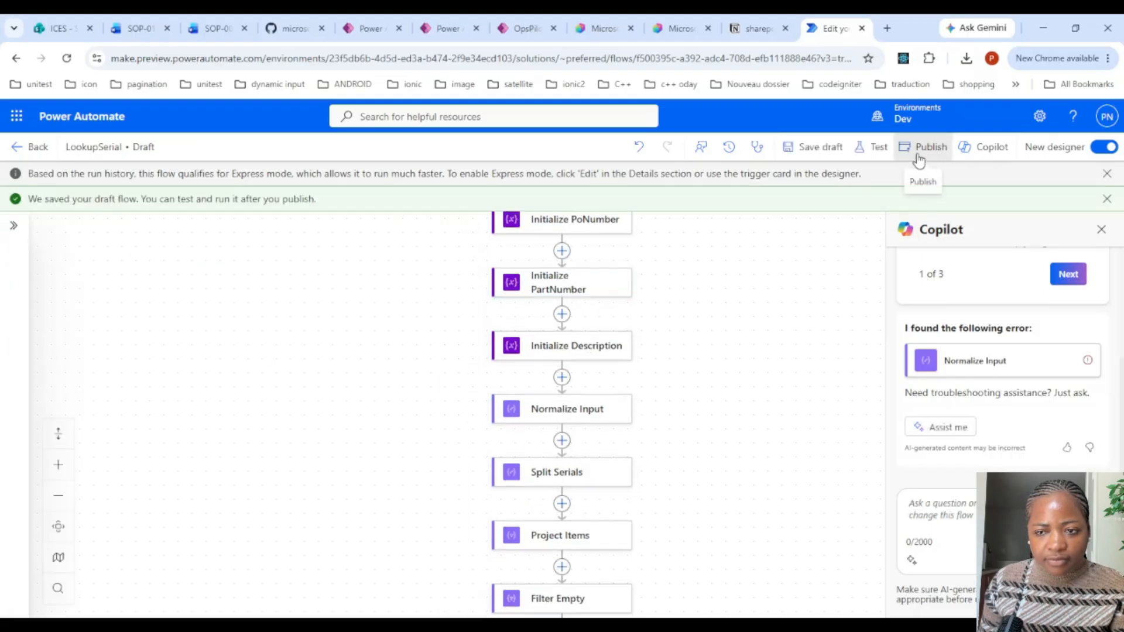
{"action": "left_click", "coordinate": [923, 147]}
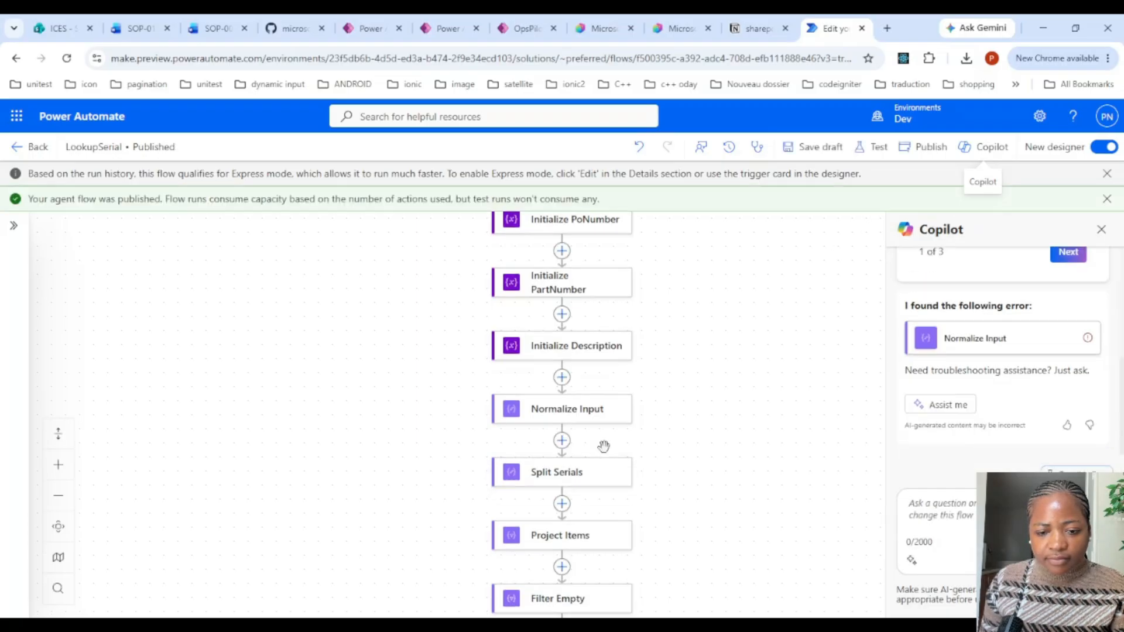
Check the Split Serials expression, the Project Items mapping, and the Filter Empty and Stringify actions in the LookupSerial flow.
{"action": "left_click", "coordinate": [602, 476]}
{"action": "left_click", "coordinate": [52, 351]}
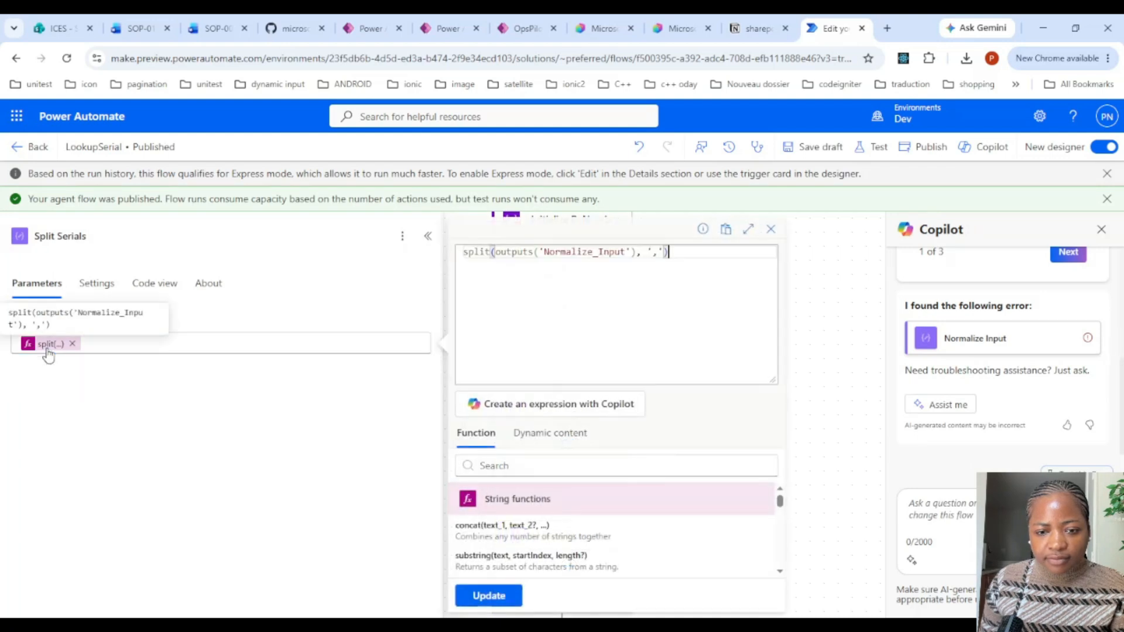
{"action": "left_click", "coordinate": [72, 389]}
{"action": "scroll", "coordinate": [610, 379], "scroll_direction": "down", "scroll_amount": 3}
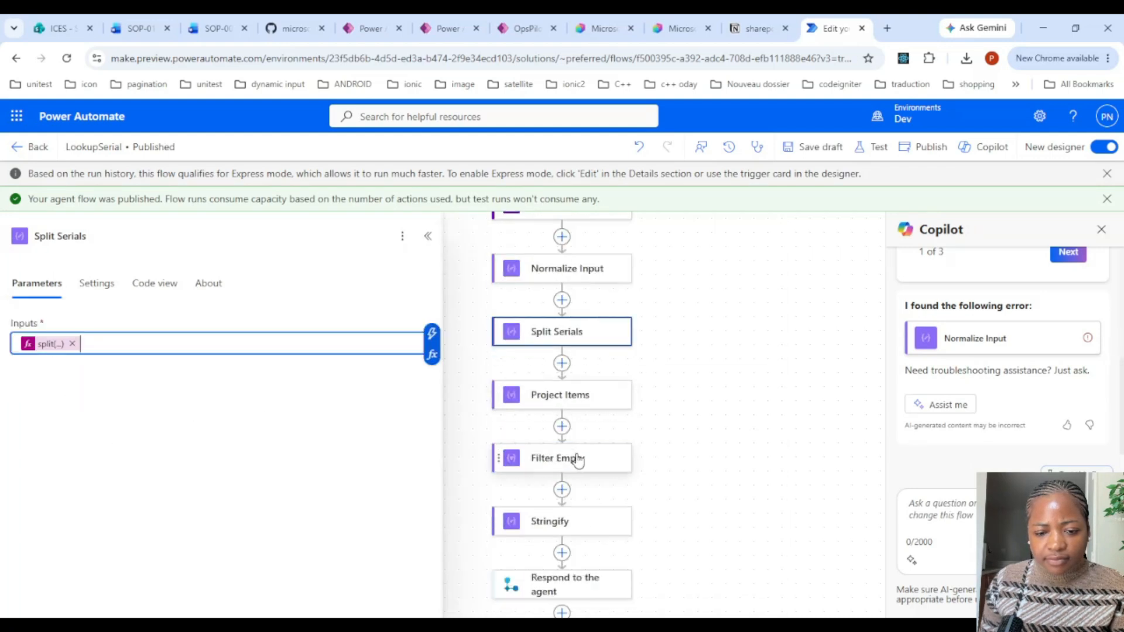
{"action": "left_click", "coordinate": [597, 402]}
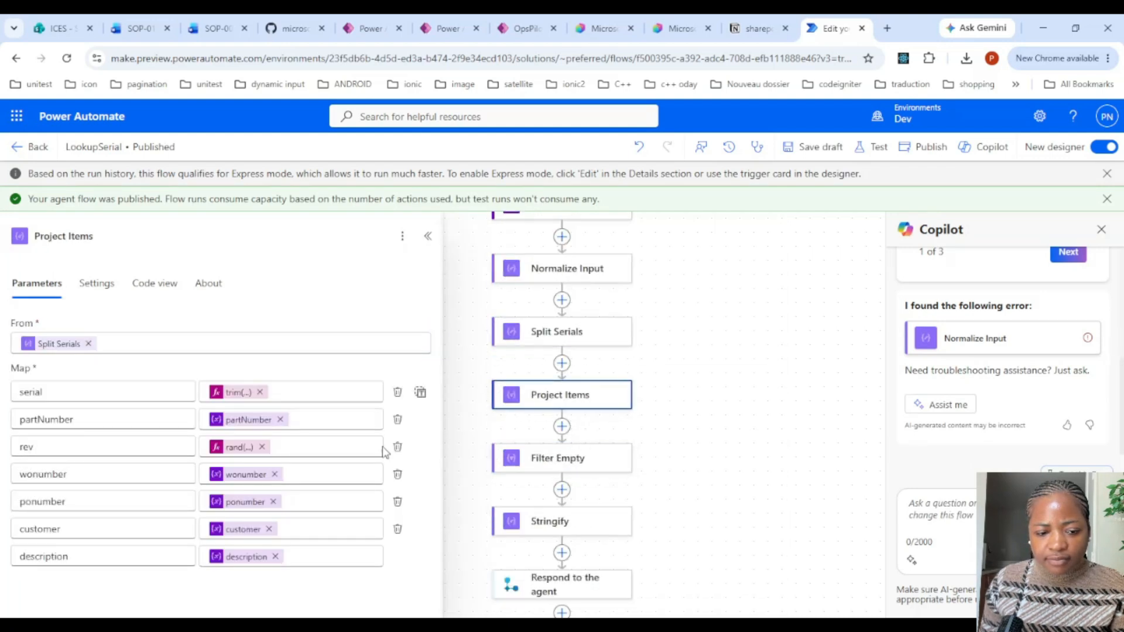
{"action": "left_click", "coordinate": [234, 423]}
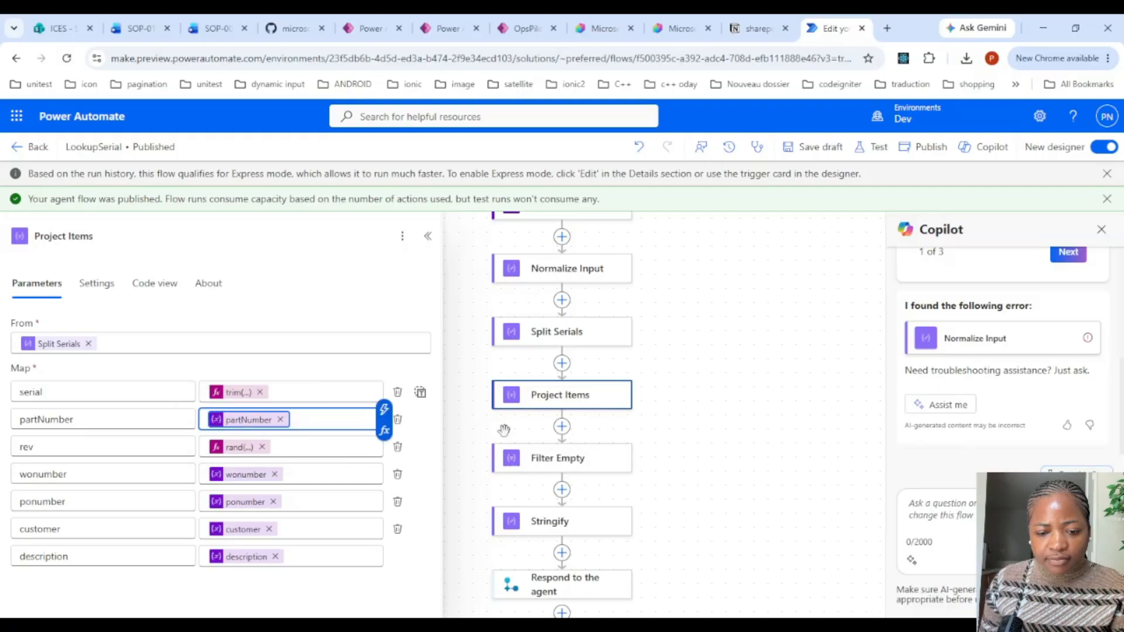
{"action": "left_click", "coordinate": [555, 459]}
{"action": "left_click", "coordinate": [569, 527]}
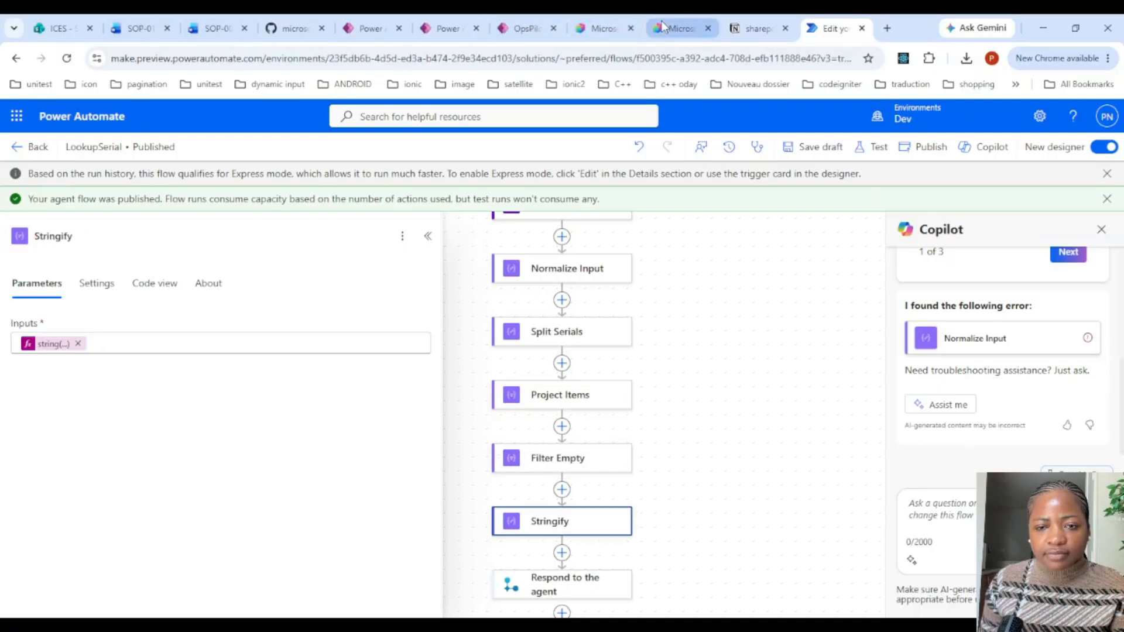
Switch to the Scheduling Agent preview in Copilot Studio, reload it and send the request "drop off SN-359".
{"action": "left_click", "coordinate": [679, 28]}
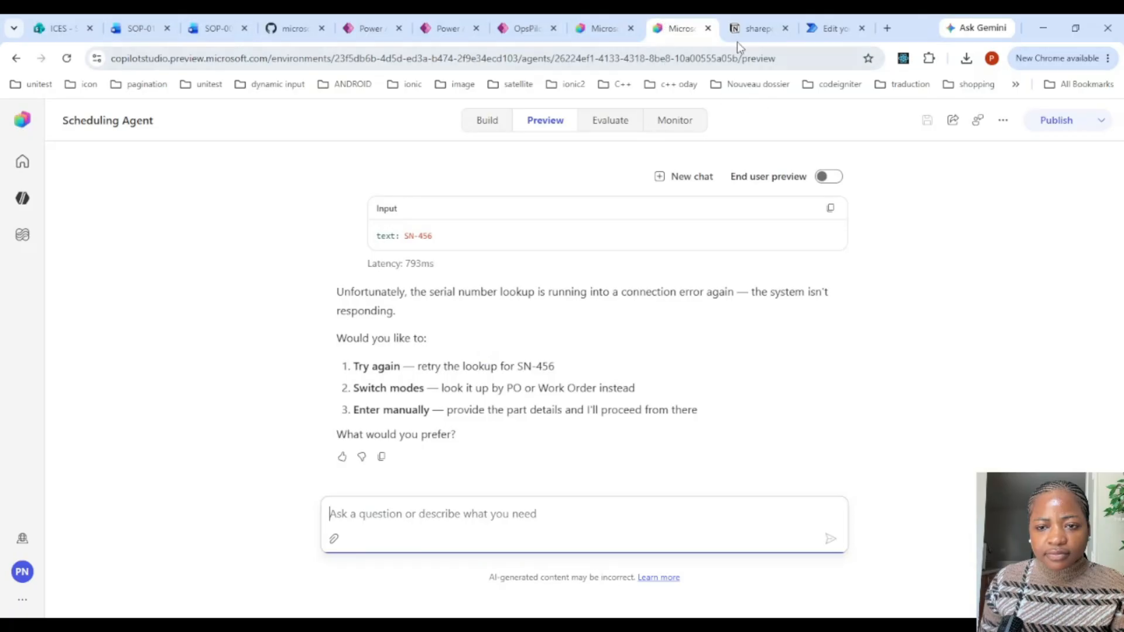
{"action": "left_click", "coordinate": [66, 58]}
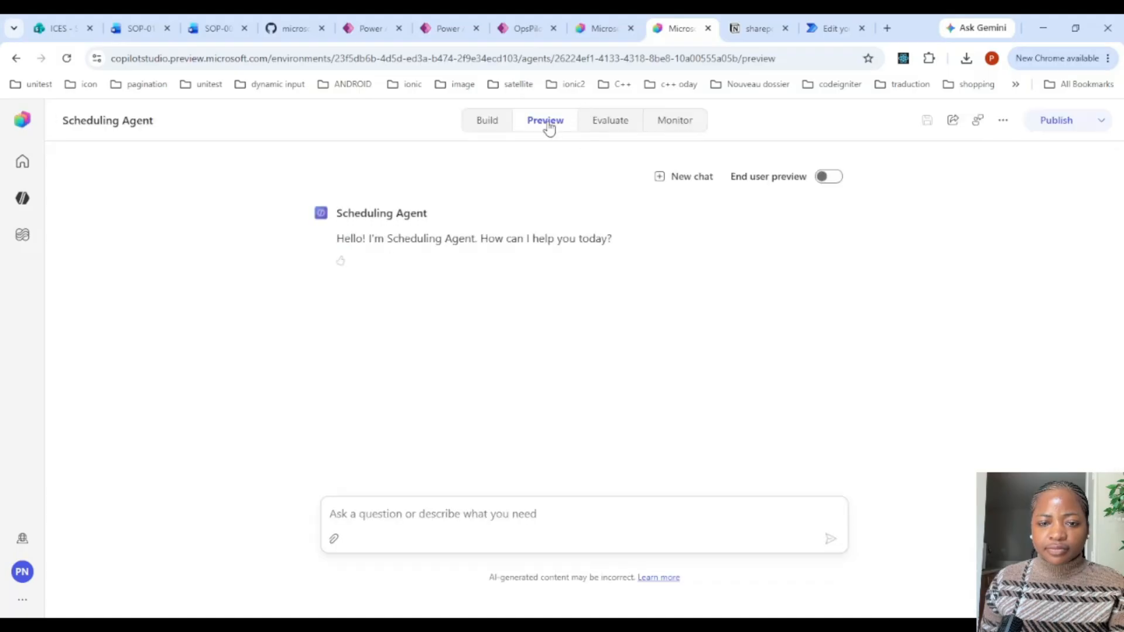
{"action": "left_click", "coordinate": [438, 513]}
{"action": "type", "text": "drop off SN-359"}
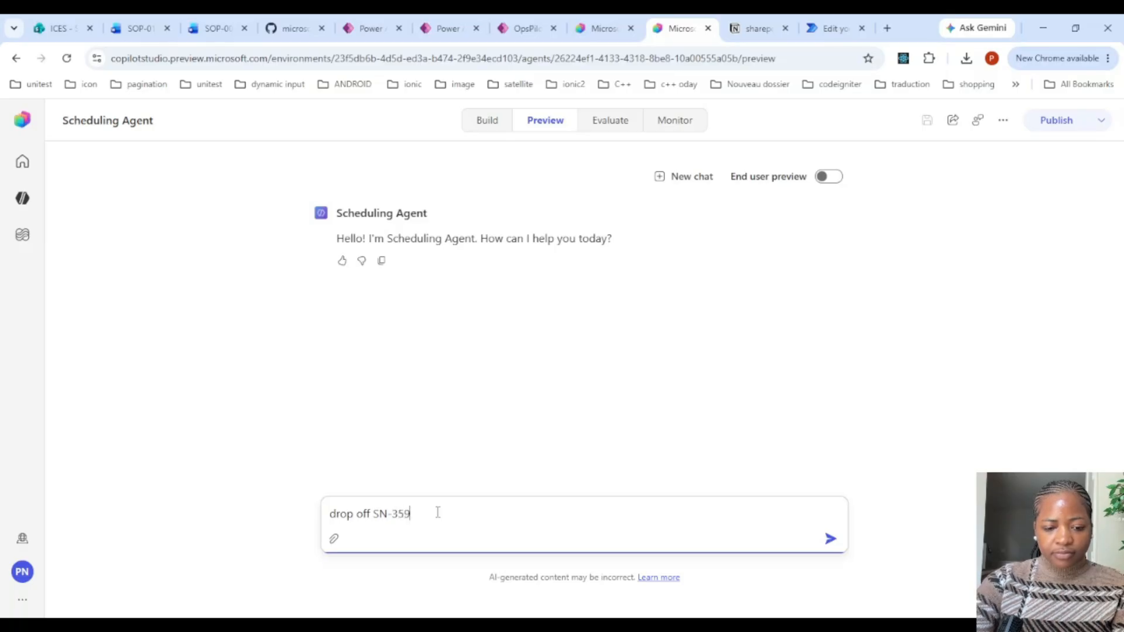
{"action": "key", "text": "Return"}
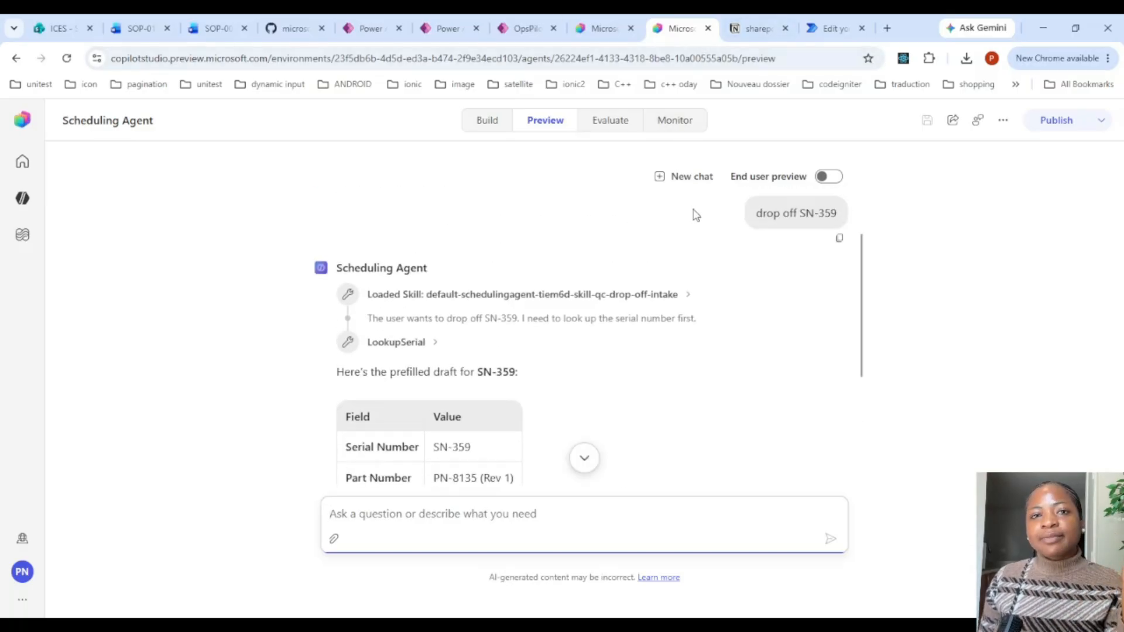
Review the prefilled draft for SN-359 and confirm the drop-off by replying "yes".
{"action": "scroll", "coordinate": [515, 322], "scroll_direction": "down", "scroll_amount": 4}
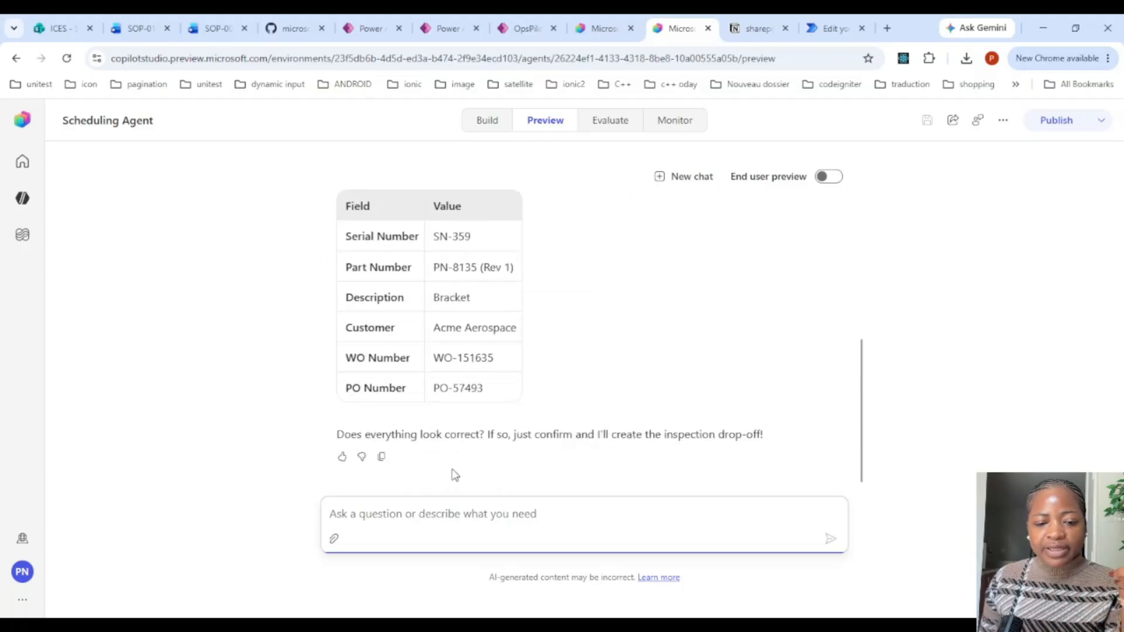
{"action": "left_click", "coordinate": [447, 515]}
{"action": "type", "text": "yes"}
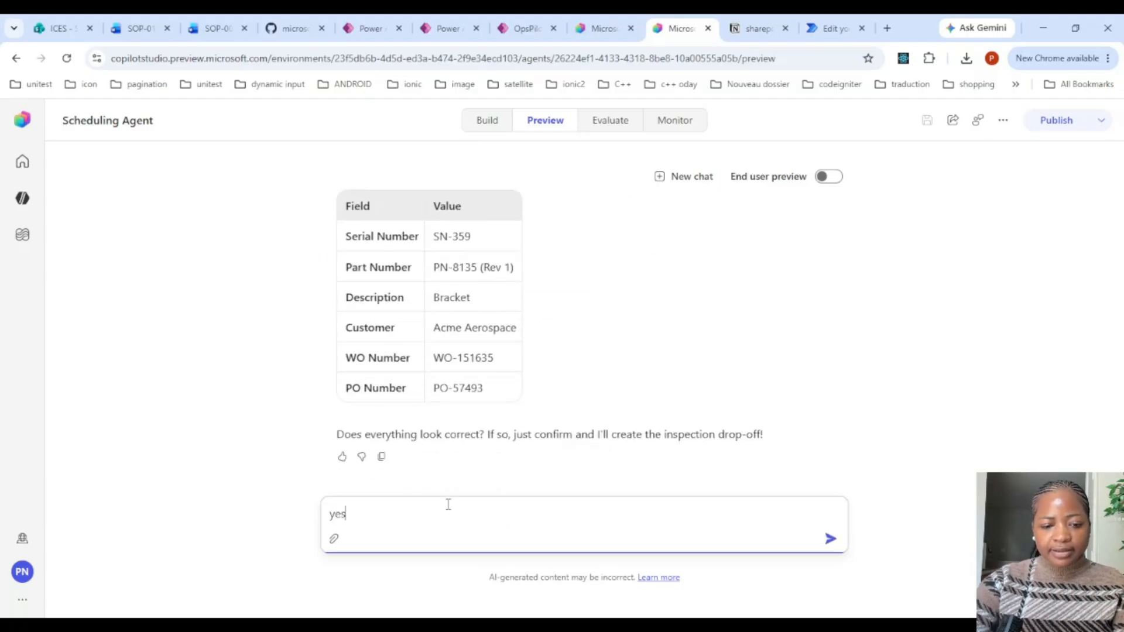
{"action": "key", "text": "Return"}
{"action": "scroll", "coordinate": [624, 312], "scroll_direction": "up", "scroll_amount": 3}
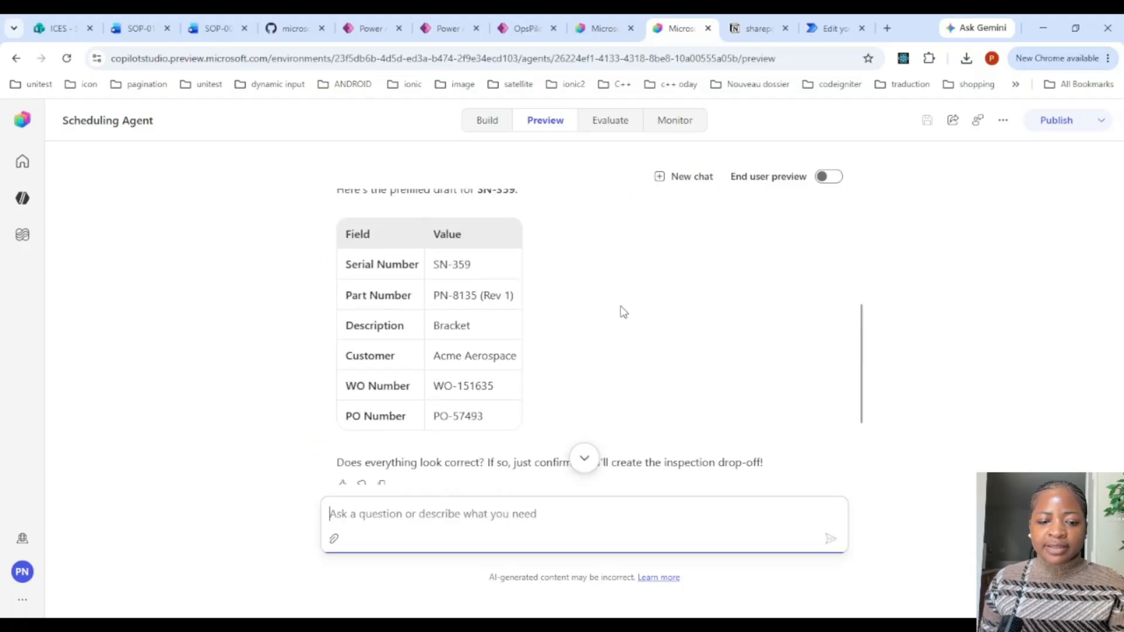
{"action": "scroll", "coordinate": [625, 328], "scroll_direction": "down", "scroll_amount": 3}
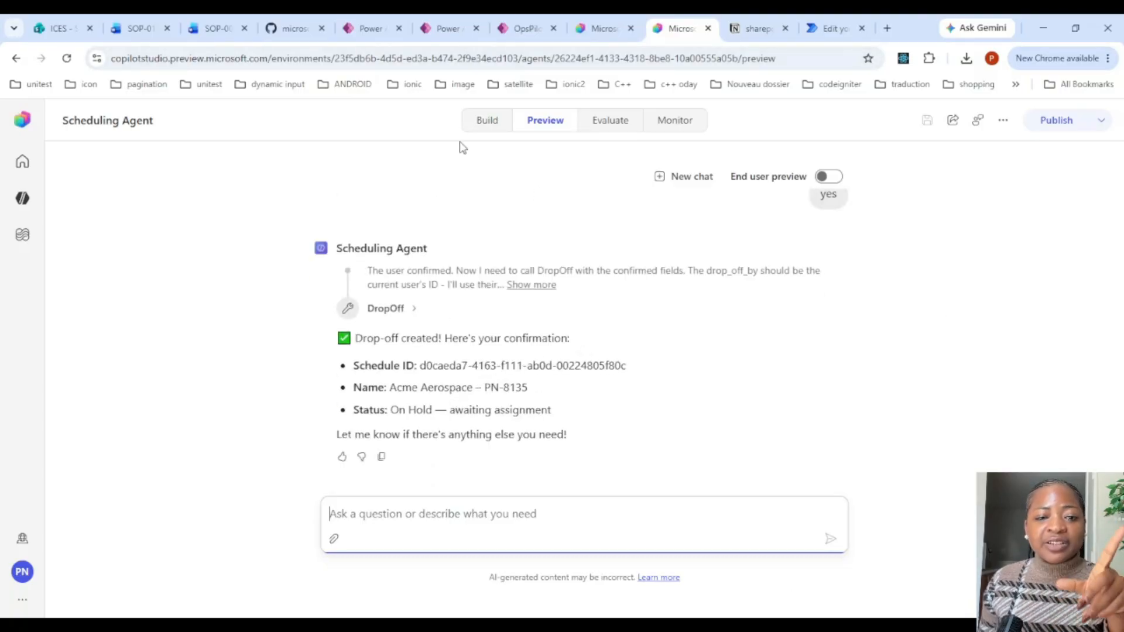
Switch to Power Apps, search the tables for "schedule" and open the Schedule Database table's data for editing.
{"action": "left_click", "coordinate": [371, 28]}
{"action": "left_click", "coordinate": [50, 353]}
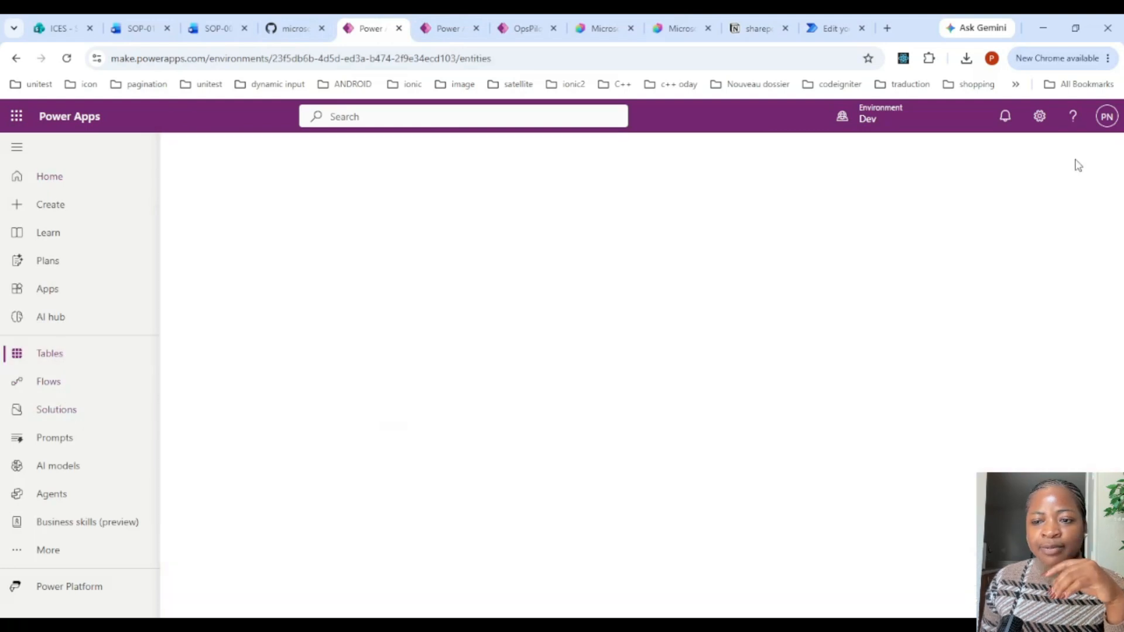
{"action": "left_click", "coordinate": [1023, 151]}
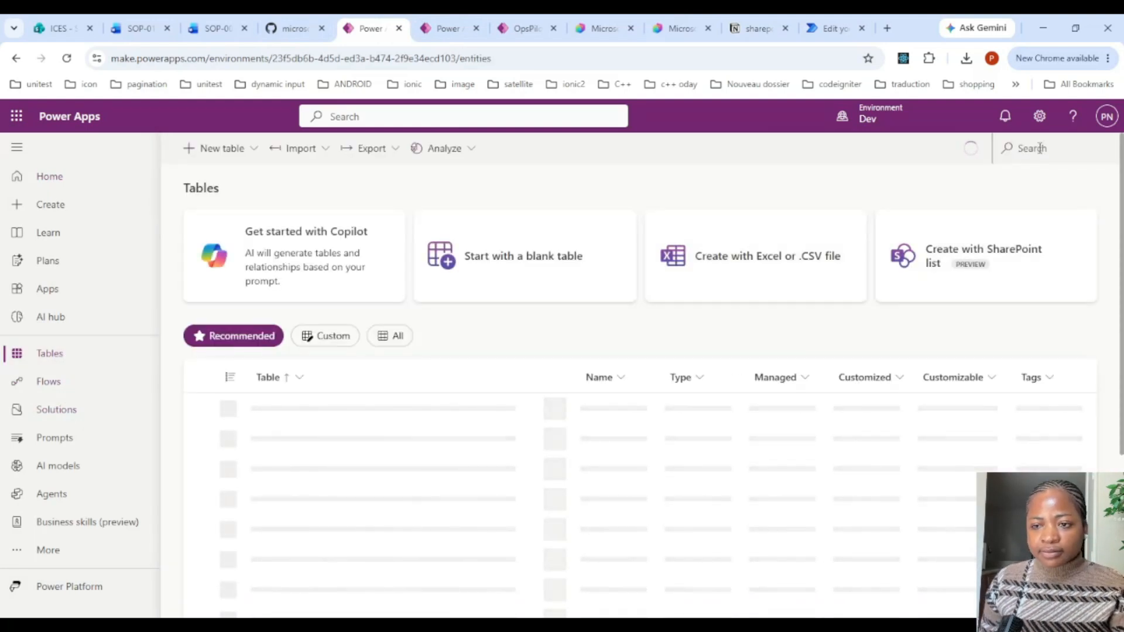
{"action": "left_click", "coordinate": [1039, 148]}
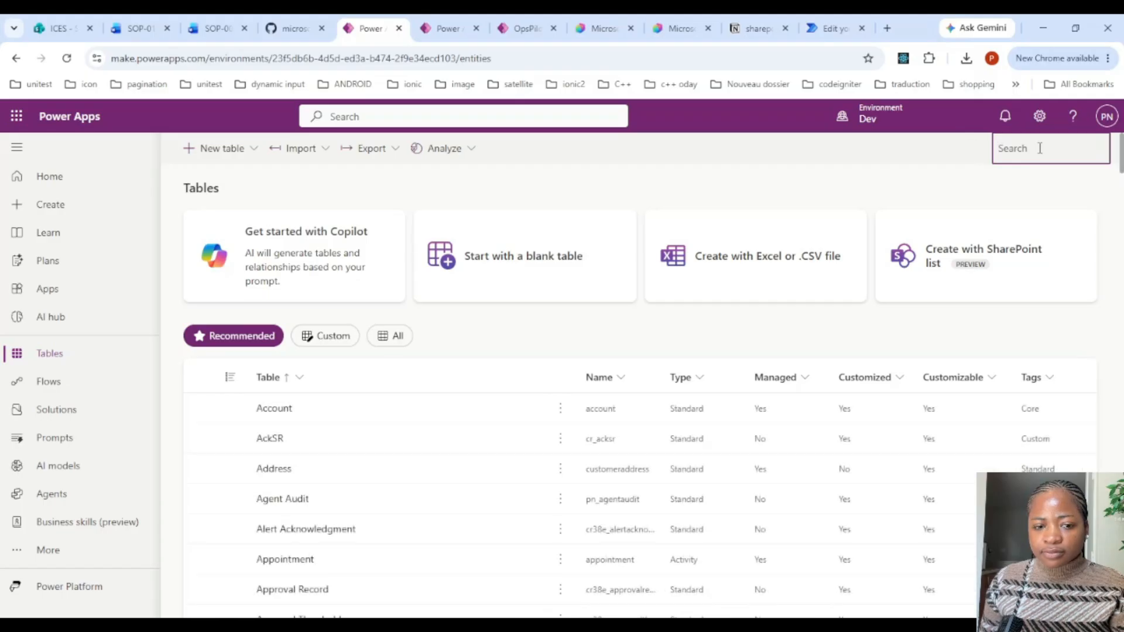
{"action": "type", "text": "schedule"}
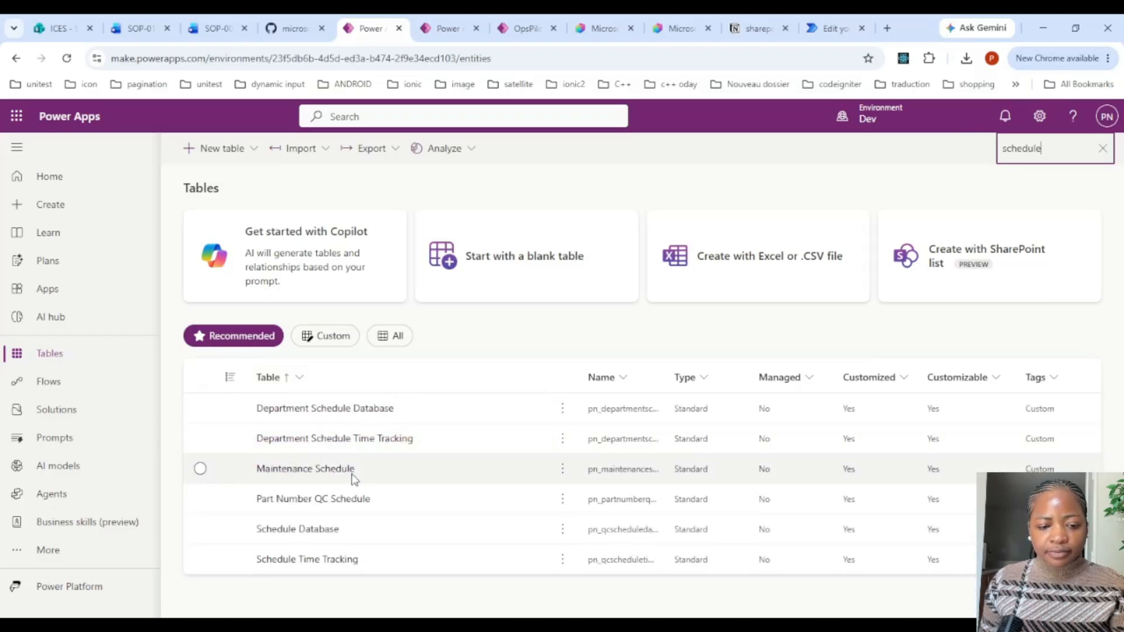
{"action": "left_click", "coordinate": [323, 531]}
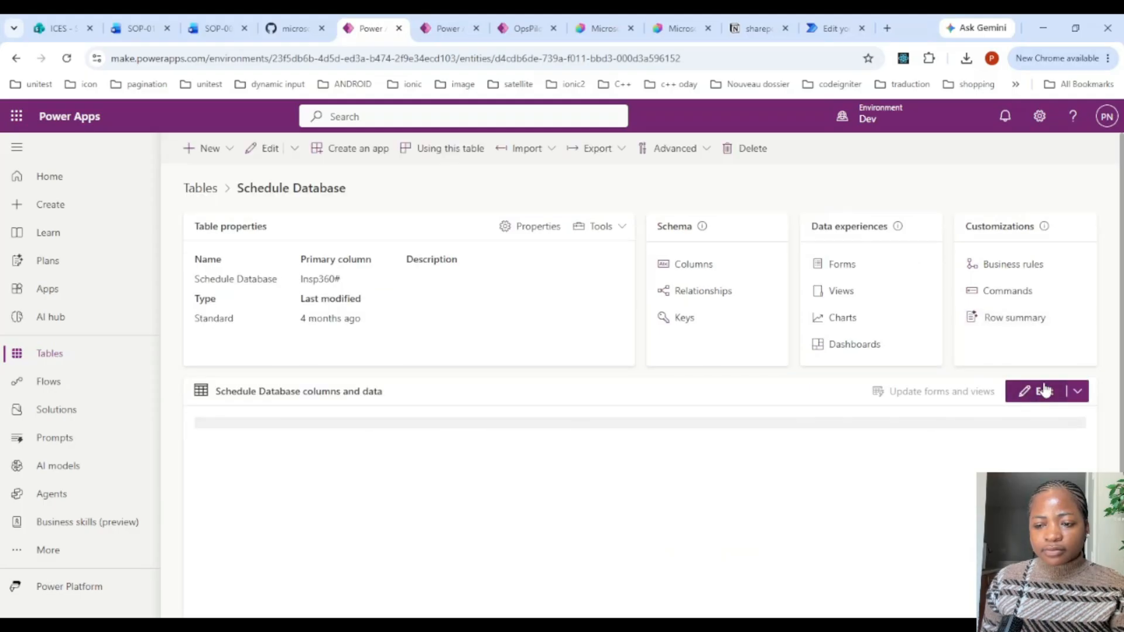
{"action": "left_click", "coordinate": [1045, 391]}
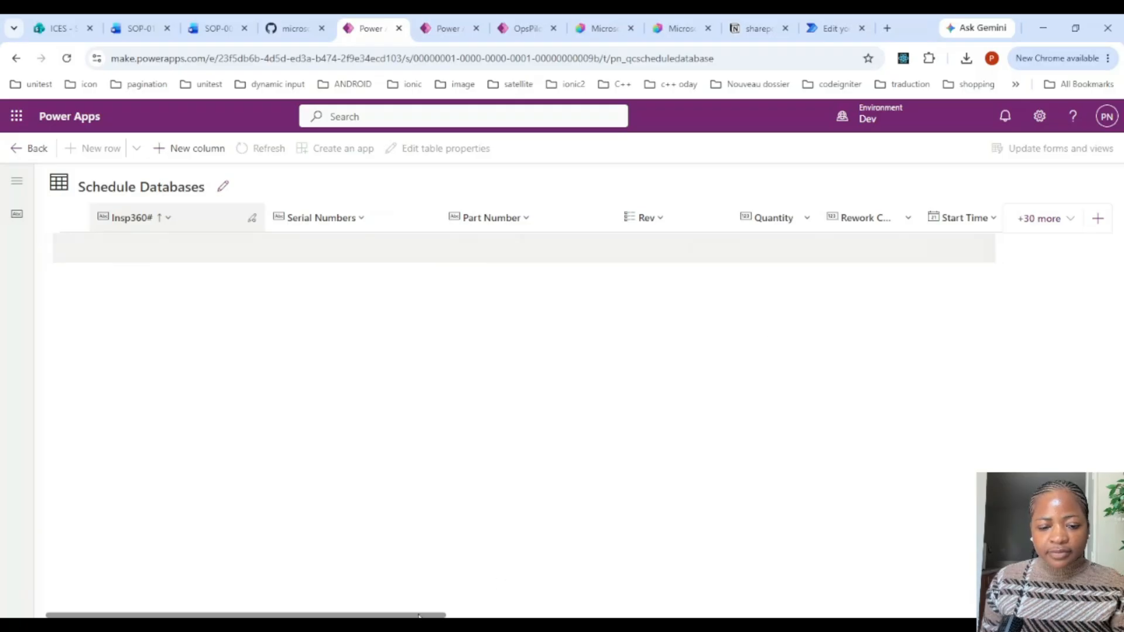
Show the existing Created On column in the Schedule Databases grid.
{"action": "mouse_move", "coordinate": [419, 616]}
{"action": "left_mouse_down"}
{"action": "mouse_move", "coordinate": [866, 567]}
{"action": "mouse_move", "coordinate": [974, 612]}
{"action": "mouse_move", "coordinate": [403, 616]}
{"action": "left_mouse_up"}
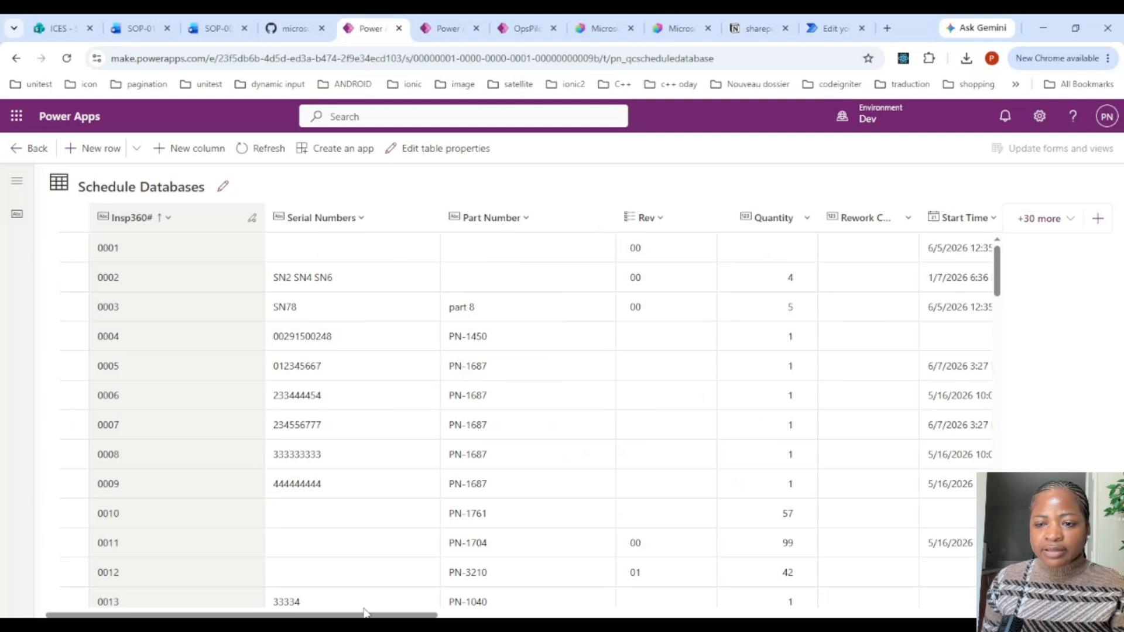
{"action": "scroll", "coordinate": [537, 601], "scroll_direction": "right", "scroll_amount": 10}
{"action": "scroll", "coordinate": [844, 591], "scroll_direction": "right", "scroll_amount": 5}
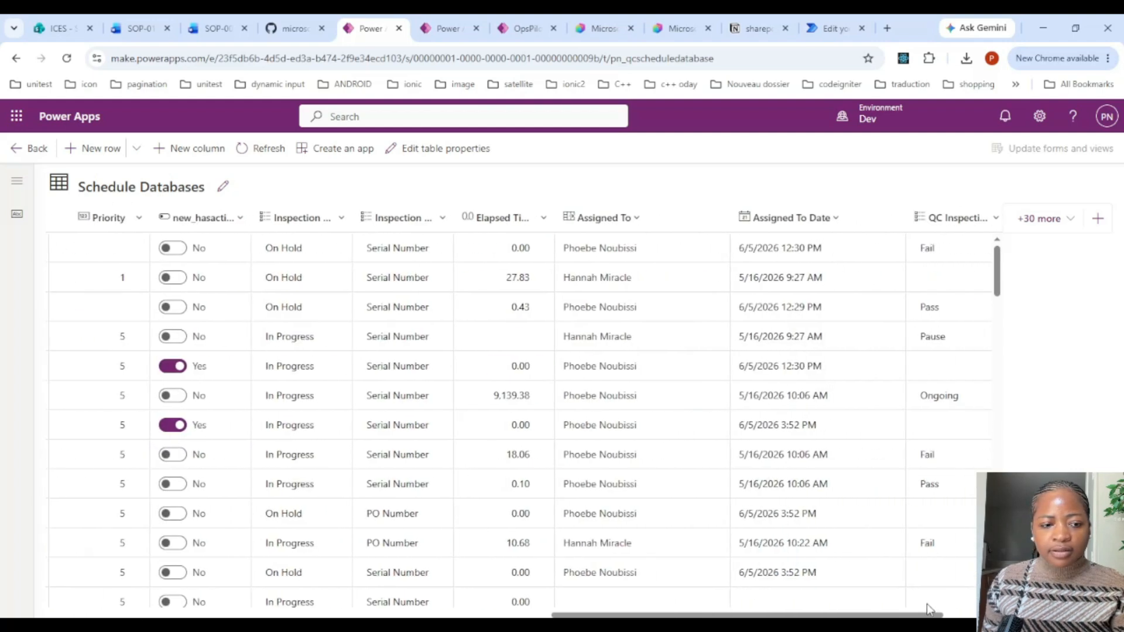
{"action": "left_click", "coordinate": [1036, 226]}
{"action": "left_click", "coordinate": [980, 321]}
{"action": "type", "text": "crea"}
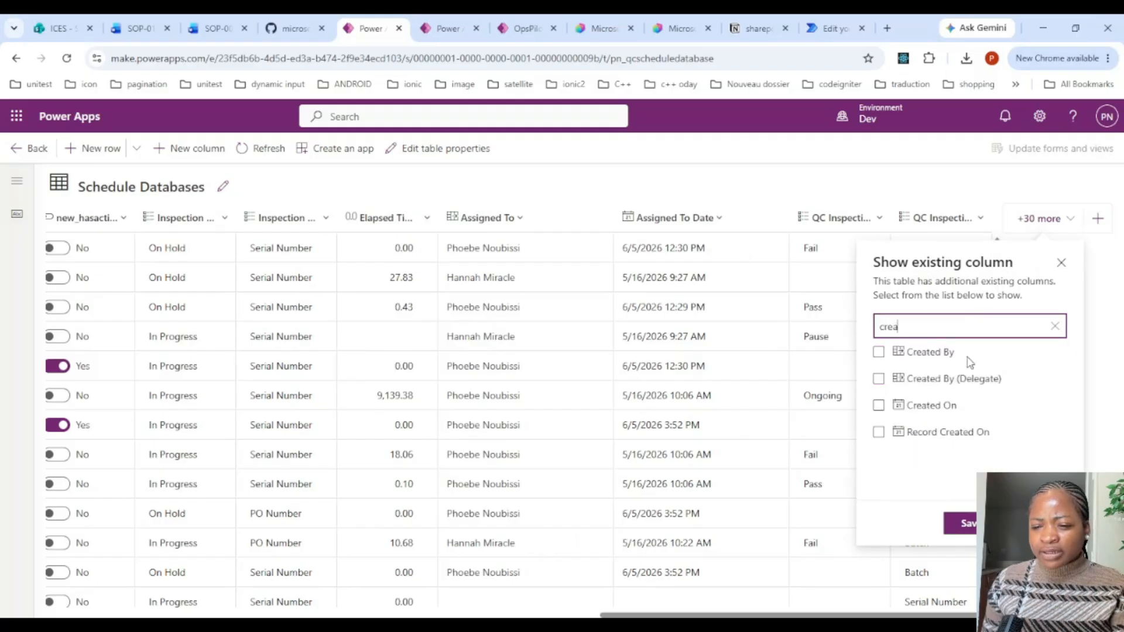
{"action": "left_click", "coordinate": [879, 405]}
{"action": "left_click", "coordinate": [962, 522]}
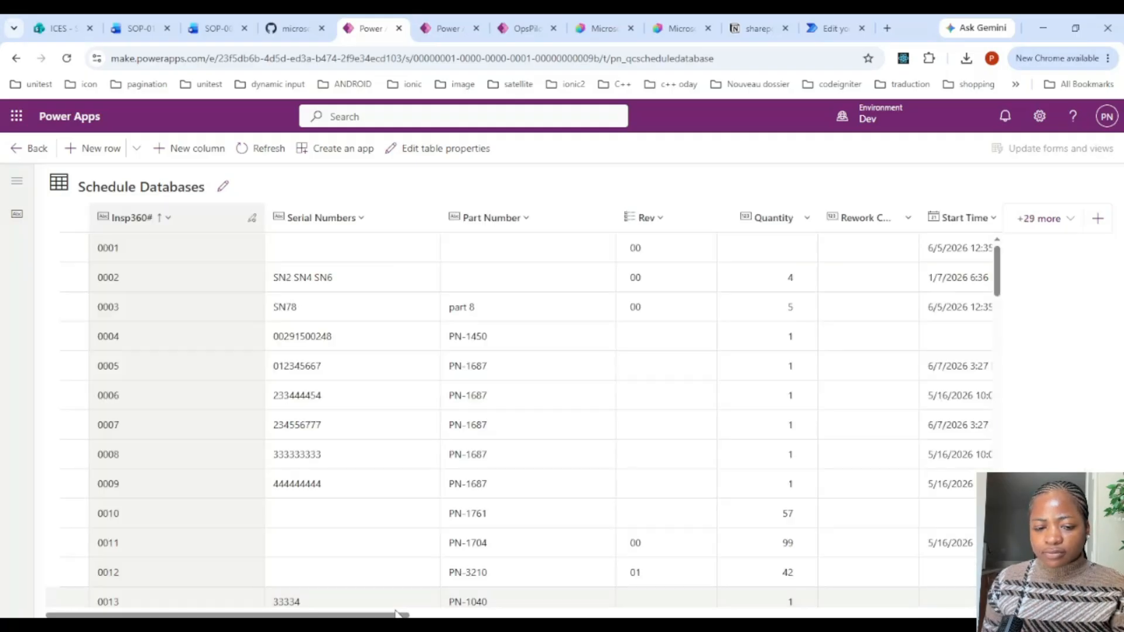
Sort the schedule rows by Created On from newer to older and check the newest row's serial and part number.
{"action": "left_click_drag", "start_coordinate": [400, 616], "coordinate": [977, 615]}
{"action": "left_click", "coordinate": [857, 218]}
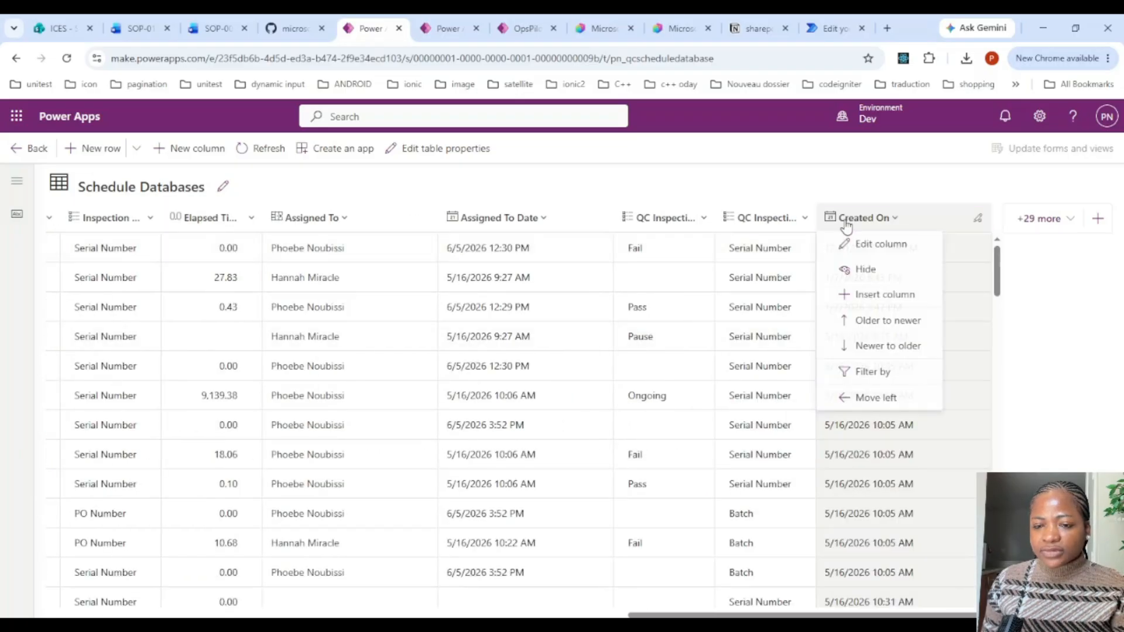
{"action": "left_click", "coordinate": [888, 346]}
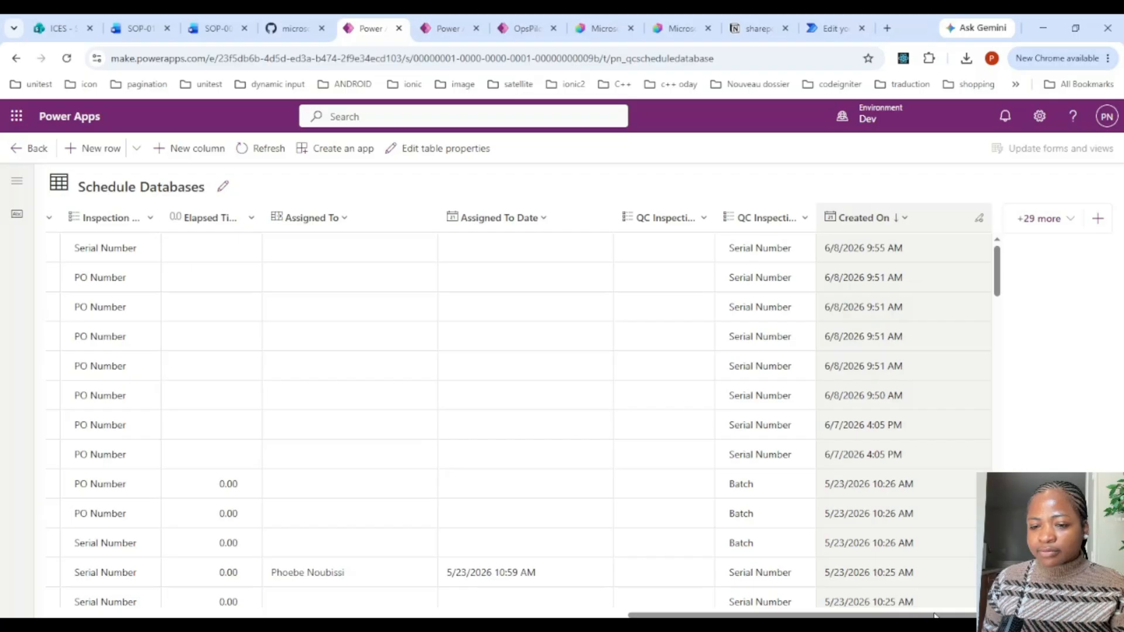
{"action": "left_click_drag", "start_coordinate": [935, 615], "coordinate": [408, 616]}
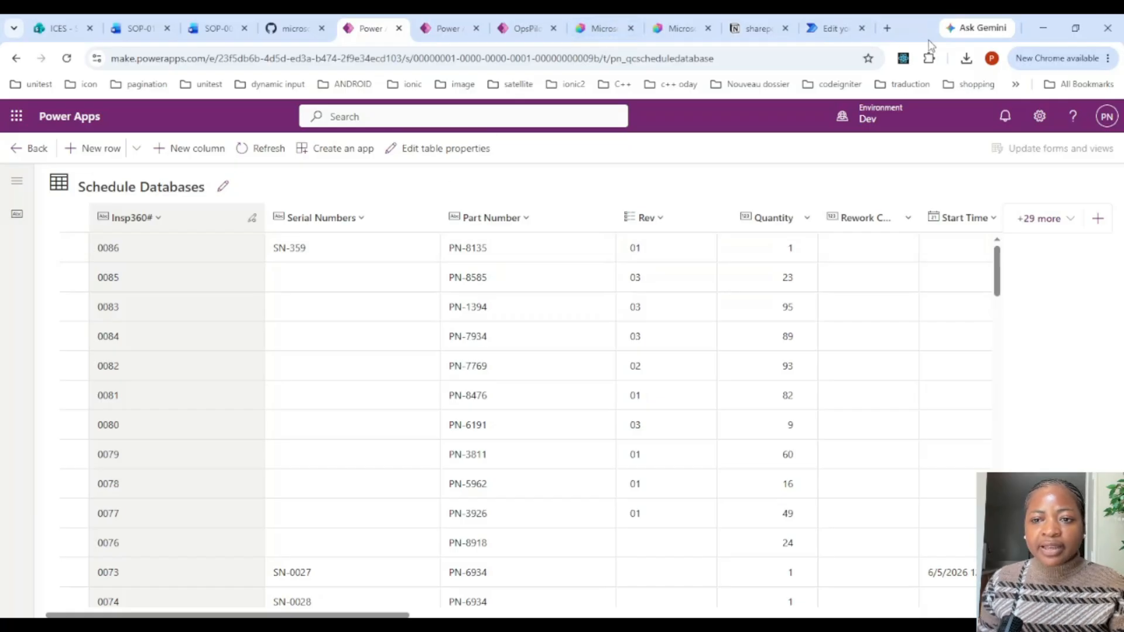
Return to the Scheduling Agent's build page in Copilot Studio and review the qc-drop-off-intake skill's description and instructions.
{"action": "left_click", "coordinate": [591, 17]}
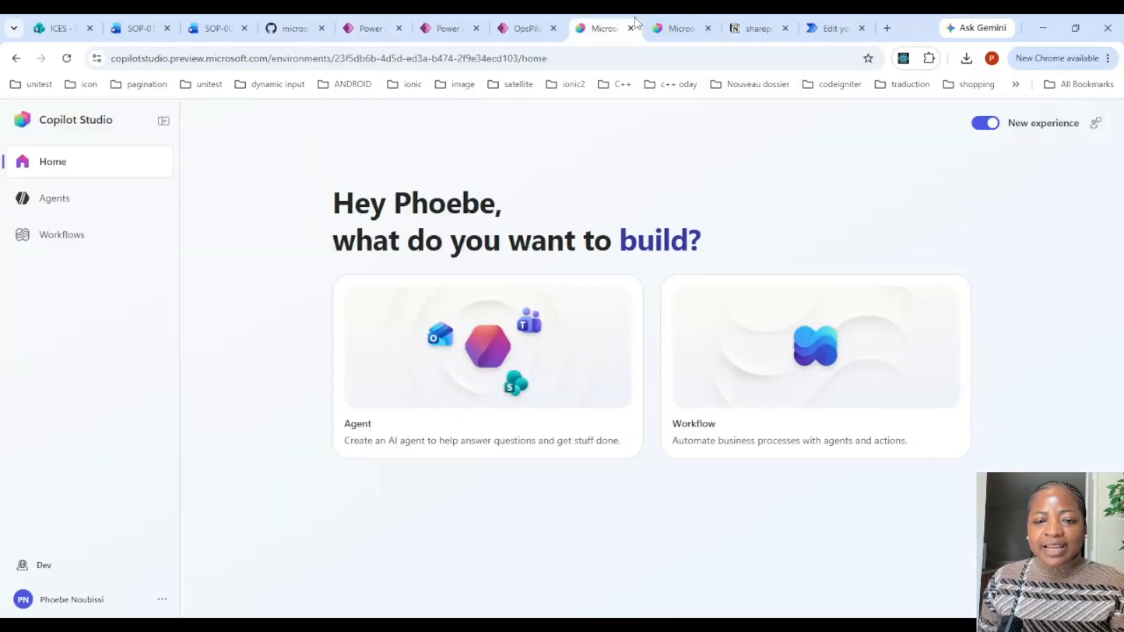
{"action": "left_click", "coordinate": [652, 17]}
{"action": "left_click", "coordinate": [484, 130]}
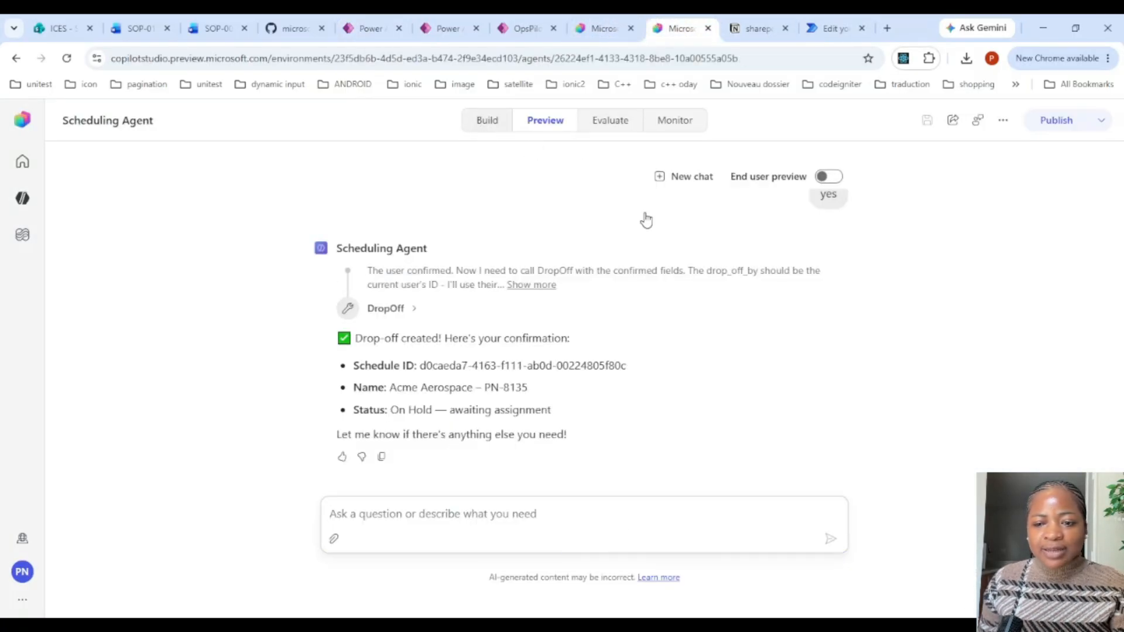
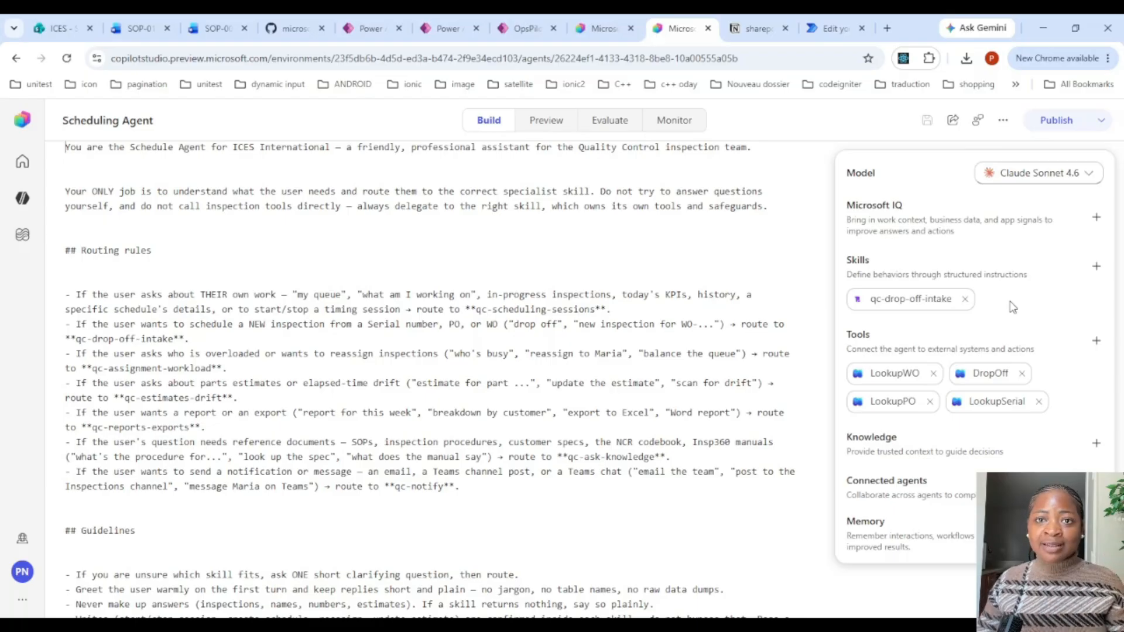
{"action": "left_click", "coordinate": [911, 300]}
{"action": "scroll", "coordinate": [429, 441], "scroll_direction": "down", "scroll_amount": 5}
{"action": "scroll", "coordinate": [429, 441], "scroll_direction": "down", "scroll_amount": 2}
{"action": "scroll", "coordinate": [429, 441], "scroll_direction": "up", "scroll_amount": 10}
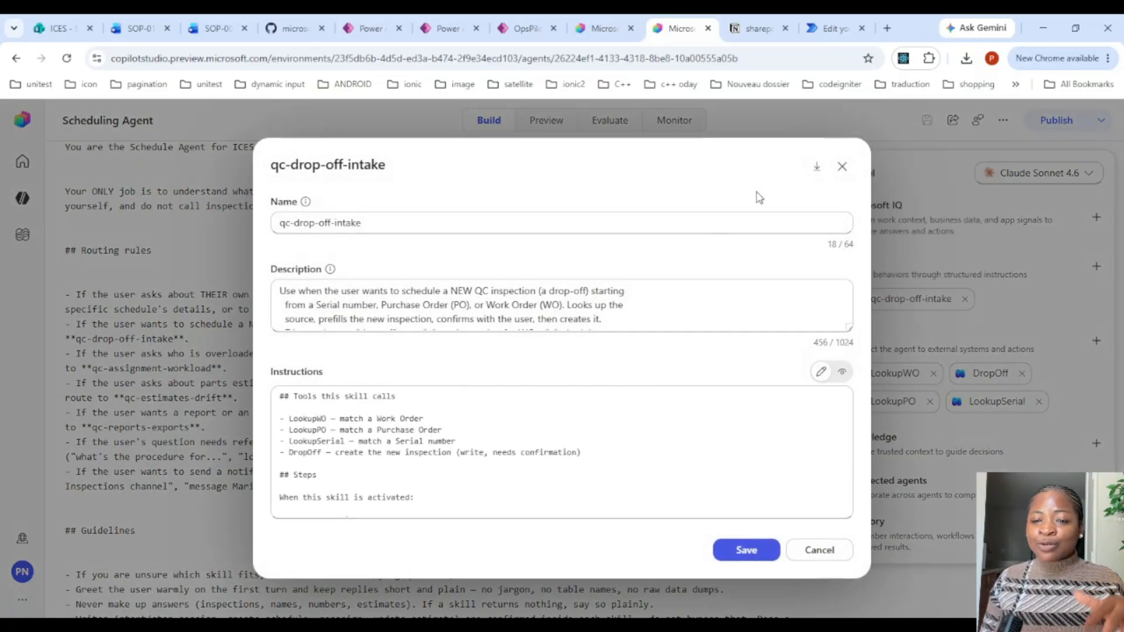
{"action": "left_click", "coordinate": [842, 168]}
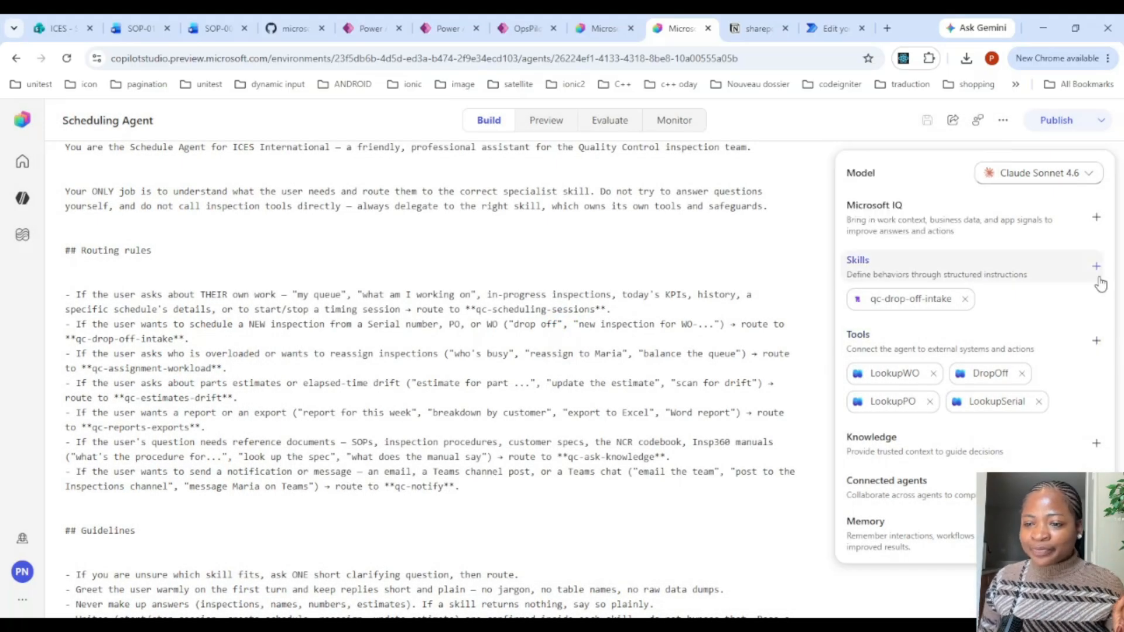
Start a blank skill named qc-scheduling-sessions and fill in the prepared description covering the user's own inspection queue, schedule details and timing sessions.
{"action": "left_click", "coordinate": [1097, 267]}
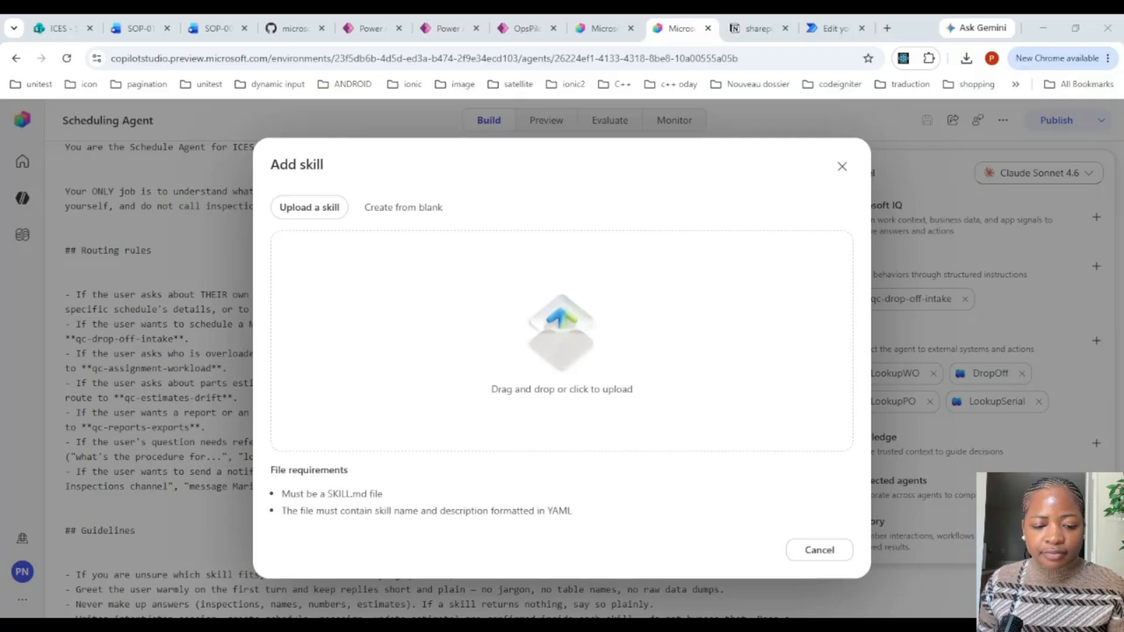
{"action": "left_click", "coordinate": [380, 208]}
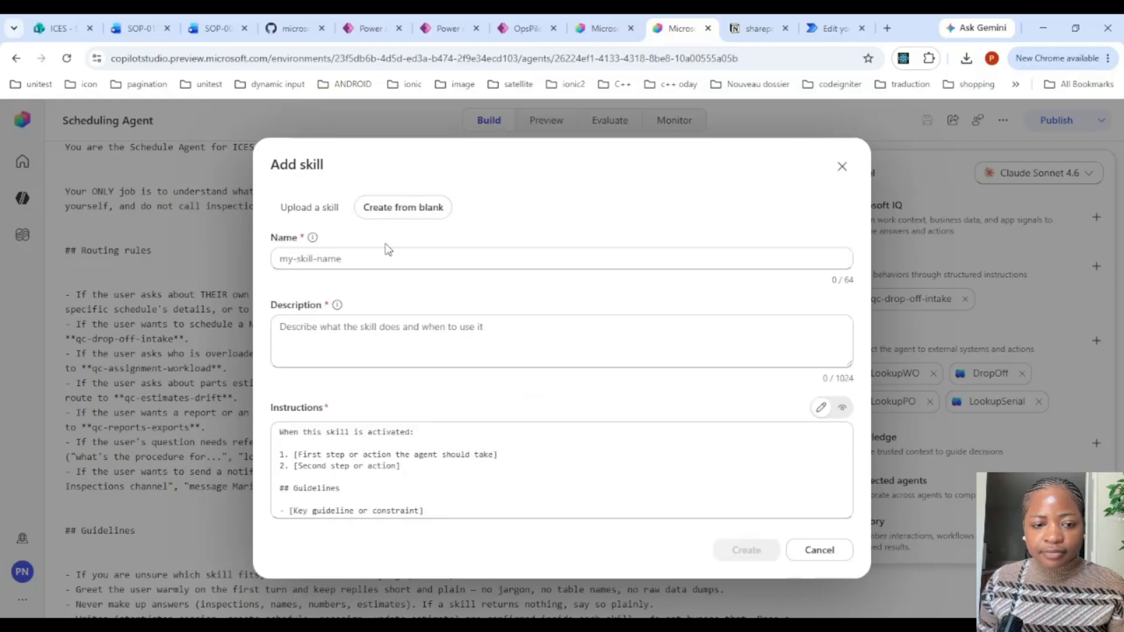
{"action": "left_click", "coordinate": [362, 261]}
{"action": "type", "text": "qc-scheduling-sessions"}
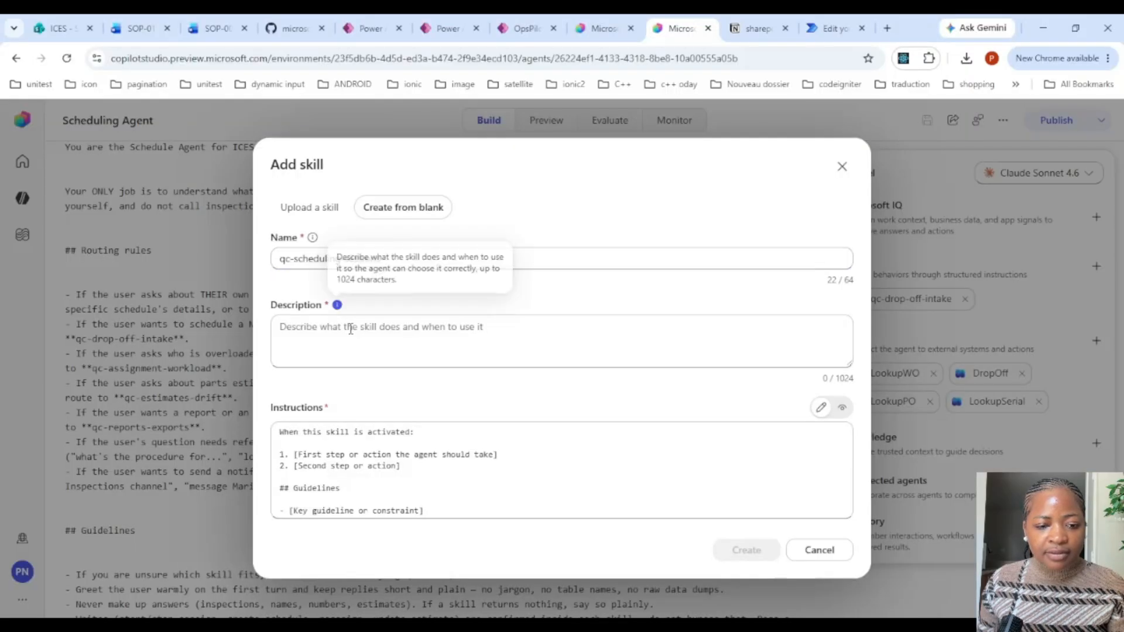
{"action": "left_click", "coordinate": [344, 328]}
{"action": "key", "text": "ctrl+v"}
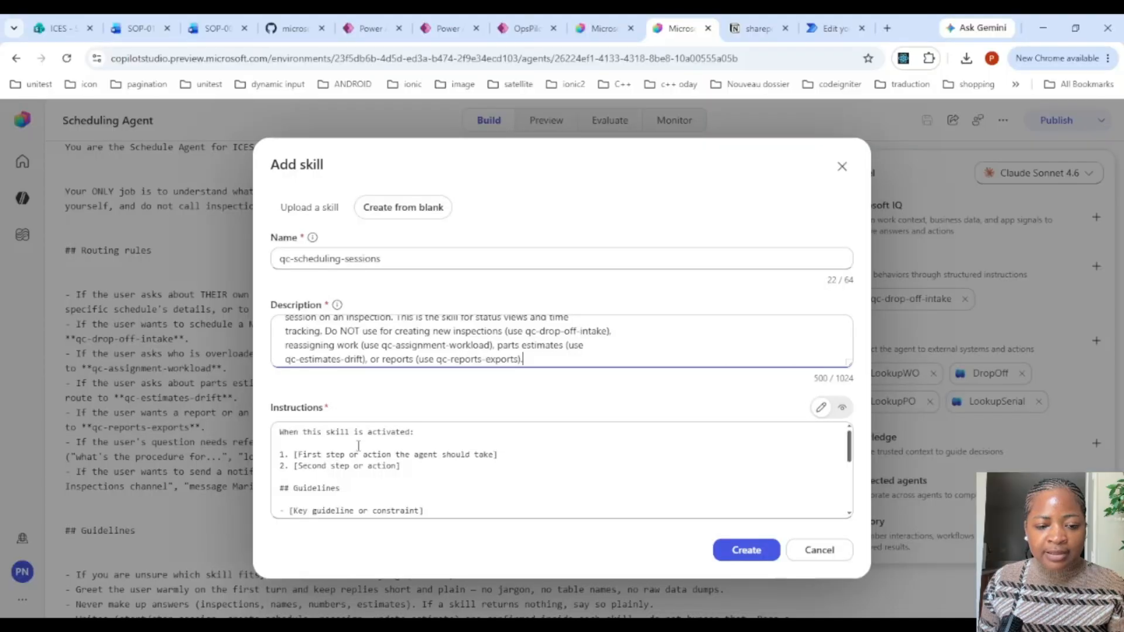
Replace the new skill's placeholder instructions with the prepared text that begins with "## Tools this skill calls".
{"action": "left_click", "coordinate": [358, 448]}
{"action": "key", "text": "ctrl+a"}
{"action": "key", "text": "ctrl+v"}
{"action": "scroll", "coordinate": [351, 445], "scroll_direction": "up", "scroll_amount": 5}
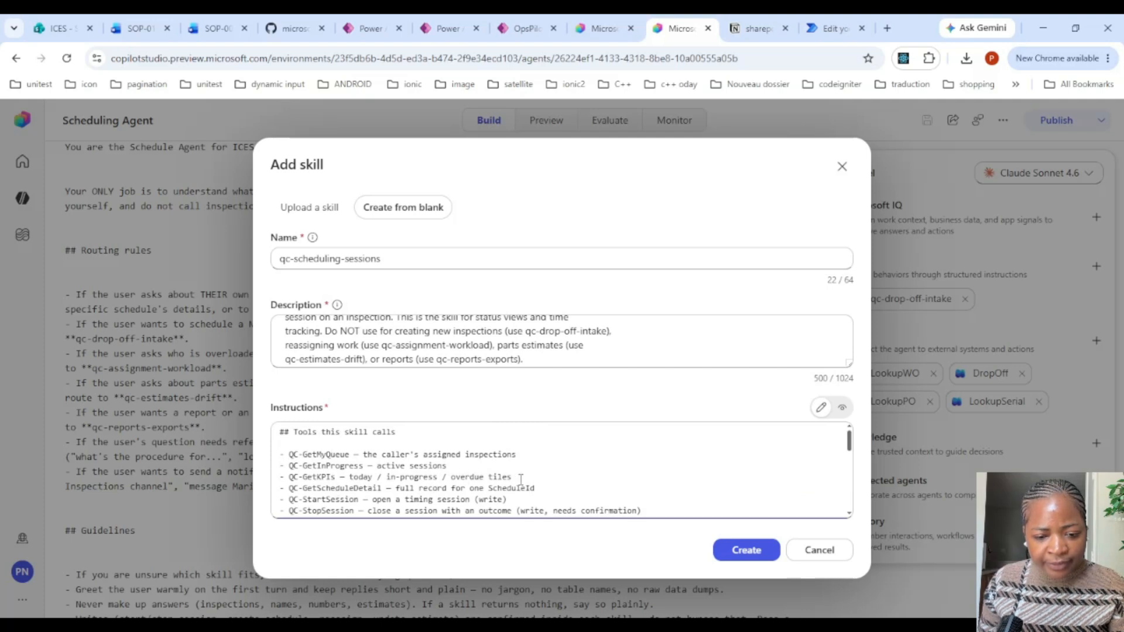
Delete the QC-GetKPIs line from the tool list in the skill's instructions.
{"action": "left_click_drag", "start_coordinate": [519, 479], "coordinate": [258, 489]}
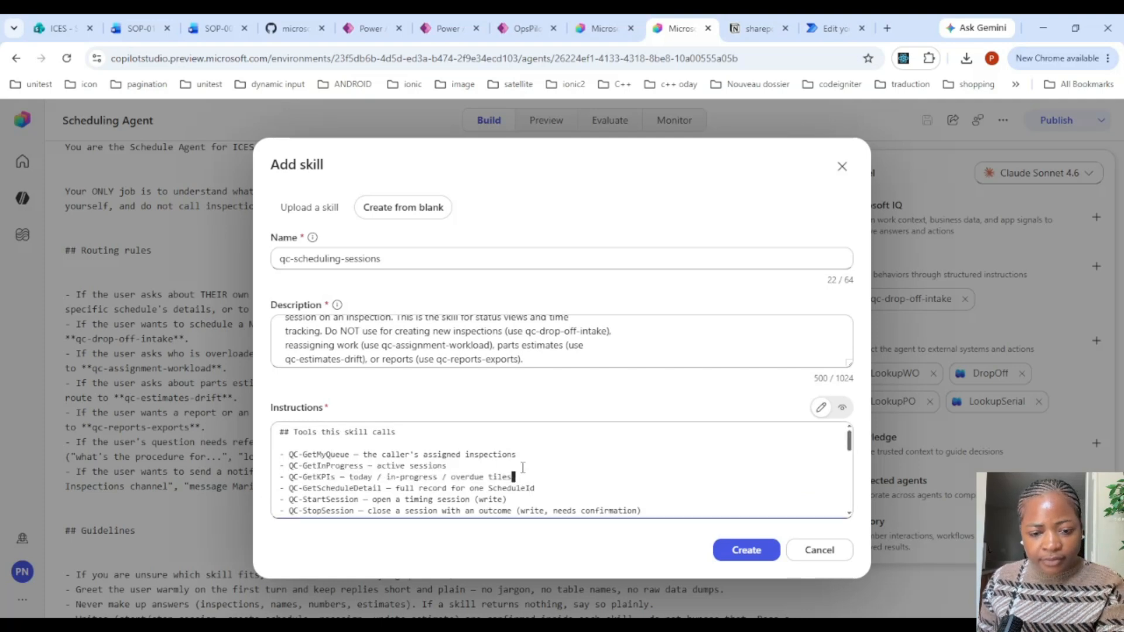
{"action": "left_click_drag", "start_coordinate": [514, 477], "coordinate": [276, 476]}
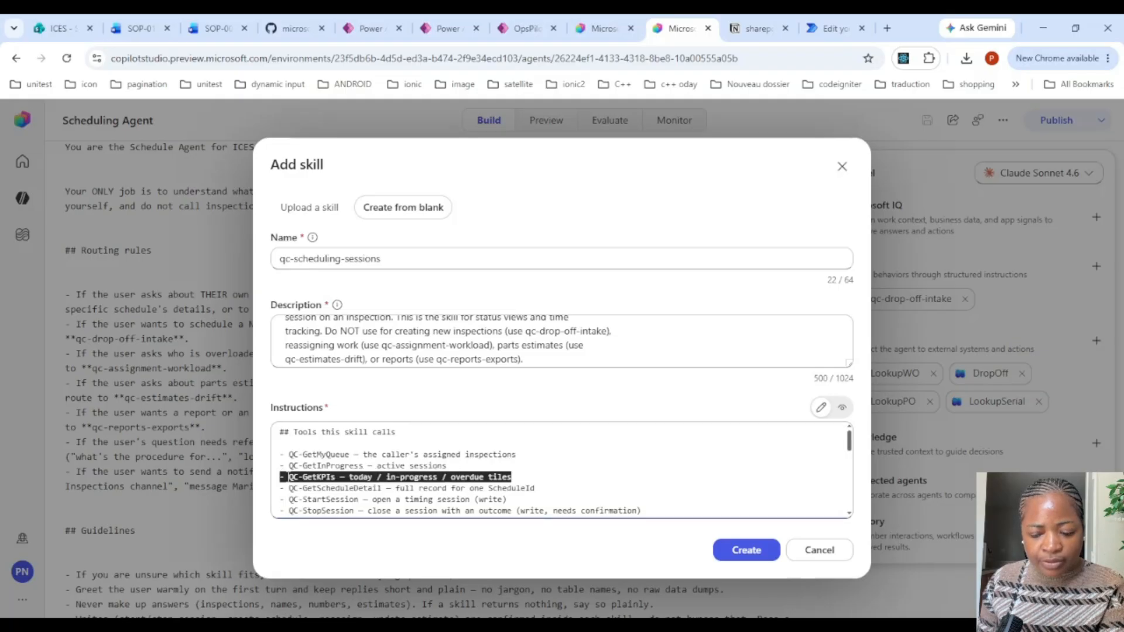
{"action": "key", "text": "BackSpace"}
{"action": "key", "text": "BackSpace"}
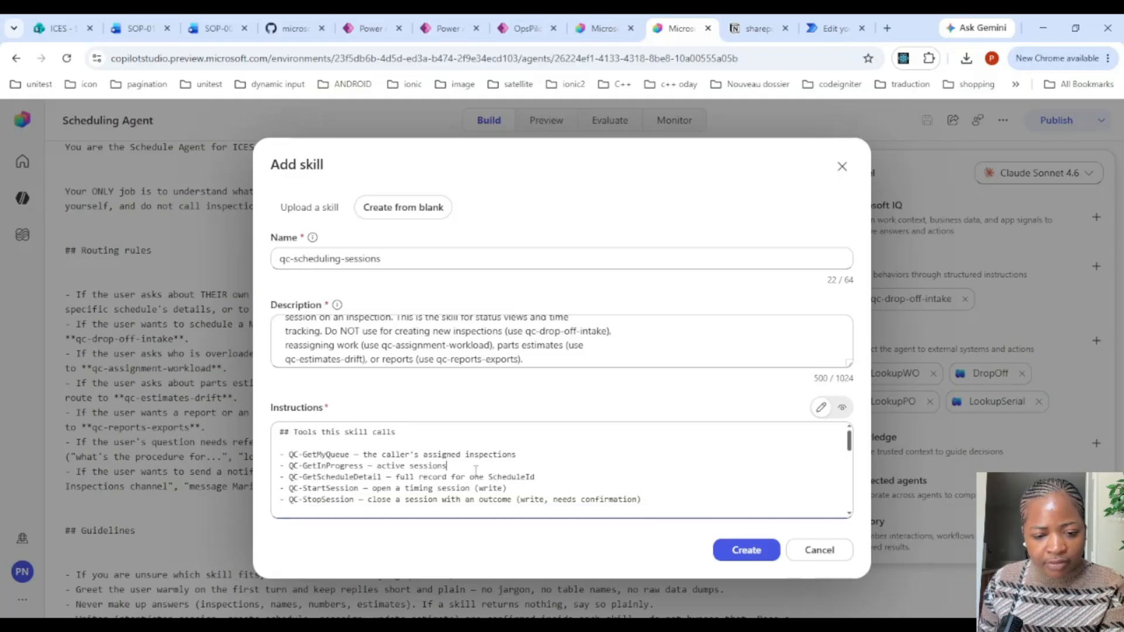
Remove the "KPI tiles" line for QC-GetKPIs from the instruction steps and create the qc-scheduling-sessions skill.
{"action": "scroll", "coordinate": [475, 470], "scroll_direction": "down", "scroll_amount": 3}
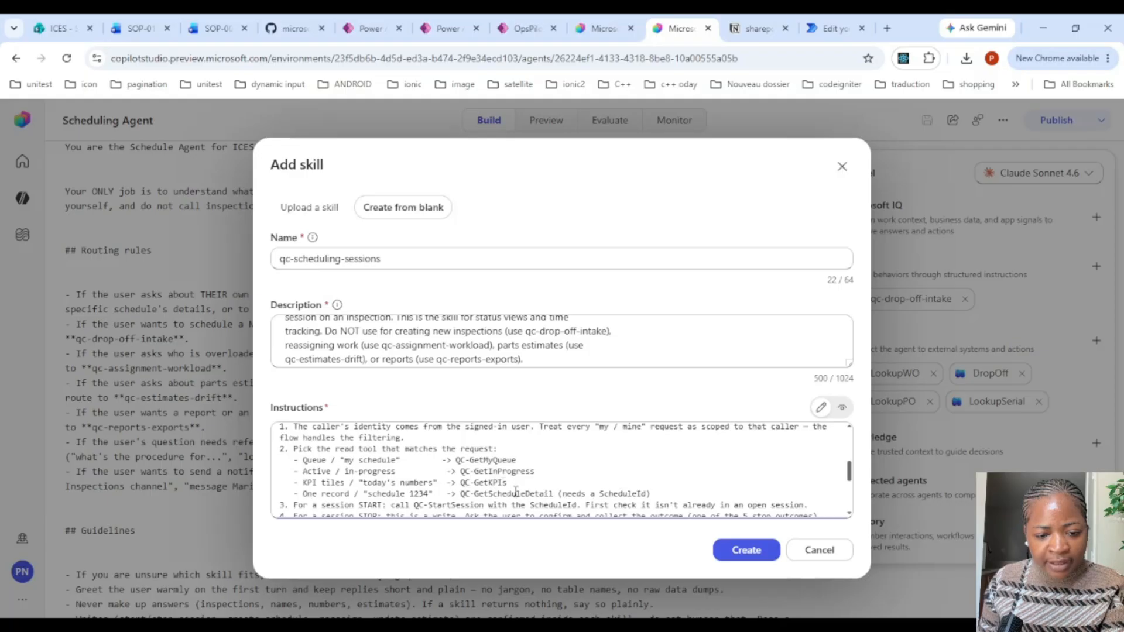
{"action": "left_click_drag", "start_coordinate": [540, 483], "coordinate": [297, 482]}
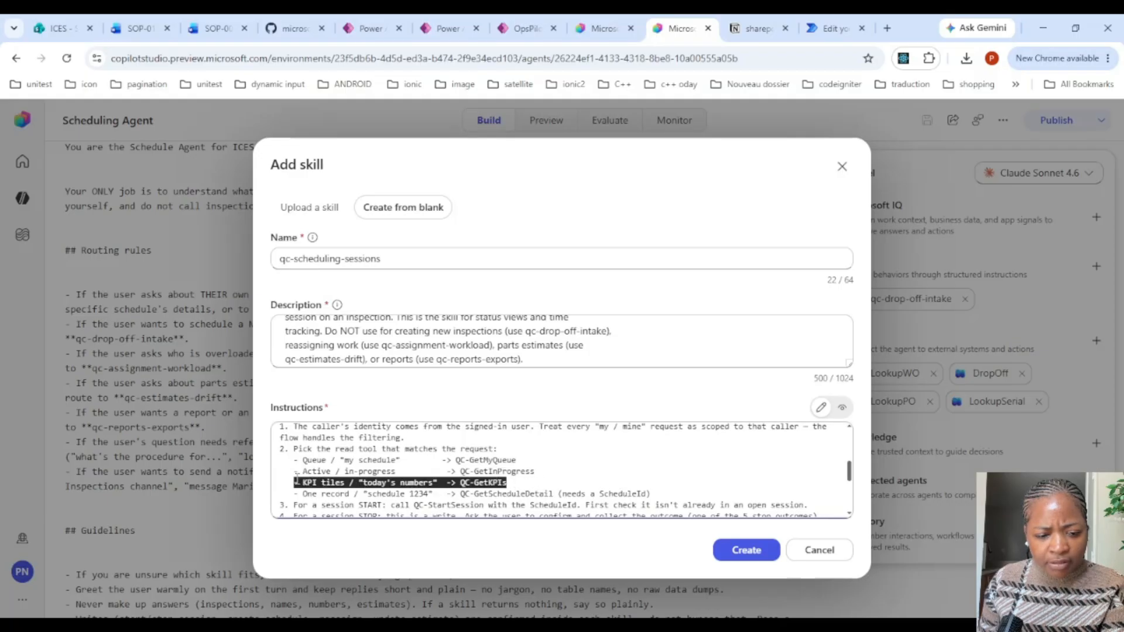
{"action": "key", "text": "BackSpace"}
{"action": "key", "text": "BackSpace"}
{"action": "key", "text": "BackSpace"}
{"action": "key", "text": "BackSpace"}
{"action": "key", "text": "BackSpace"}
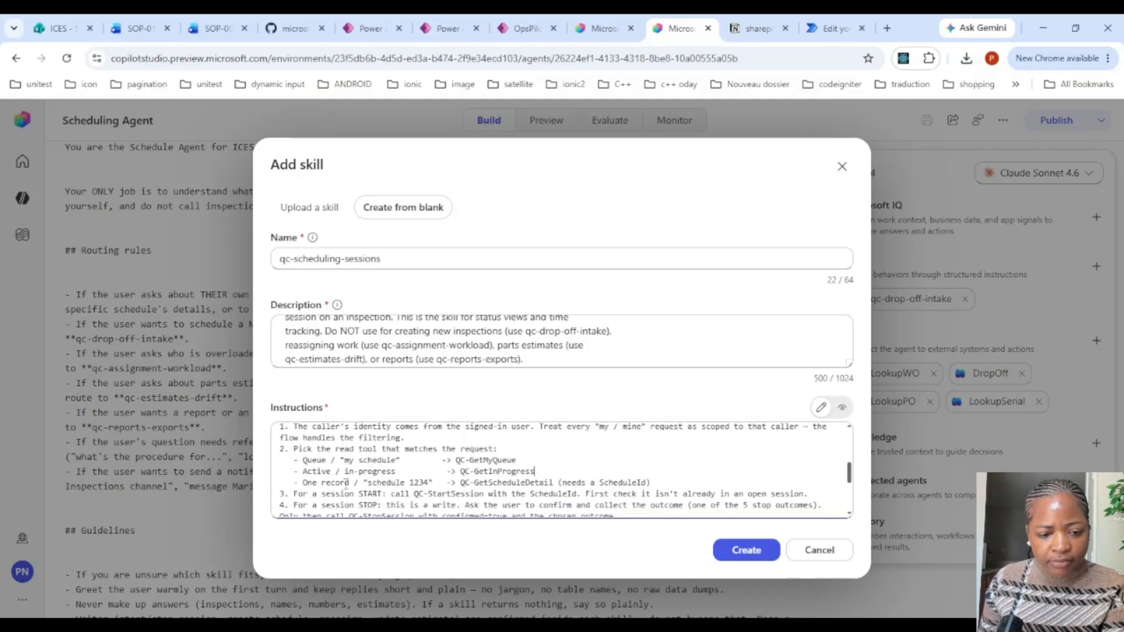
{"action": "scroll", "coordinate": [615, 459], "scroll_direction": "down", "scroll_amount": 5}
{"action": "scroll", "coordinate": [608, 466], "scroll_direction": "up", "scroll_amount": 3}
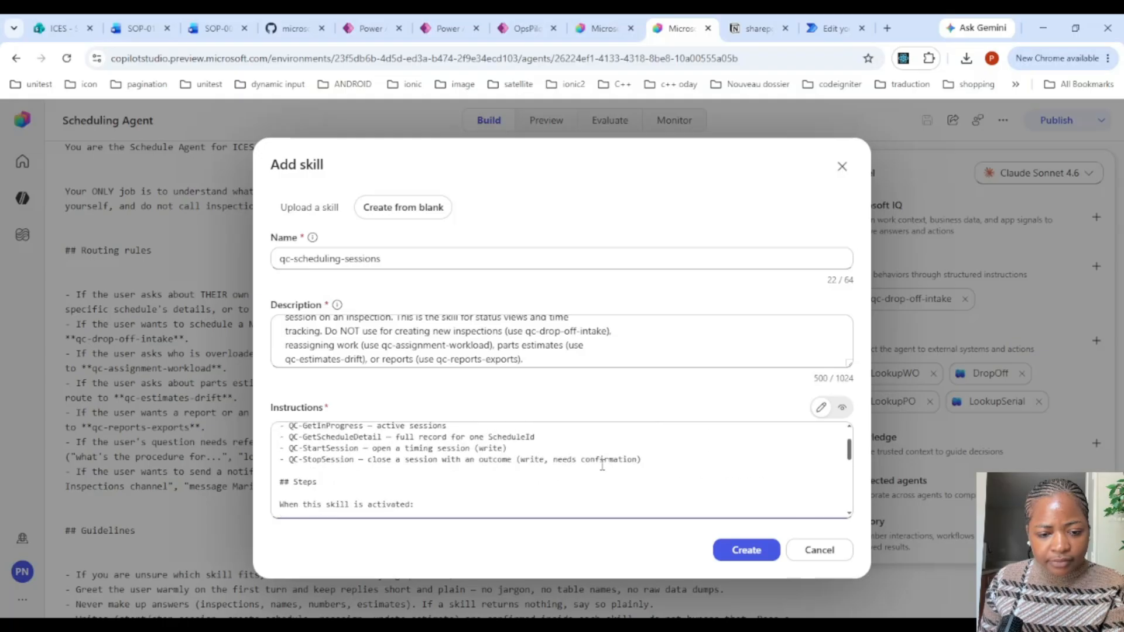
{"action": "scroll", "coordinate": [615, 459], "scroll_direction": "down", "scroll_amount": 3}
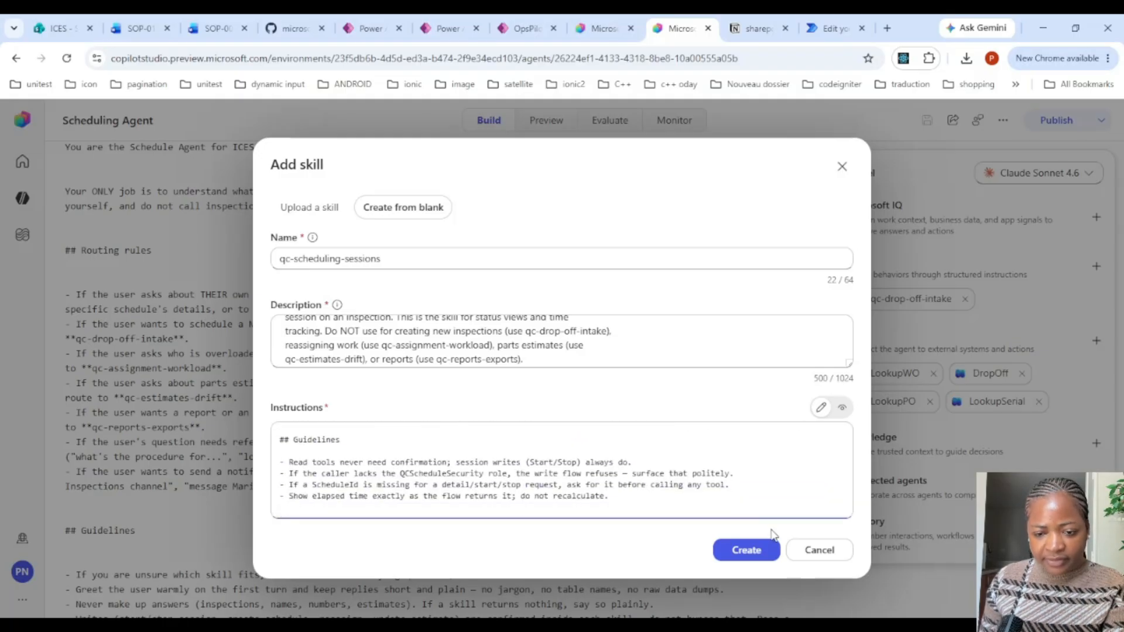
{"action": "left_click", "coordinate": [746, 549]}
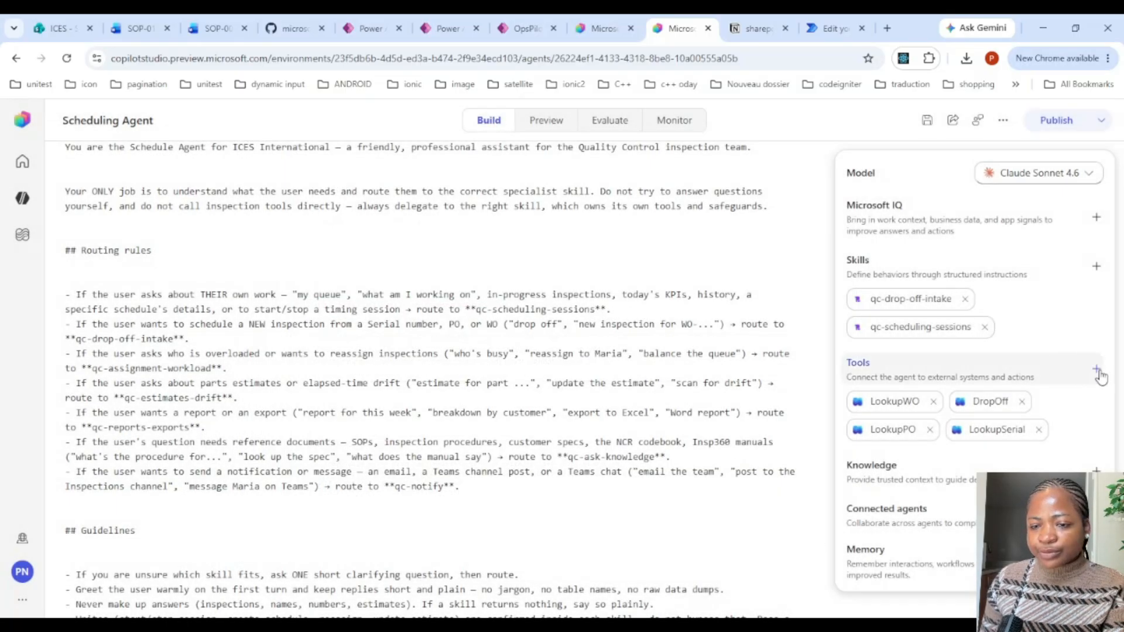
Search the workflows for "que" and add QC-GetMyQueue as a tool of the agent.
{"action": "left_click", "coordinate": [1096, 370]}
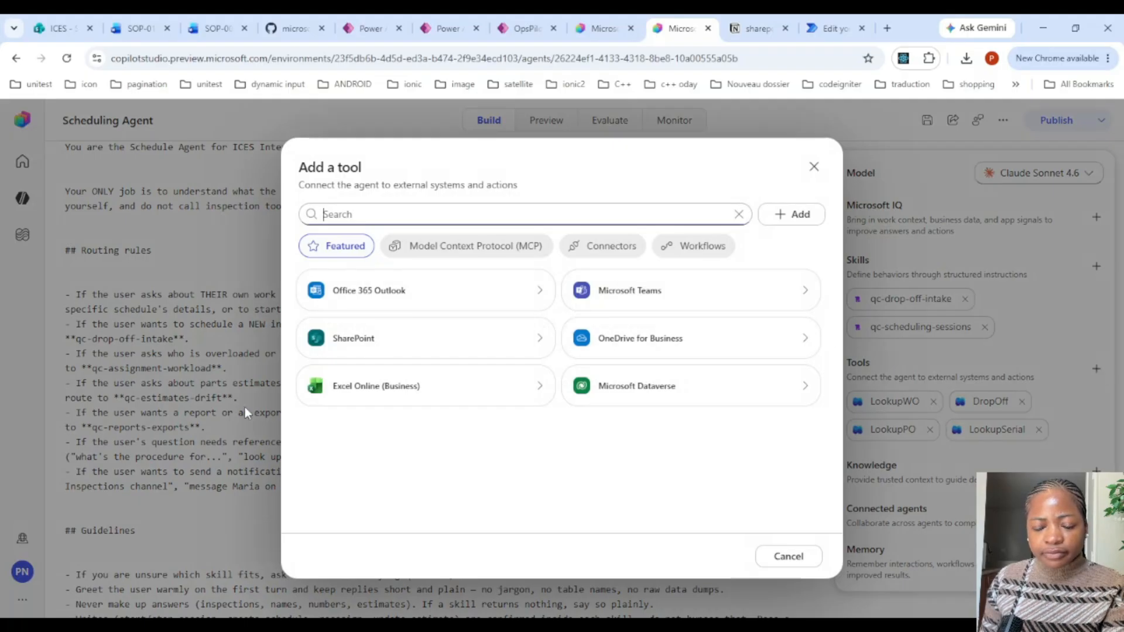
{"action": "left_click", "coordinate": [684, 245]}
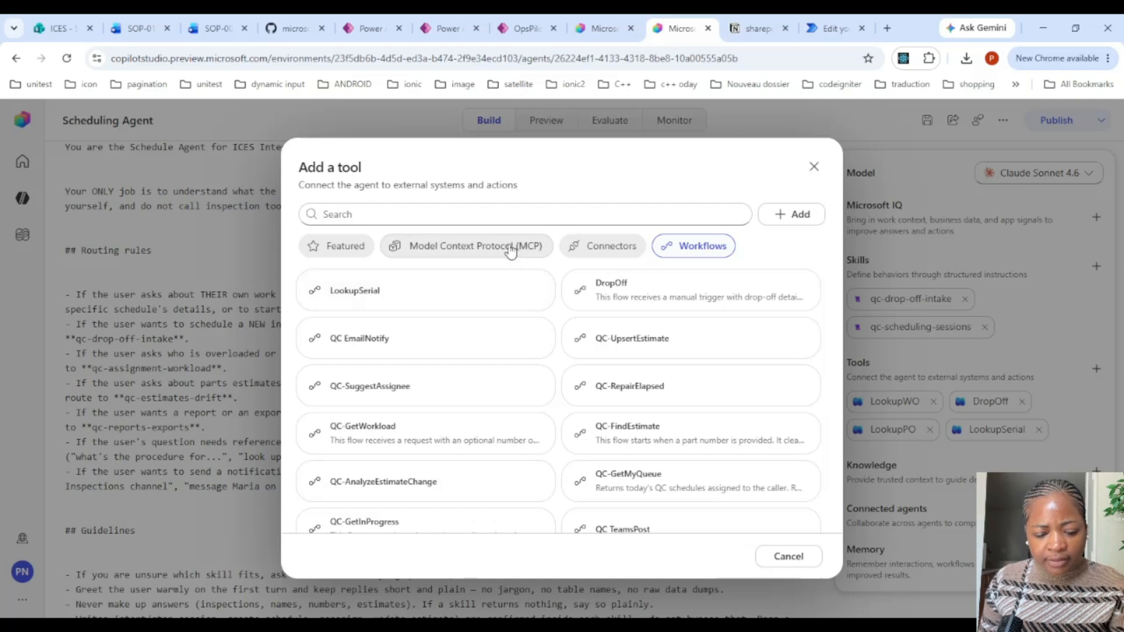
{"action": "left_click", "coordinate": [504, 214]}
{"action": "type", "text": "q"}
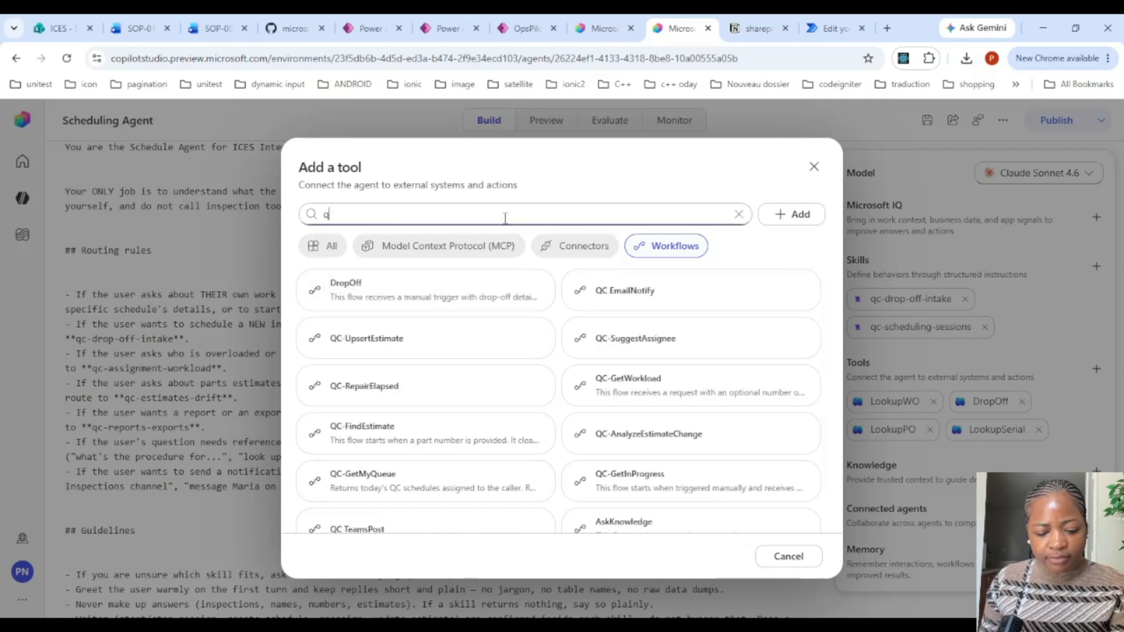
{"action": "type", "text": "ue"}
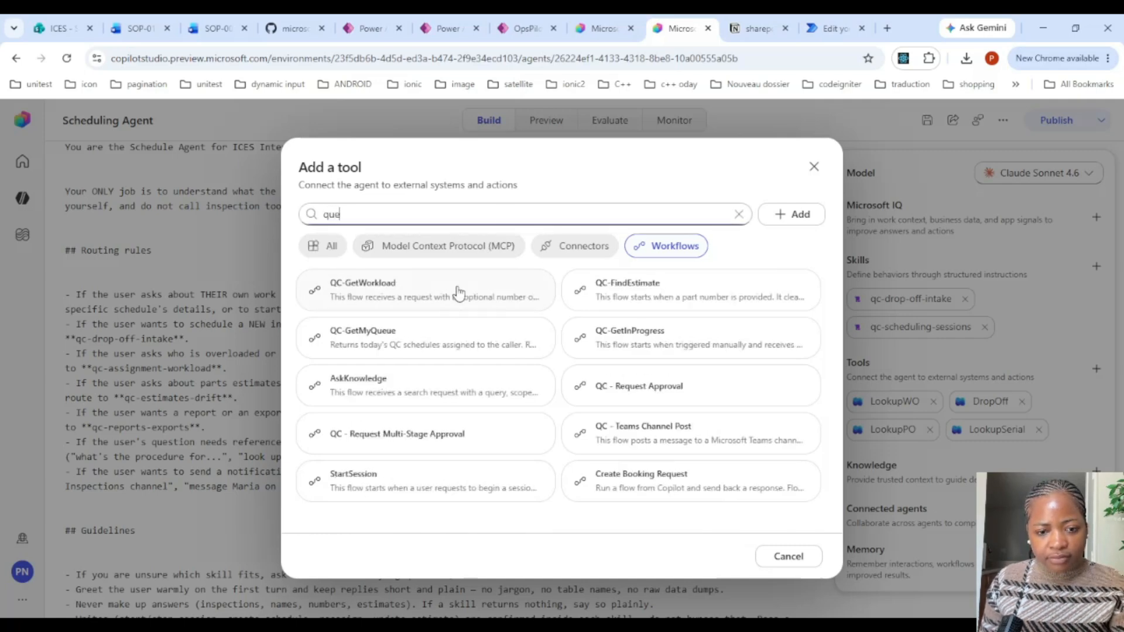
{"action": "left_click", "coordinate": [475, 338]}
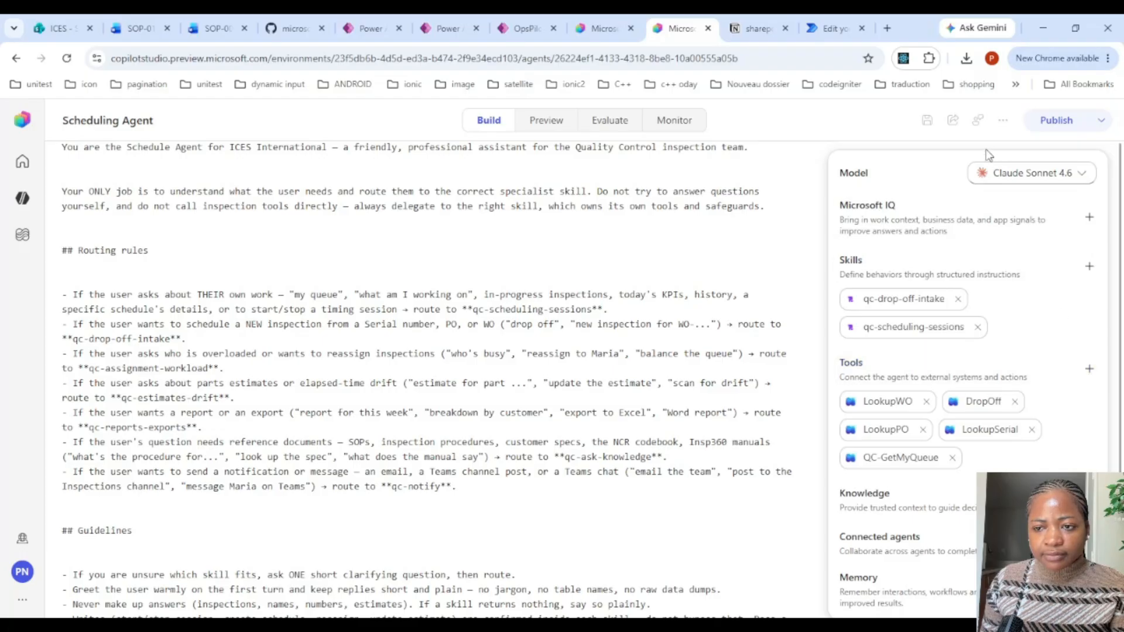
Search the workflows for "inpro" and add QC-GetInProgress to the agent's tools.
{"action": "left_click", "coordinate": [1090, 370]}
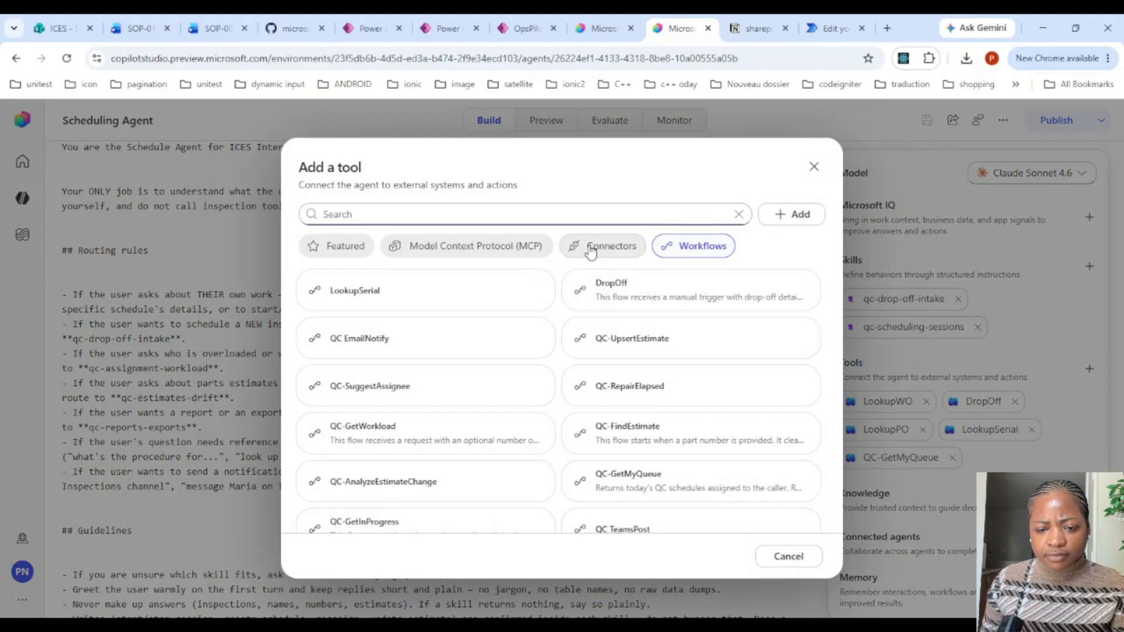
{"action": "type", "text": "inpro"}
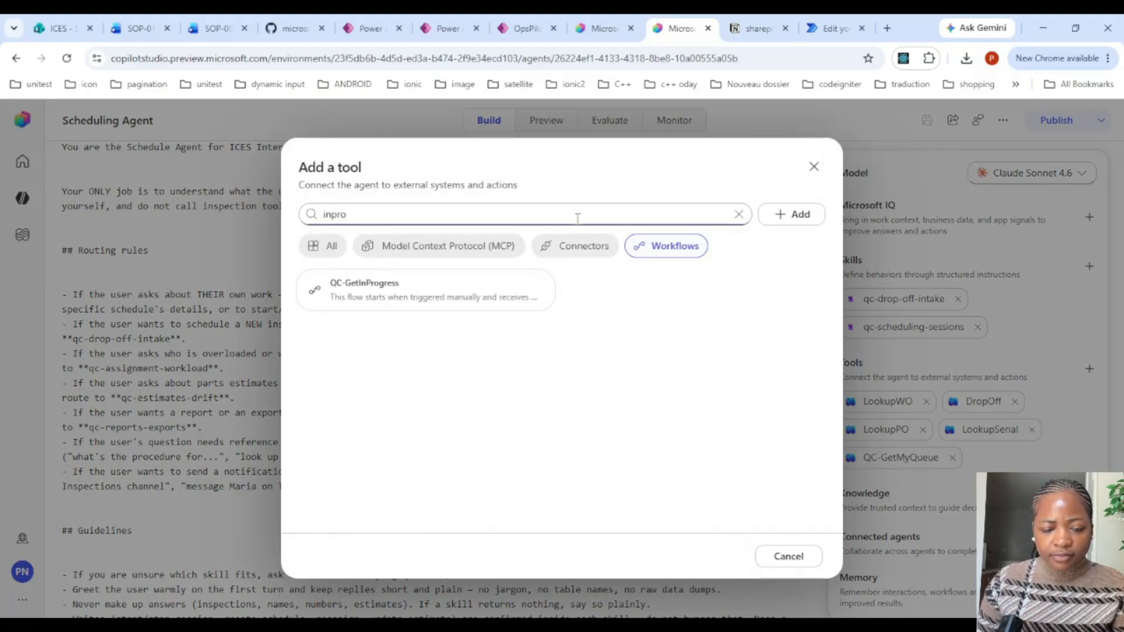
{"action": "left_click", "coordinate": [501, 295]}
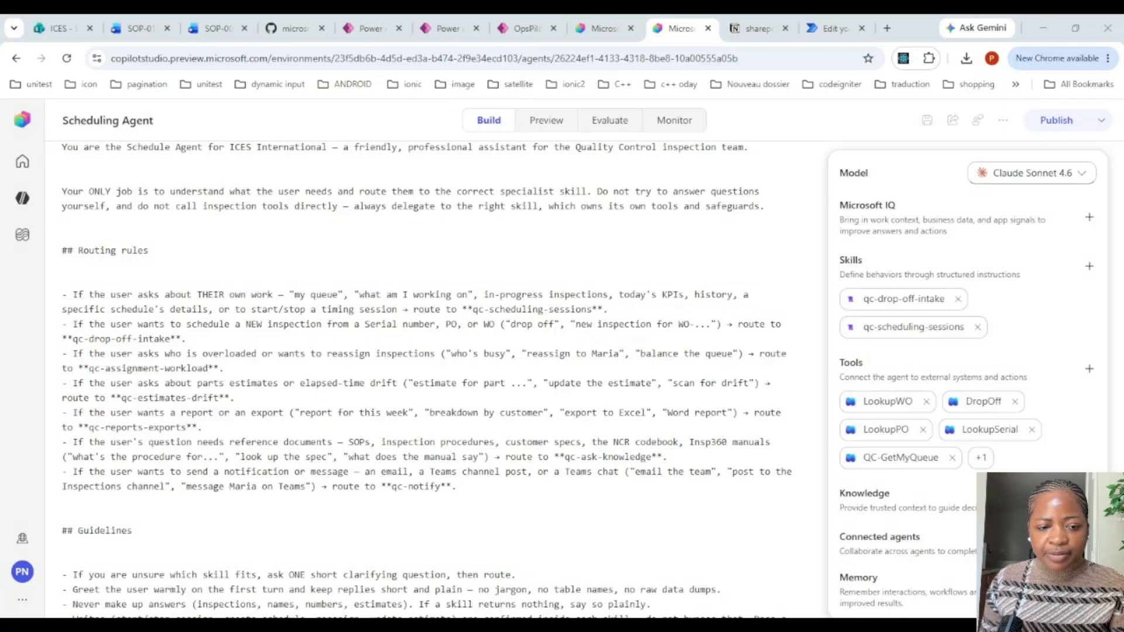
Search the workflows for "sc" and add GetScheduleDetails to the agent's tools.
{"action": "left_click", "coordinate": [1089, 369]}
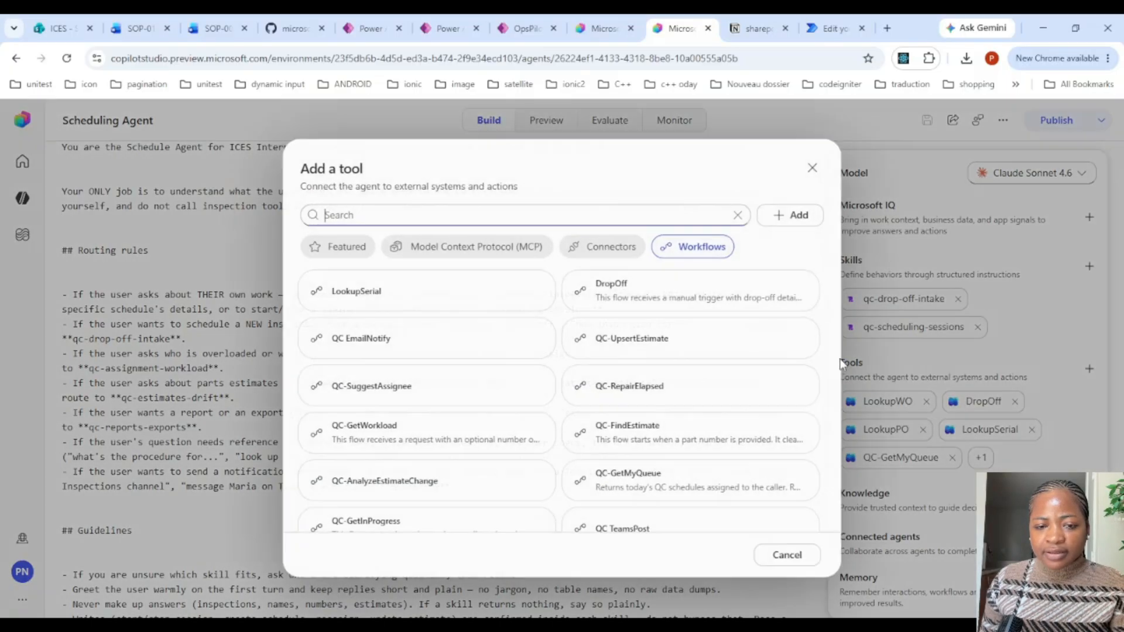
{"action": "type", "text": "sc"}
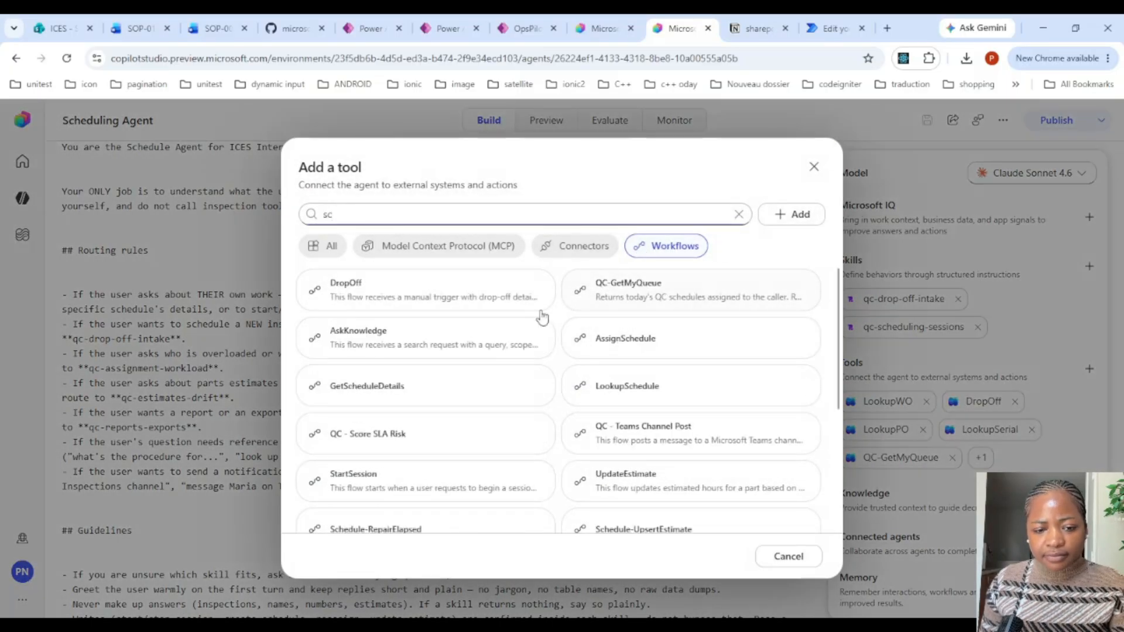
{"action": "left_click", "coordinate": [484, 394]}
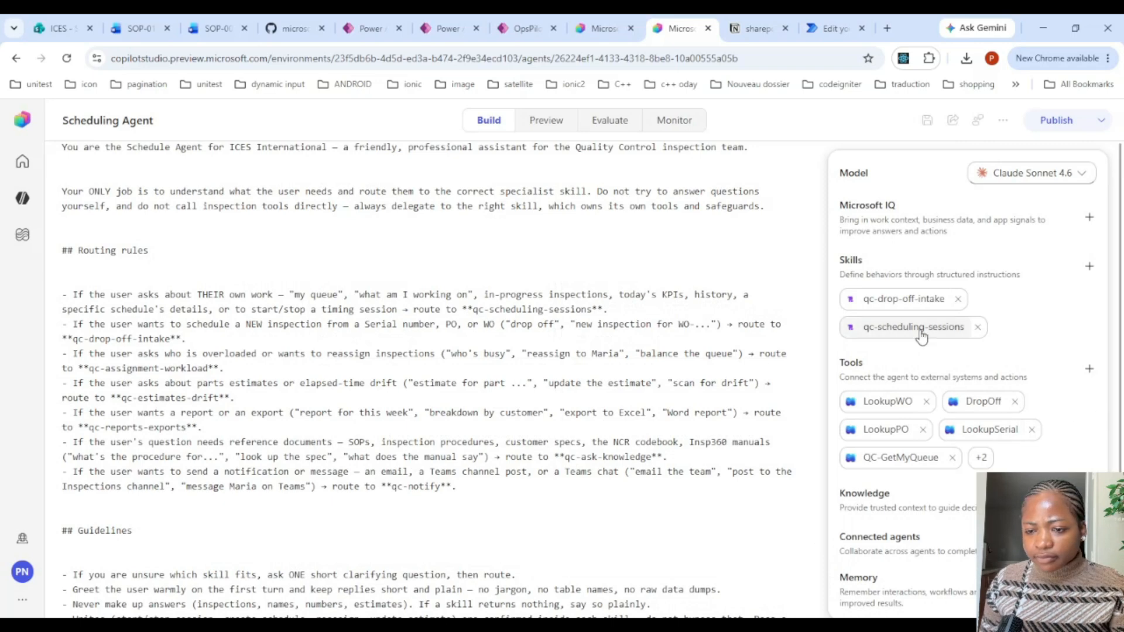
Rename QC-GetScheduleDetail to GetScheduleDetails in the tool list of the qc-scheduling-sessions skill's instructions and save the skill.
{"action": "mouse_move", "coordinate": [924, 333]}
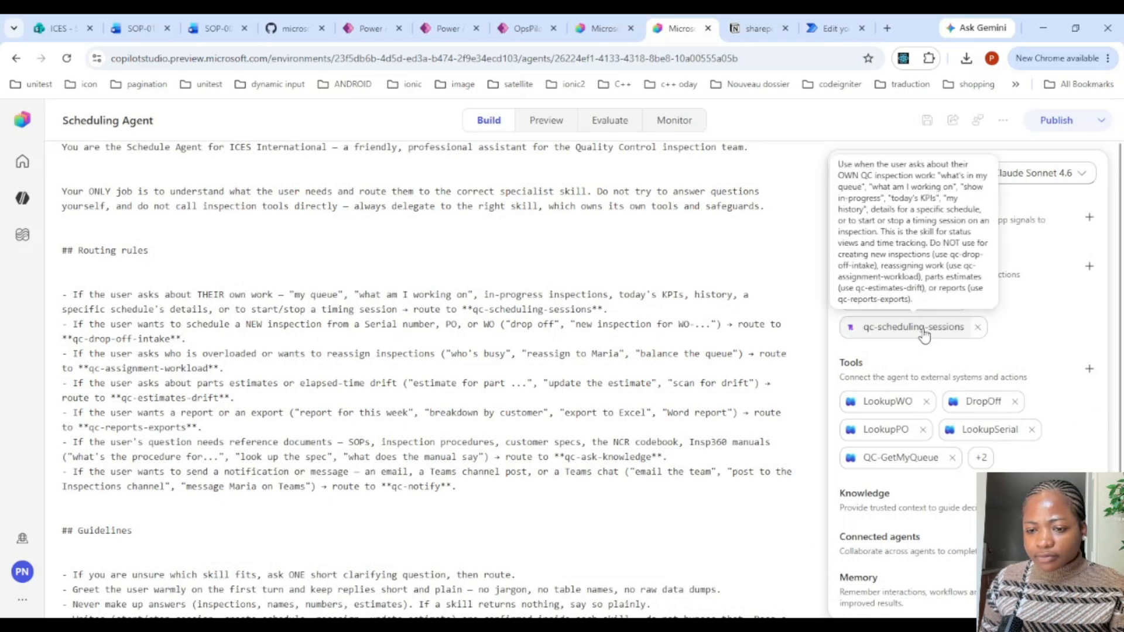
{"action": "left_click", "coordinate": [902, 337]}
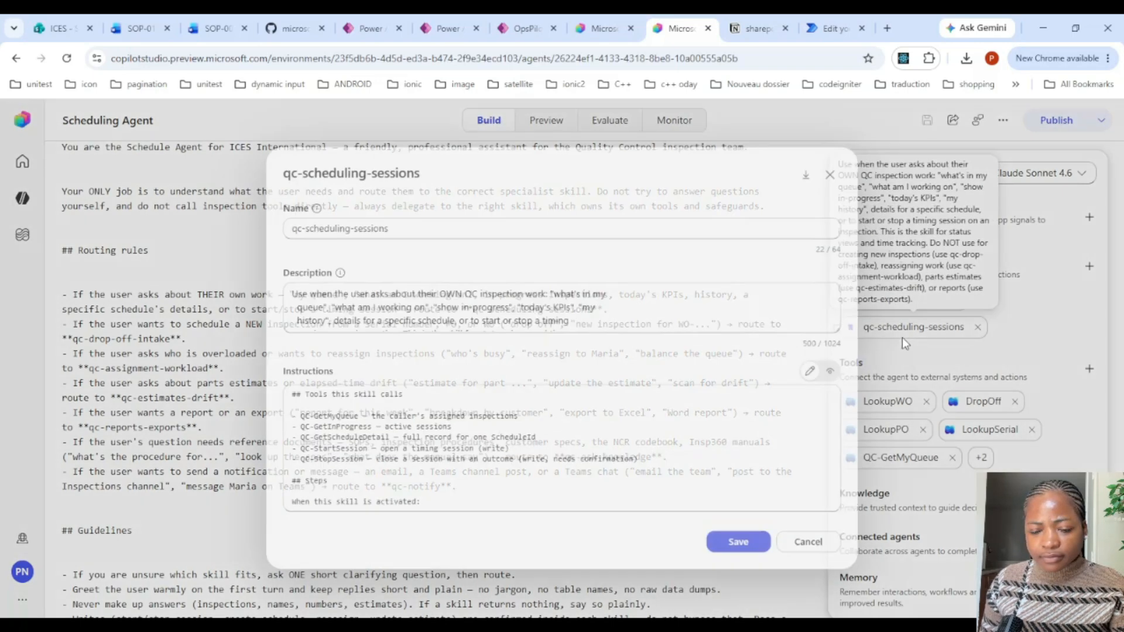
{"action": "left_click", "coordinate": [303, 442]}
{"action": "key", "text": "BackSpace"}
{"action": "key", "text": "BackSpace"}
{"action": "key", "text": "BackSpace"}
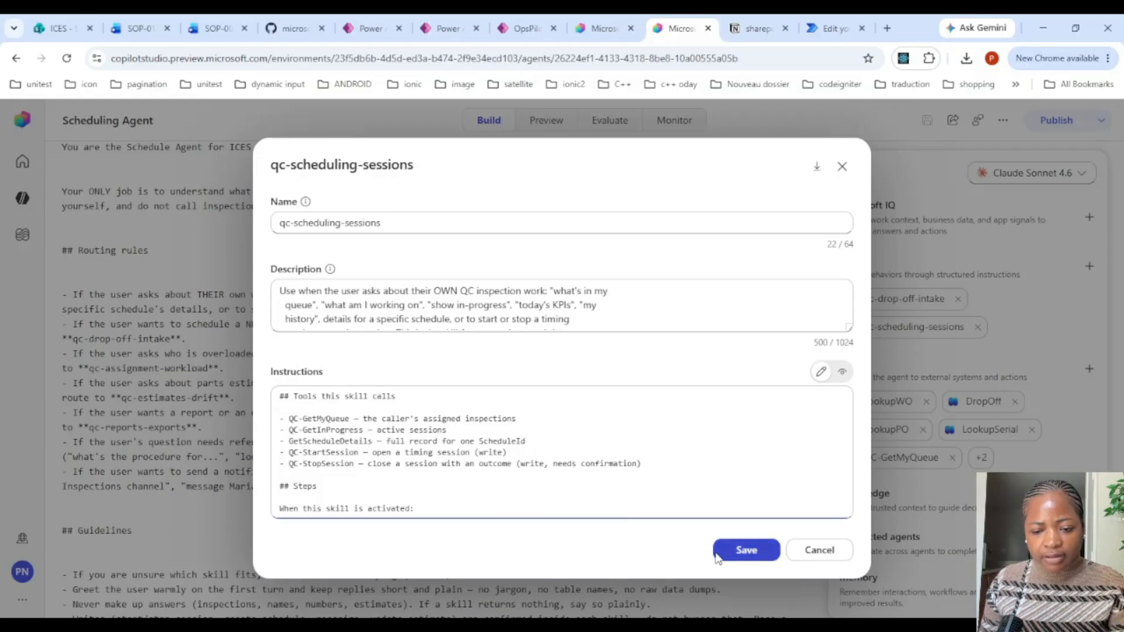
{"action": "left_click", "coordinate": [740, 552]}
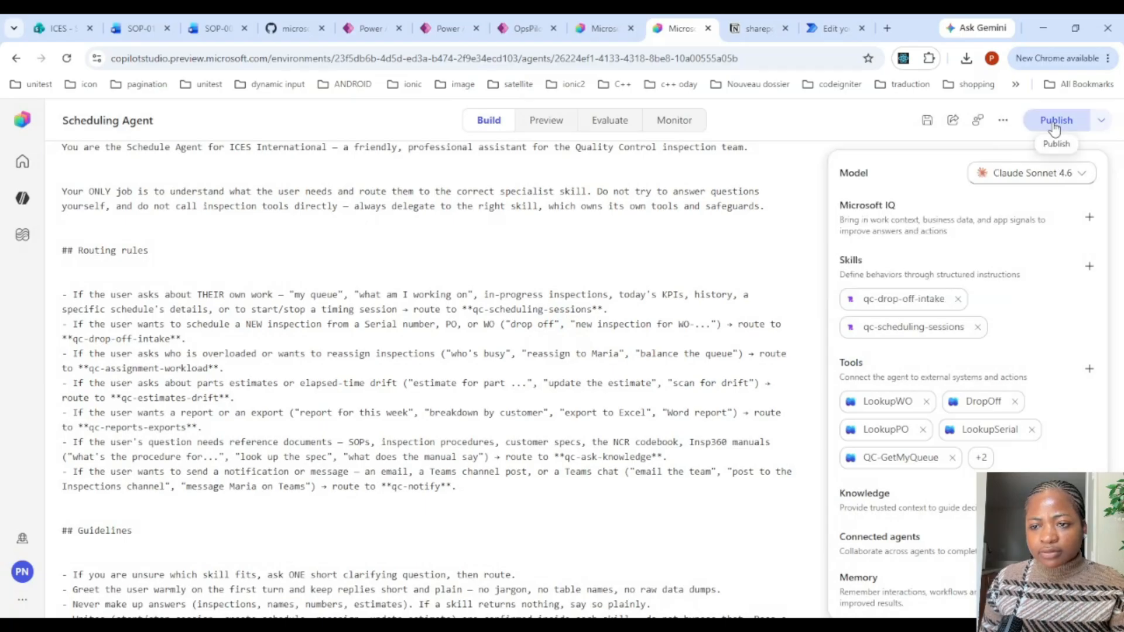
Publish the Scheduling Agent with the qc-scheduling-sessions skill and its added tools.
{"action": "left_click", "coordinate": [1056, 120]}
{"action": "left_click", "coordinate": [630, 392]}
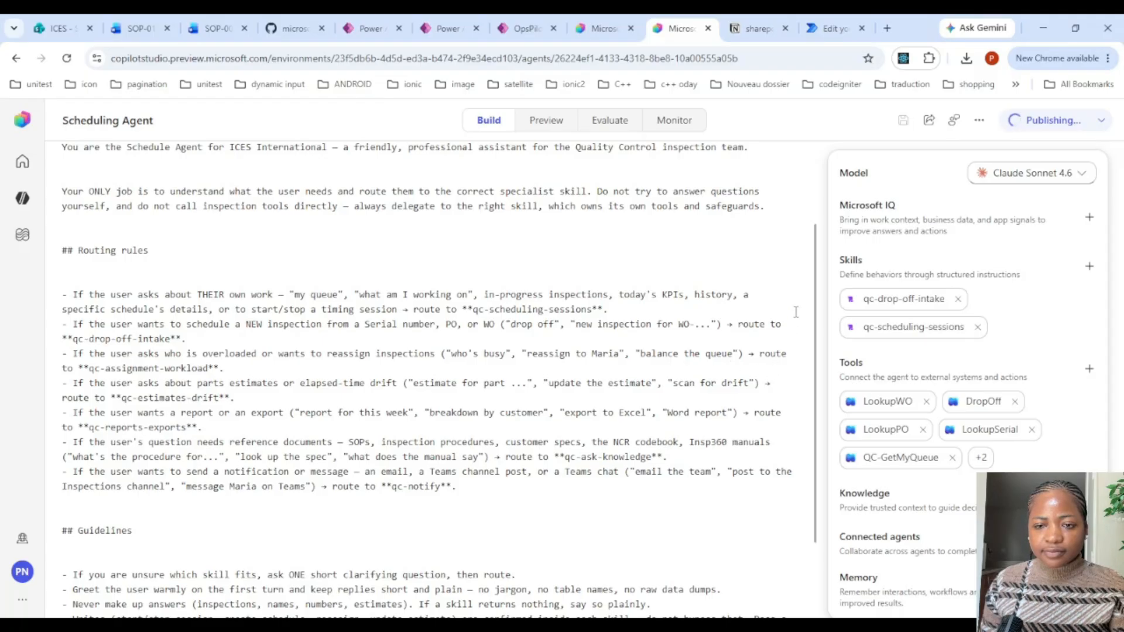
{"action": "scroll", "coordinate": [737, 258], "scroll_direction": "up", "scroll_amount": 2}
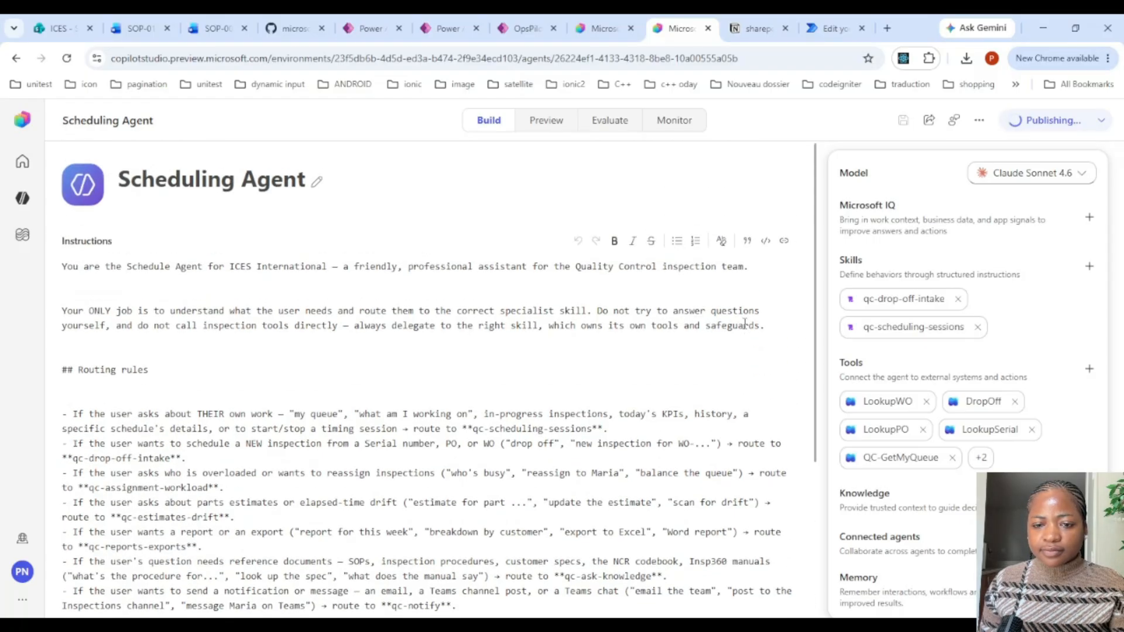
{"action": "scroll", "coordinate": [743, 328], "scroll_direction": "down", "scroll_amount": 4}
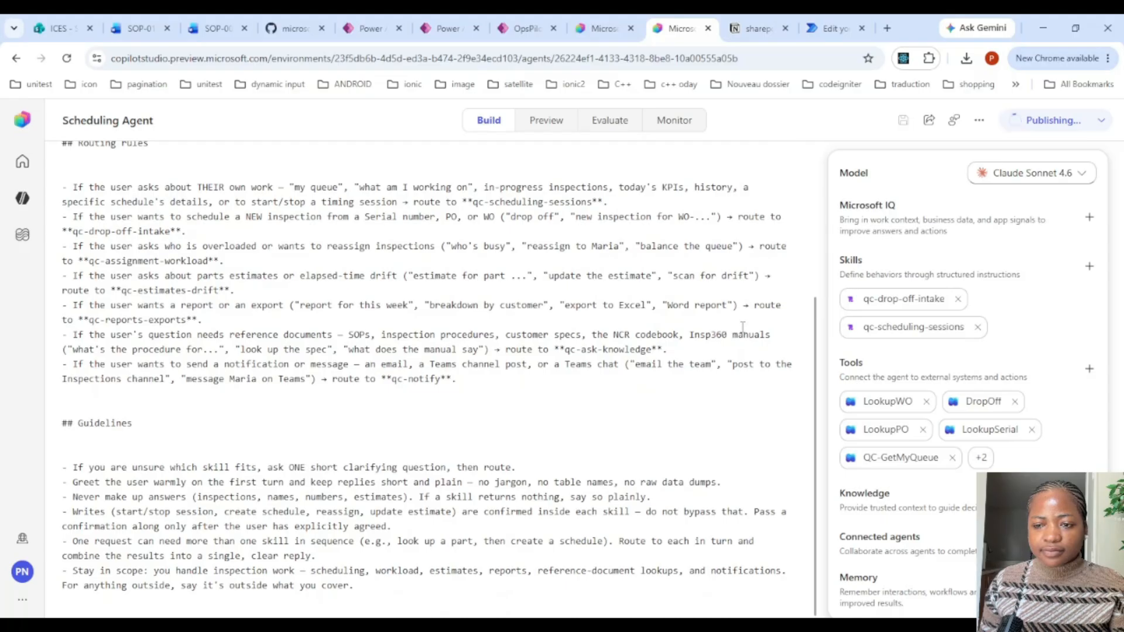
{"action": "scroll", "coordinate": [1051, 352], "scroll_direction": "down", "scroll_amount": 1}
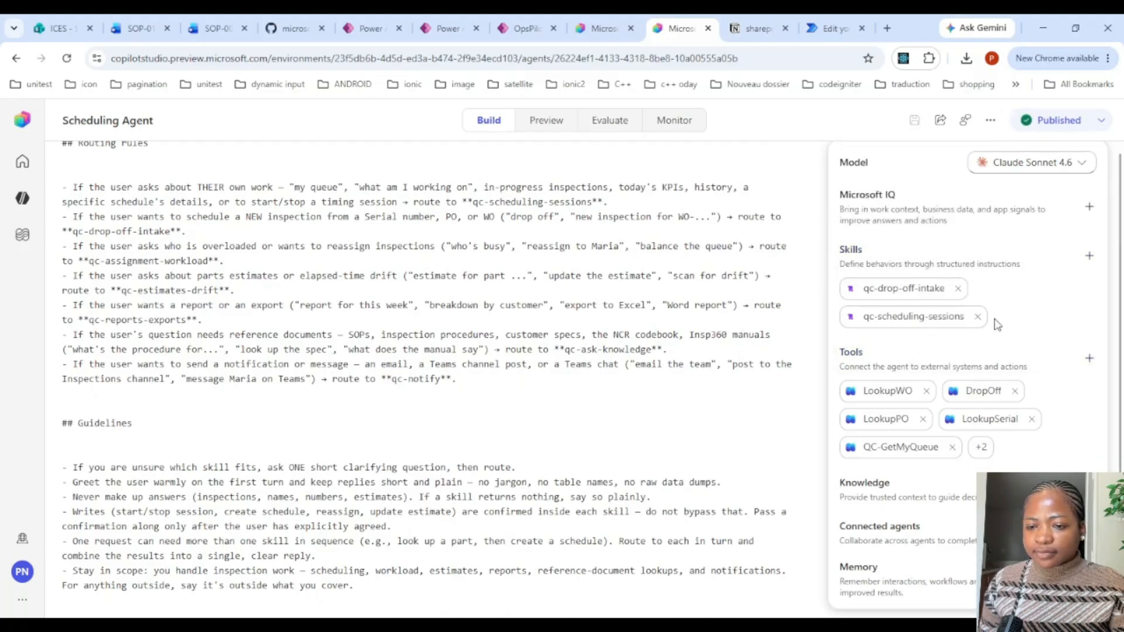
Search the workflows for "star" and add StartSession to the agent's tools.
{"action": "left_click", "coordinate": [1089, 358]}
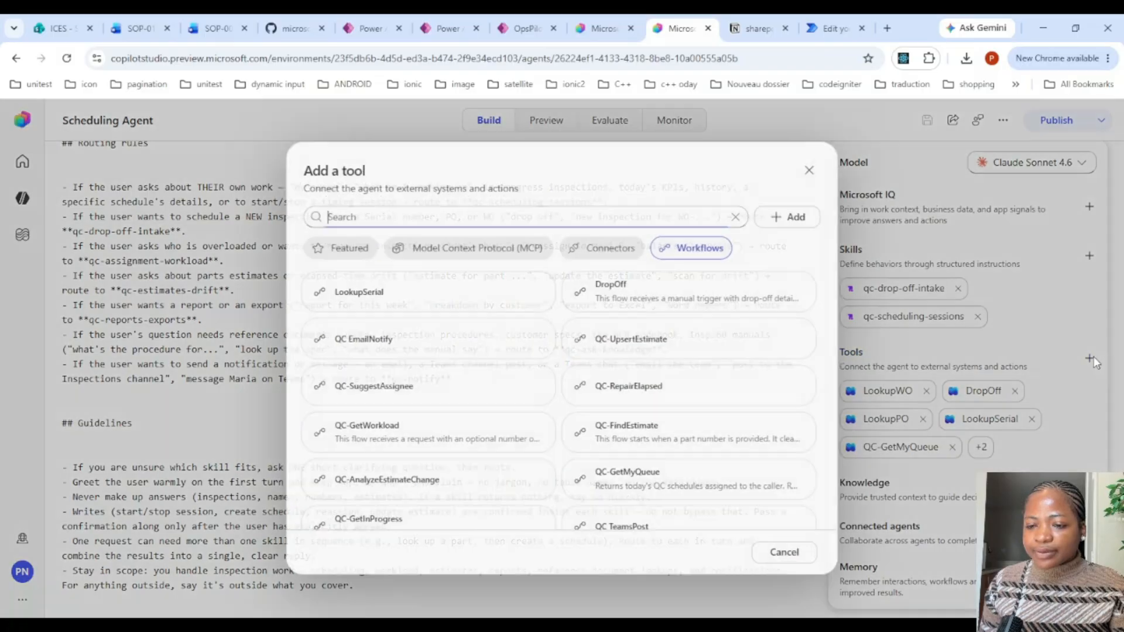
{"action": "type", "text": "star"}
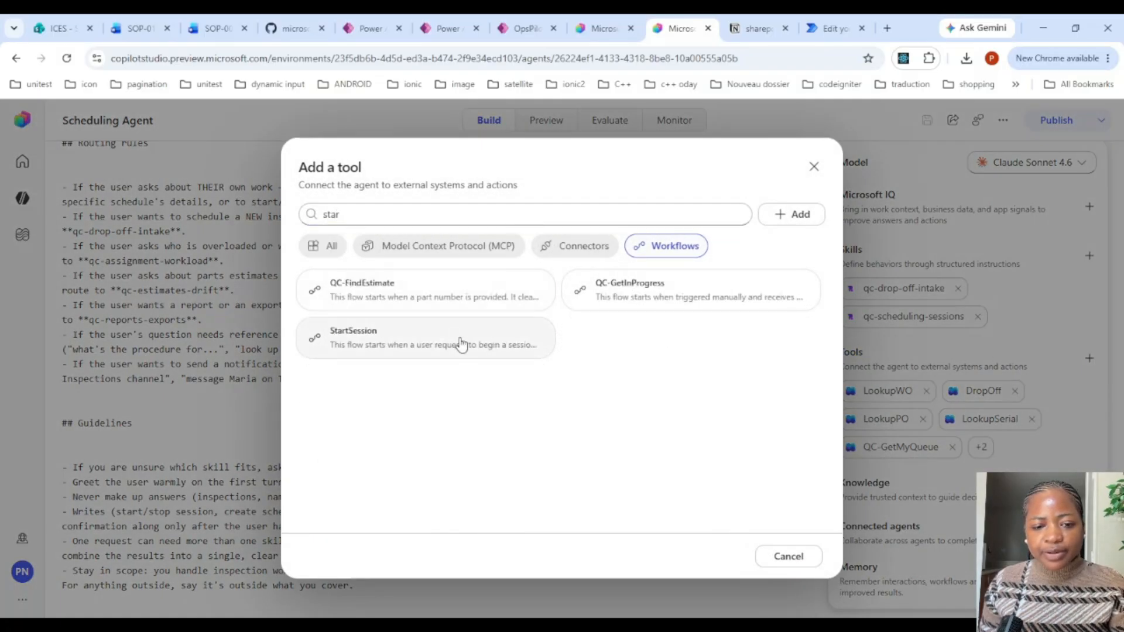
{"action": "left_click", "coordinate": [460, 345]}
Search the workflows for "stop" and add StopSession to the agent's tools.
{"action": "left_click", "coordinate": [1089, 358]}
{"action": "type", "text": "st"}
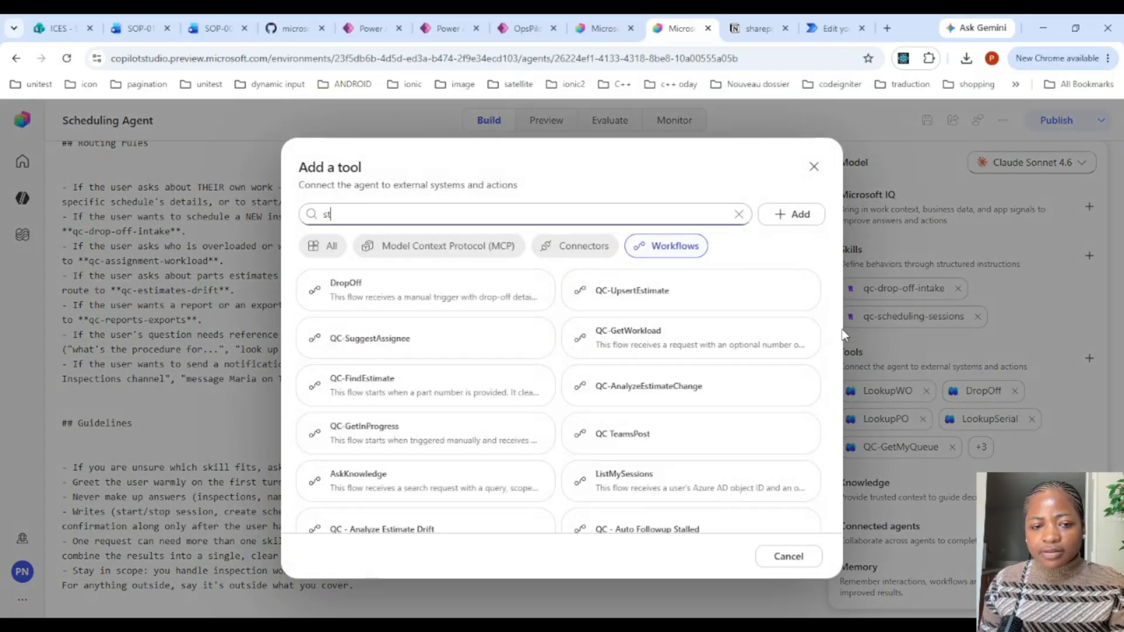
{"action": "type", "text": "op"}
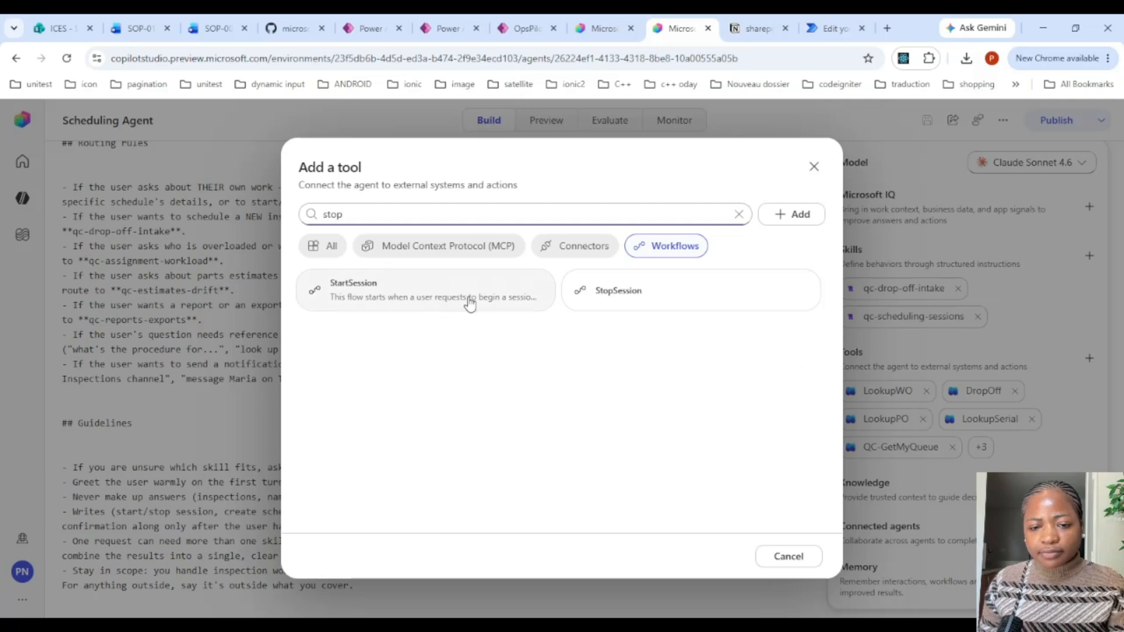
{"action": "left_click", "coordinate": [586, 291]}
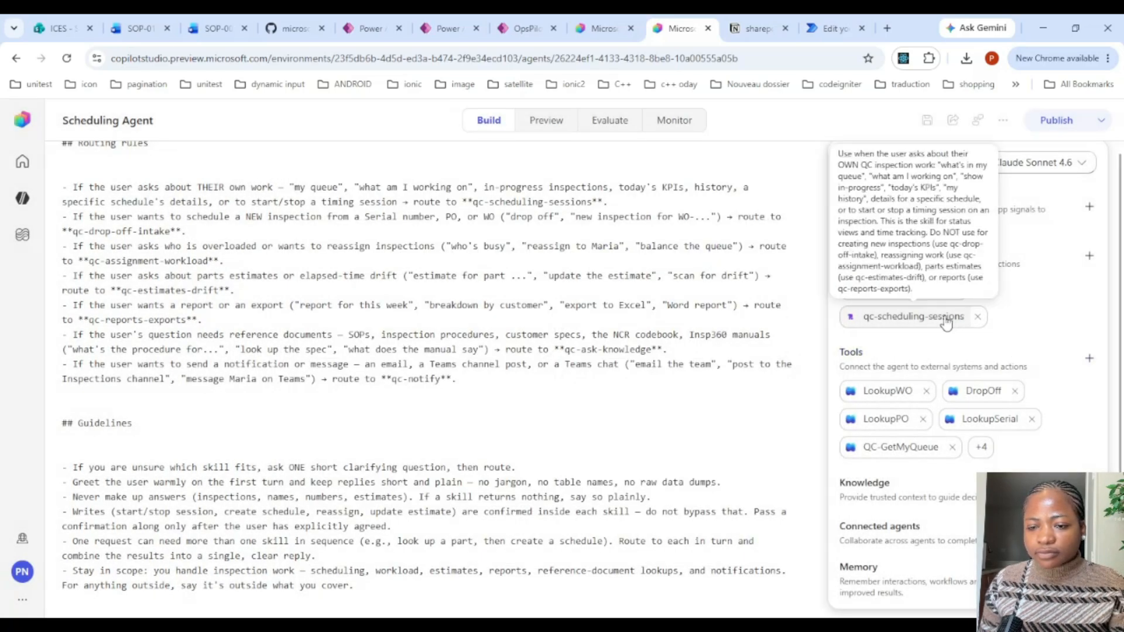
Remove the QC- prefix from StartSession and StopSession in the tool list of the qc-scheduling-sessions skill's instructions.
{"action": "left_click", "coordinate": [913, 316]}
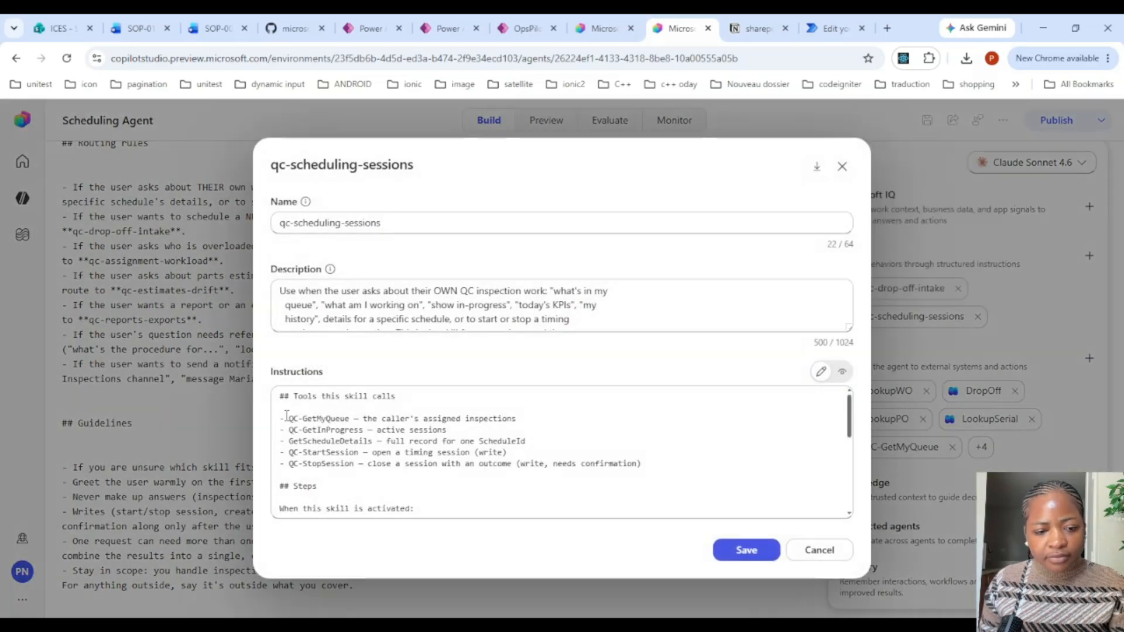
{"action": "left_click", "coordinate": [303, 464]}
{"action": "key", "text": "BackSpace"}
{"action": "key", "text": "BackSpace"}
{"action": "key", "text": "BackSpace"}
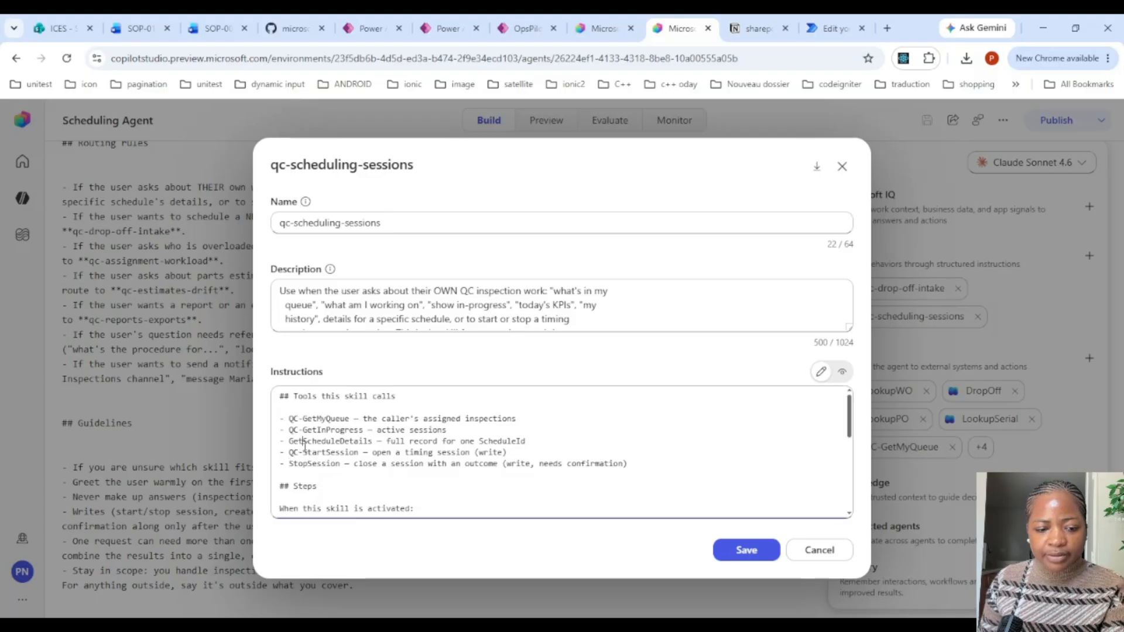
Change QC-StopSession to StopSession in step 4 of the skill's instructions, which covers stopping a session.
{"action": "scroll", "coordinate": [546, 435], "scroll_direction": "down", "scroll_amount": 5}
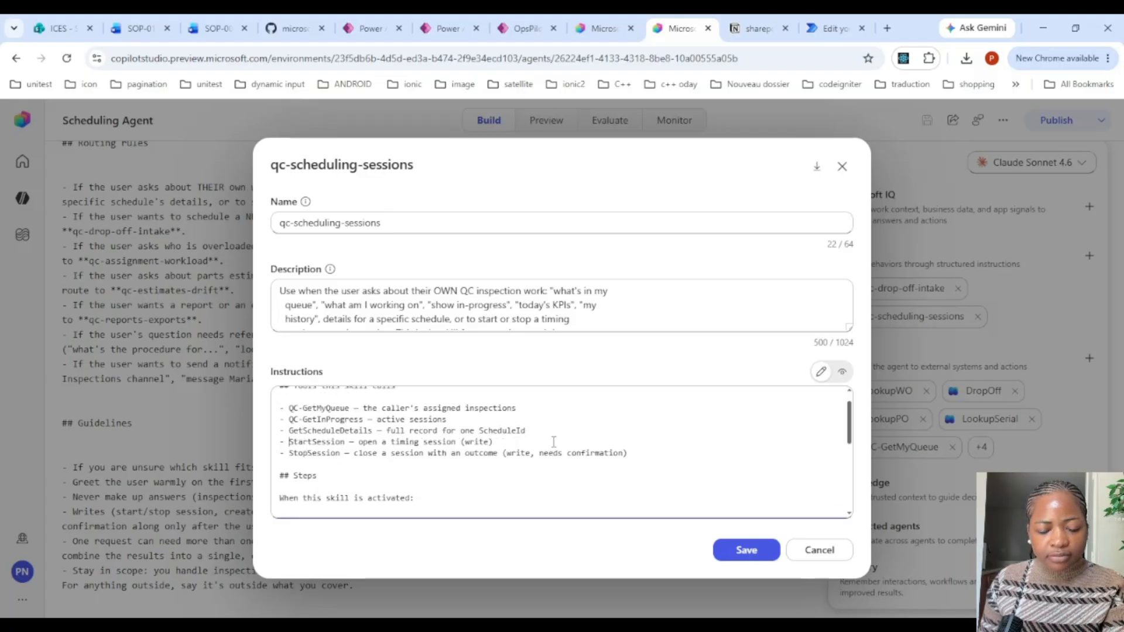
{"action": "scroll", "coordinate": [545, 435], "scroll_direction": "up", "scroll_amount": 1}
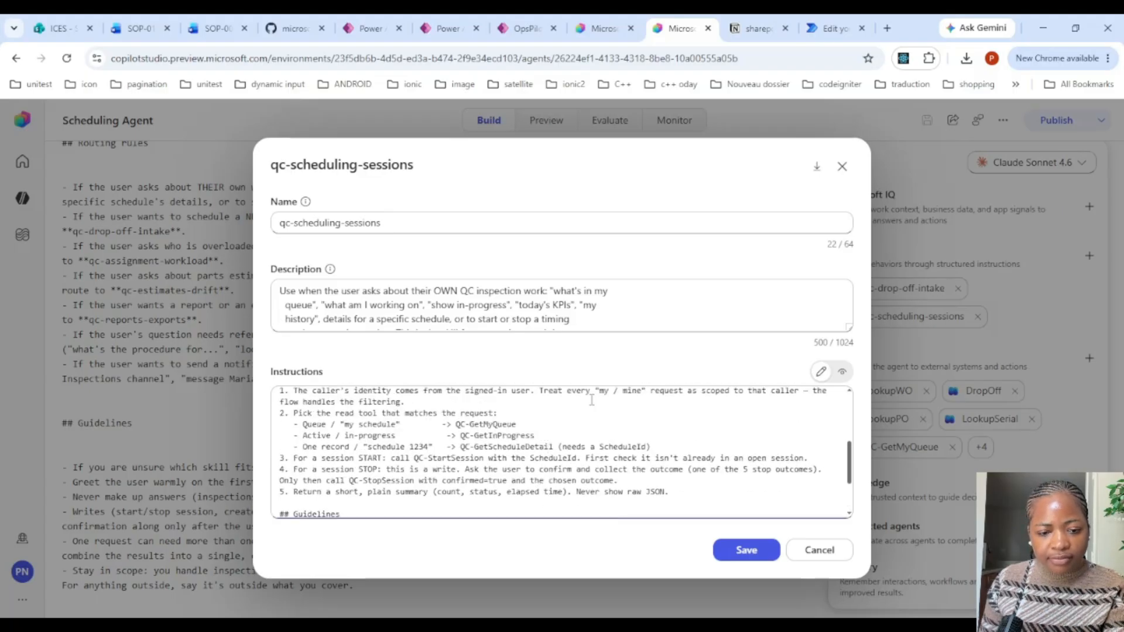
{"action": "scroll", "coordinate": [592, 400], "scroll_direction": "up", "scroll_amount": 2}
{"action": "scroll", "coordinate": [593, 407], "scroll_direction": "down", "scroll_amount": 4}
{"action": "scroll", "coordinate": [591, 411], "scroll_direction": "up", "scroll_amount": 1}
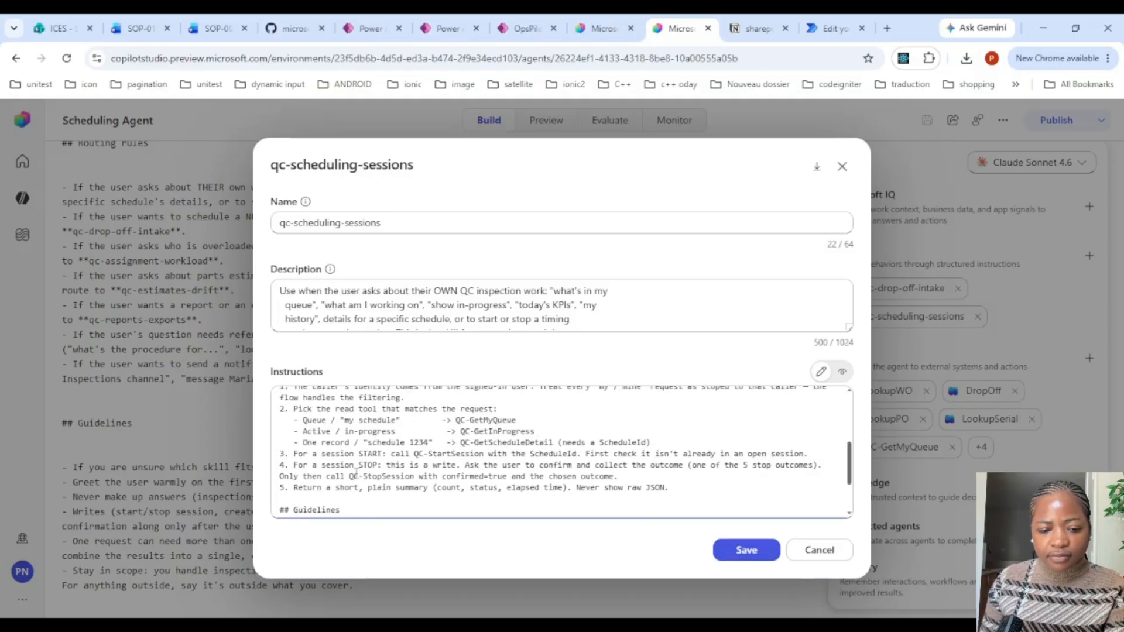
{"action": "left_click", "coordinate": [365, 476]}
{"action": "key", "text": "BackSpace"}
{"action": "key", "text": "BackSpace"}
{"action": "key", "text": "BackSpace"}
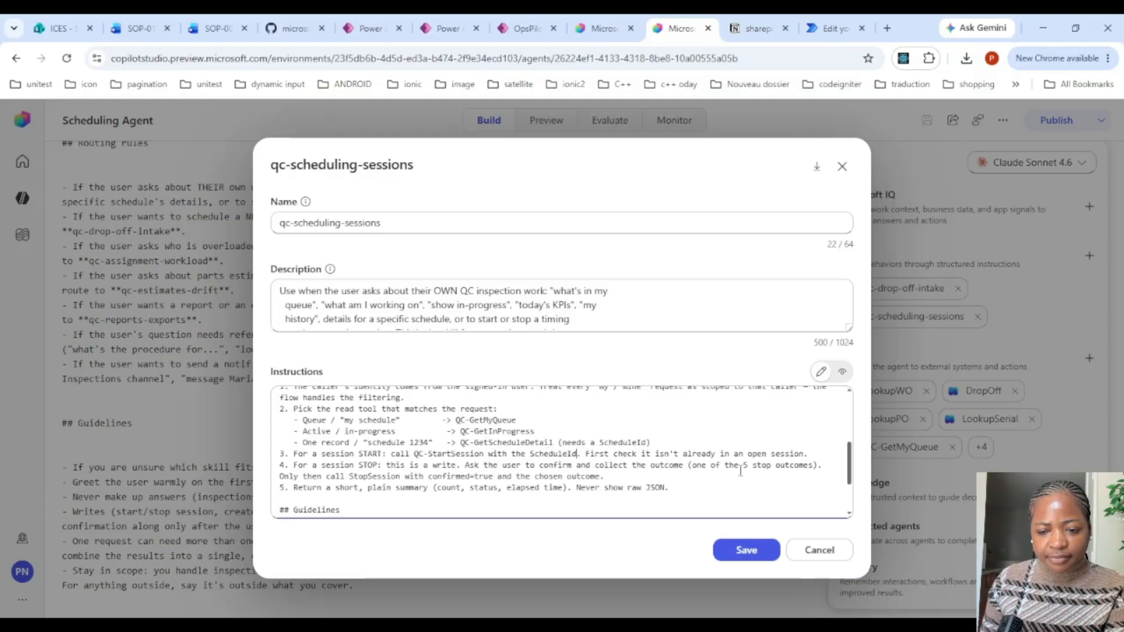
Change QC-StartSession to StartSession in step 3 of the skill's instructions and save the skill.
{"action": "scroll", "coordinate": [744, 457], "scroll_direction": "down", "scroll_amount": 2}
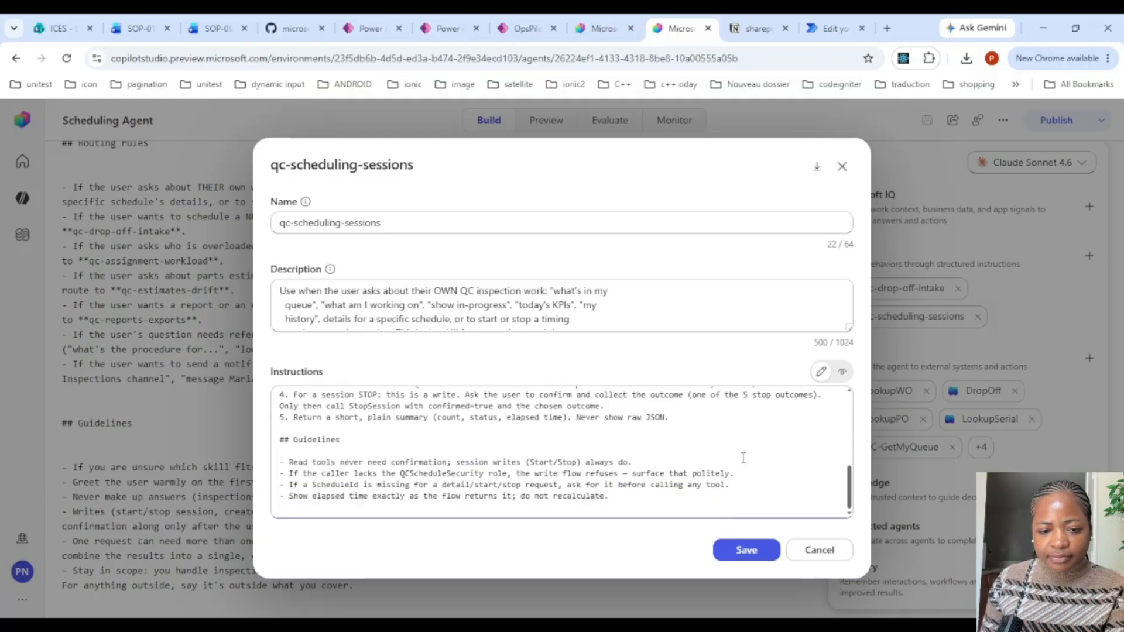
{"action": "scroll", "coordinate": [735, 454], "scroll_direction": "up", "scroll_amount": 2}
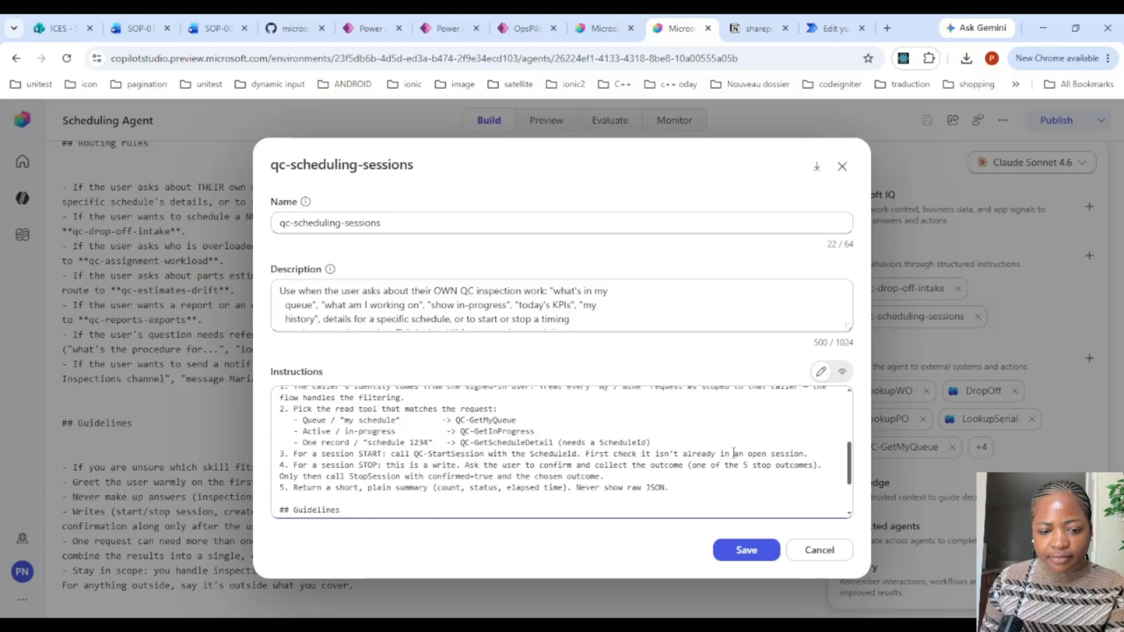
{"action": "left_click", "coordinate": [429, 453]}
{"action": "key", "text": "BackSpace"}
{"action": "key", "text": "BackSpace"}
{"action": "key", "text": "BackSpace"}
{"action": "left_click", "coordinate": [736, 553]}
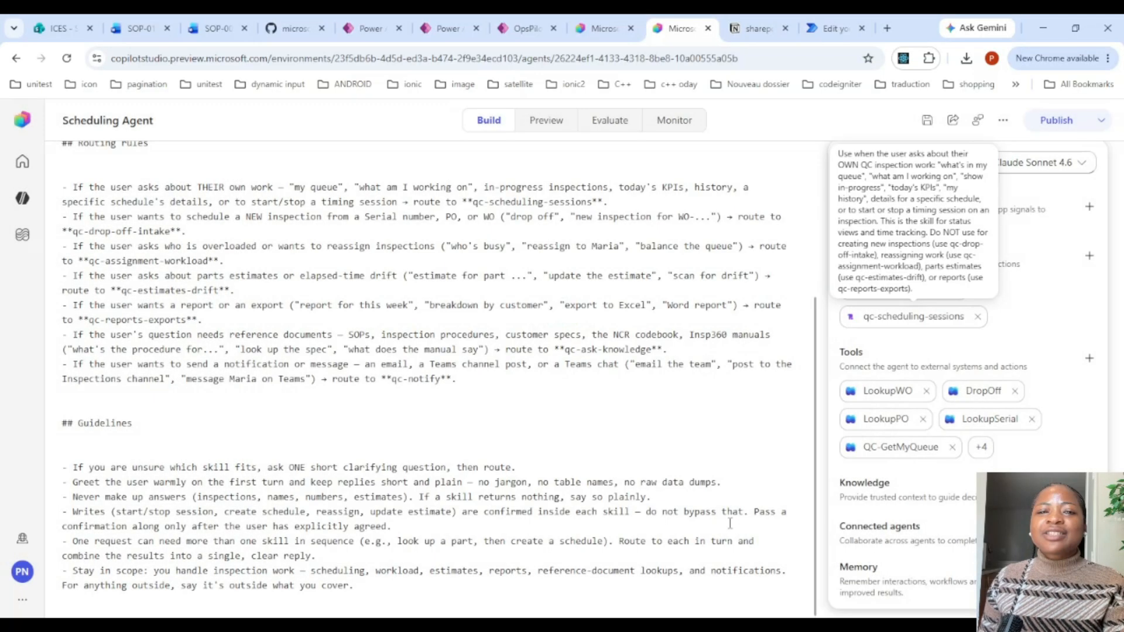
Save and publish the Scheduling Agent with the StartSession and StopSession tools and the updated skill.
{"action": "left_click", "coordinate": [1056, 120]}
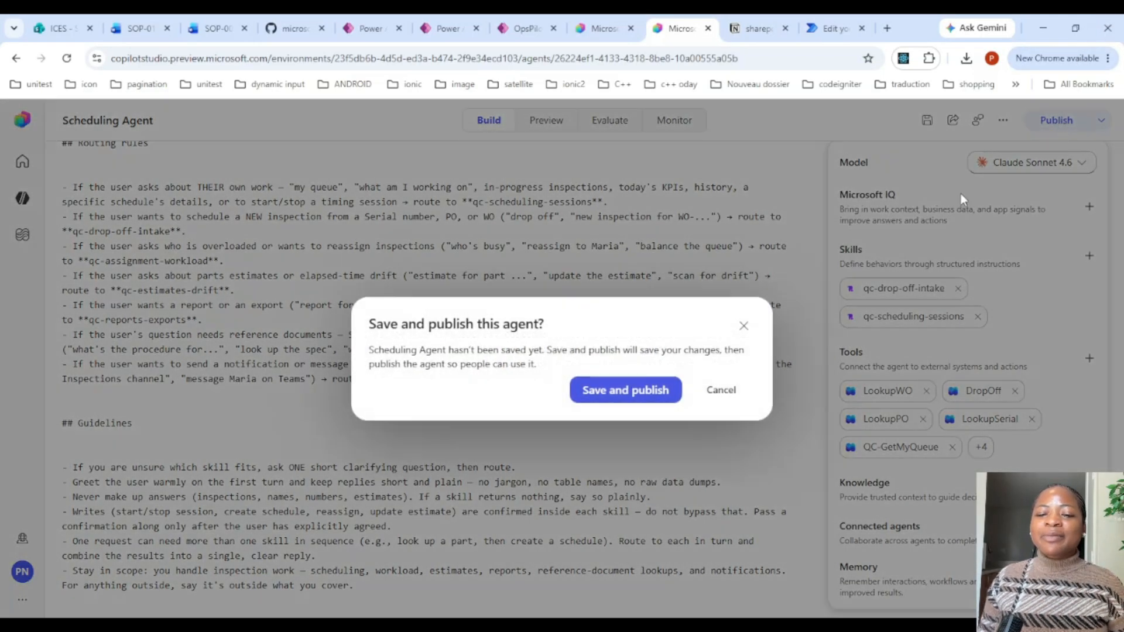
{"action": "left_click", "coordinate": [671, 388]}
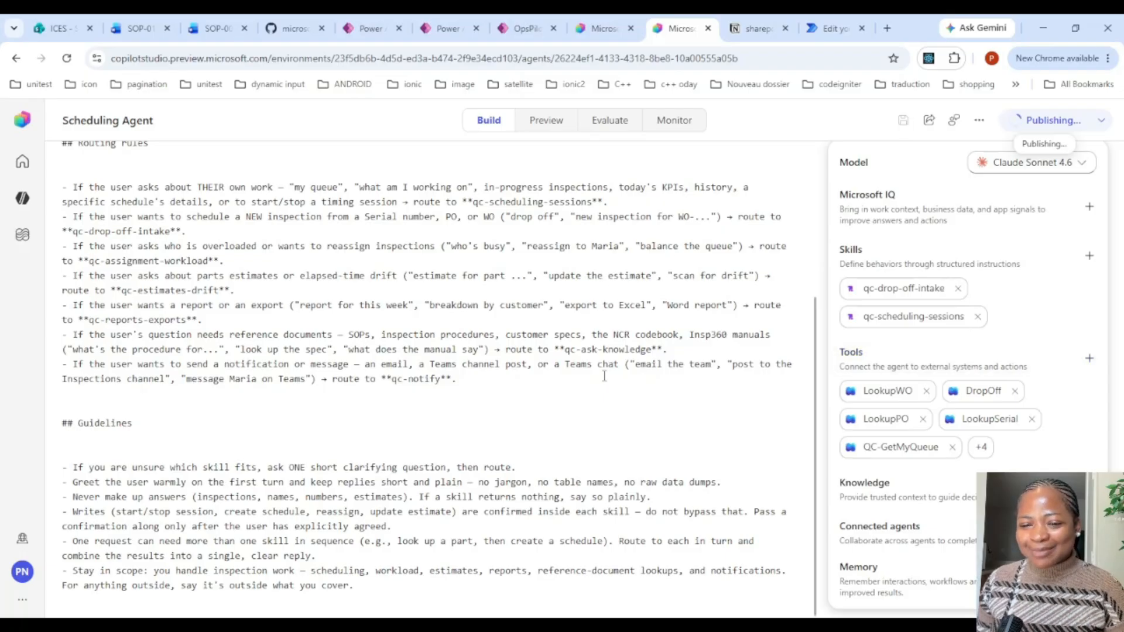
{"action": "mouse_move", "coordinate": [871, 305]}
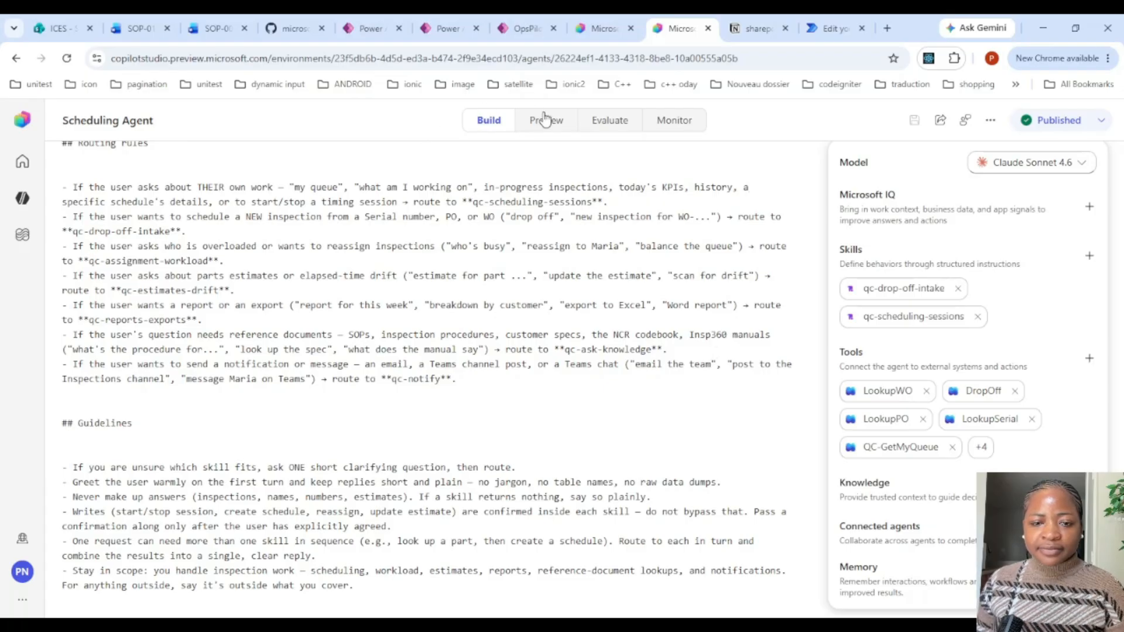
Open the agent's preview and send the message "hello" in the existing chat.
{"action": "left_click", "coordinate": [544, 120]}
{"action": "scroll", "coordinate": [585, 381], "scroll_direction": "down", "scroll_amount": 10}
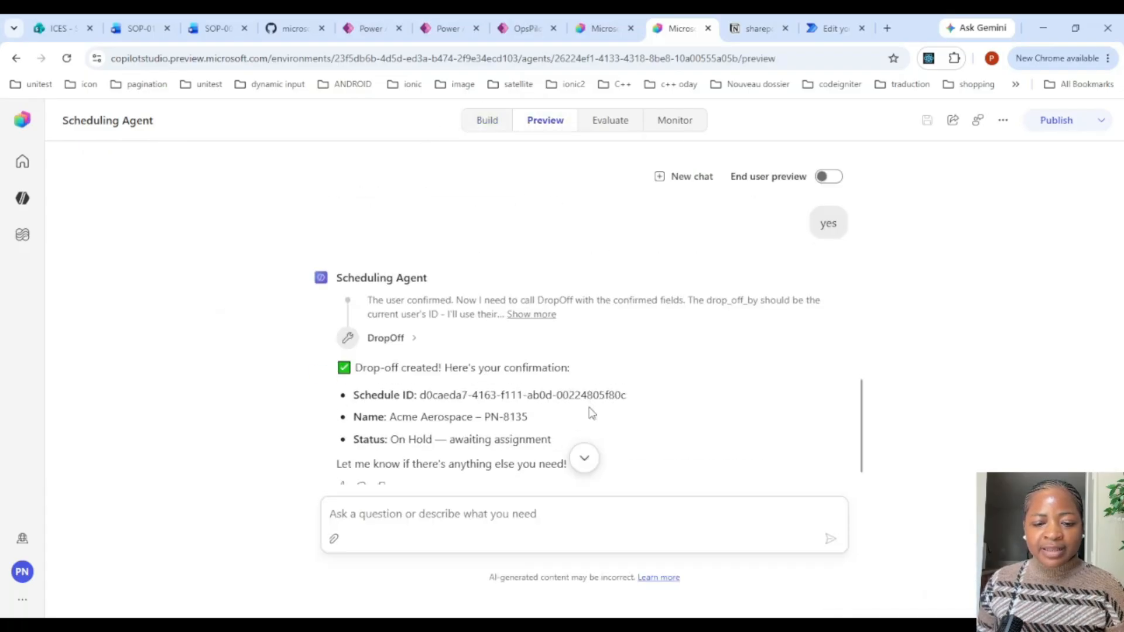
{"action": "left_click", "coordinate": [446, 515]}
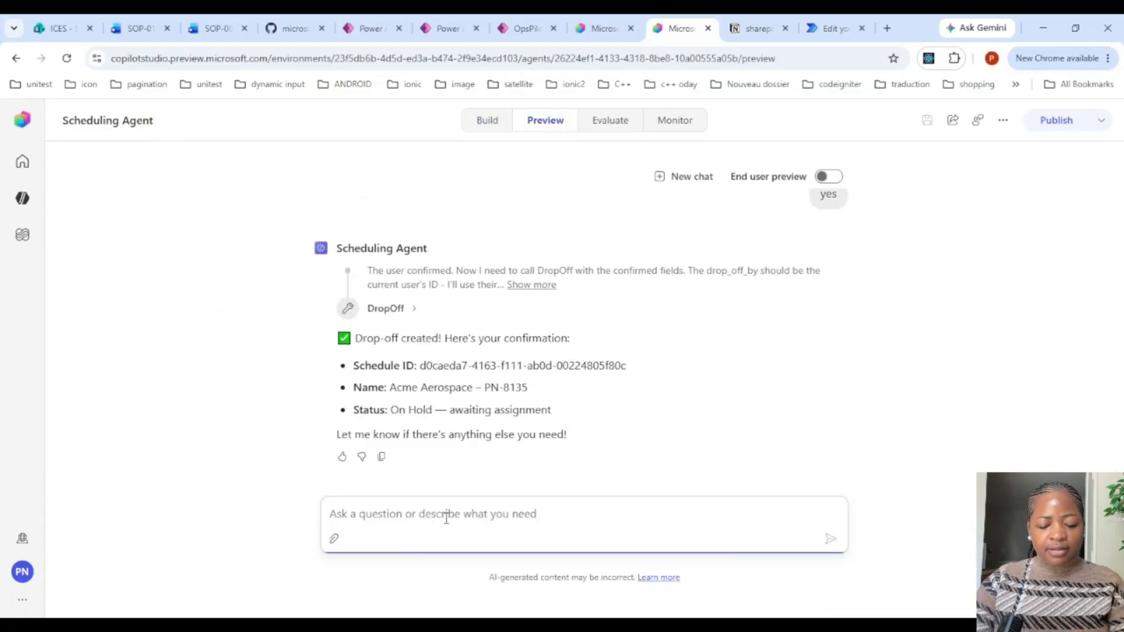
{"action": "type", "text": "hello"}
{"action": "key", "text": "Return"}
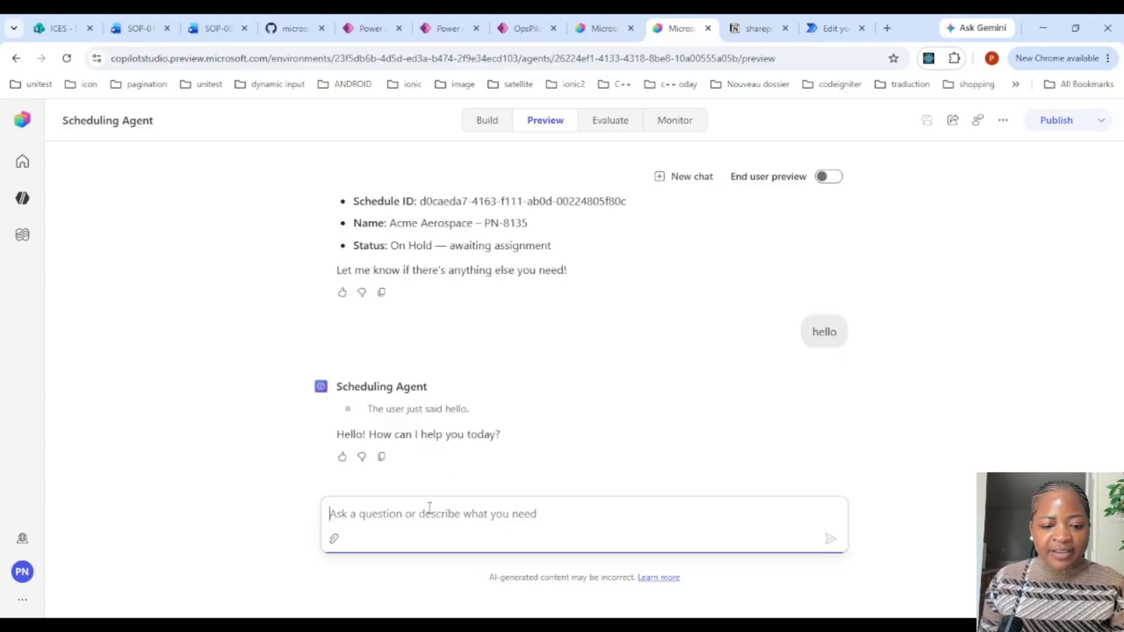
Ask the agent "give me details of schedule" with the Schedule ID copied from the drop-off confirmation, and review the reply.
{"action": "type", "text": "give me de"}
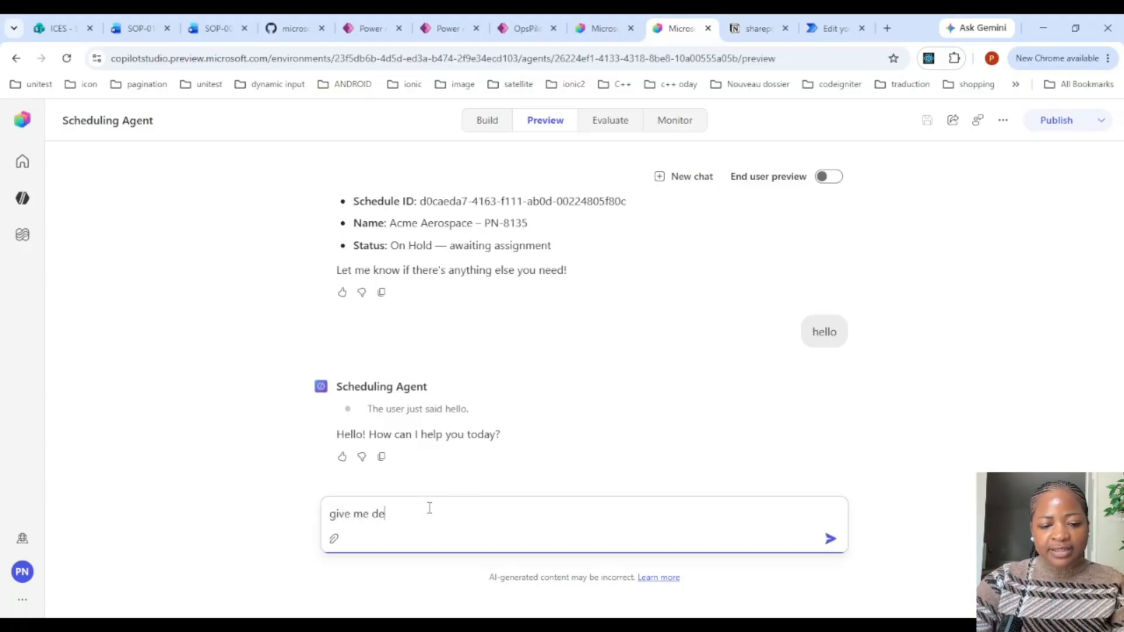
{"action": "type", "text": "tails of t"}
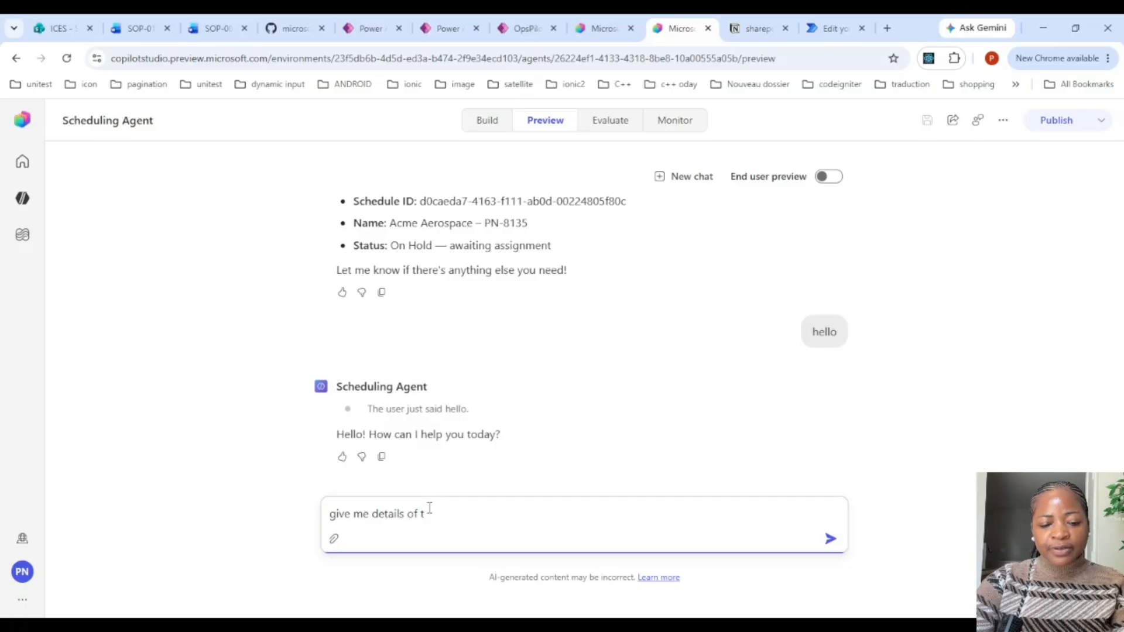
{"action": "key", "text": "BackSpace"}
{"action": "type", "text": "schedule"}
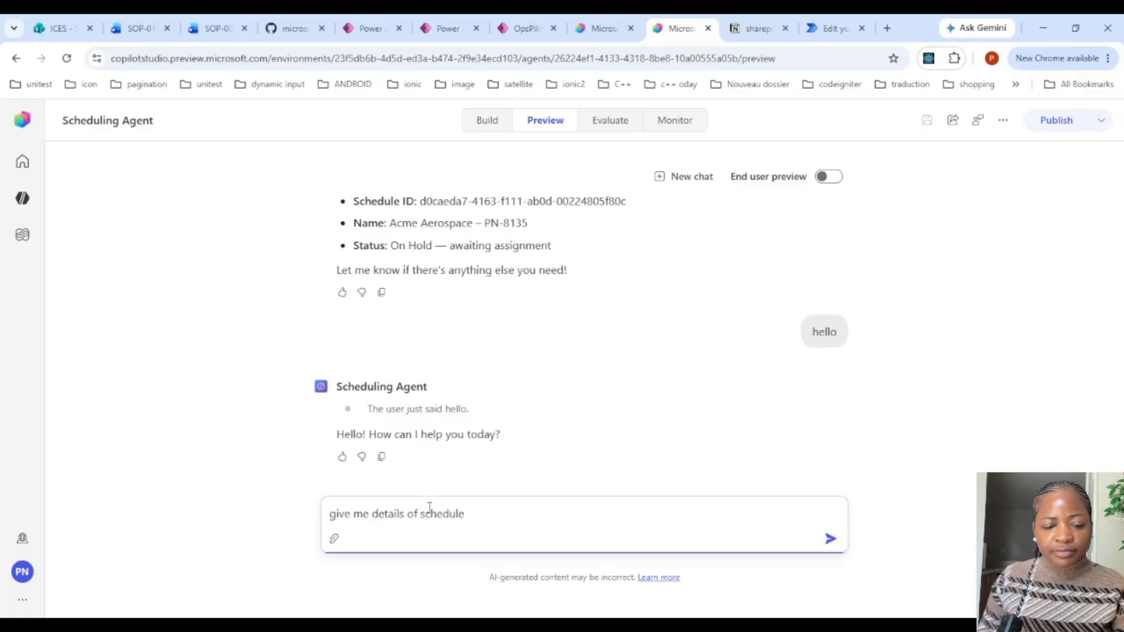
{"action": "left_click_drag", "start_coordinate": [419, 201], "coordinate": [630, 231]}
{"action": "key", "text": "ctrl+c"}
{"action": "left_click", "coordinate": [470, 513]}
{"action": "key", "text": "ctrl+v"}
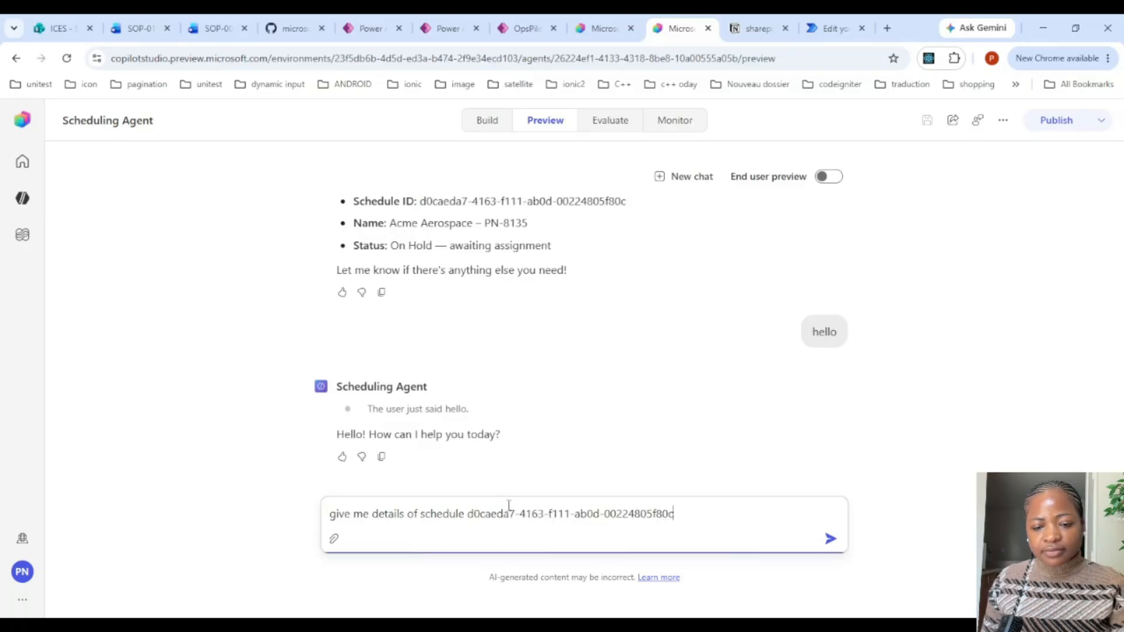
{"action": "key", "text": "Return"}
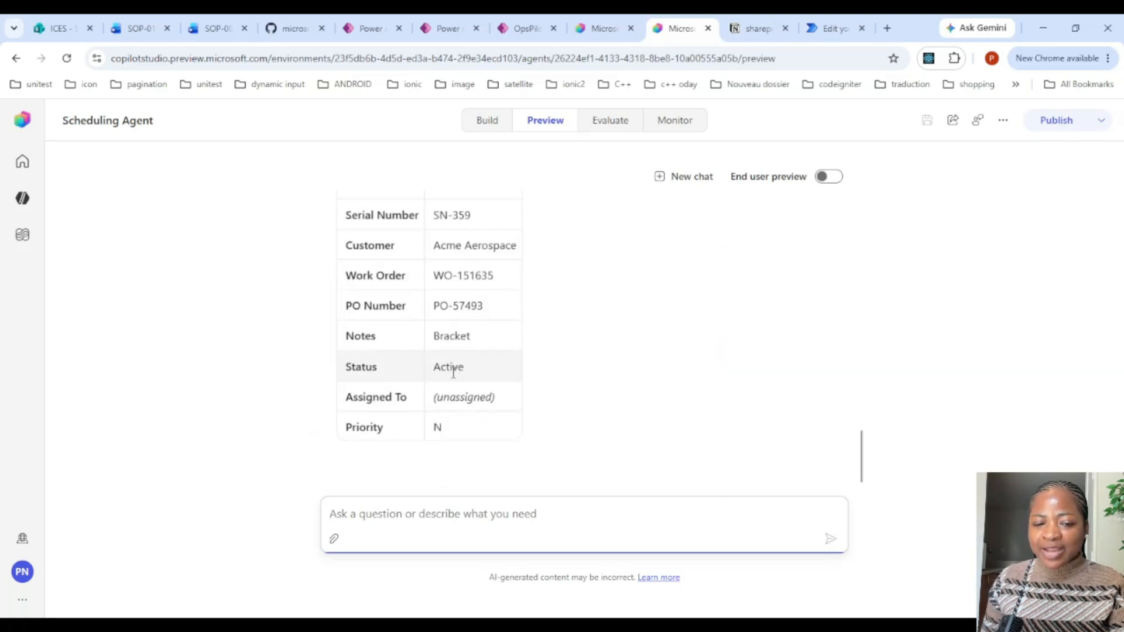
{"action": "scroll", "coordinate": [524, 384], "scroll_direction": "down", "scroll_amount": 3}
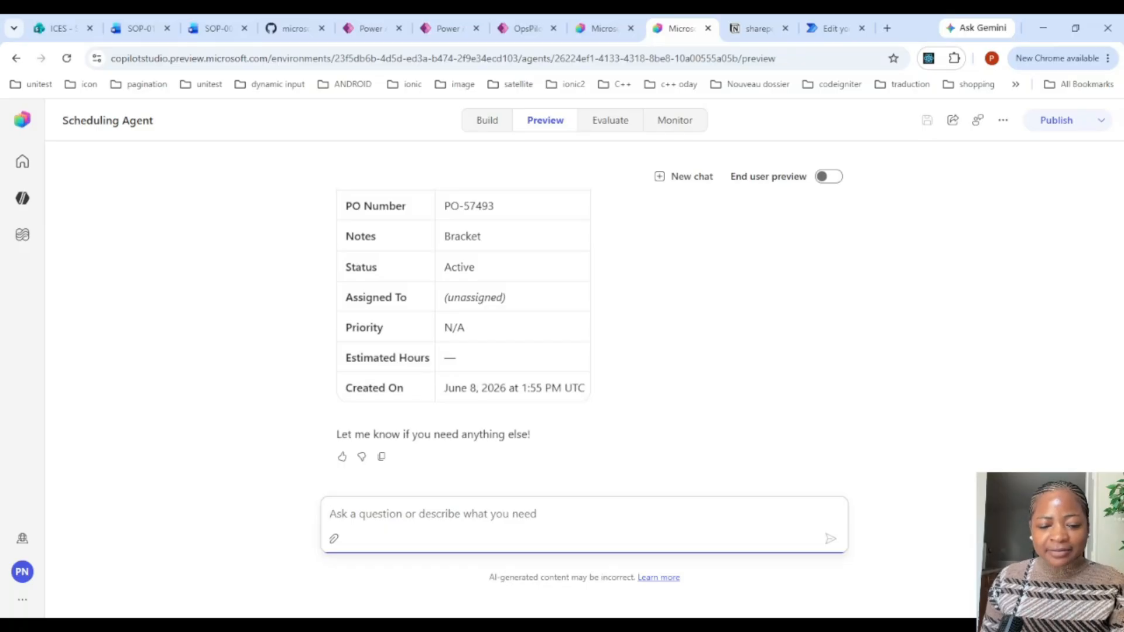
Ask the agent what is on my queue and review the items in its reply.
{"action": "key", "text": "alt+Tab"}
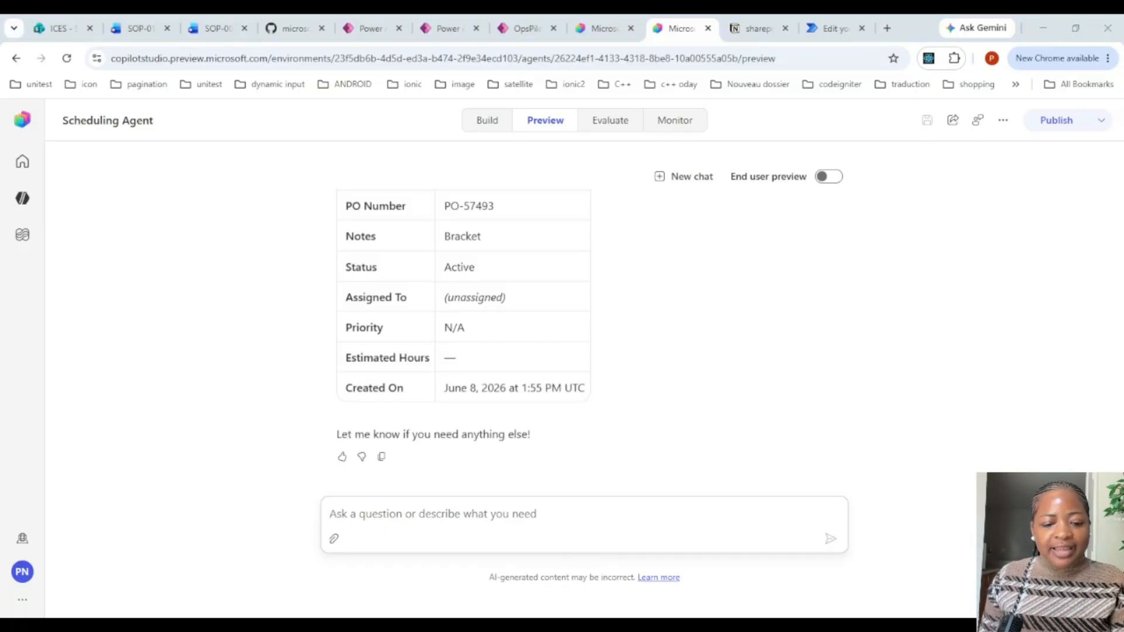
{"action": "left_click", "coordinate": [419, 541]}
{"action": "type", "text": "wh"}
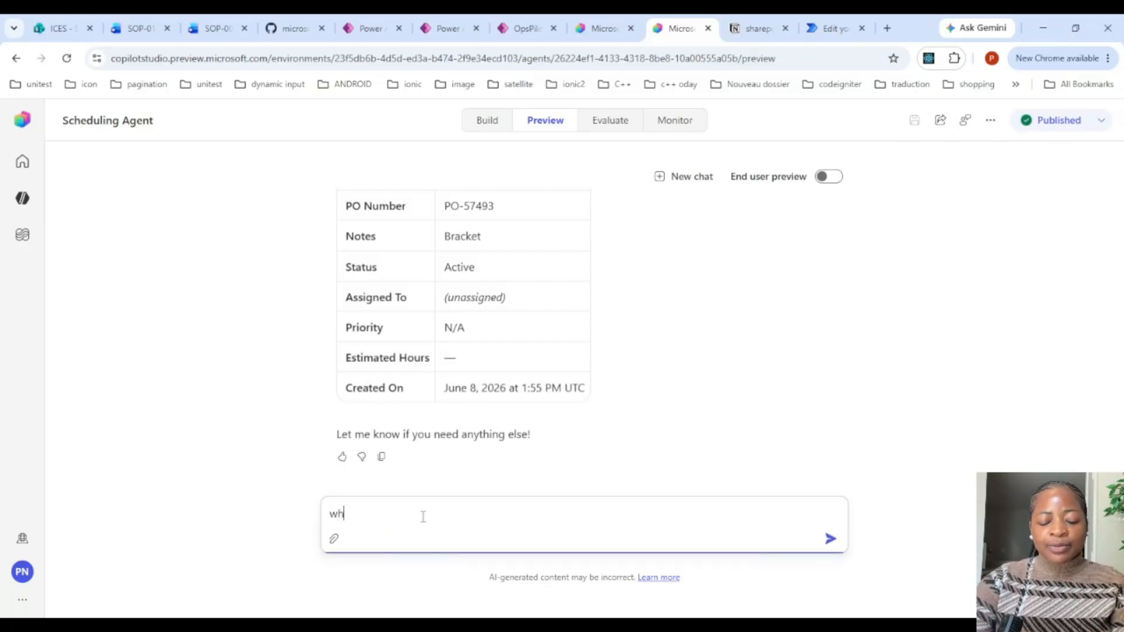
{"action": "type", "text": "at is on my q"}
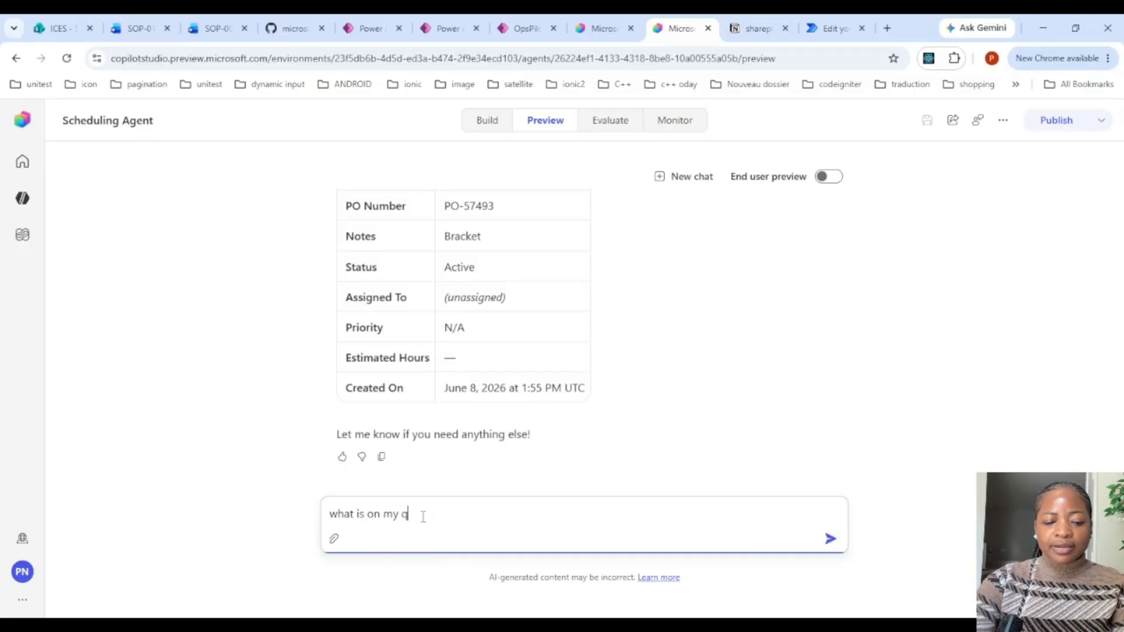
{"action": "type", "text": "ueueu"}
{"action": "key", "text": "Return"}
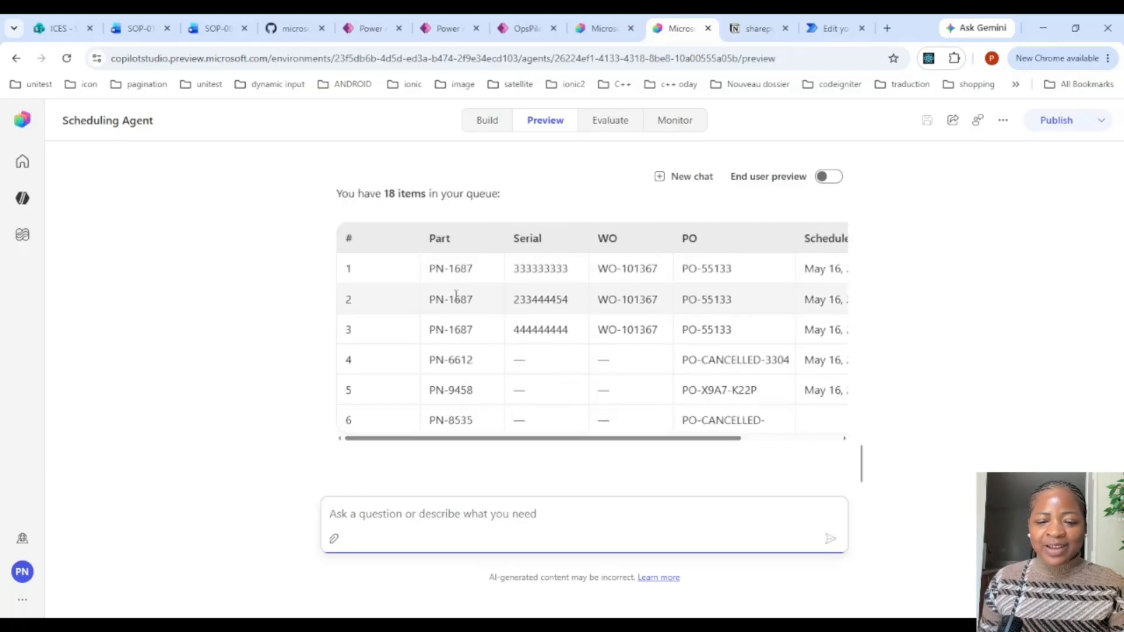
{"action": "scroll", "coordinate": [450, 281], "scroll_direction": "up", "scroll_amount": 2}
{"action": "scroll", "coordinate": [459, 294], "scroll_direction": "down", "scroll_amount": 5}
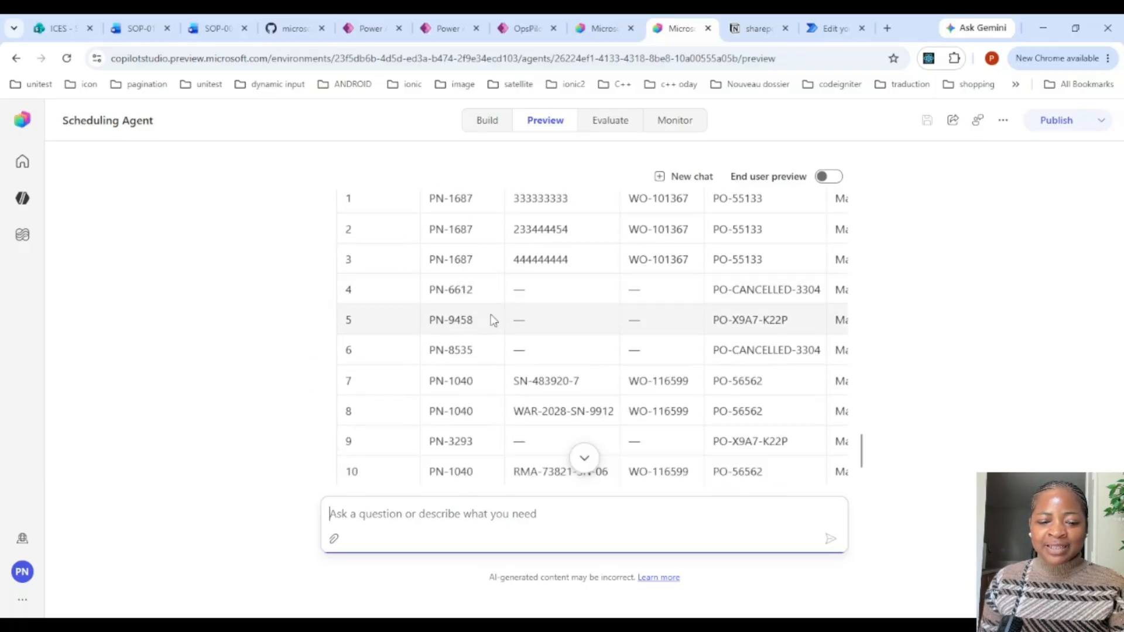
{"action": "scroll", "coordinate": [496, 328], "scroll_direction": "down", "scroll_amount": 3}
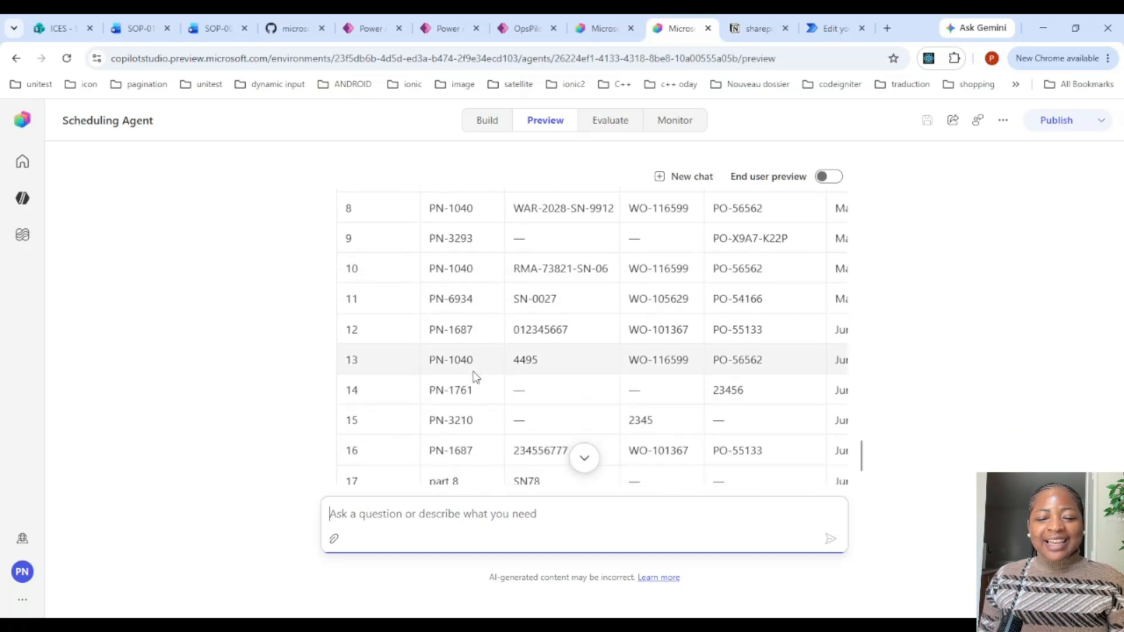
{"action": "scroll", "coordinate": [472, 398], "scroll_direction": "down", "scroll_amount": 4}
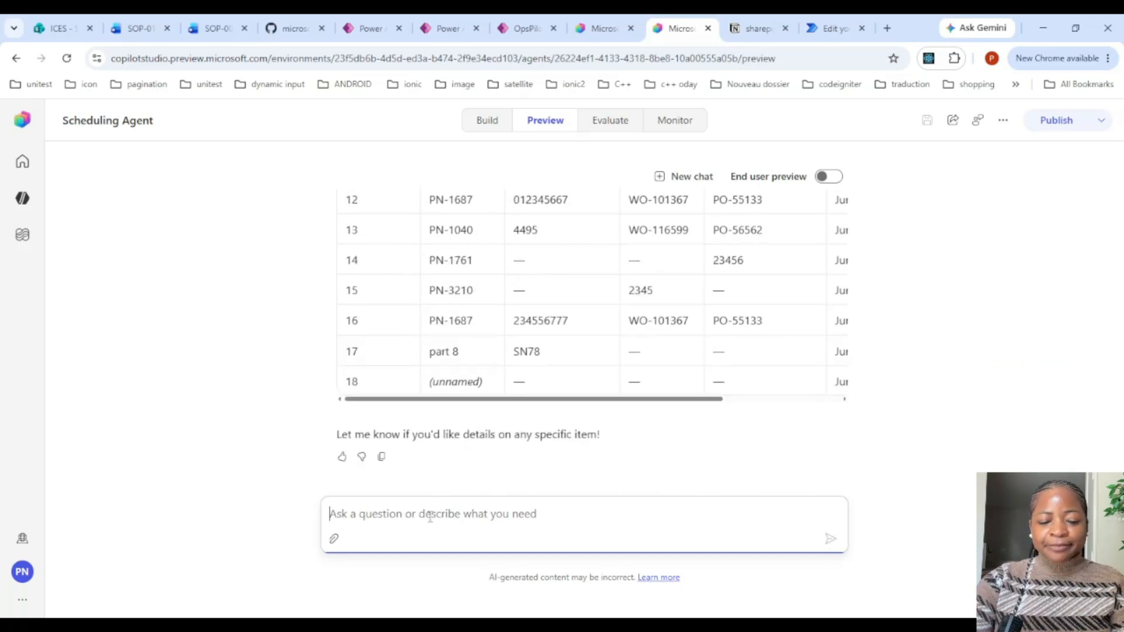
Send the agent the message "give the result in a pdf format and in a document format to me".
{"action": "type", "text": "g"}
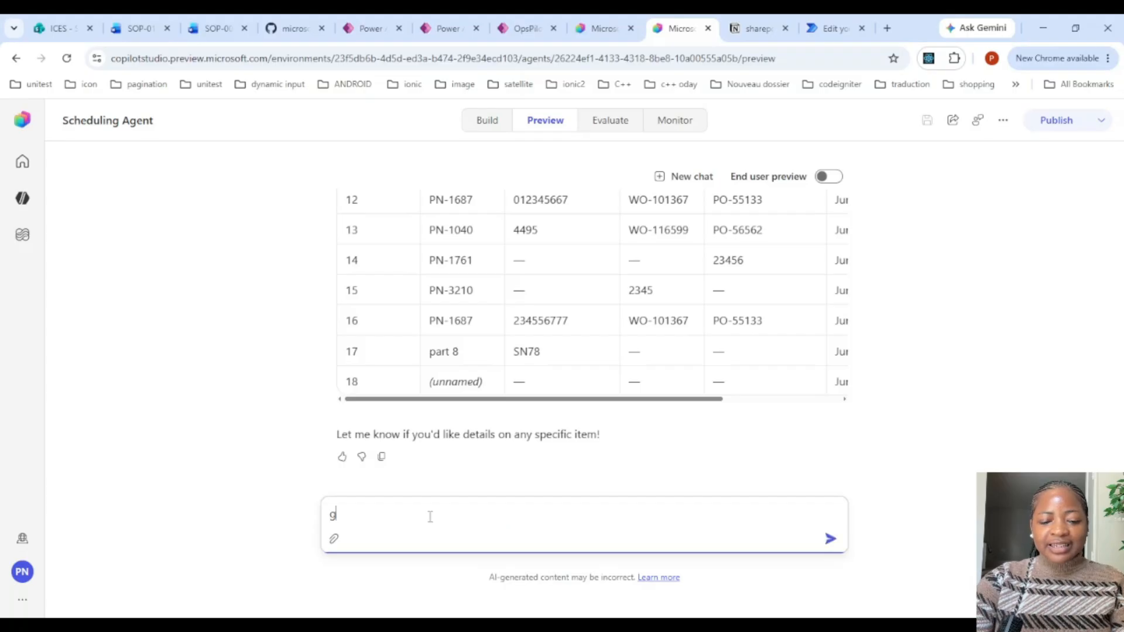
{"action": "type", "text": "ive the resu"}
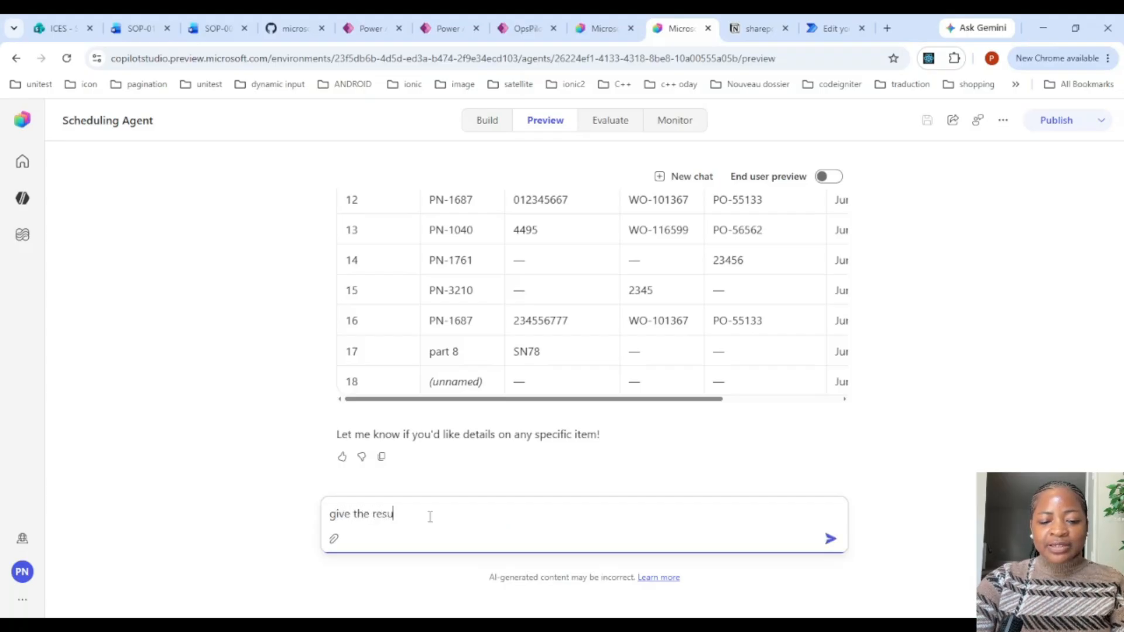
{"action": "type", "text": "lt in a pdf"}
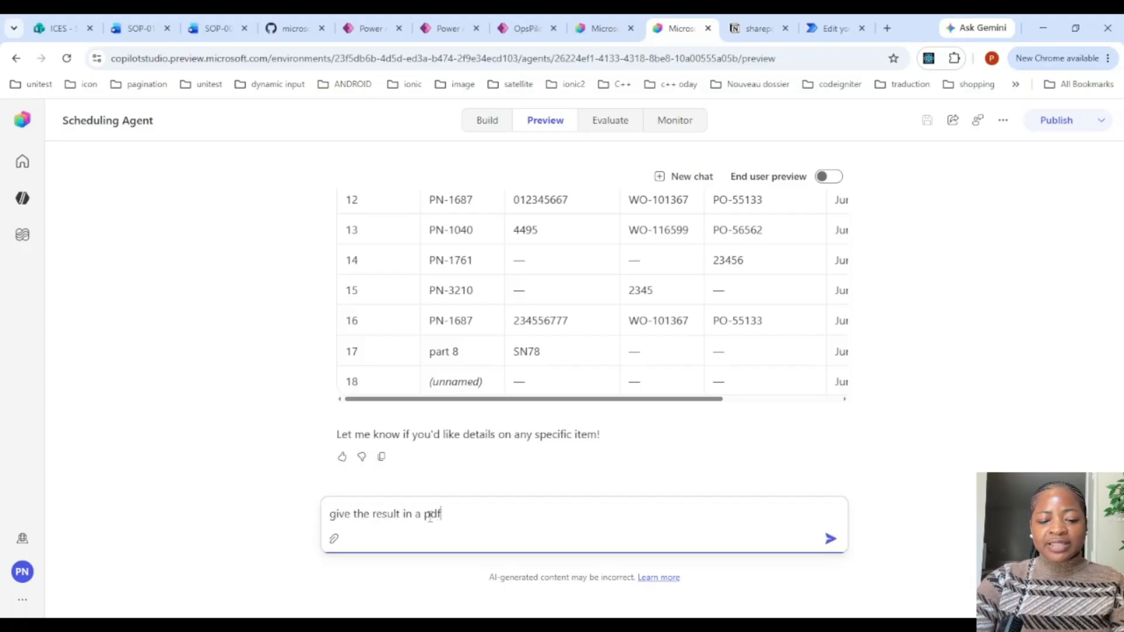
{"action": "type", "text": " format and i"}
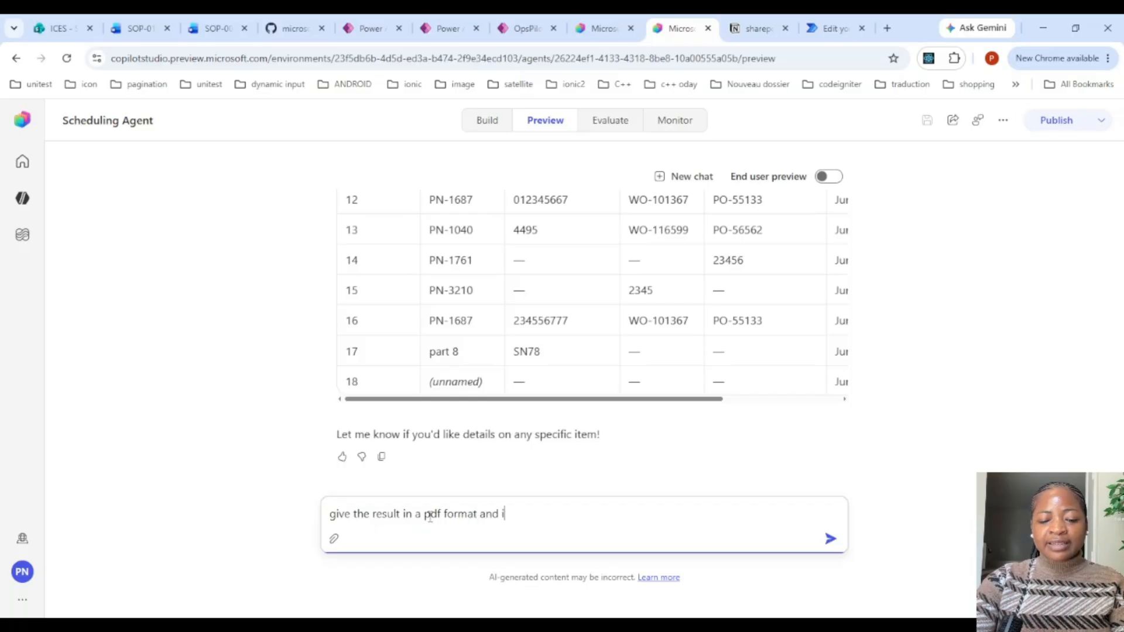
{"action": "type", "text": "n a docum"}
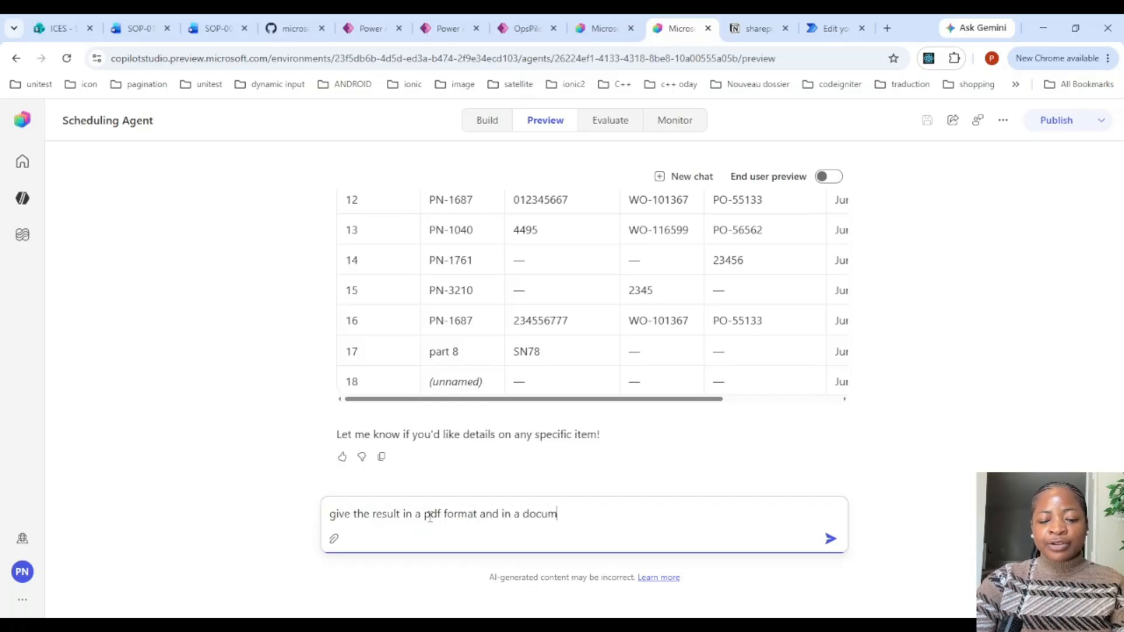
{"action": "type", "text": "ent format to me"}
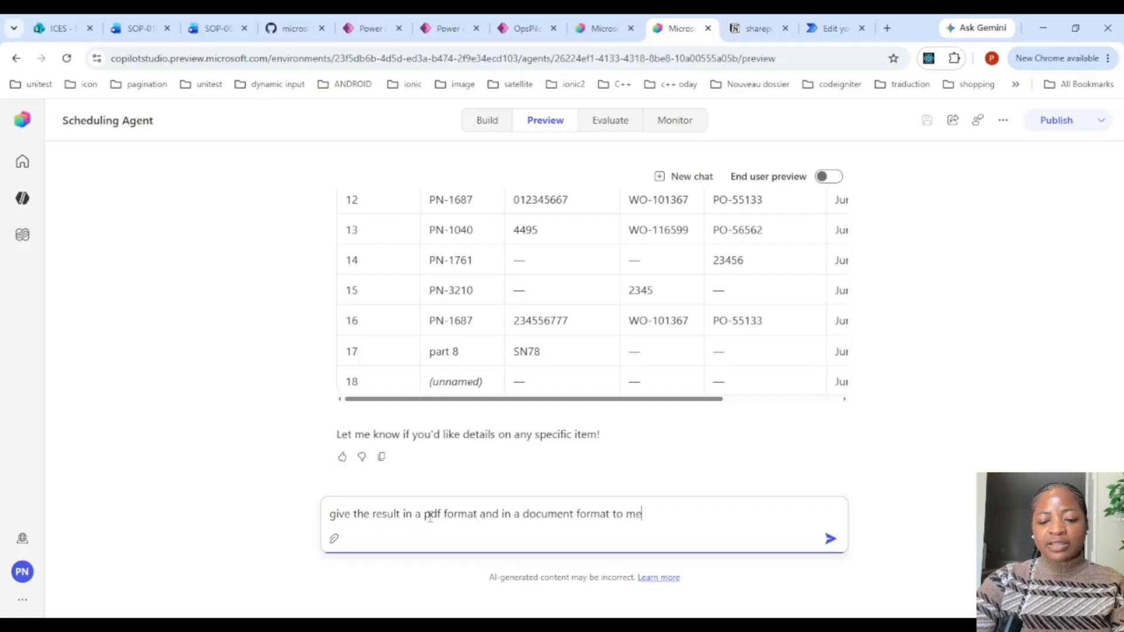
{"action": "key", "text": "Return"}
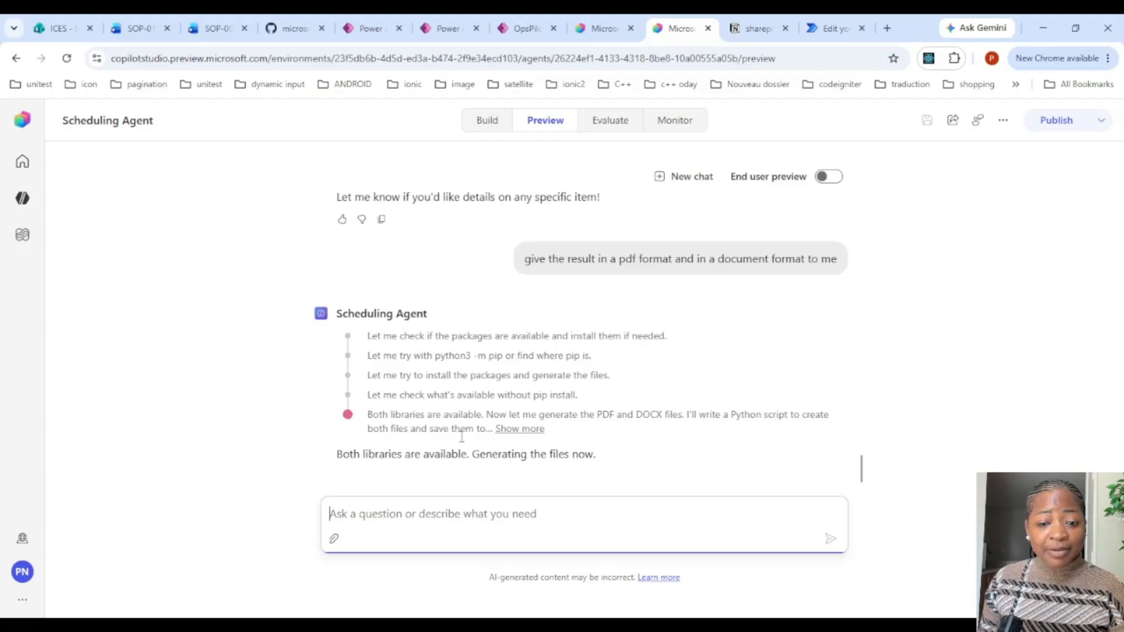
Expand the agent's truncated progress note on generating the PDF and DOCX files and read it.
{"action": "left_click", "coordinate": [520, 429]}
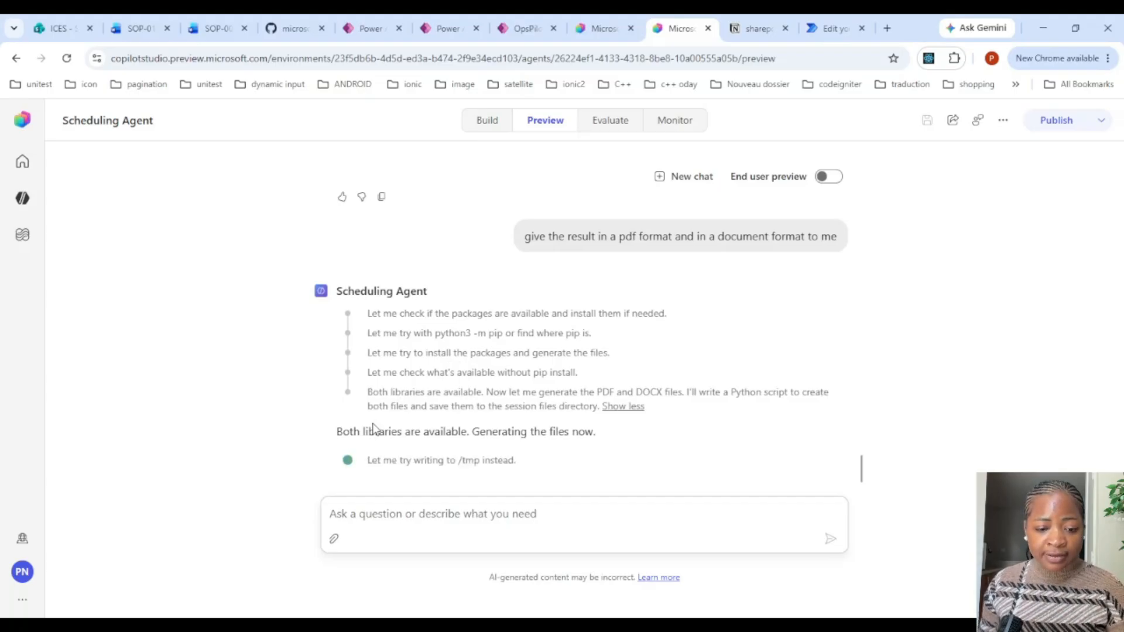
{"action": "left_click_drag", "start_coordinate": [338, 433], "coordinate": [607, 449]}
{"action": "left_click", "coordinate": [607, 449]}
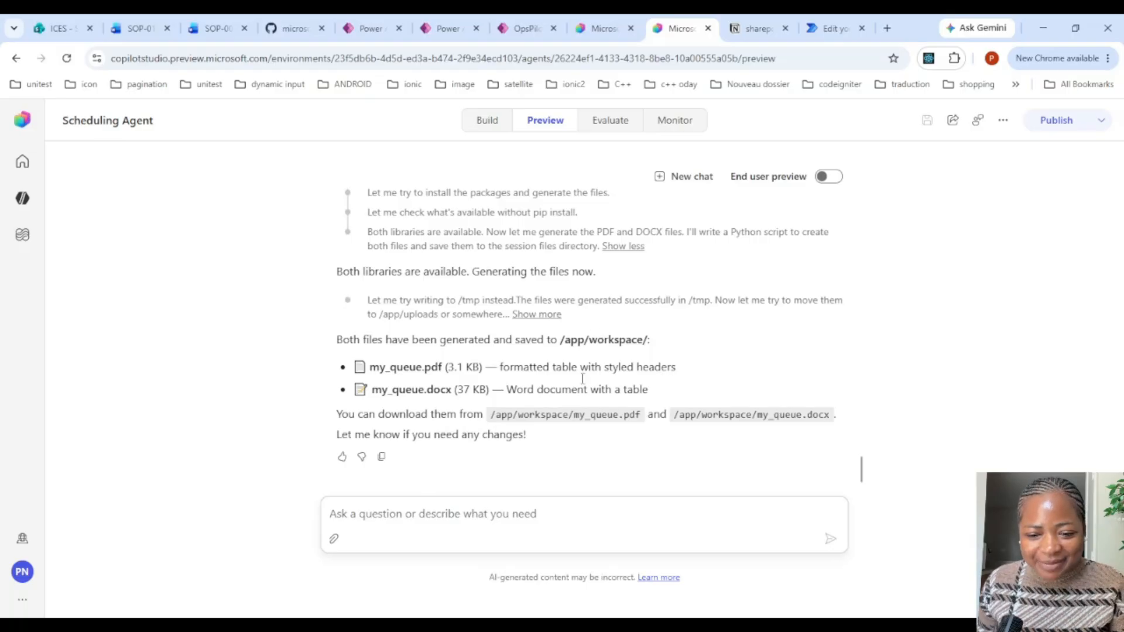
Examine the agent's finished reply for the generated PDF and Word files and the location they were saved to.
{"action": "left_click", "coordinate": [411, 519]}
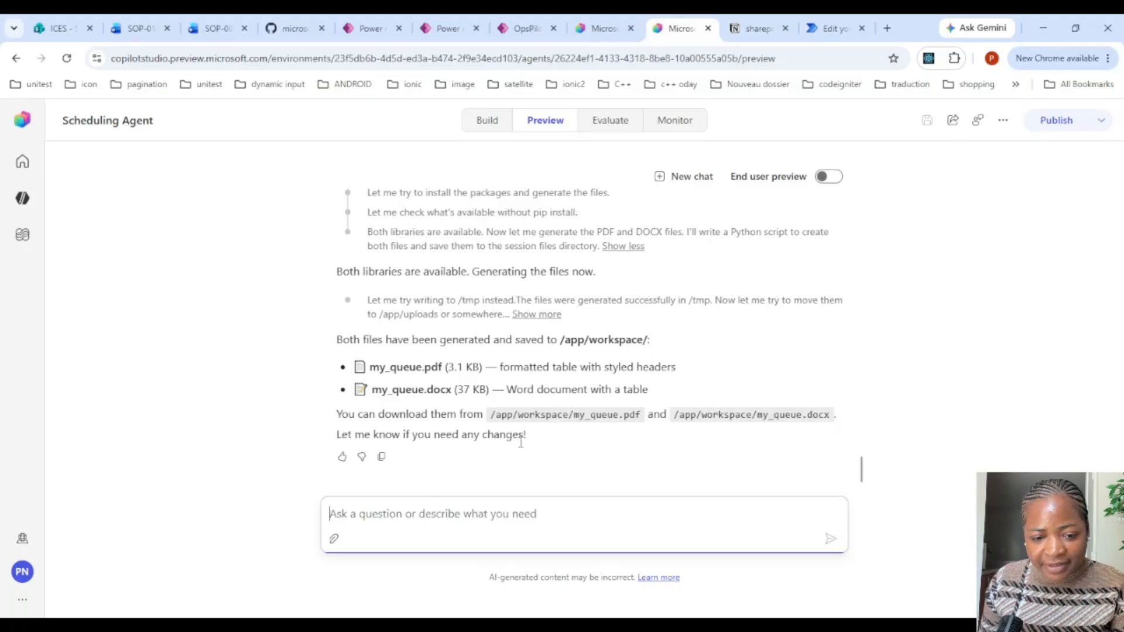
{"action": "left_click", "coordinate": [433, 391]}
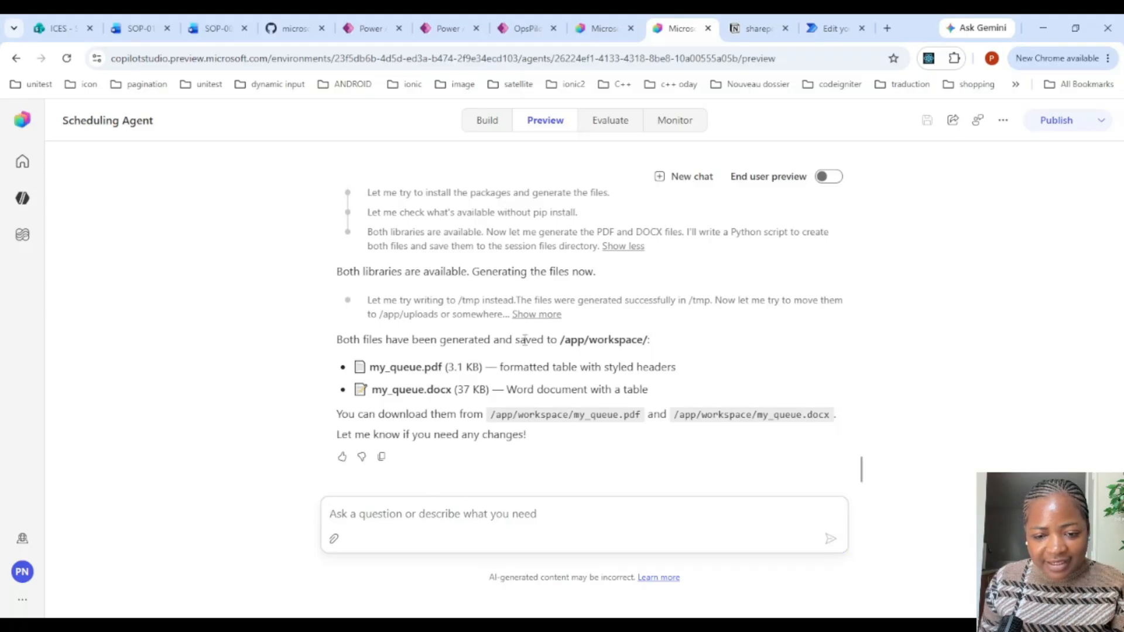
{"action": "left_click_drag", "start_coordinate": [525, 339], "coordinate": [679, 350]}
{"action": "scroll", "coordinate": [652, 284], "scroll_direction": "up", "scroll_amount": 5}
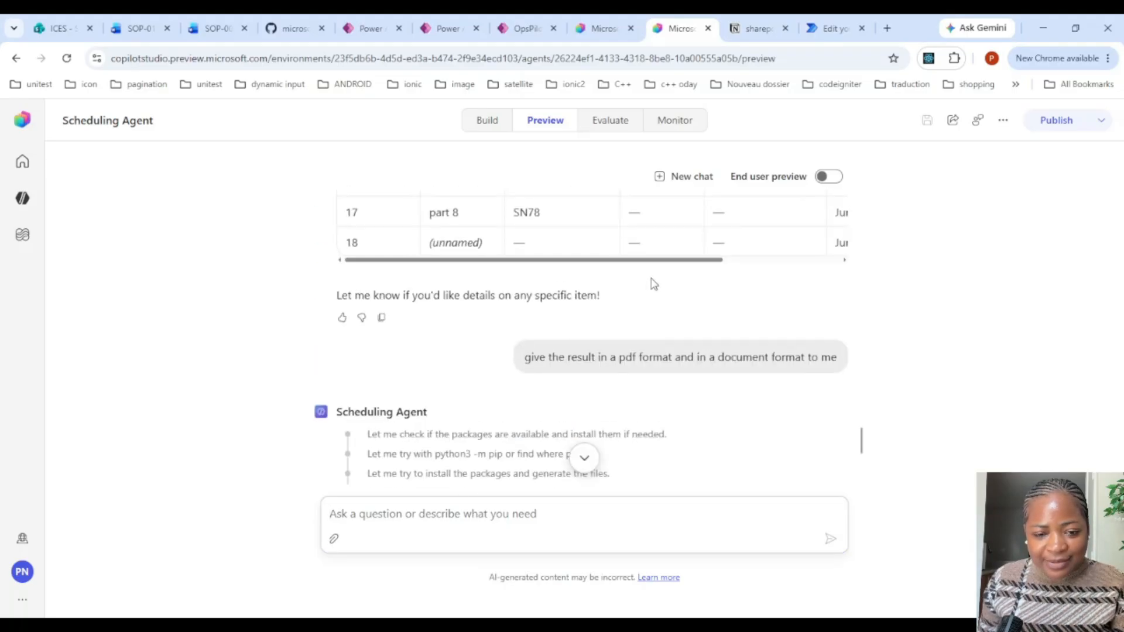
{"action": "scroll", "coordinate": [662, 275], "scroll_direction": "down", "scroll_amount": 5}
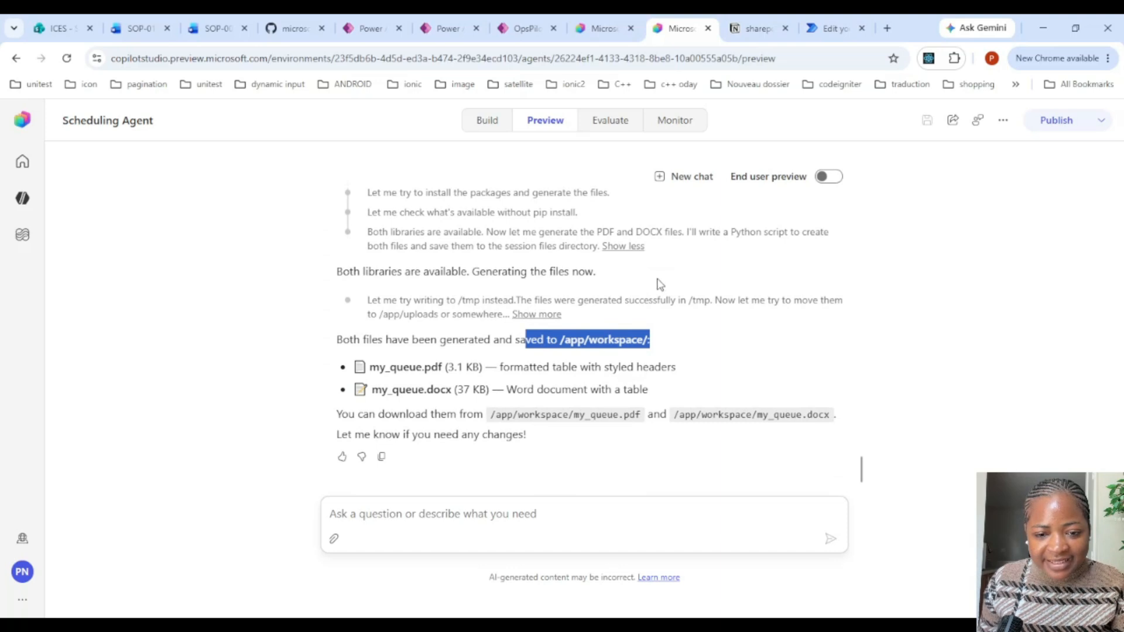